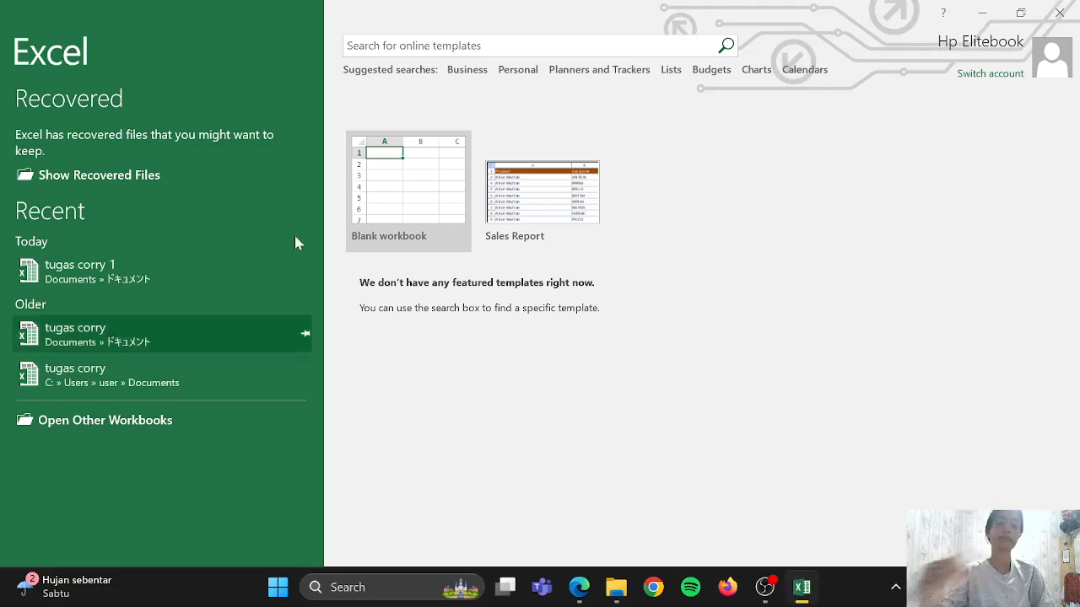
# Create a blank workbook and close the document recovery list, choosing to keep the recovered files.
pyautogui.click(385, 190)
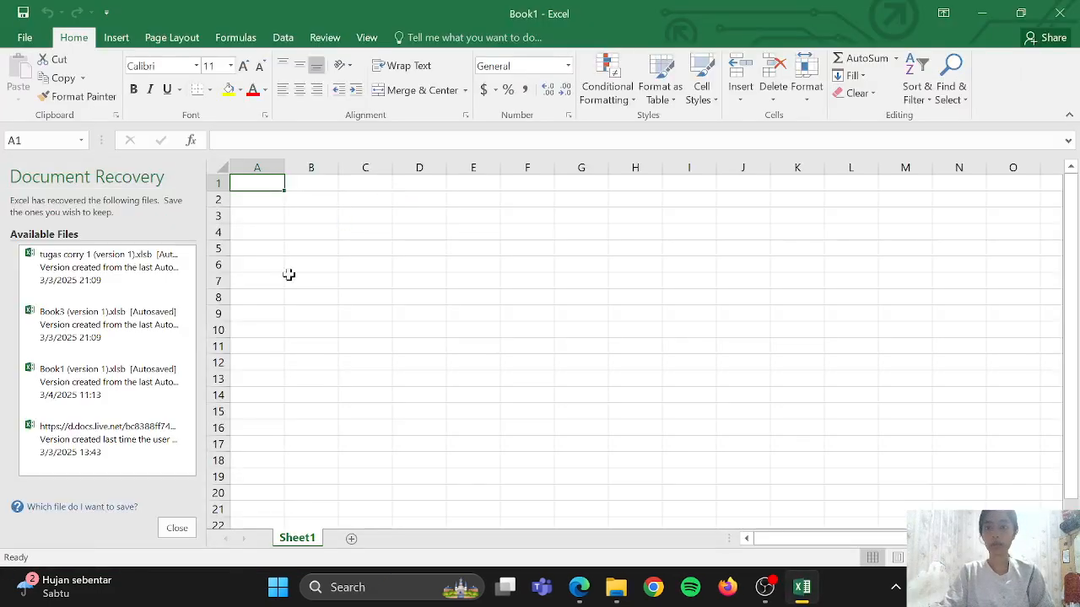
pyautogui.click(164, 535)
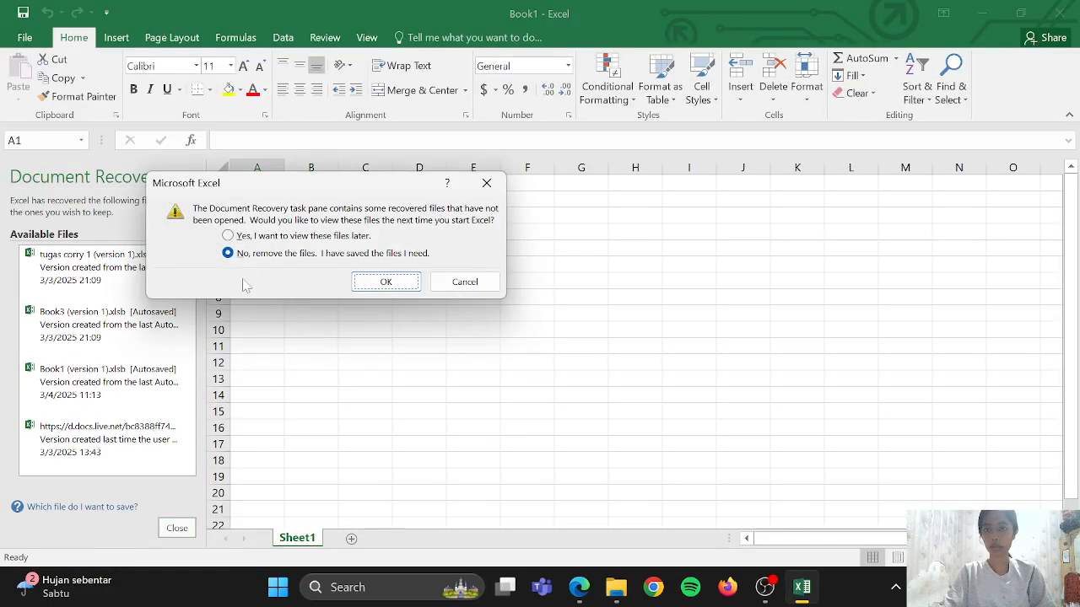
pyautogui.click(228, 236)
pyautogui.click(368, 277)
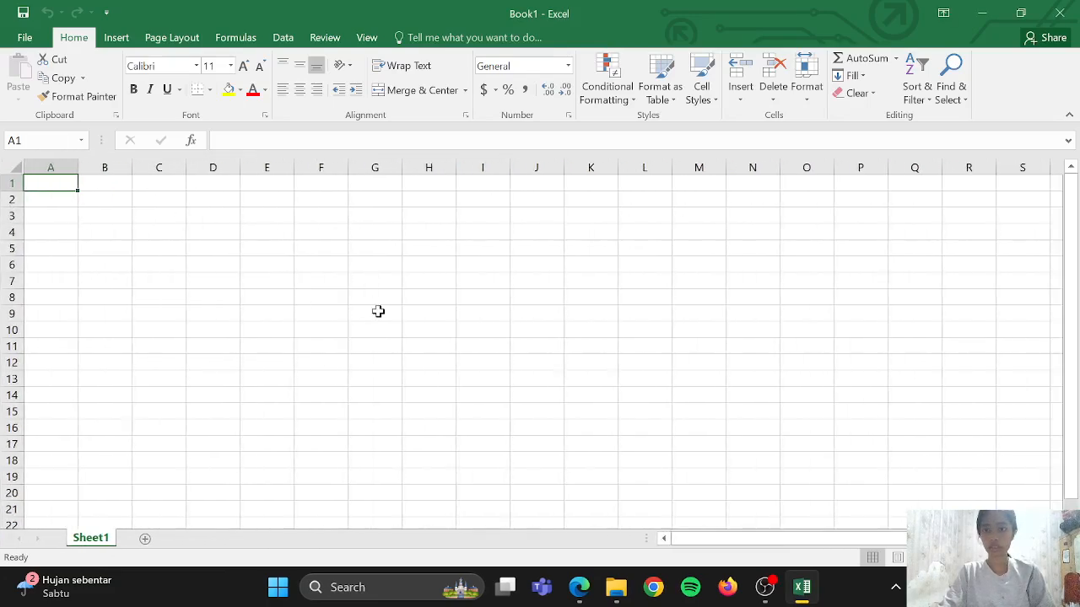
# Rename Sheet1 to FUNGSI LOGIKA.
pyautogui.rightClick(99, 544)
pyautogui.click(335, 475)
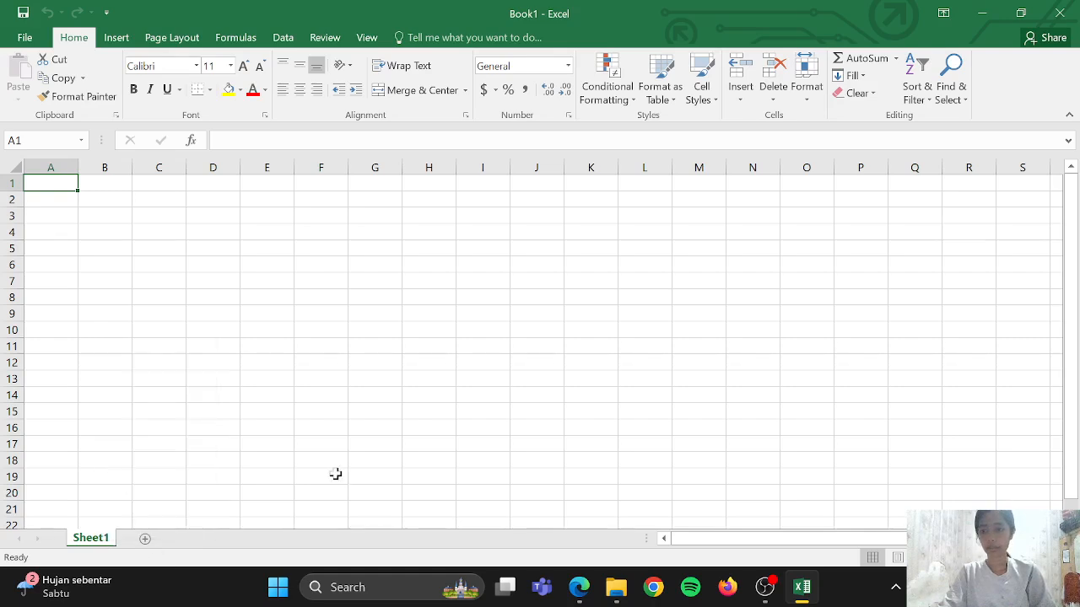
pyautogui.doubleClick(83, 540)
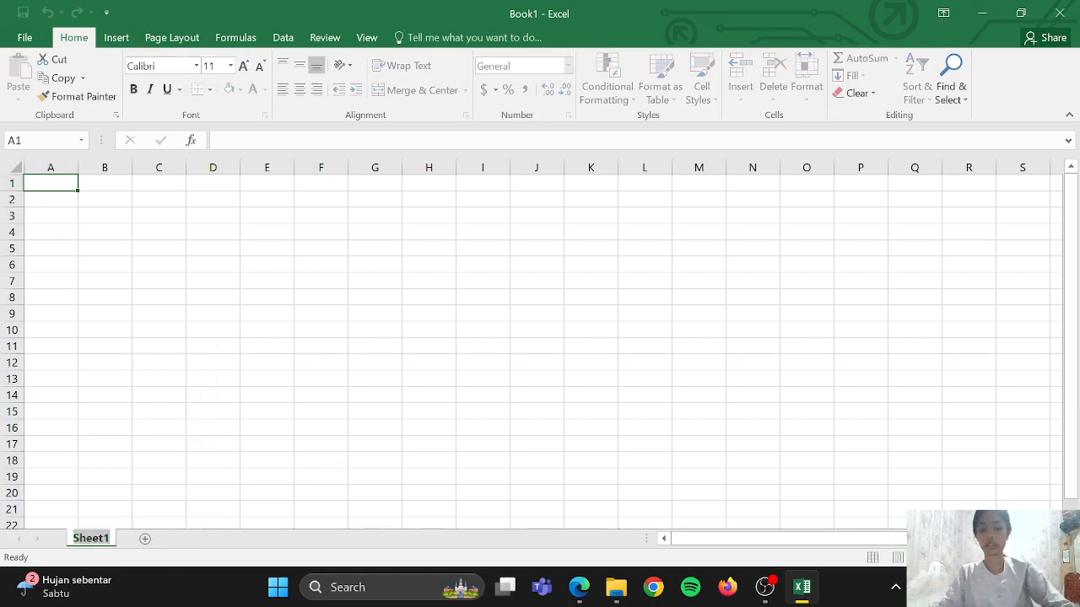
pyautogui.write('FUNGSI')
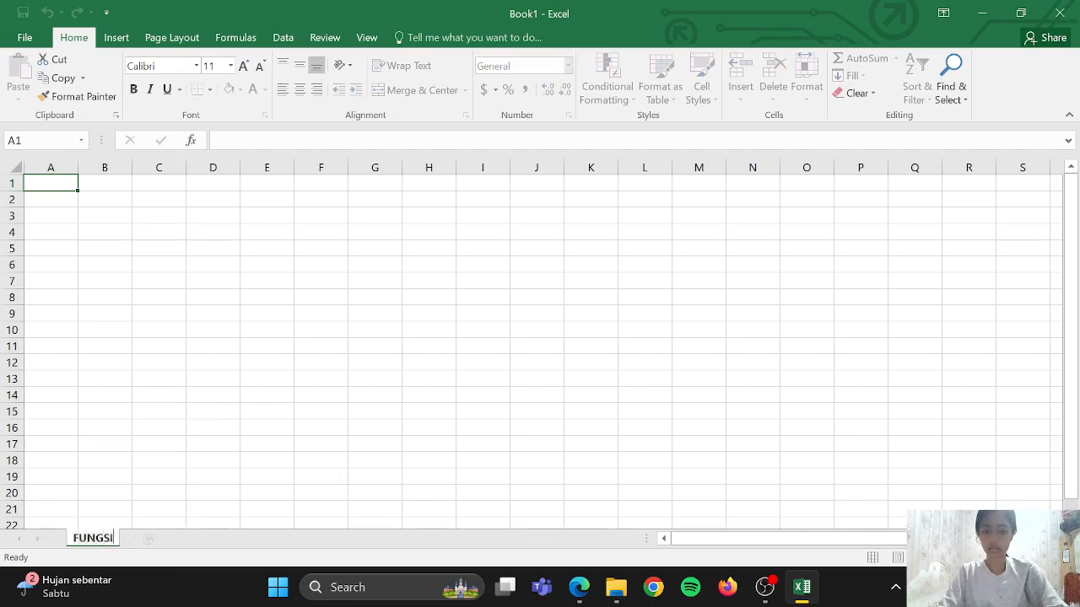
pyautogui.write(' LOGIKA')
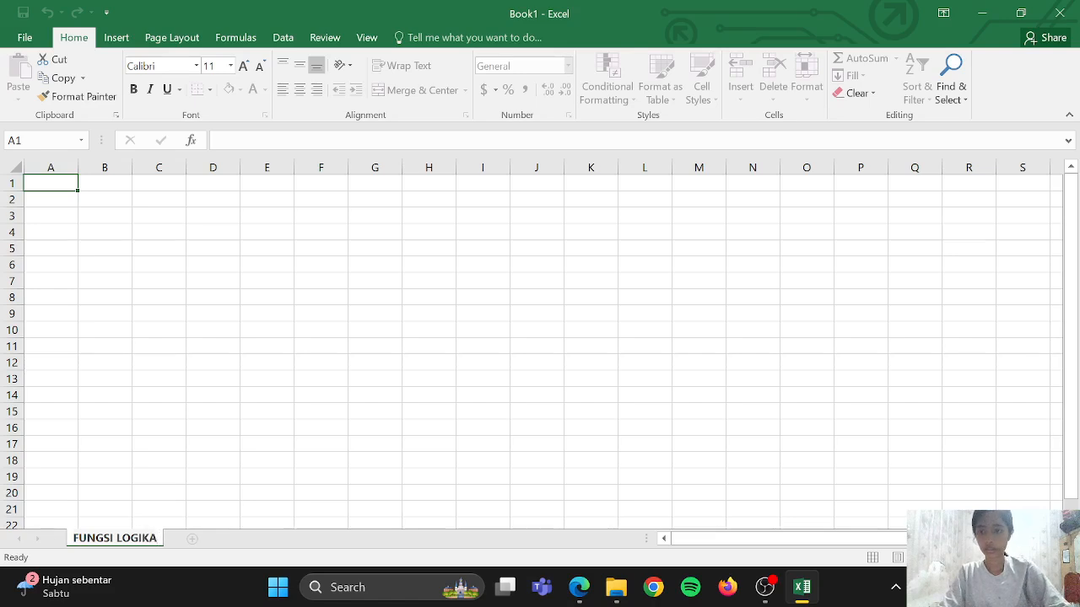
pyautogui.click(144, 463)
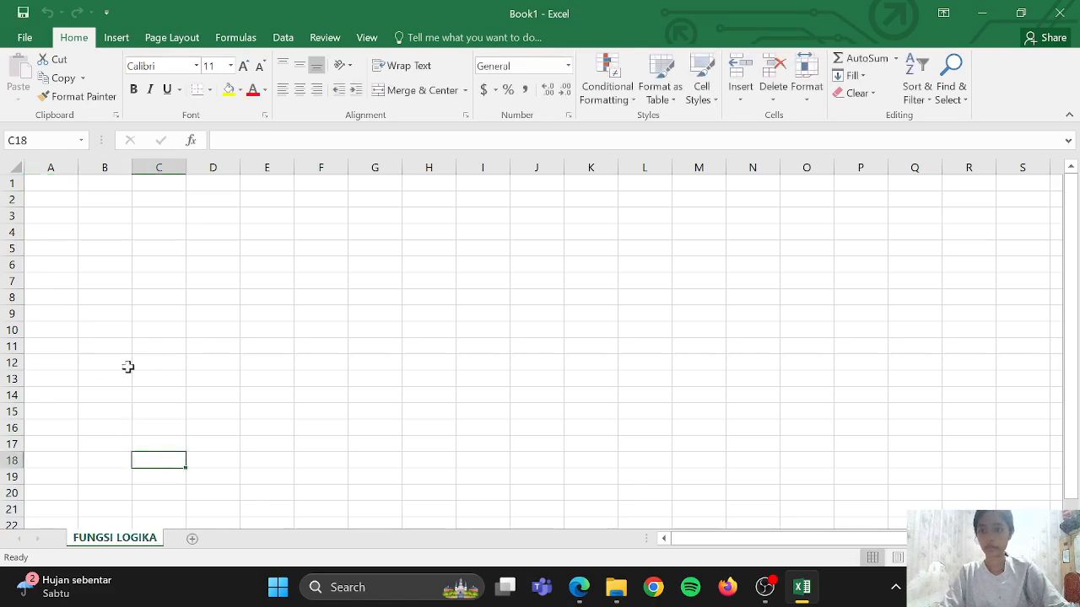
# Enter the title FUNGSI LOGIKA in cell A1.
pyautogui.click(65, 184)
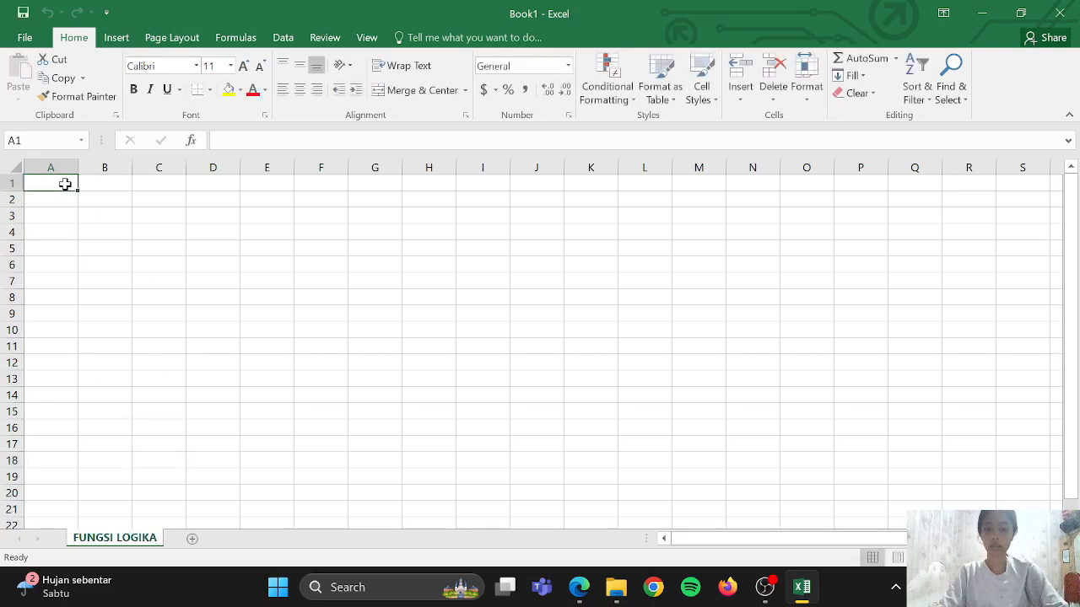
pyautogui.write('FUNGSI')
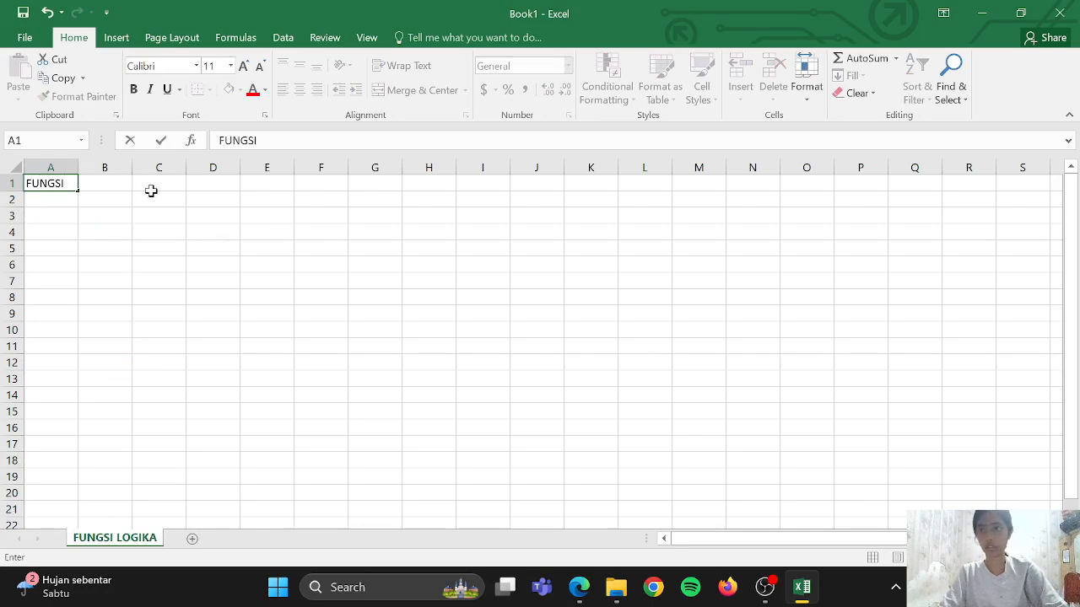
pyautogui.write('O')
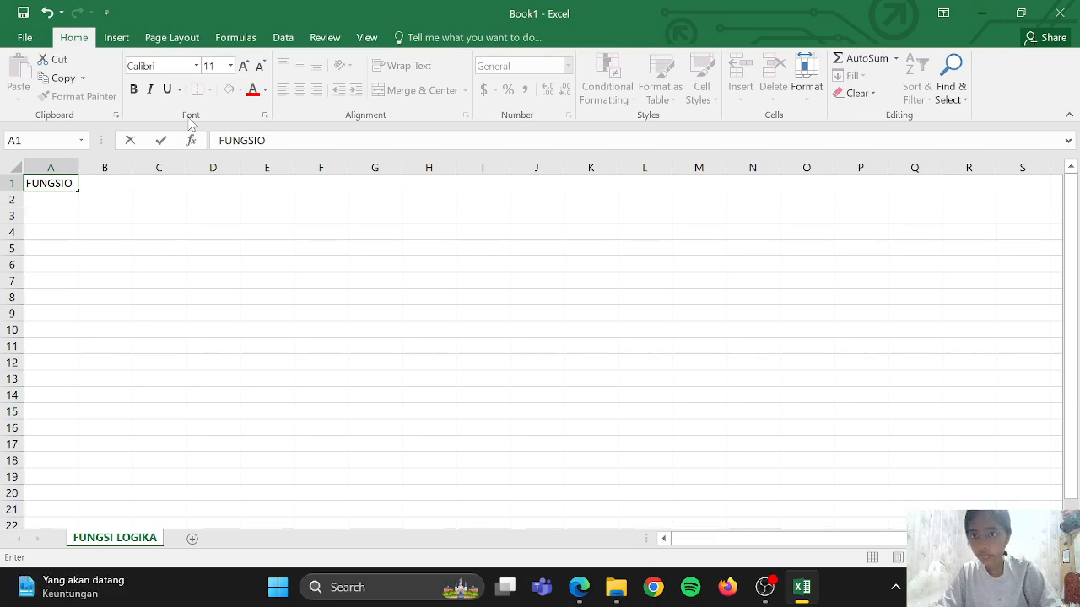
pyautogui.press('BackSpace')
pyautogui.write('LOGIKA')
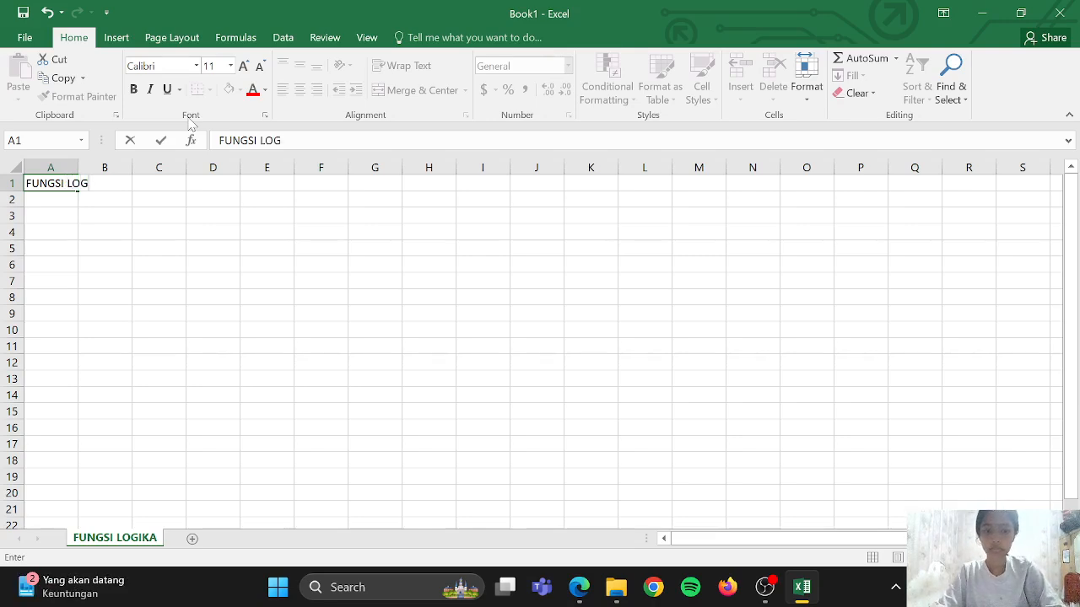
pyautogui.click(109, 278)
# Merge and center the title across cells A1:N1.
pyautogui.moveTo(55, 189); pyautogui.dragTo(734, 187)
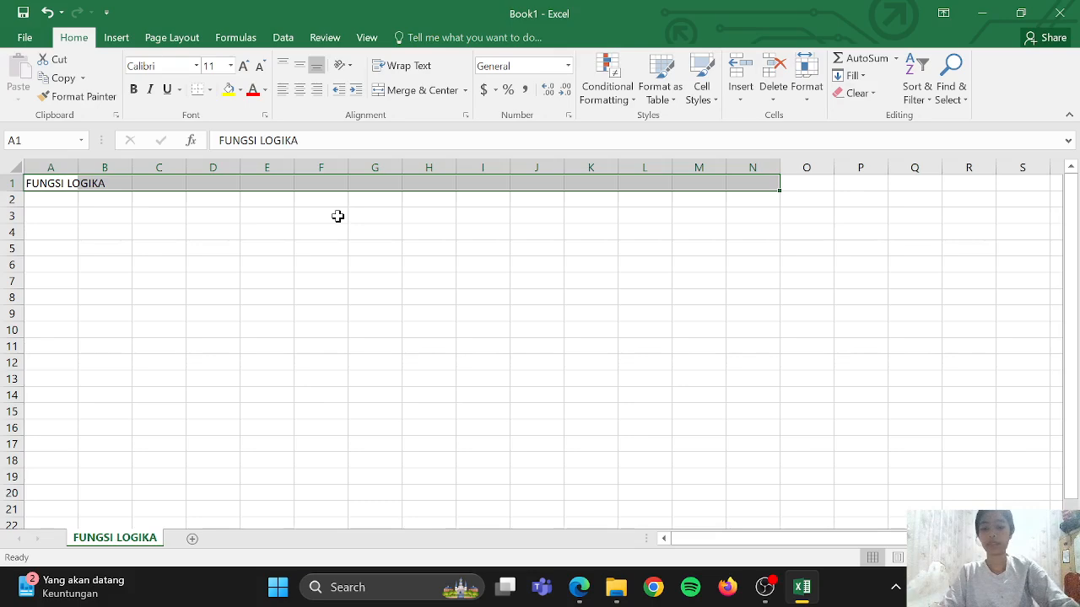
pyautogui.hotkey('alt', 'h')
pyautogui.press('m')
pyautogui.press('c')
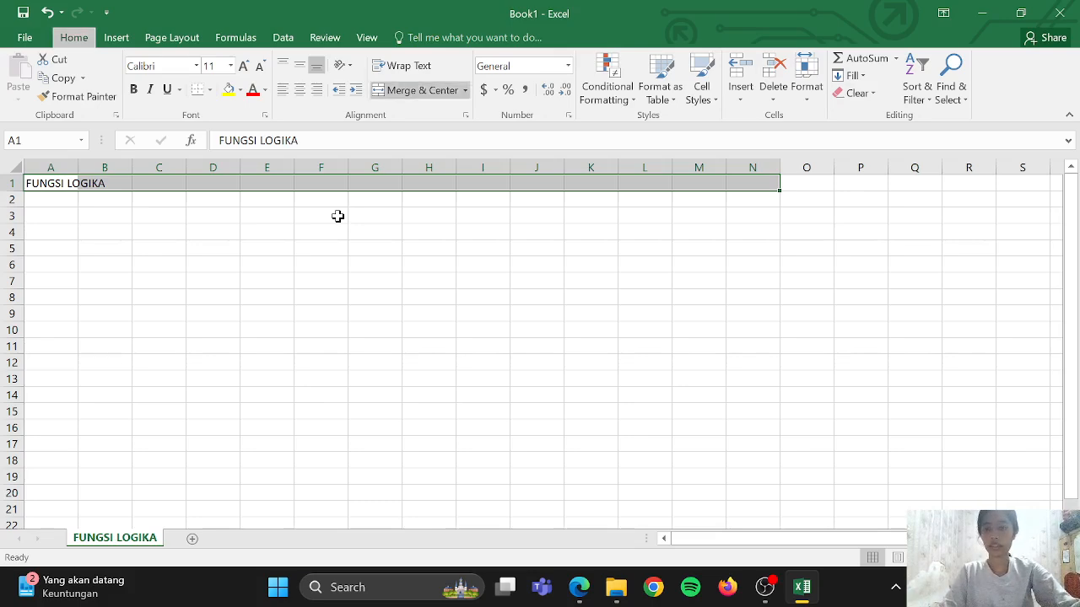
pyautogui.click(311, 293)
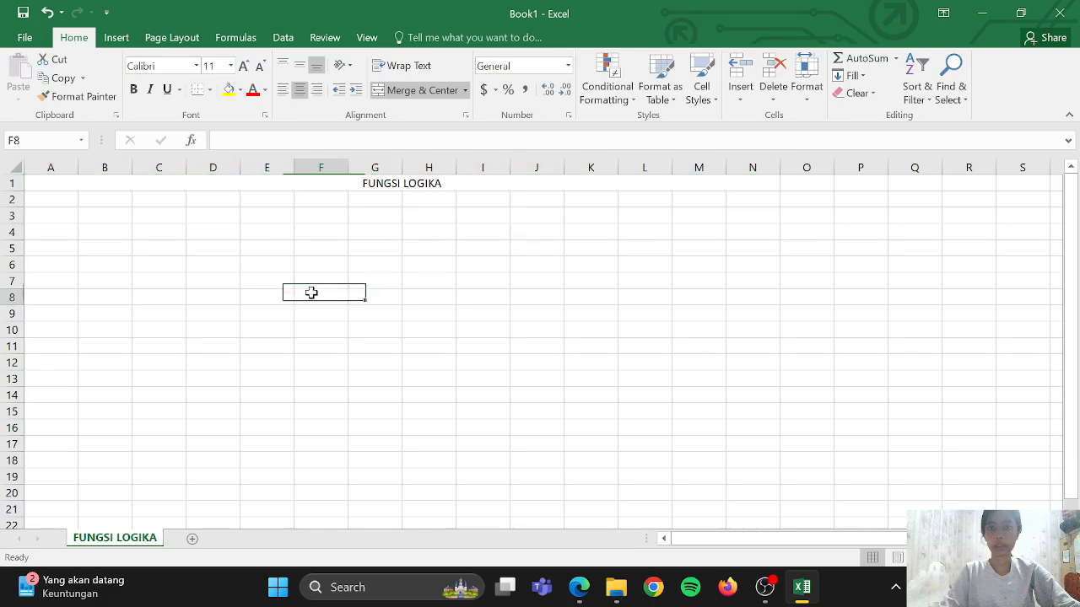
# Make the merged title in row 1 bold and give it a light orange fill.
pyautogui.click(330, 184)
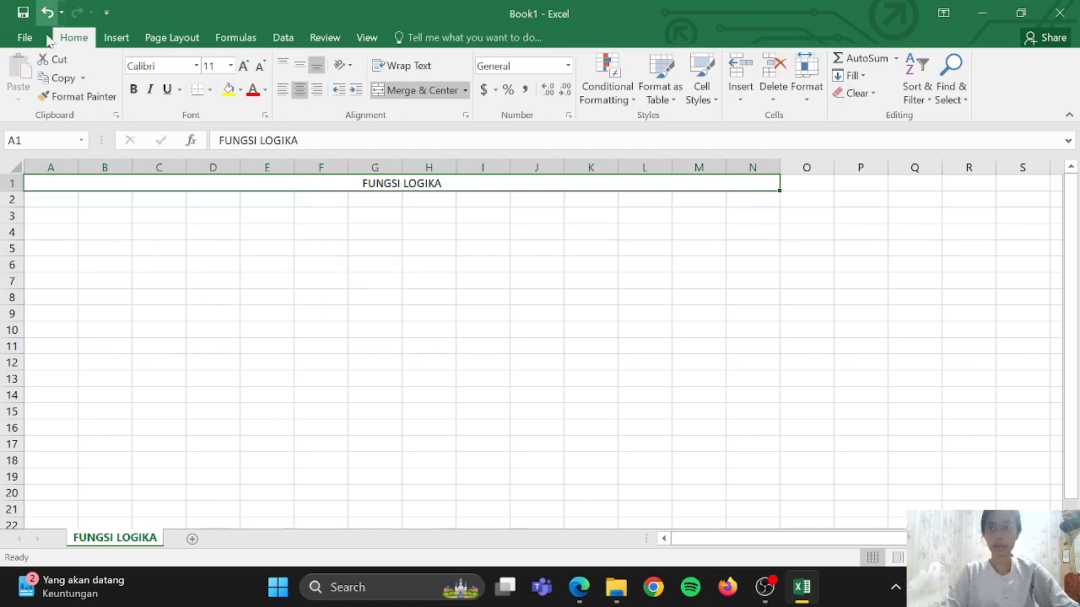
pyautogui.click(133, 89)
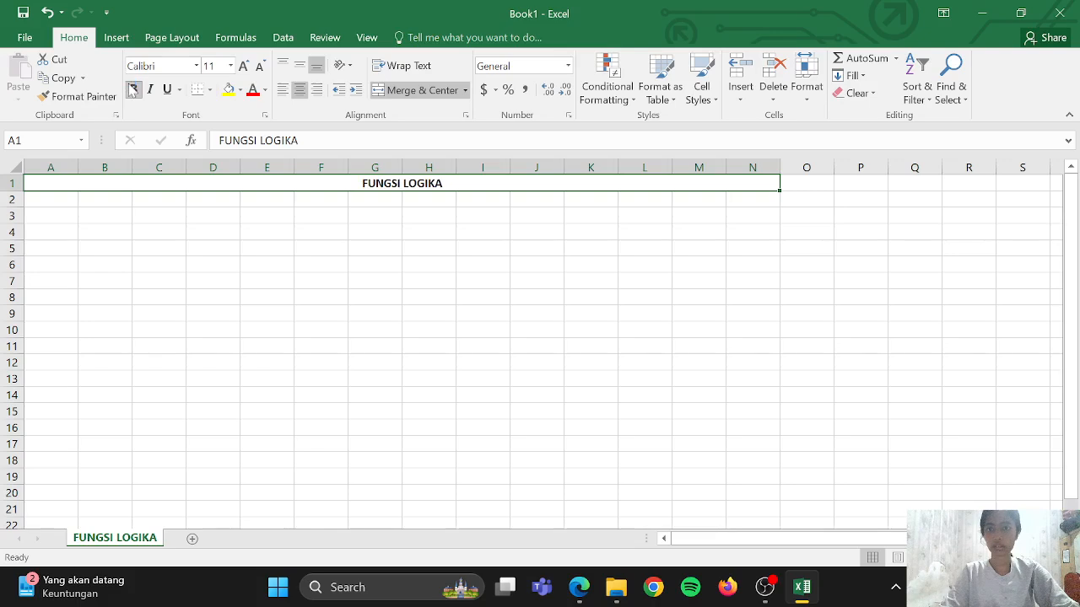
pyautogui.click(240, 89)
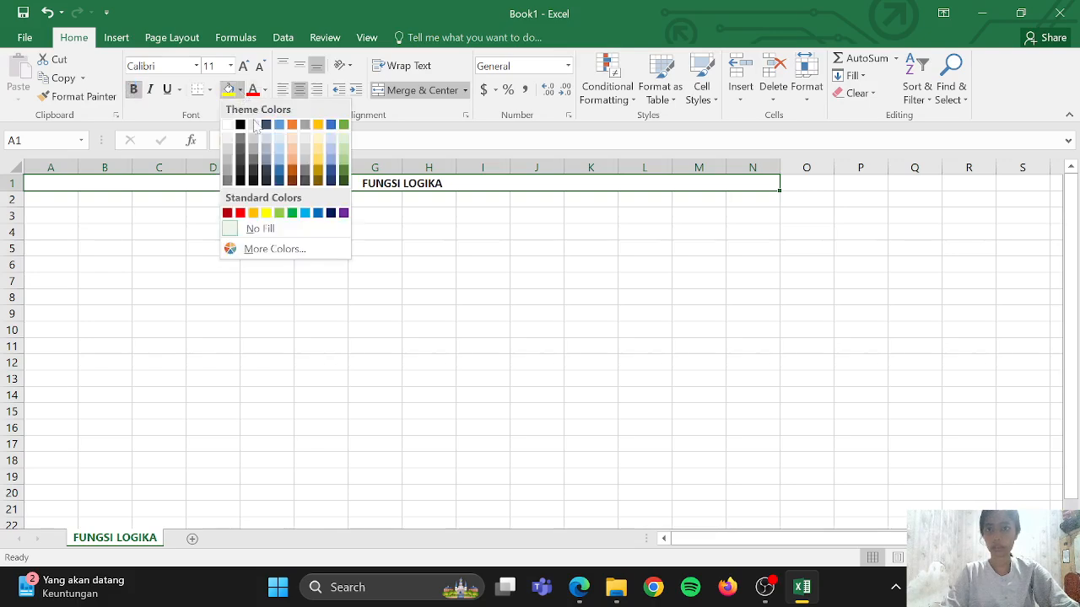
pyautogui.click(292, 157)
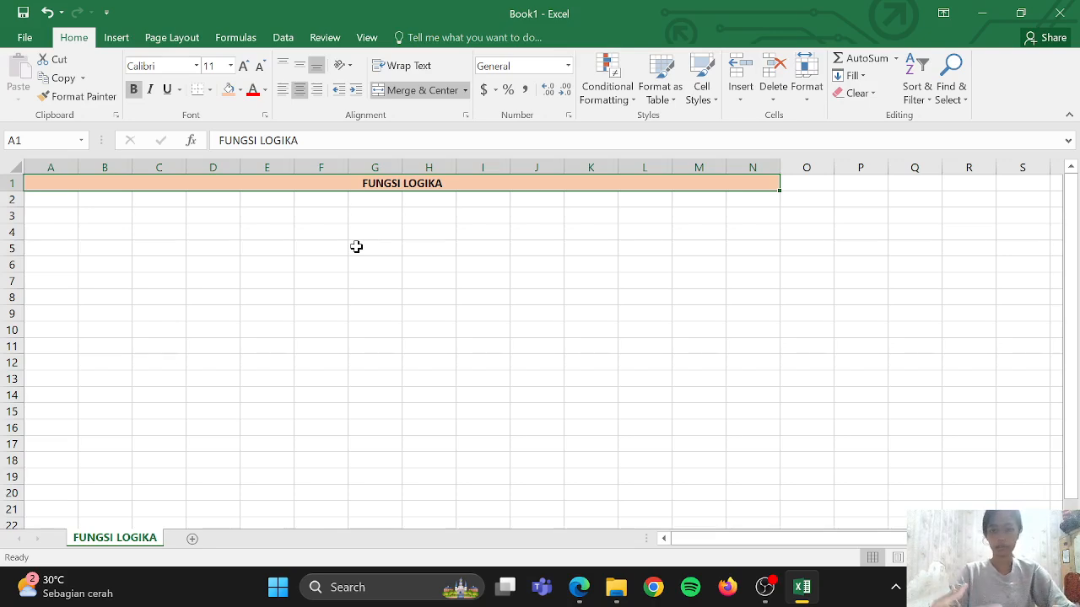
# Begin the first heading in cell B3 with the text "1. LOGIKA NOT -->".
pyautogui.click(127, 217)
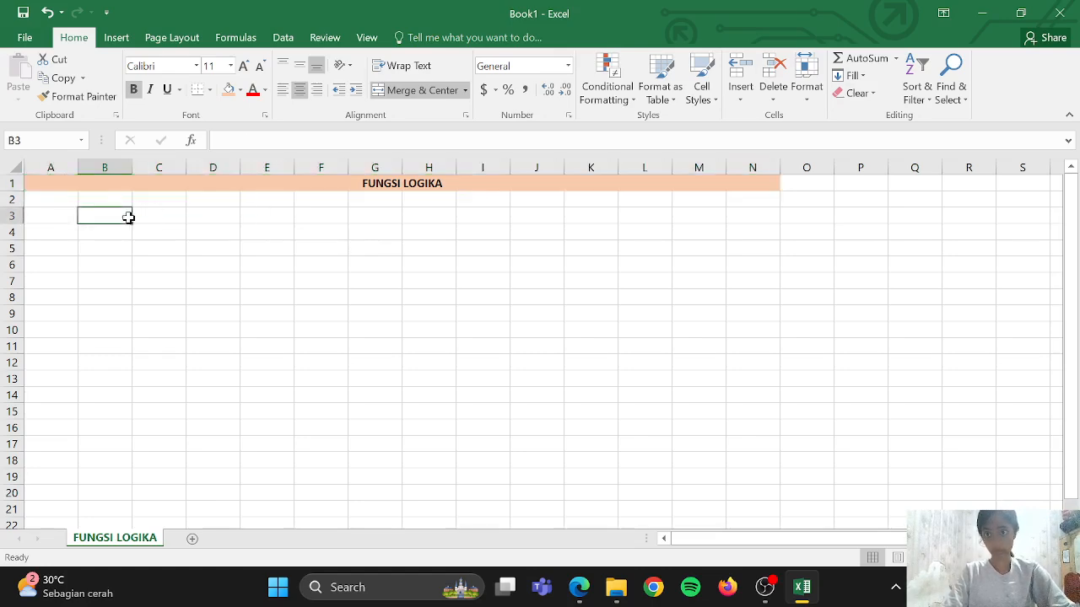
pyautogui.write('1.')
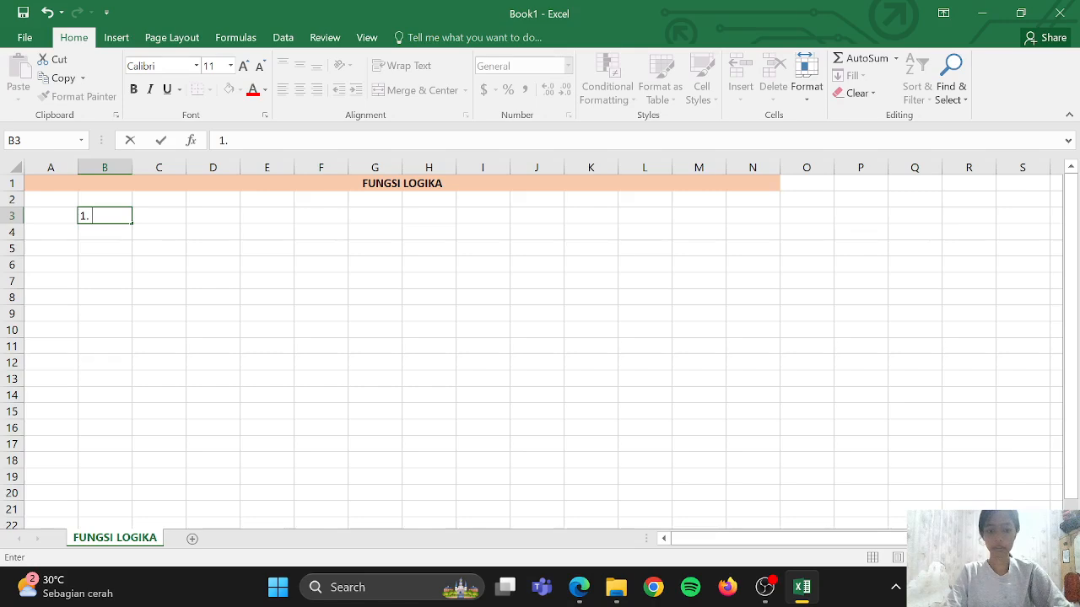
pyautogui.write(' LOGIKA')
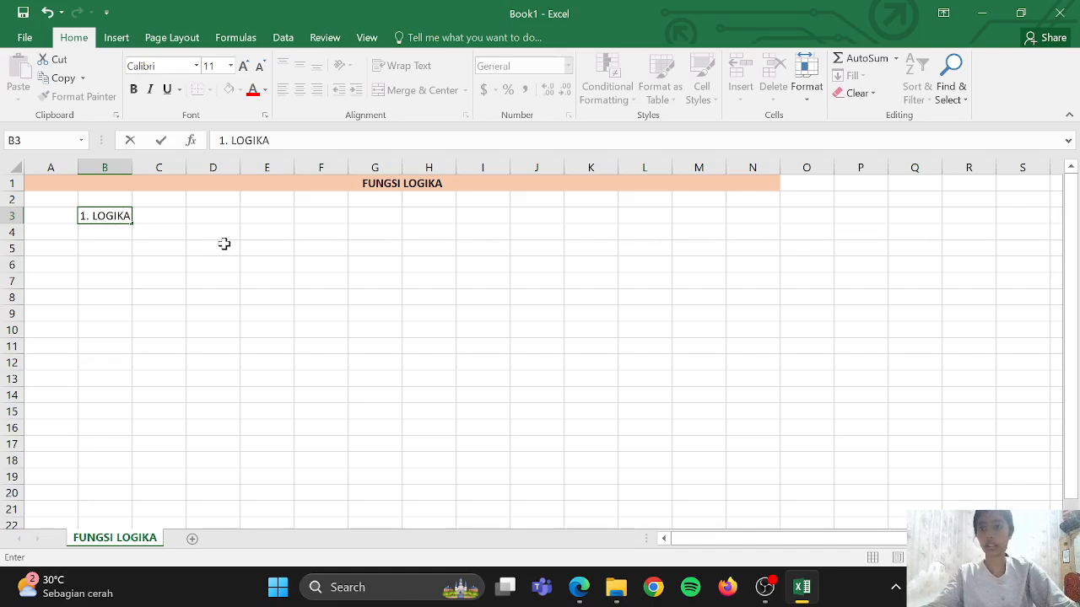
pyautogui.write('NO')
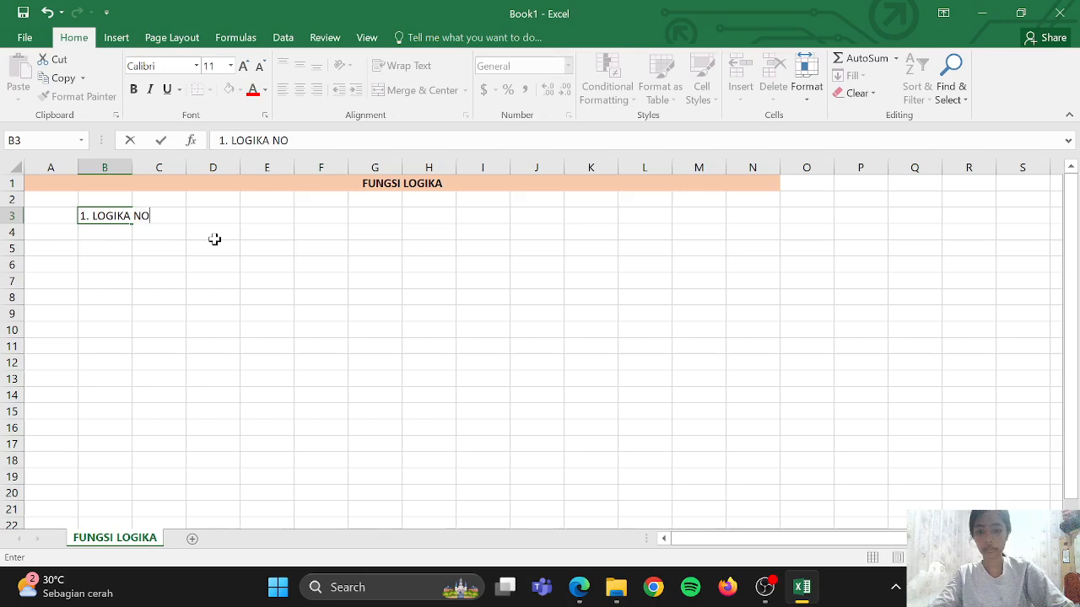
pyautogui.write('T')
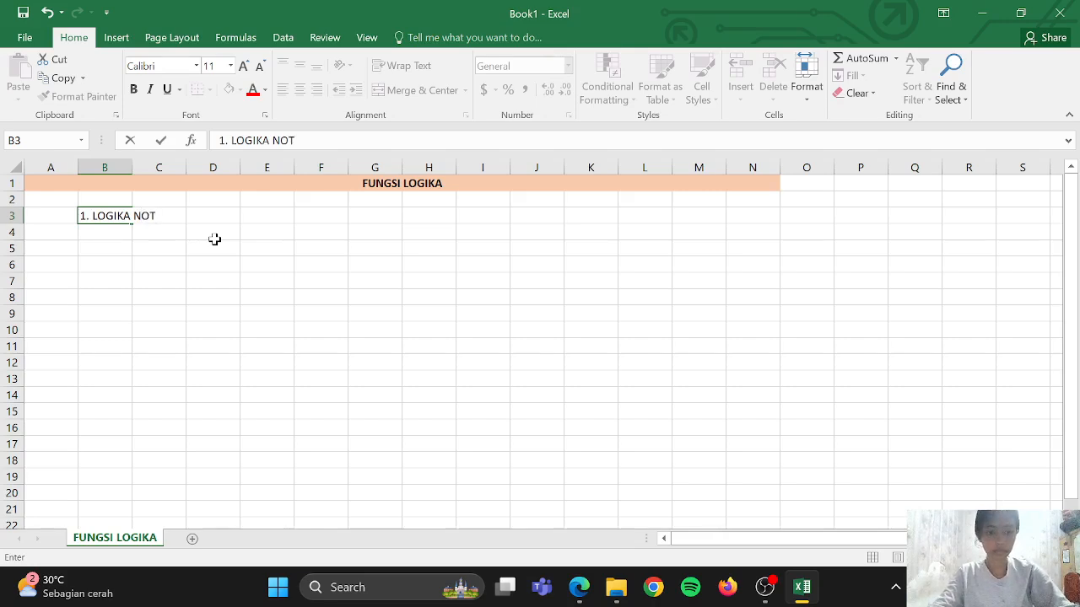
pyautogui.write(' --')
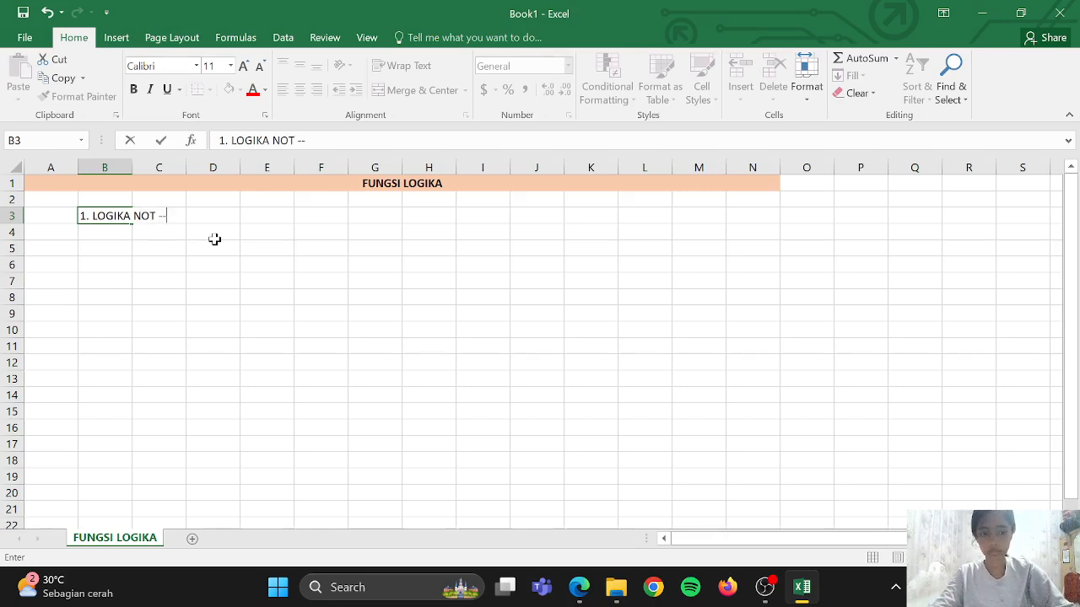
pyautogui.write('>')
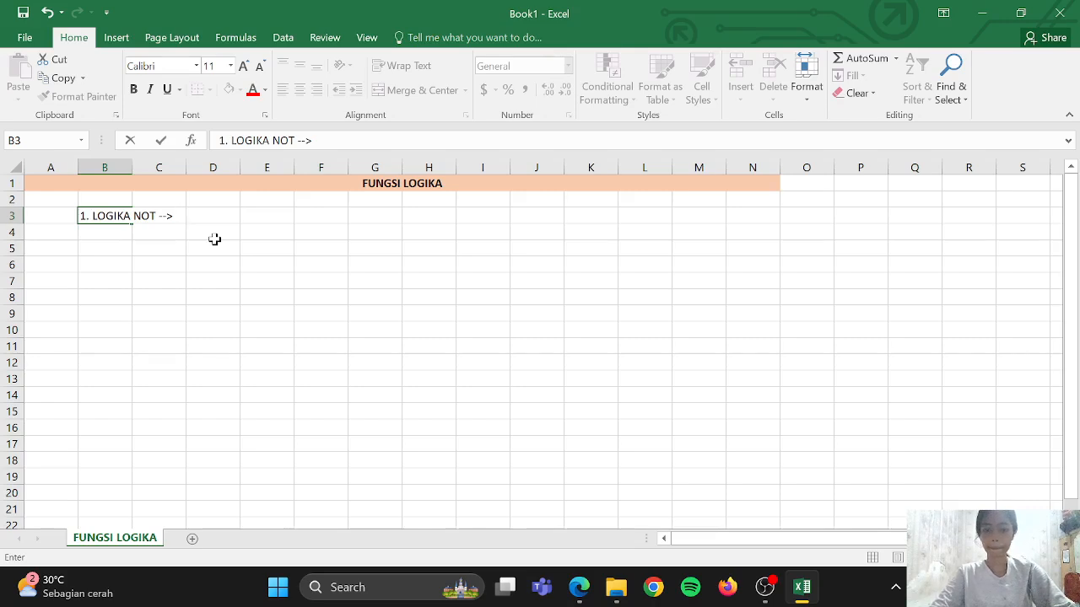
pyautogui.write('MEMBALIK')
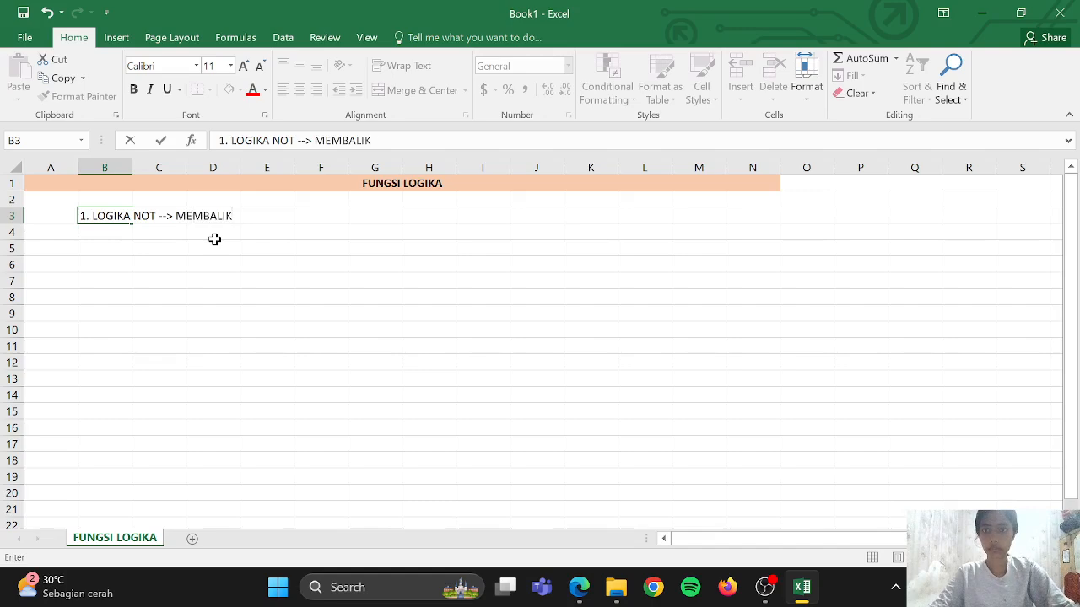
pyautogui.write('AN')
pyautogui.press('BackSpace')
pyautogui.press('BackSpace')
pyautogui.press('BackSpace')
pyautogui.press('BackSpace')
pyautogui.press('BackSpace')
pyautogui.press('BackSpace')
pyautogui.press('BackSpace')
pyautogui.press('BackSpace')
pyautogui.press('BackSpace')
pyautogui.press('BackSpace')
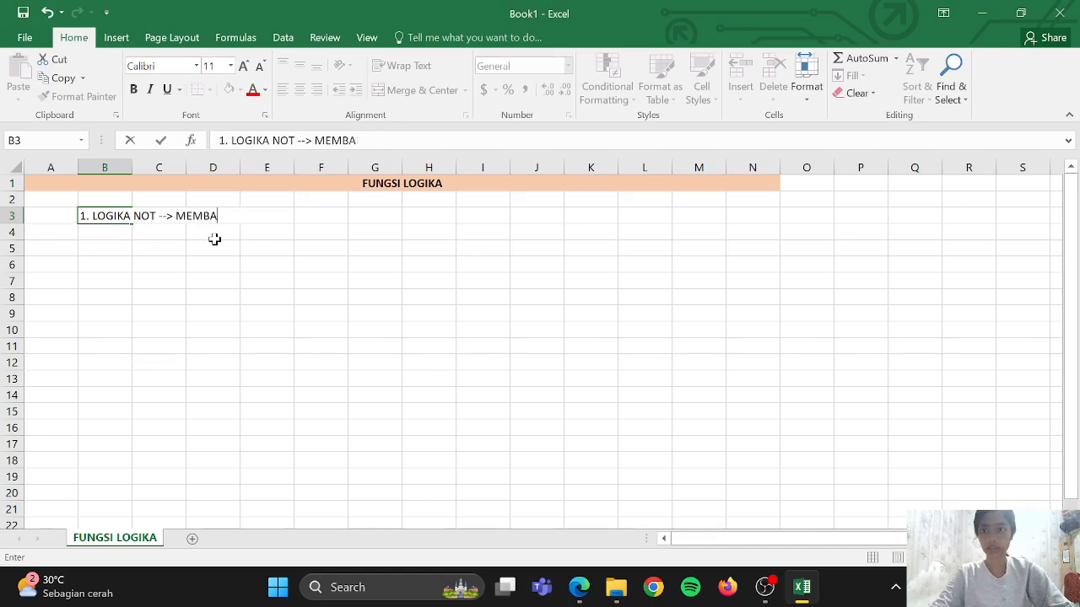
# Complete the B3 heading after the arrow with "membalikan nilai dari suatu statemnt yang bernilai TRUE/FALSE. Bentuk dari NEGASI".
pyautogui.write('mem')
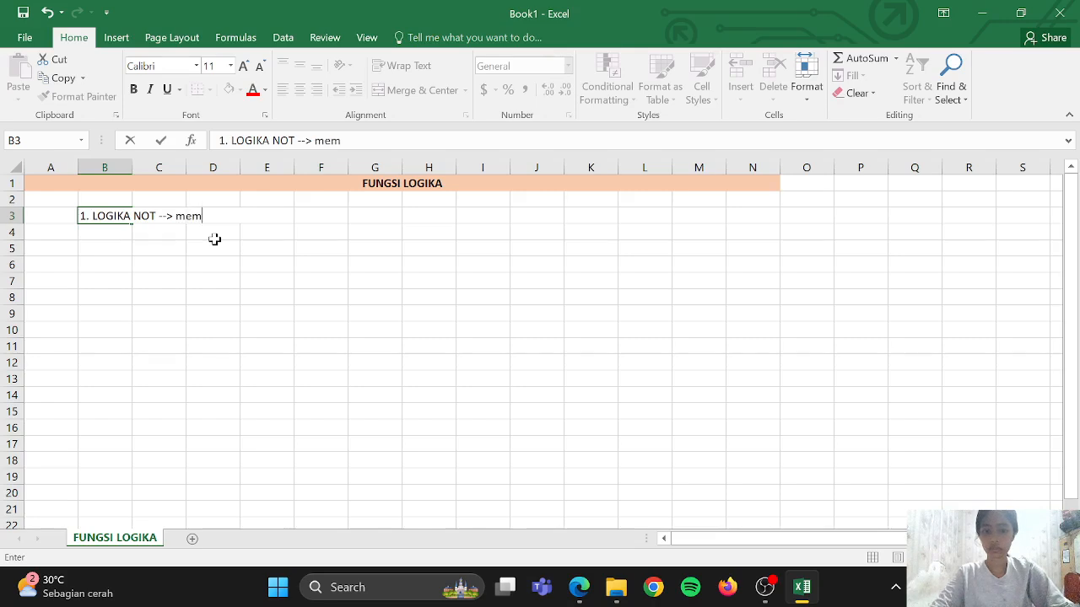
pyautogui.write('balik')
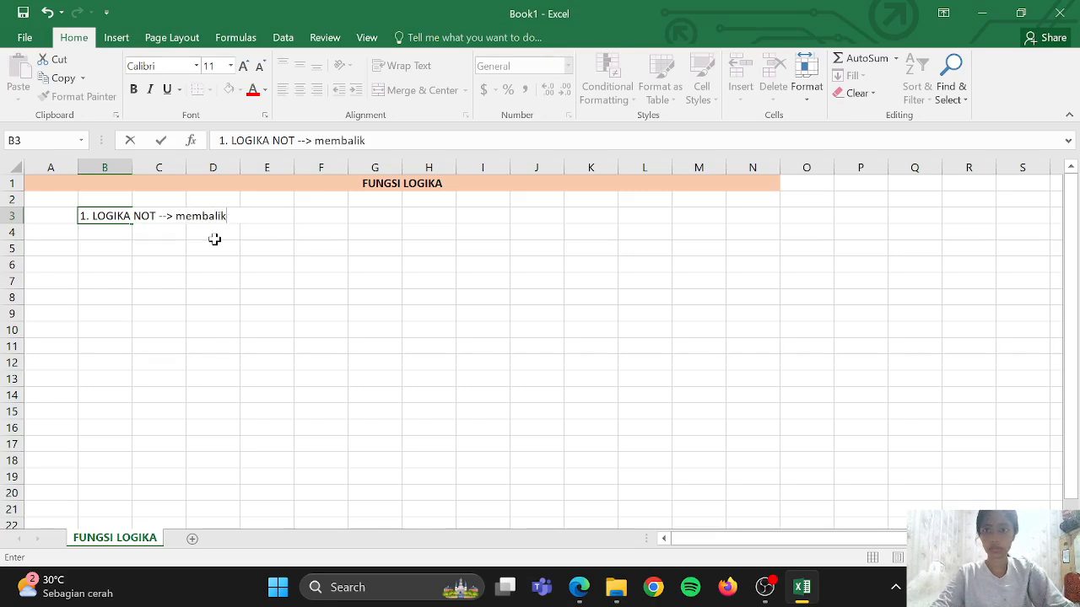
pyautogui.write('an n')
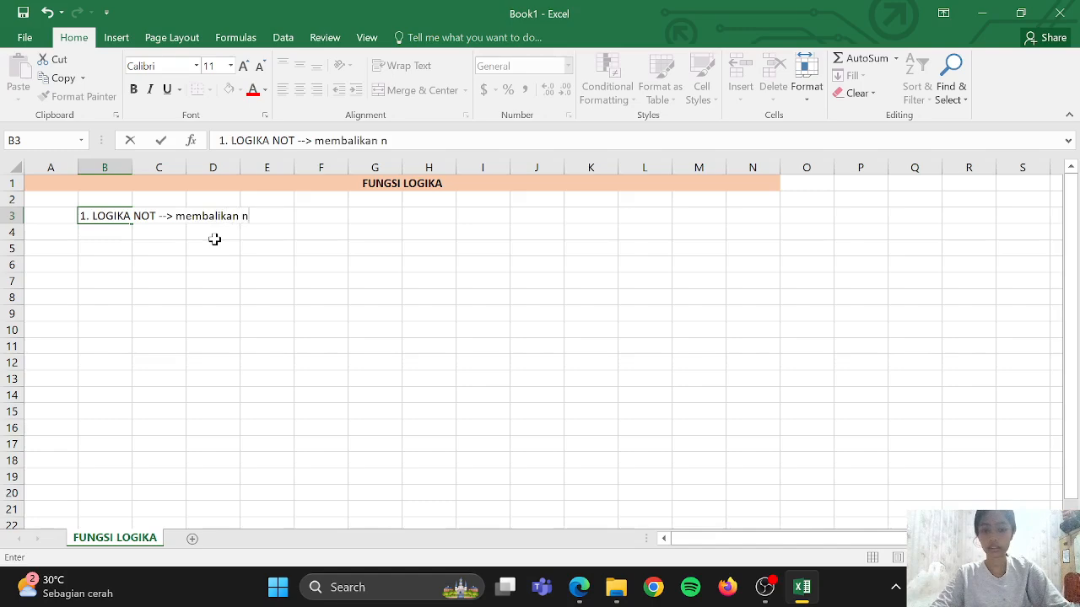
pyautogui.write('ilai da')
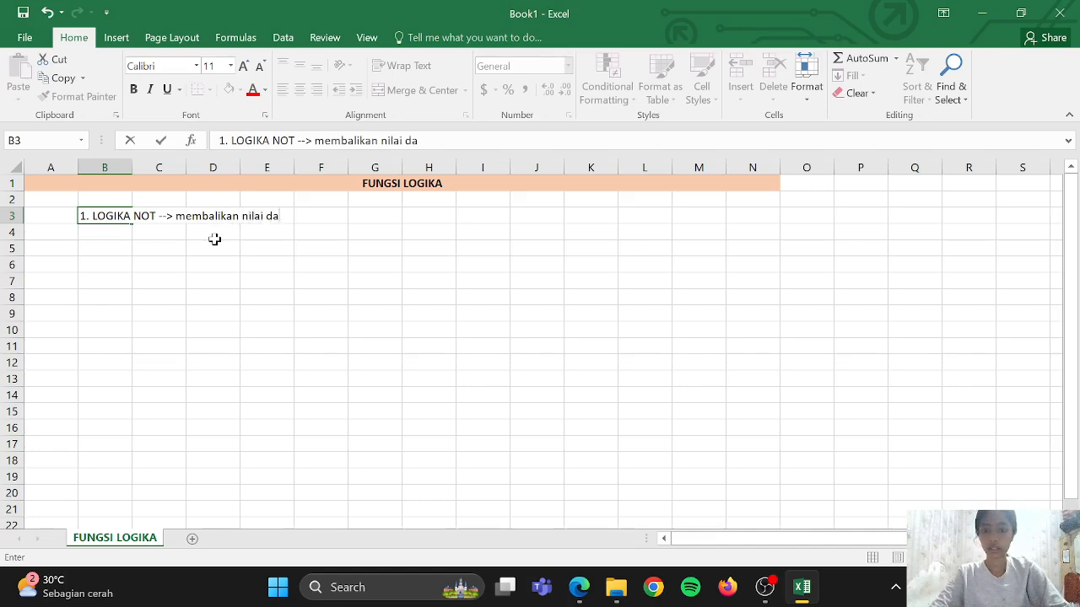
pyautogui.write('ri suat')
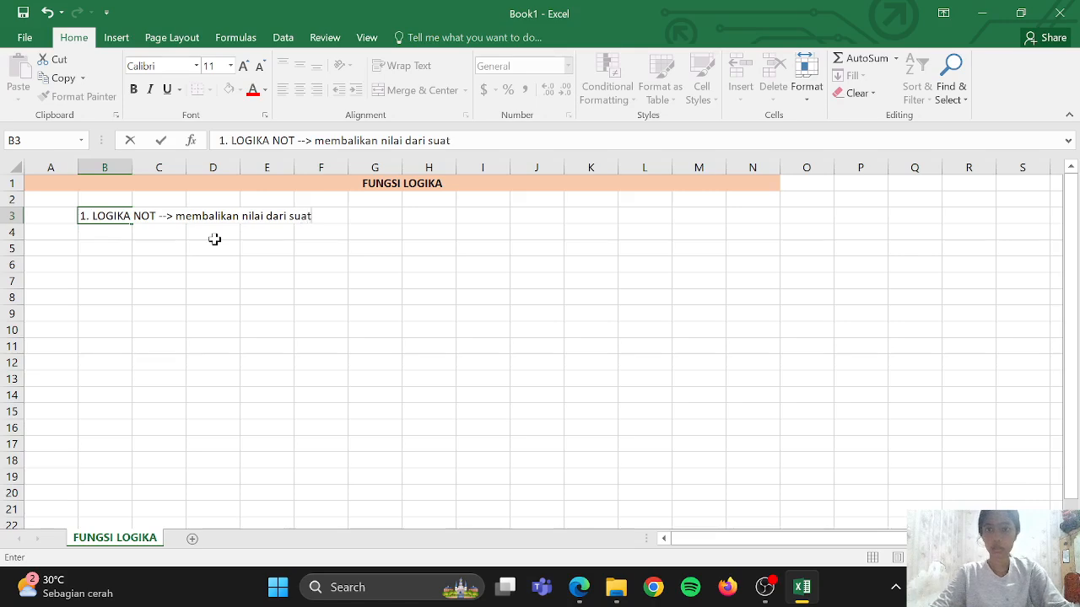
pyautogui.write('u statemnt ')
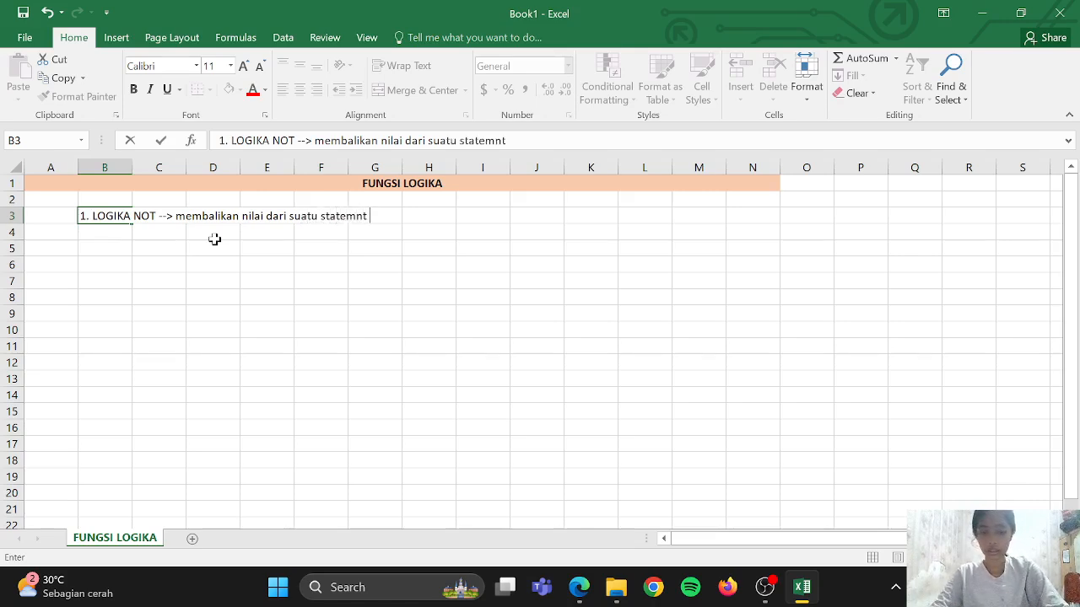
pyautogui.write('yang berni')
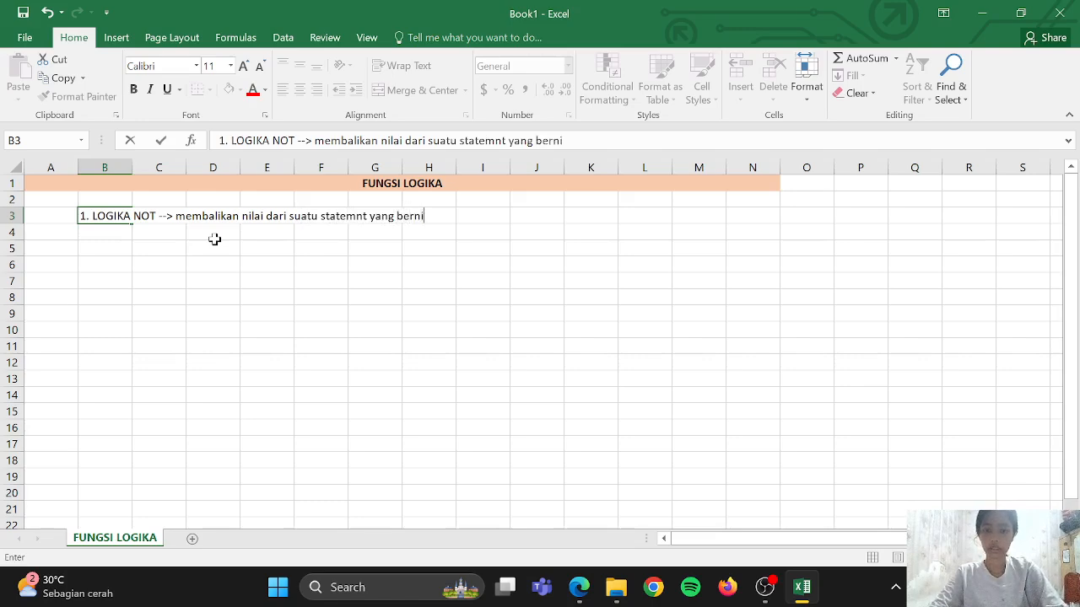
pyautogui.write('lai TR')
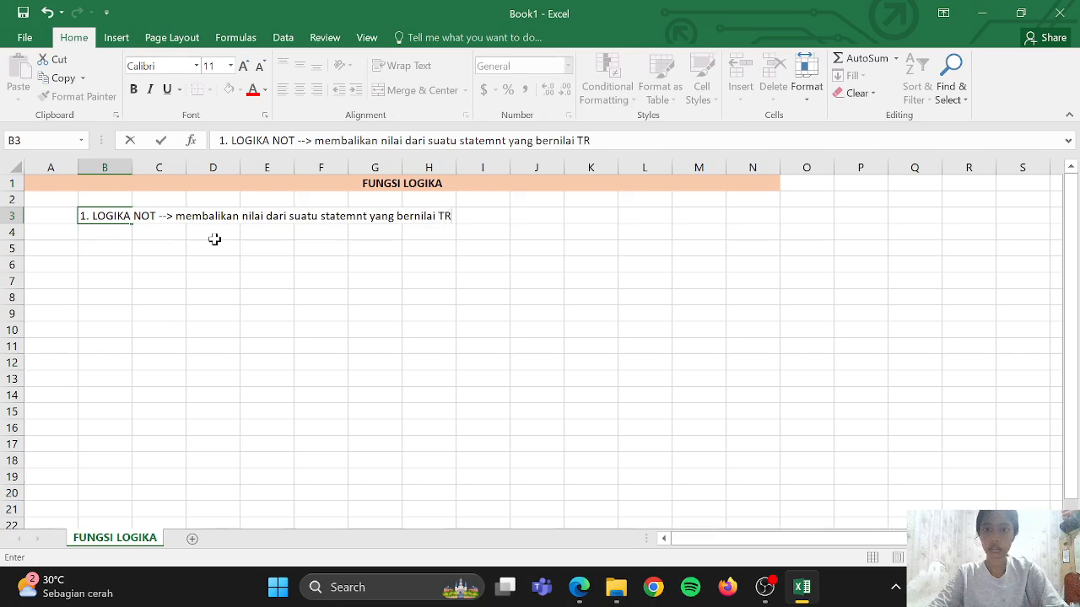
pyautogui.write('UE/')
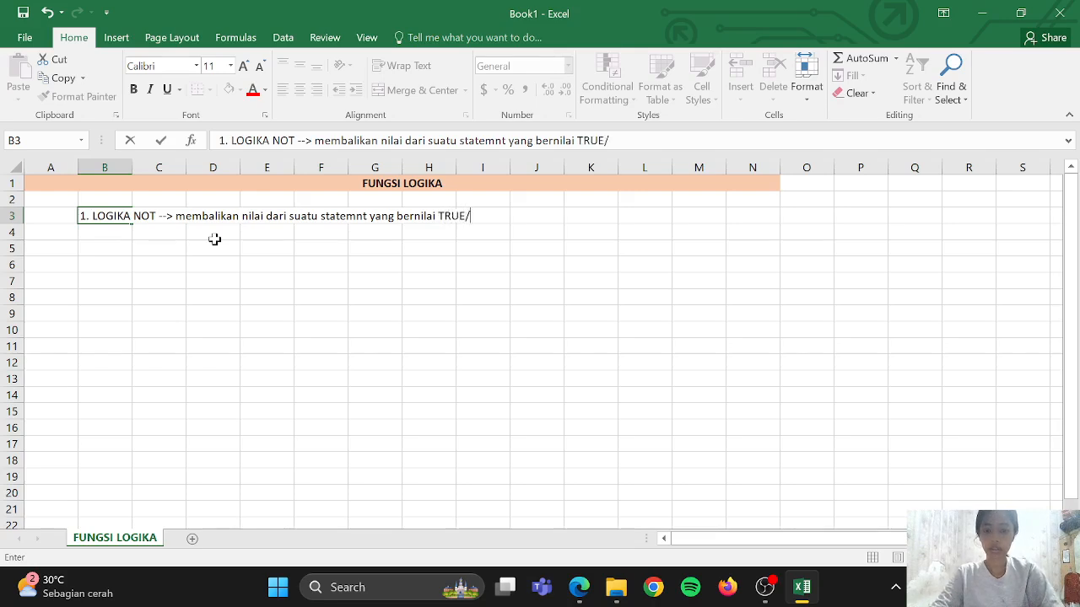
pyautogui.write('FALS')
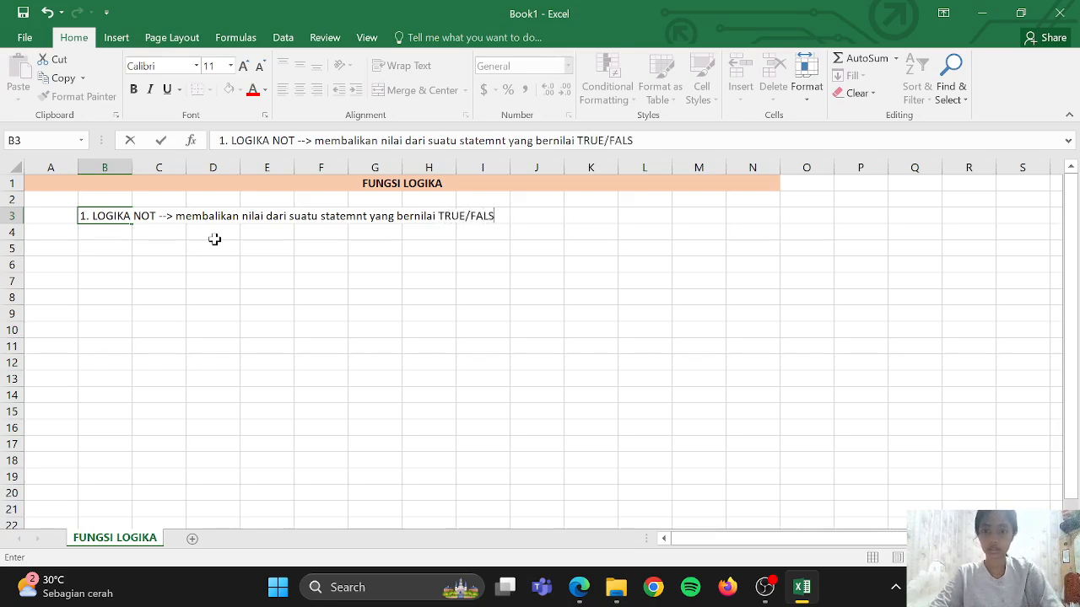
pyautogui.write('E.')
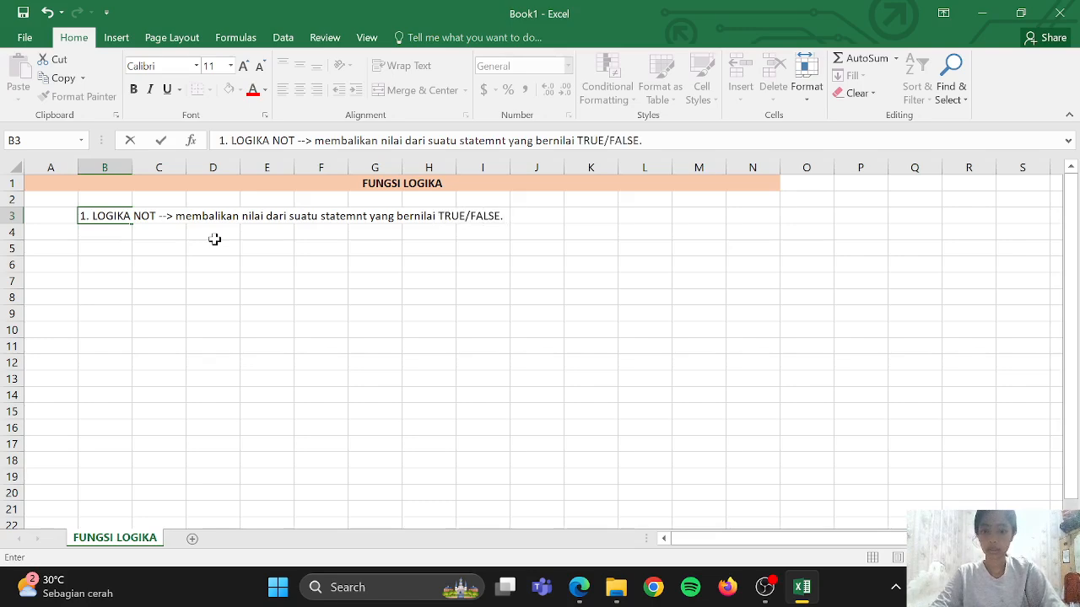
pyautogui.write(' Bentuk d')
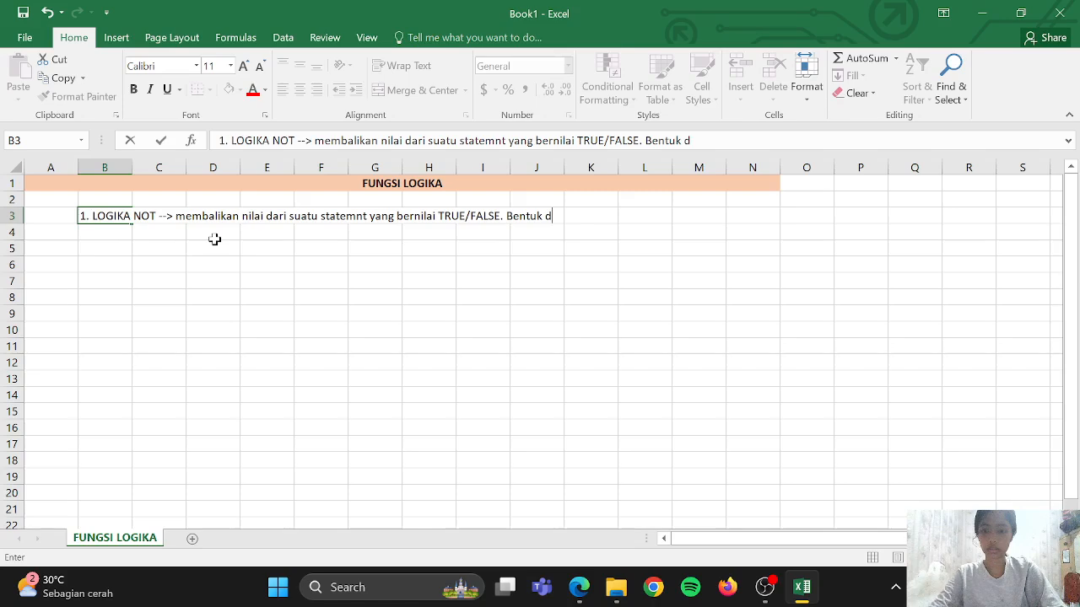
pyautogui.write('ari ')
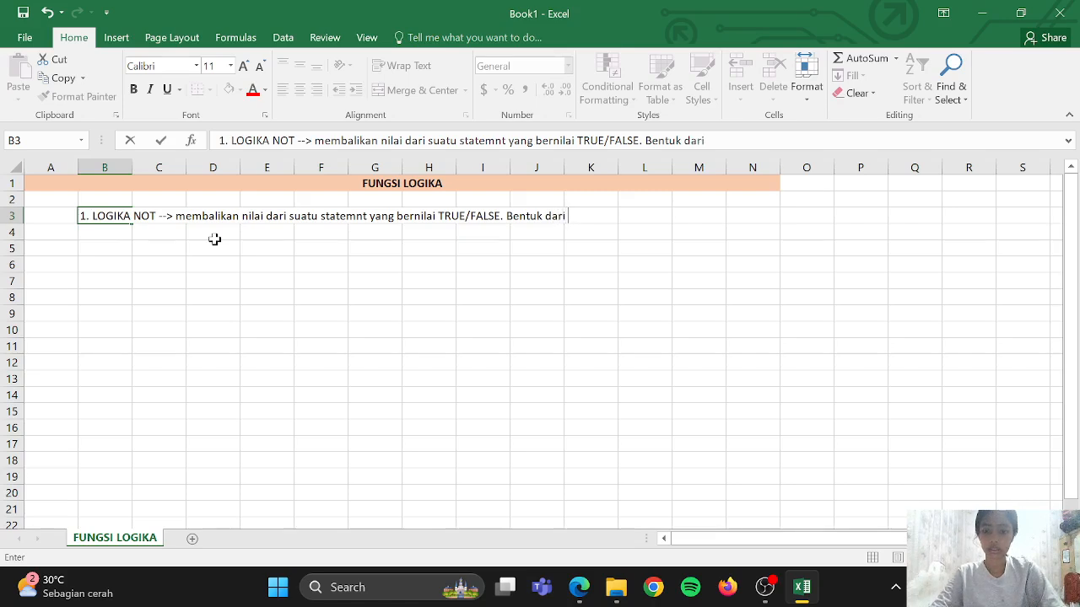
pyautogui.write('NEF')
pyautogui.press('BackSpace')
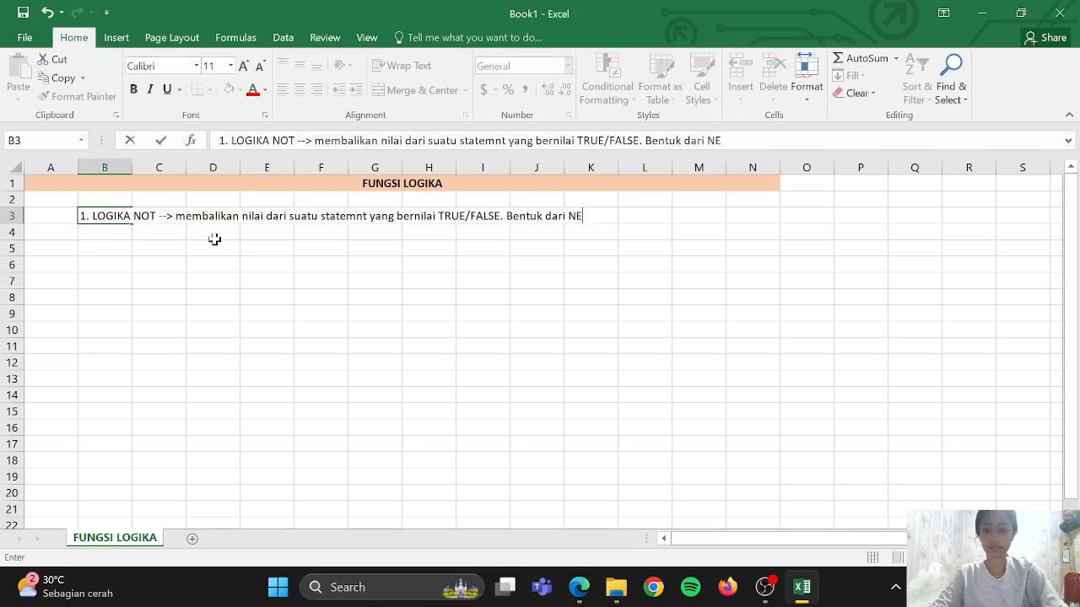
pyautogui.write('GASI')
pyautogui.click(245, 260)
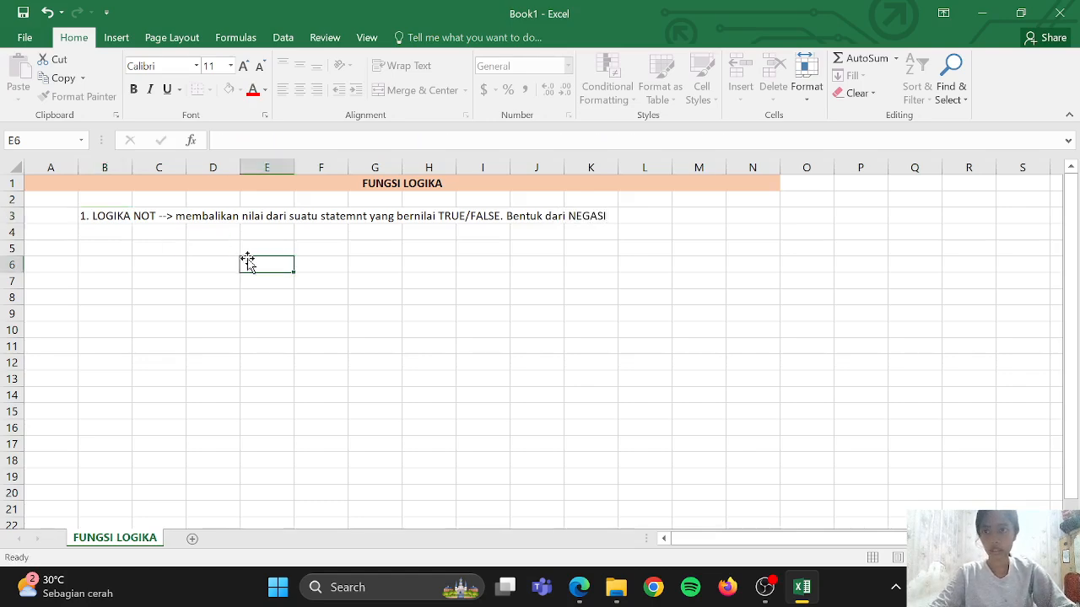
# Format the NOT heading as one merged, centered cell across B3:L3 with a yellow fill and bold text.
pyautogui.moveTo(87, 213); pyautogui.dragTo(646, 216)
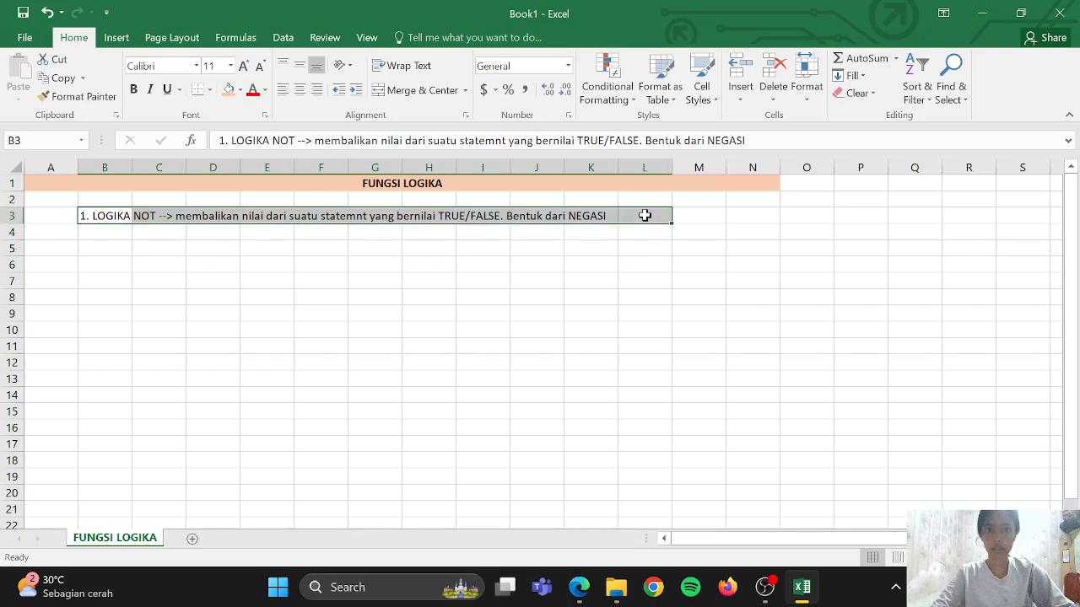
pyautogui.click(417, 90)
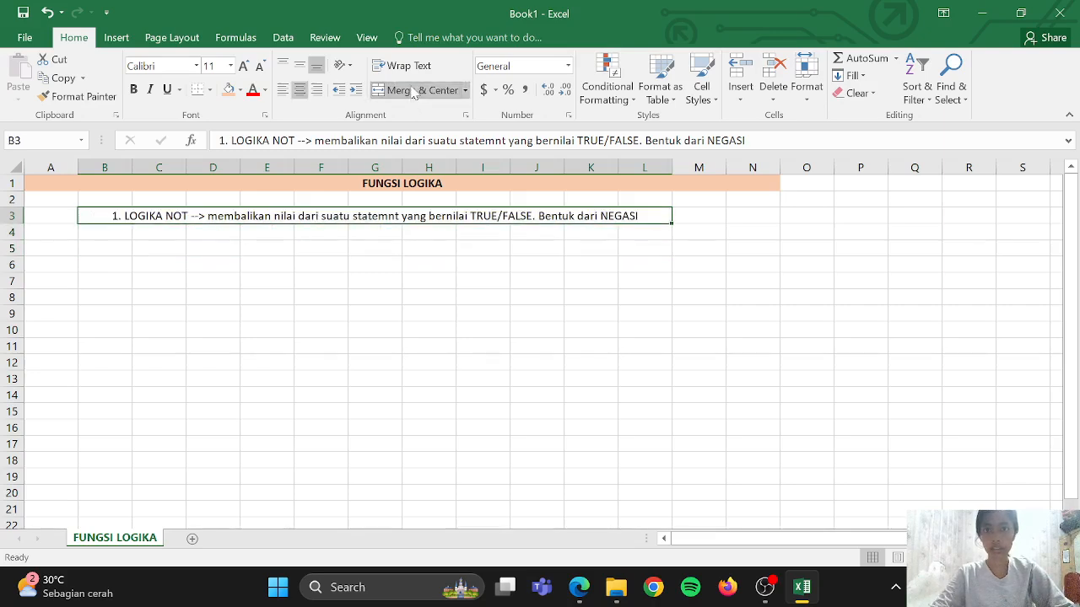
pyautogui.click(239, 91)
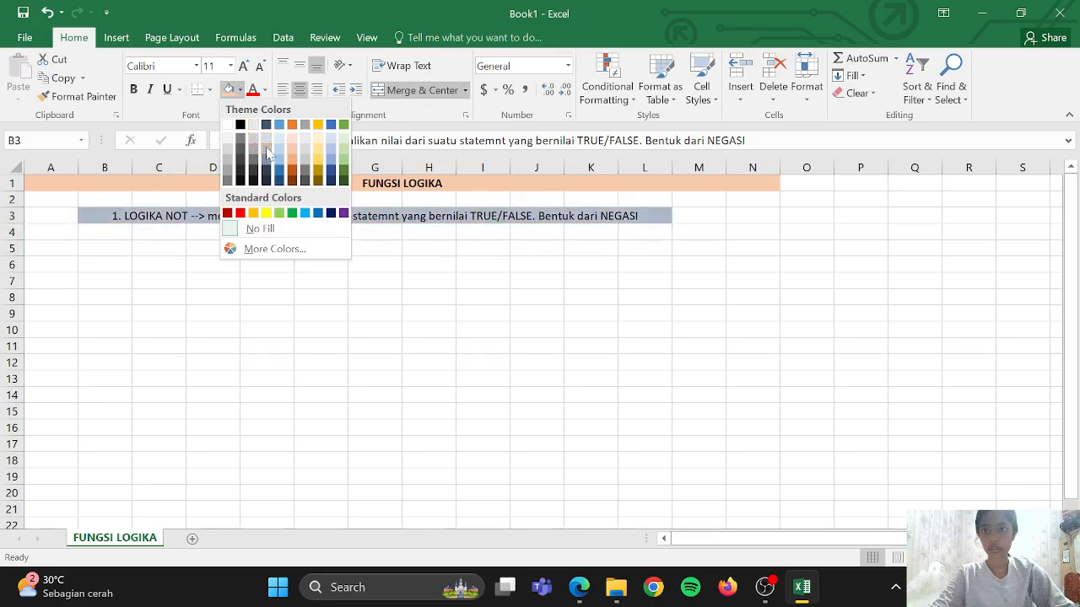
pyautogui.click(266, 212)
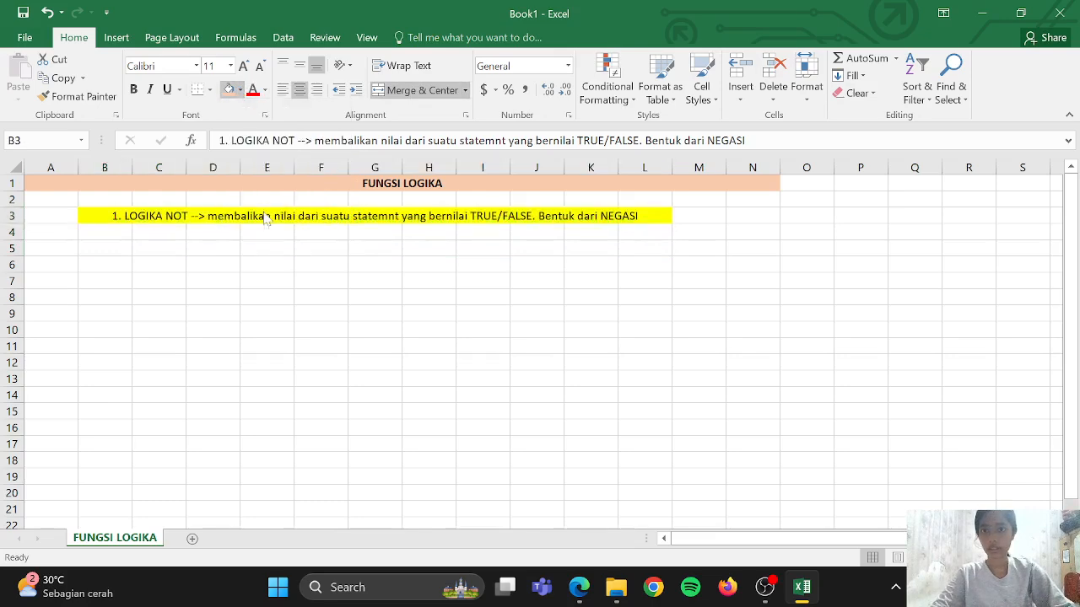
pyautogui.click(134, 89)
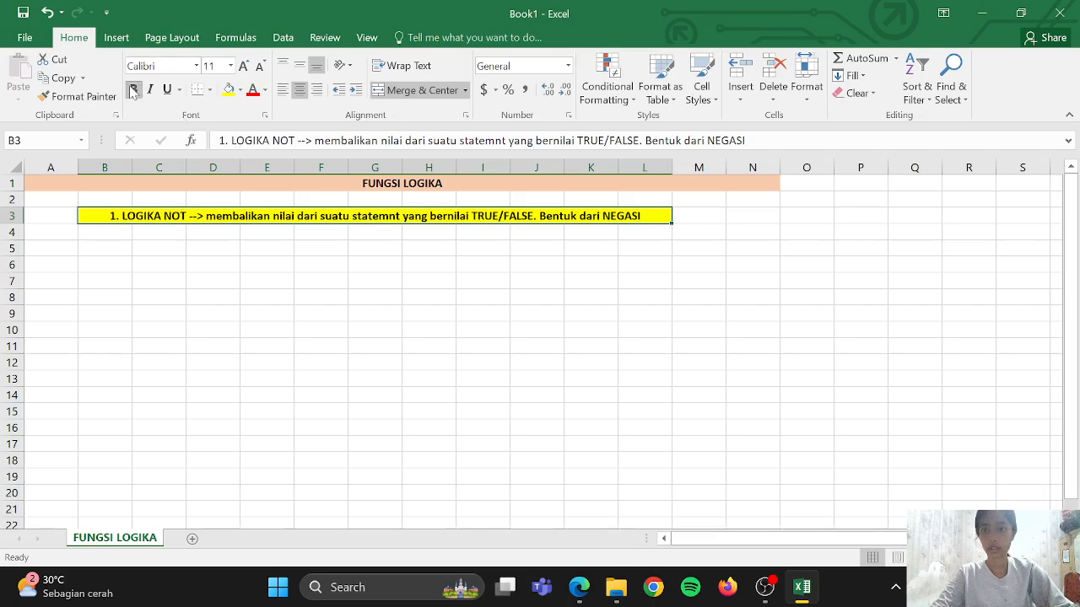
pyautogui.click(196, 372)
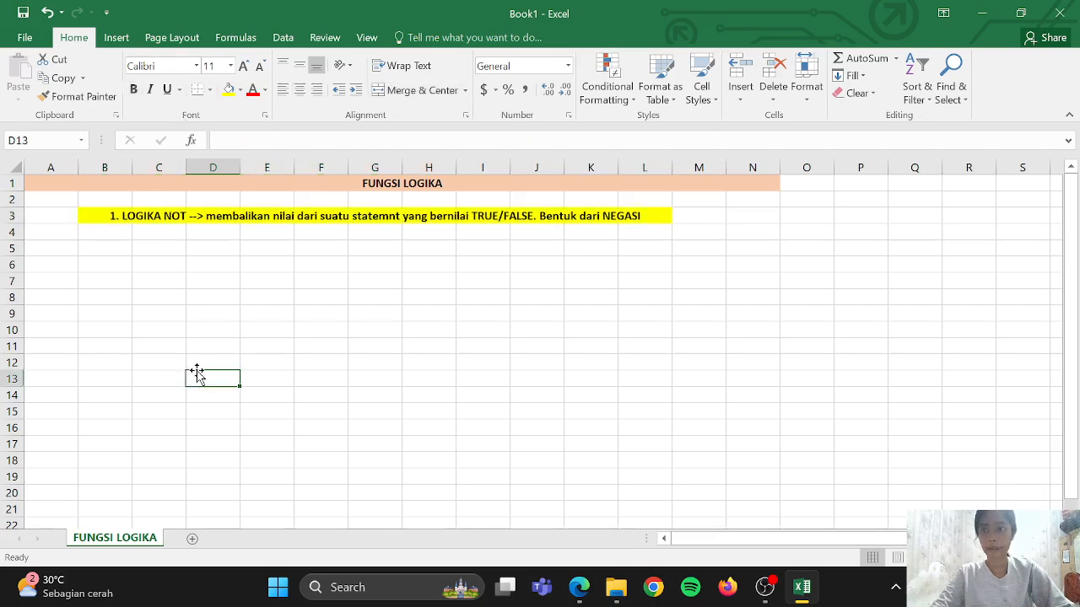
# Enter the column headers STATEMENT in B5 and NOT in C5, and widen column B to fit its header.
pyautogui.click(125, 249)
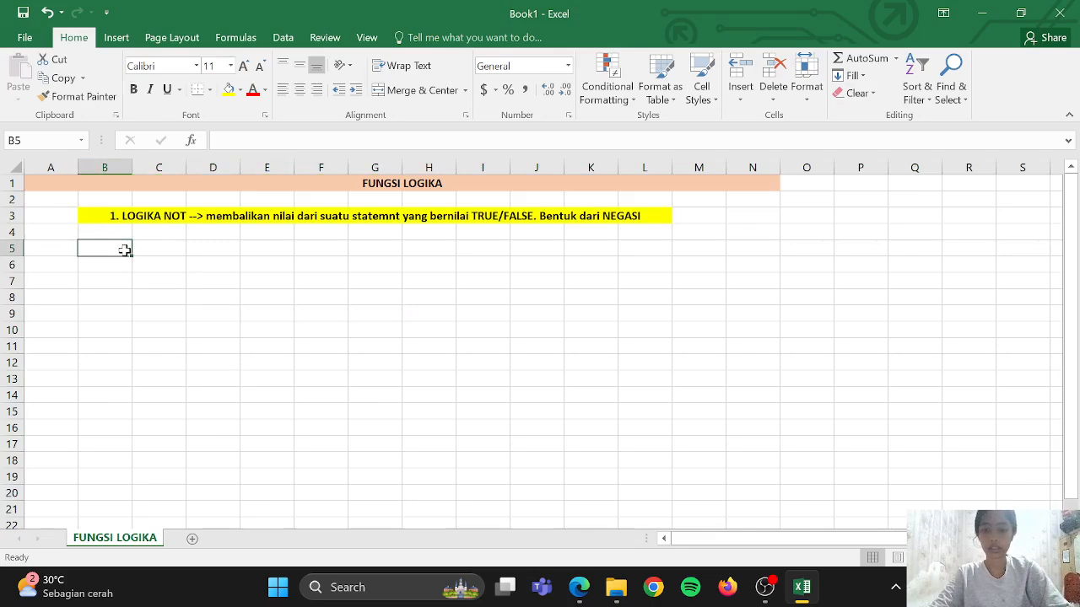
pyautogui.write('STAT')
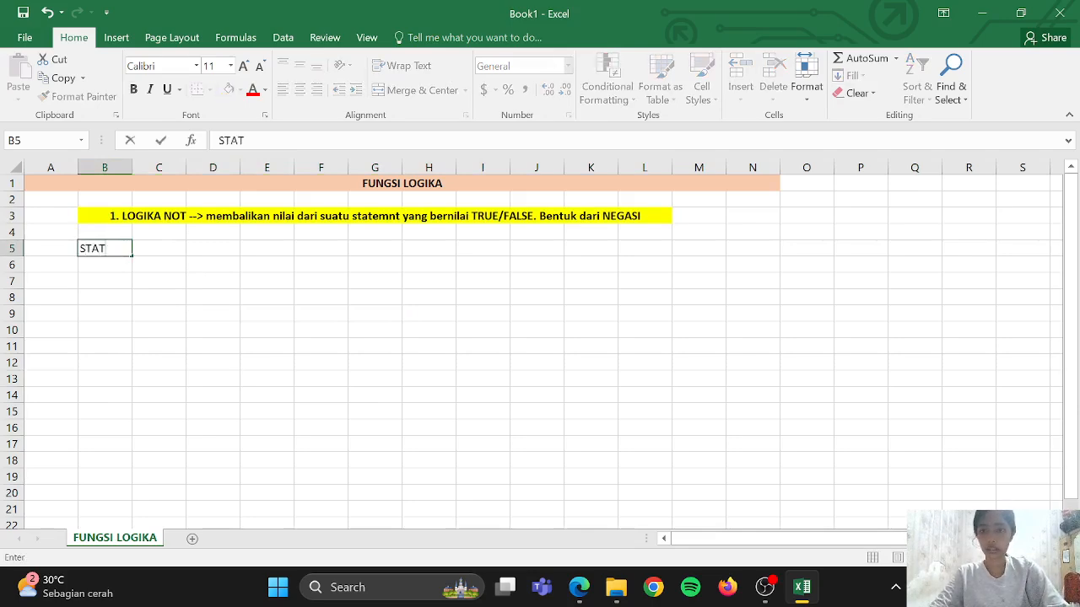
pyautogui.write('EMNT')
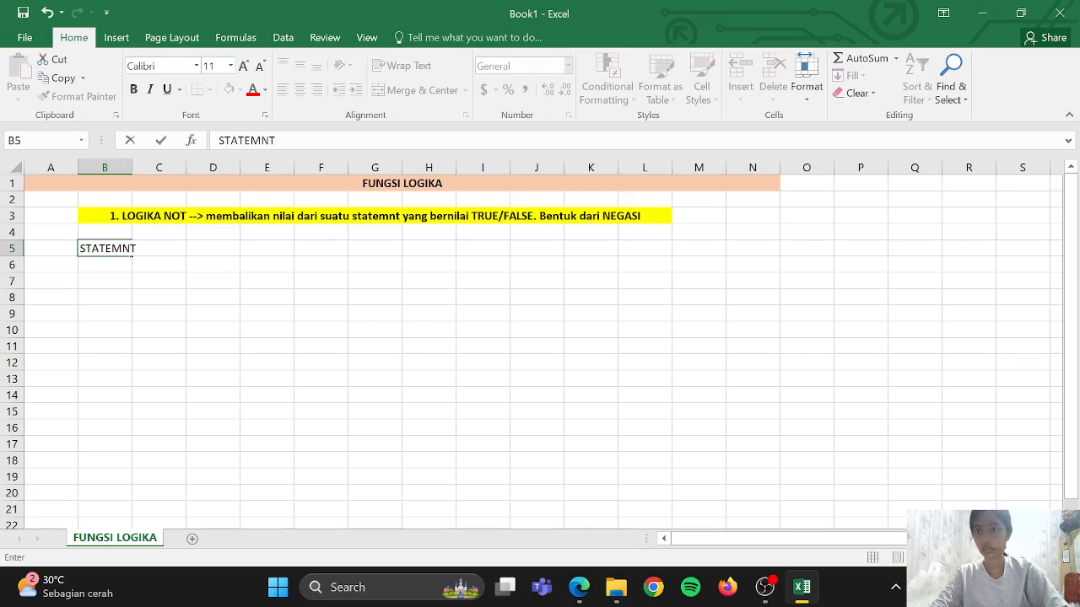
pyautogui.press('BackSpace')
pyautogui.press('BackSpace')
pyautogui.write('E')
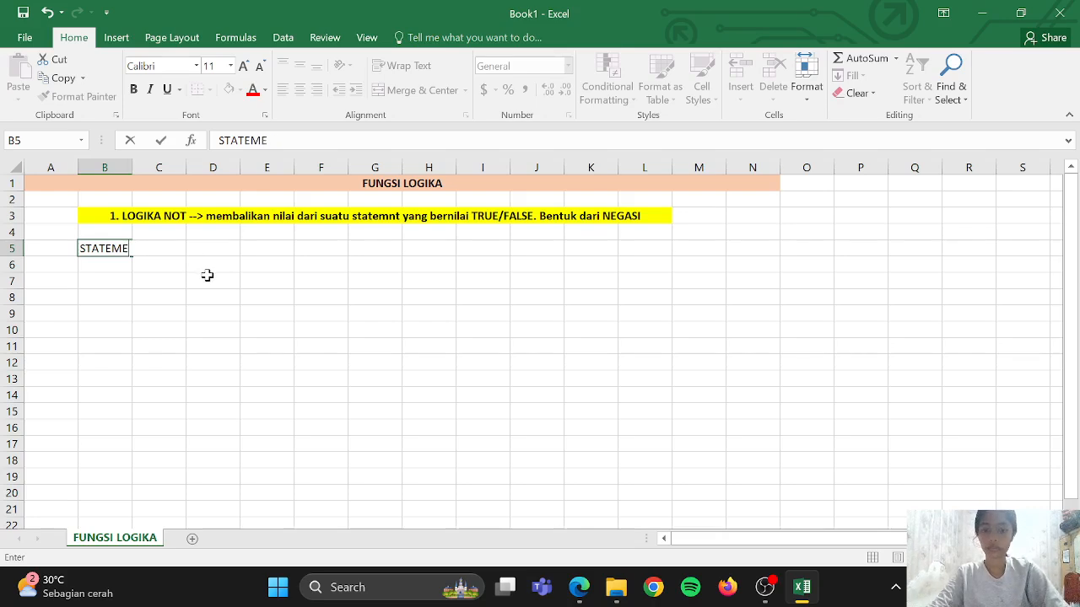
pyautogui.write('NT')
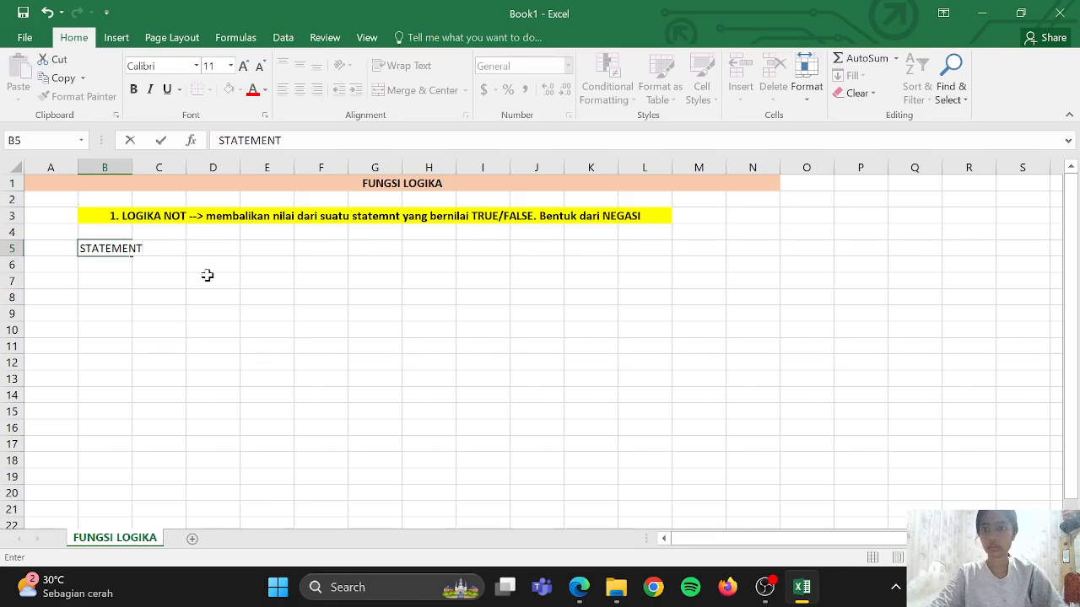
pyautogui.press('Tab')
pyautogui.write('NOT')
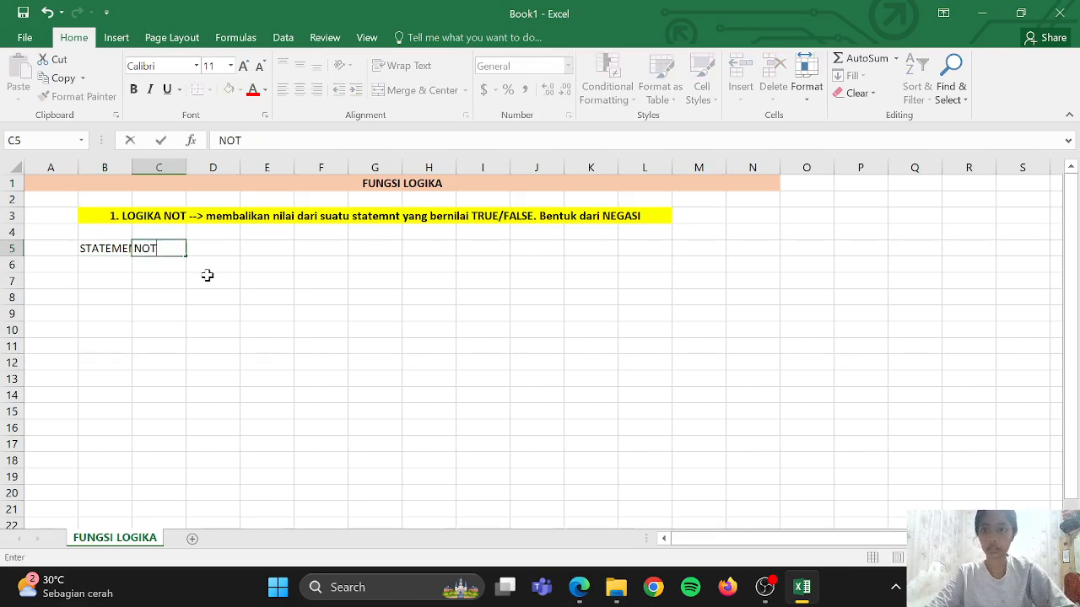
pyautogui.click(194, 301)
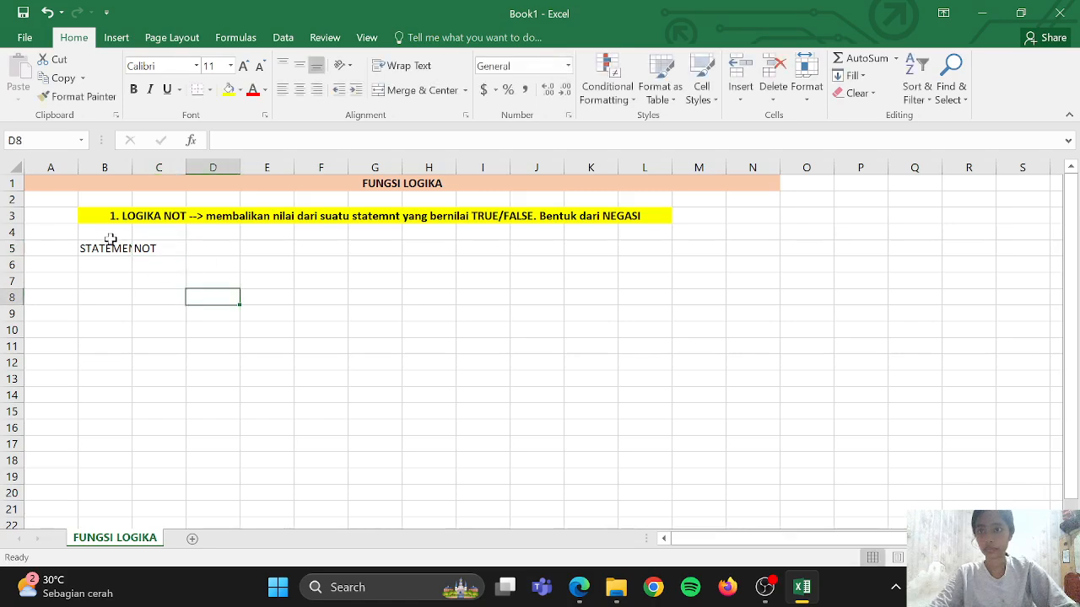
pyautogui.moveTo(133, 168); pyautogui.dragTo(147, 169)
# Enter the statement values 1 in B6 and 0 in B7.
pyautogui.click(110, 265)
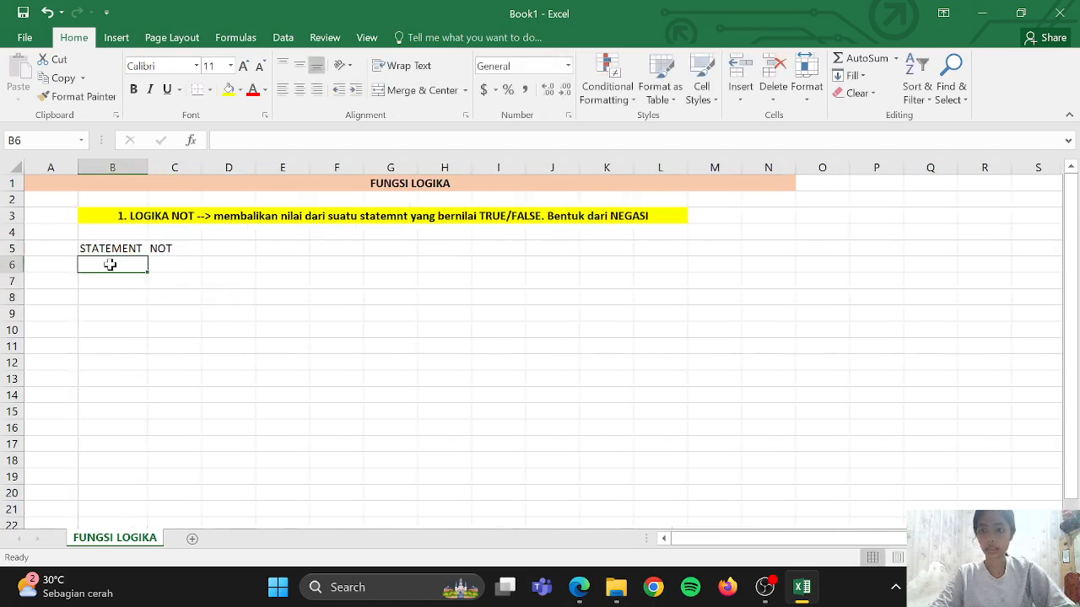
pyautogui.write('1')
pyautogui.press('Return')
pyautogui.write('0')
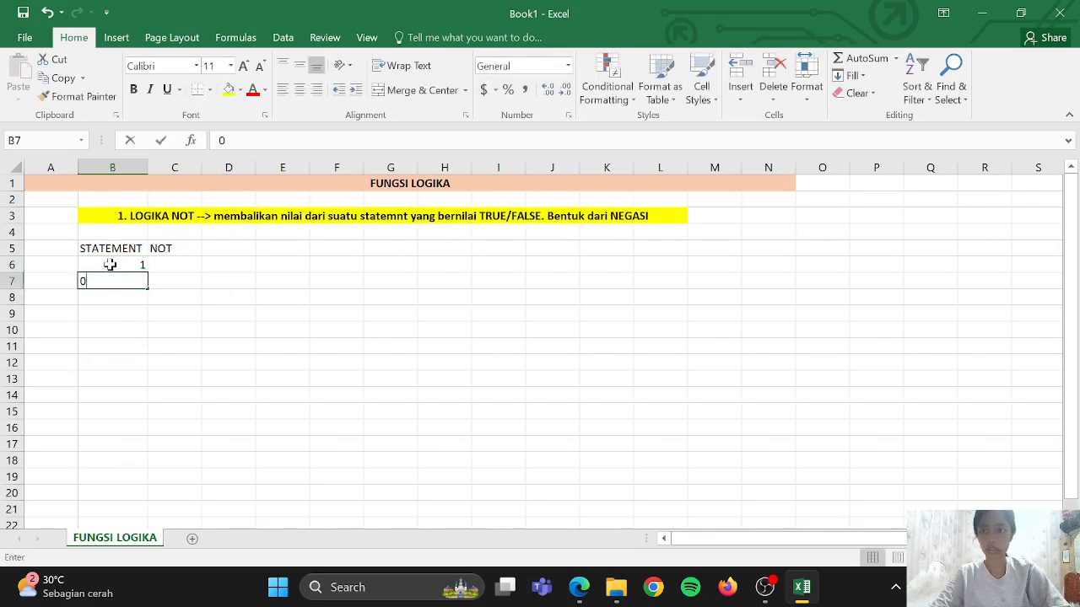
# Enter the formula =NOT(B6) in C6 to negate the first statement value.
pyautogui.click(166, 265)
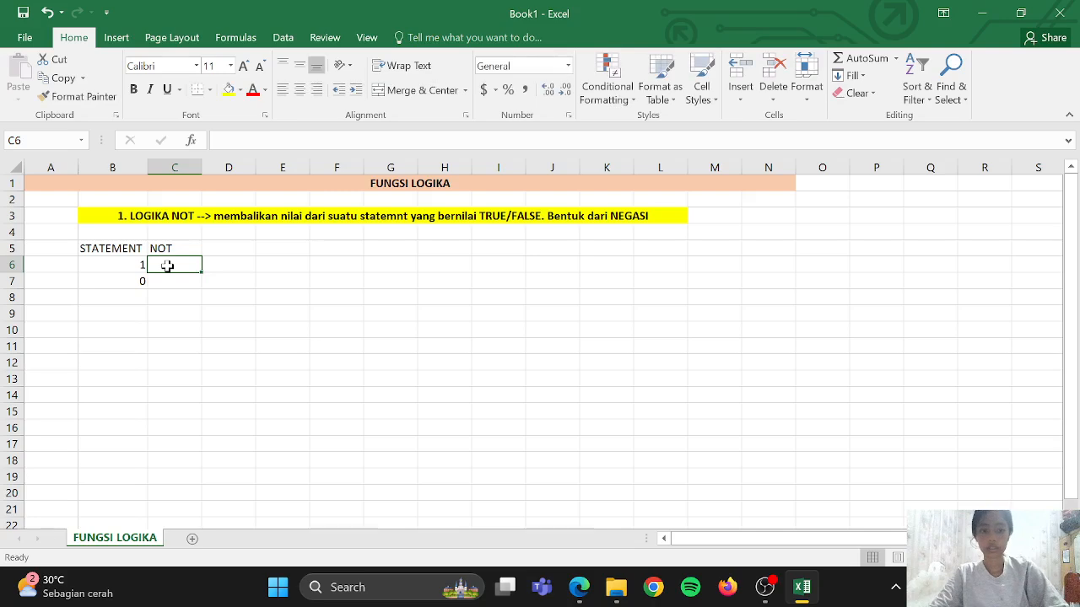
pyautogui.write('=')
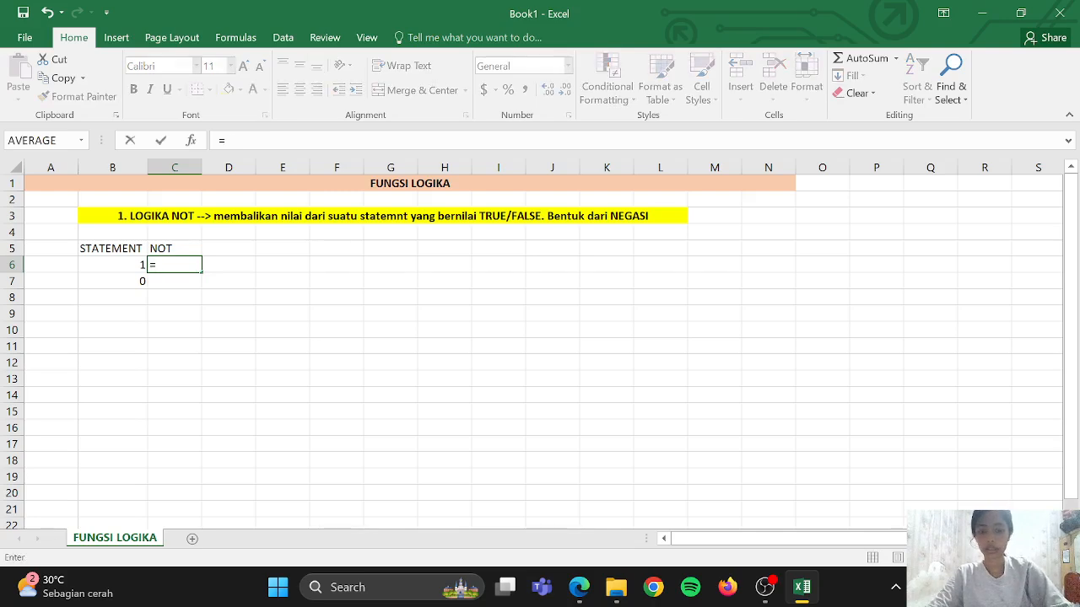
pyautogui.write('NOT(')
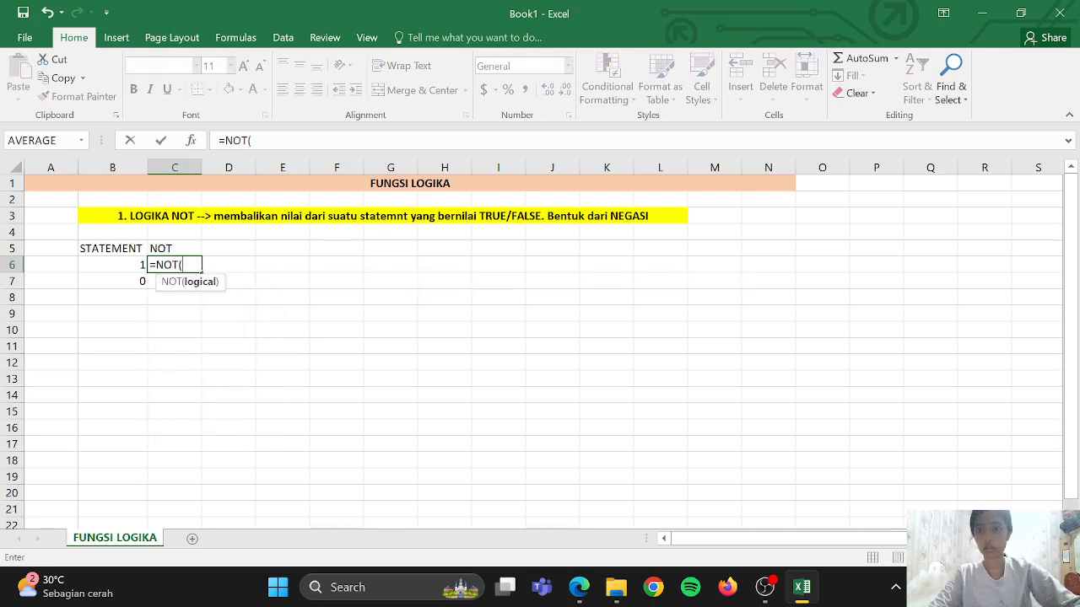
pyautogui.click(111, 265)
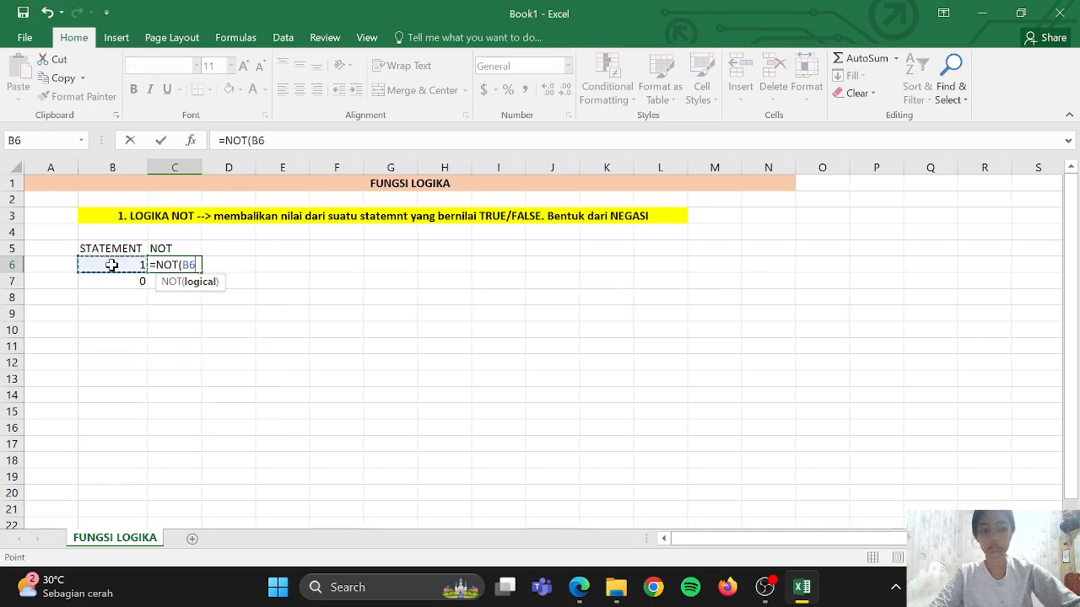
pyautogui.write(')')
pyautogui.press('Return')
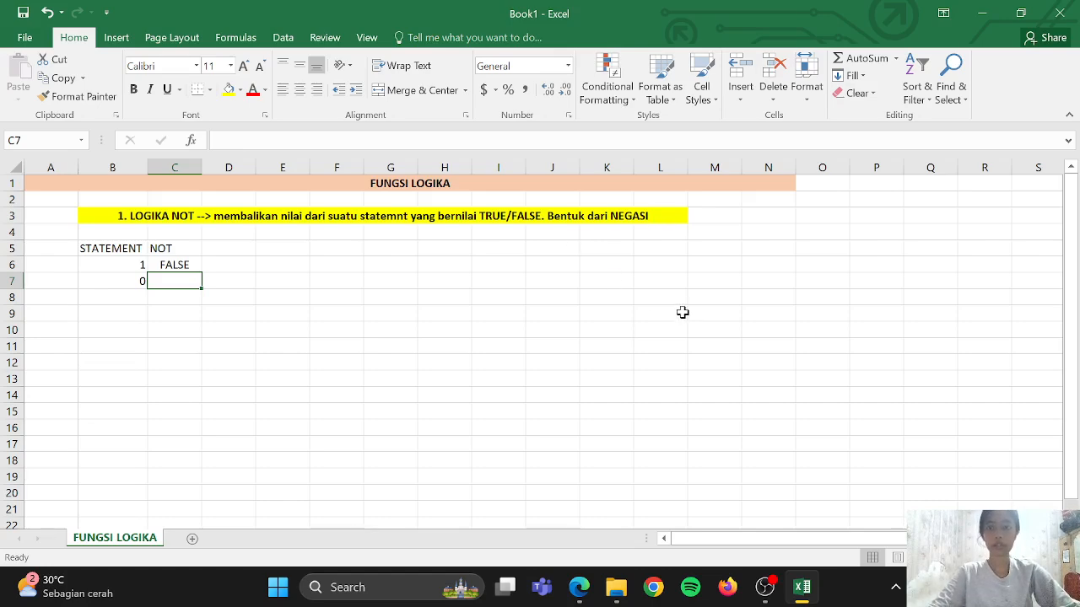
# Copy the NOT formula from C6 down to C7 for the second statement value, 0.
pyautogui.click(137, 283)
pyautogui.write('0')
pyautogui.press('Tab')
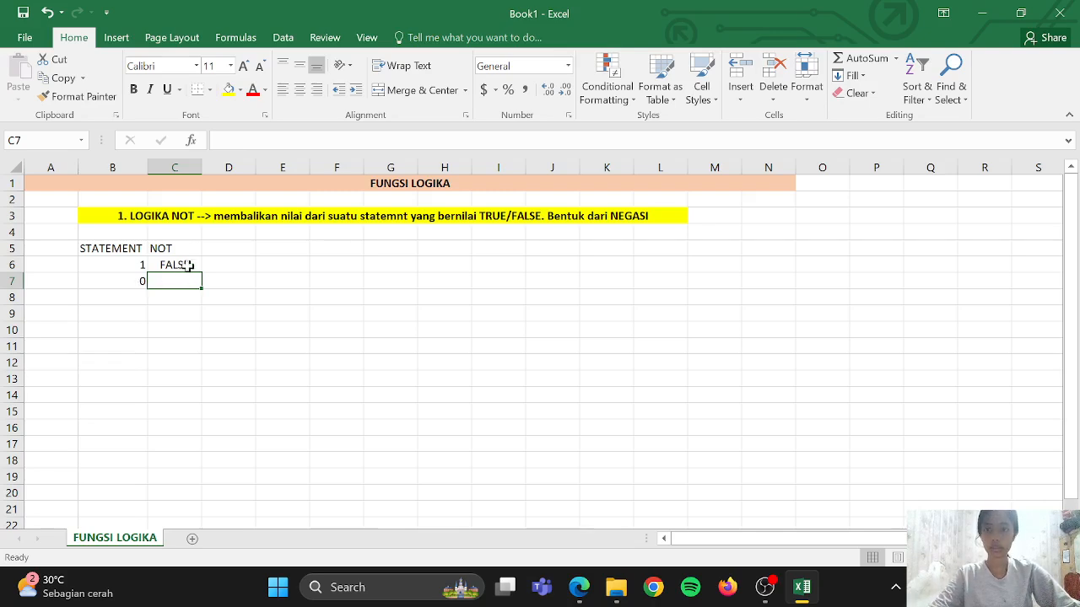
pyautogui.click(187, 266)
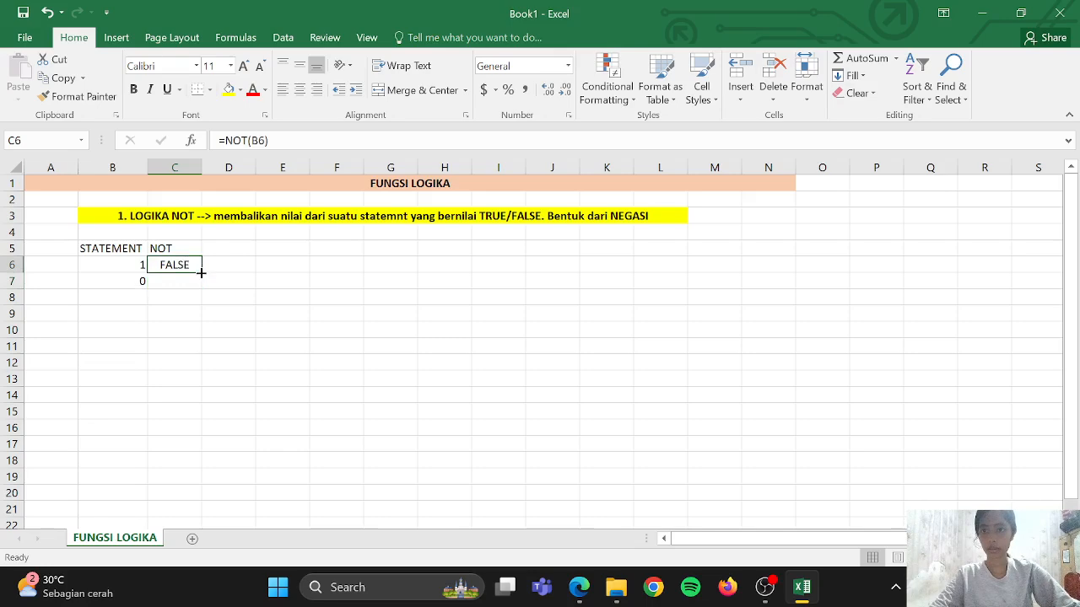
pyautogui.moveTo(201, 273); pyautogui.dragTo(202, 287)
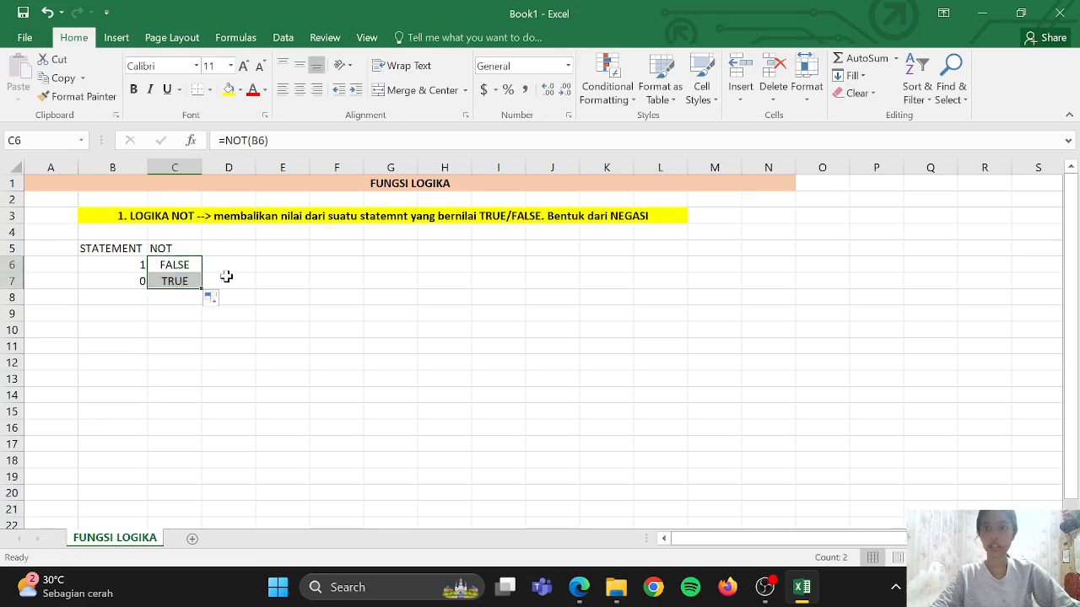
pyautogui.click(226, 276)
# Apply all borders to the STATEMENT/NOT table in B5:C7 and center its contents.
pyautogui.moveTo(93, 248); pyautogui.dragTo(203, 285)
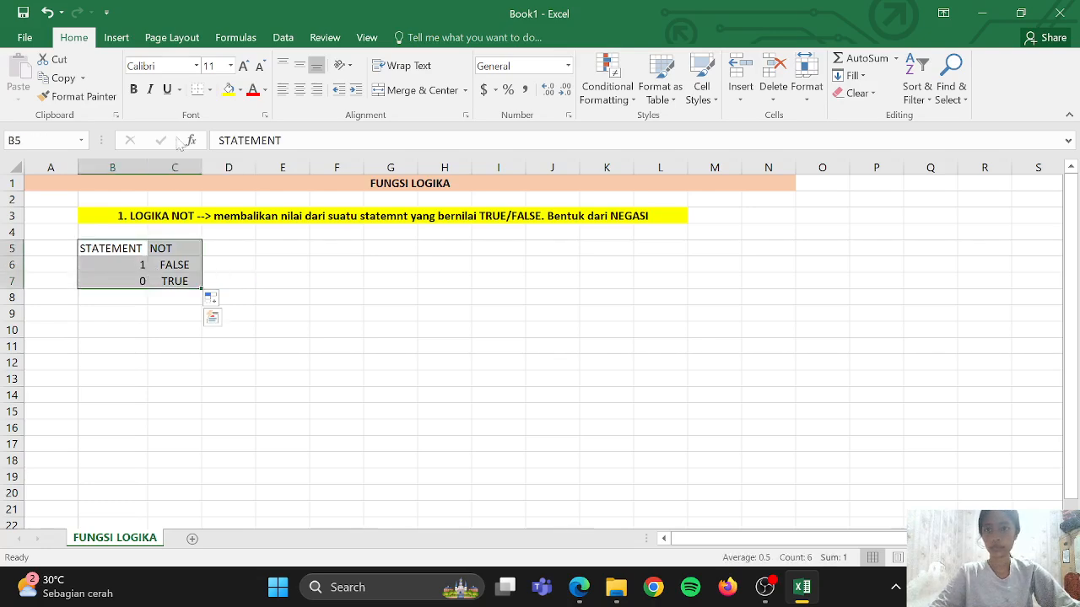
pyautogui.click(210, 89)
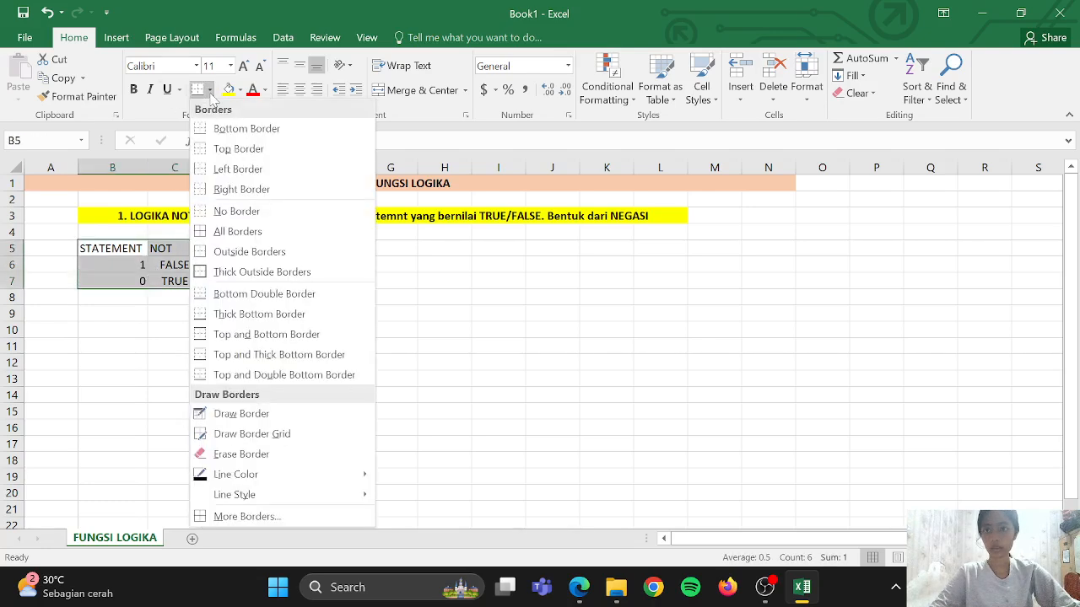
pyautogui.click(255, 233)
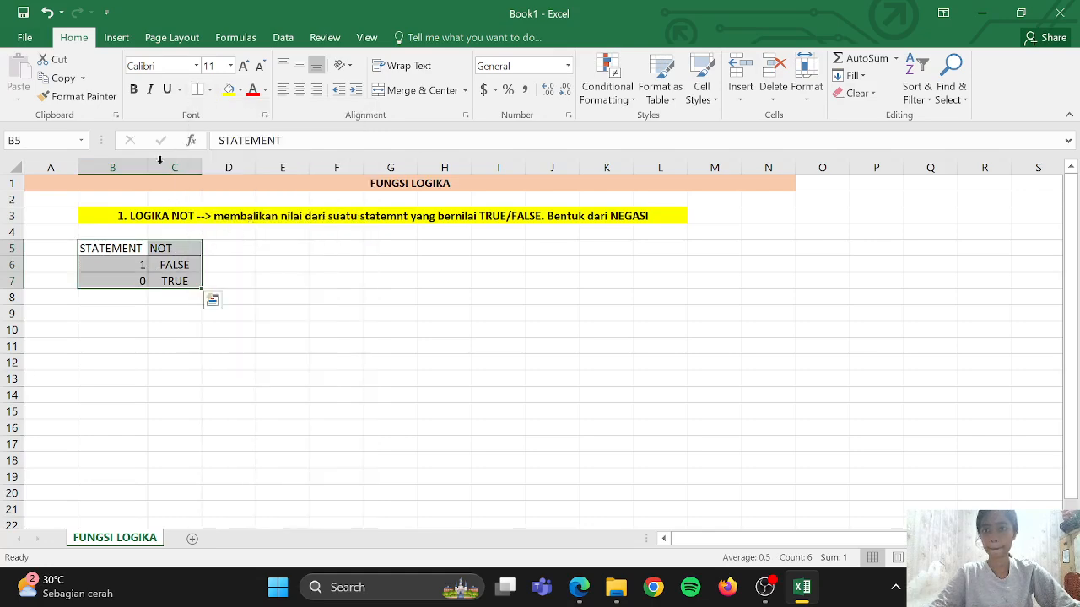
pyautogui.click(300, 89)
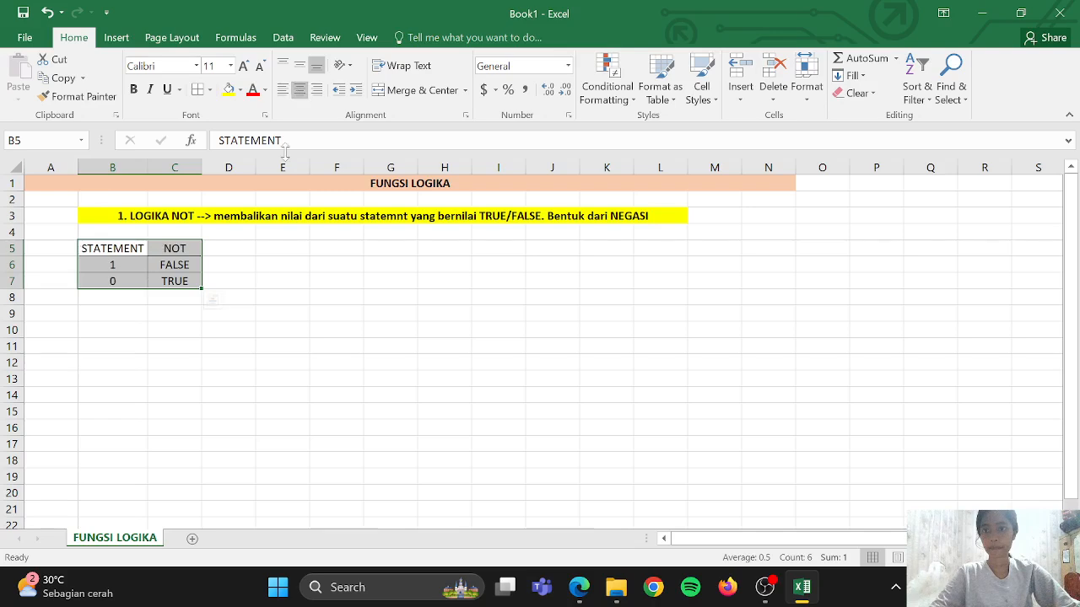
pyautogui.click(259, 299)
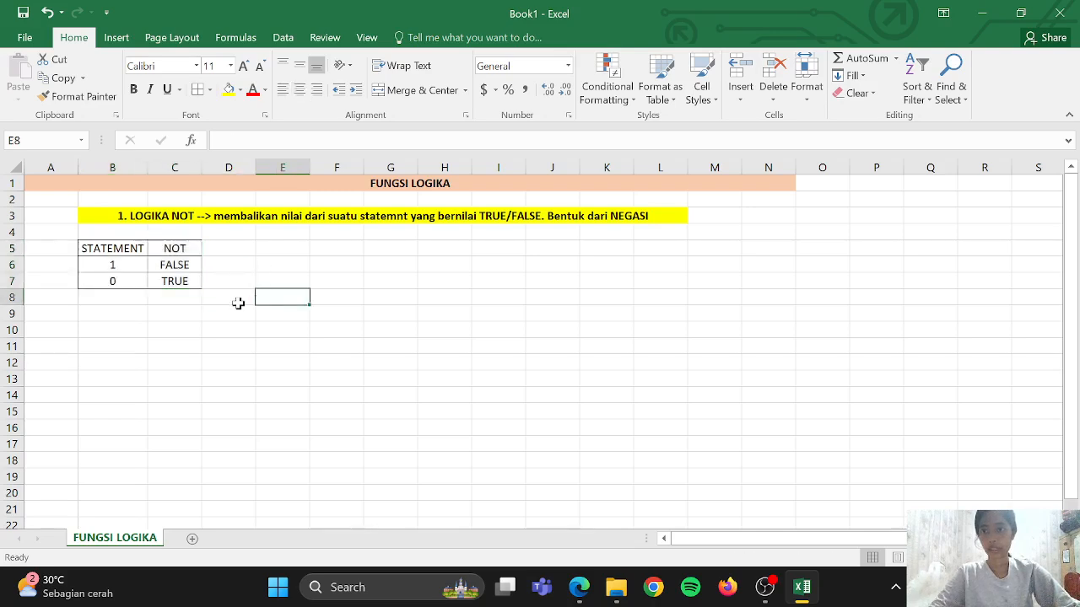
# Enter the heading "2. LOGIKA AND --> menggabungkan 2 atau lebih statemnt, hasil nya bernilai TRUE/FALSE dan merupakan bentuk PERKALIAN" in B9.
pyautogui.click(124, 312)
pyautogui.write('2')
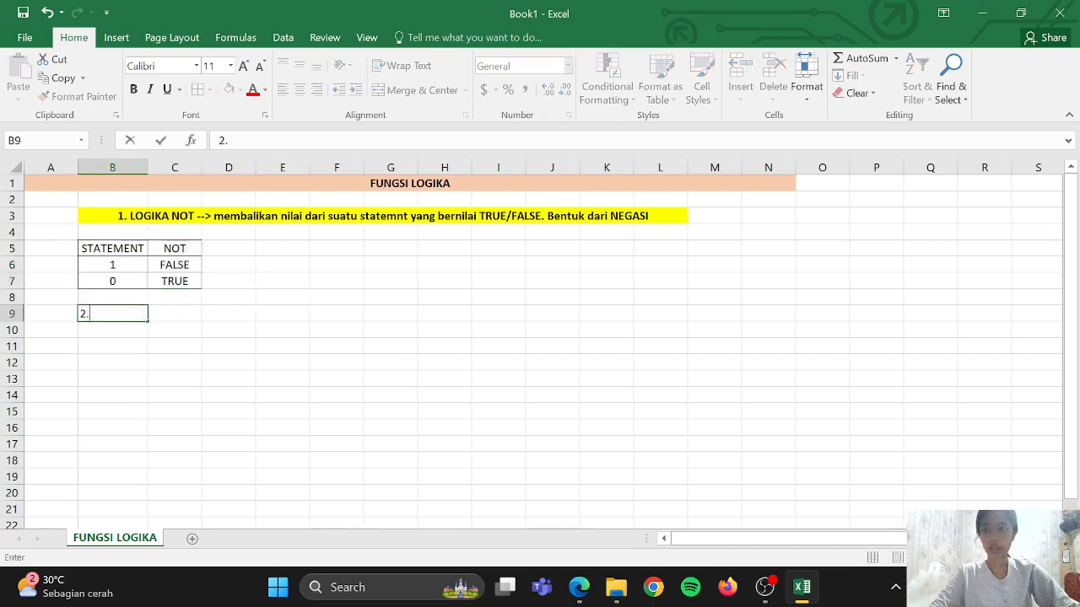
pyautogui.write('. LOGIKA')
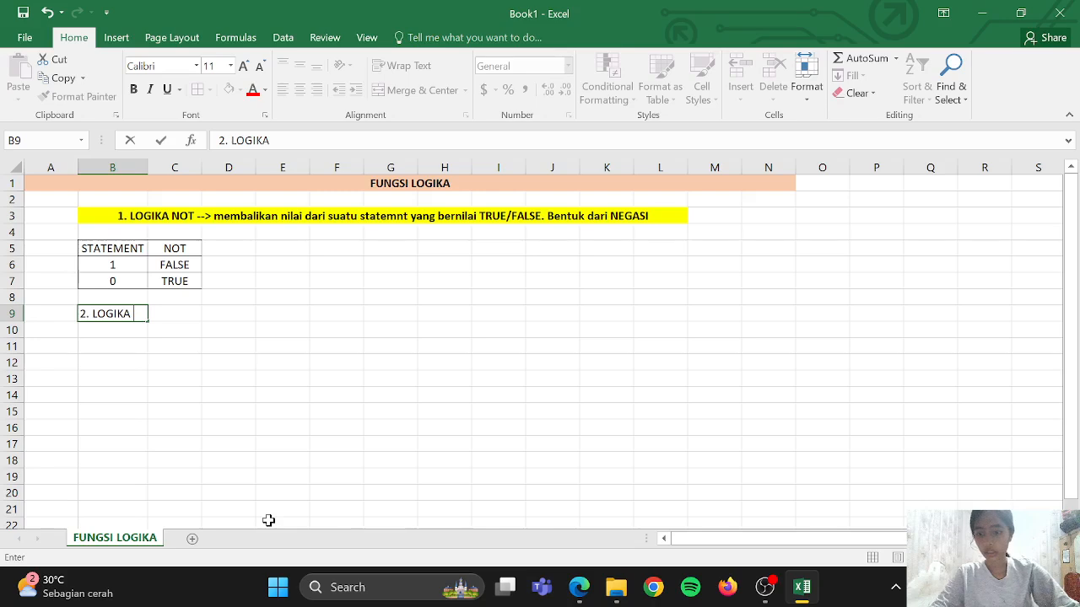
pyautogui.write(' AND --')
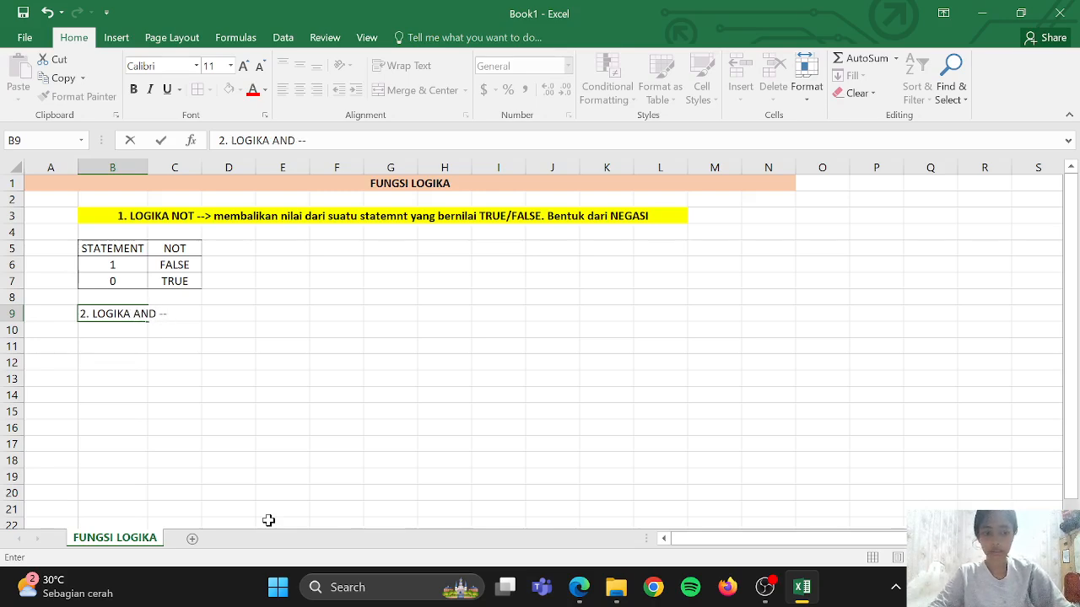
pyautogui.write('>')
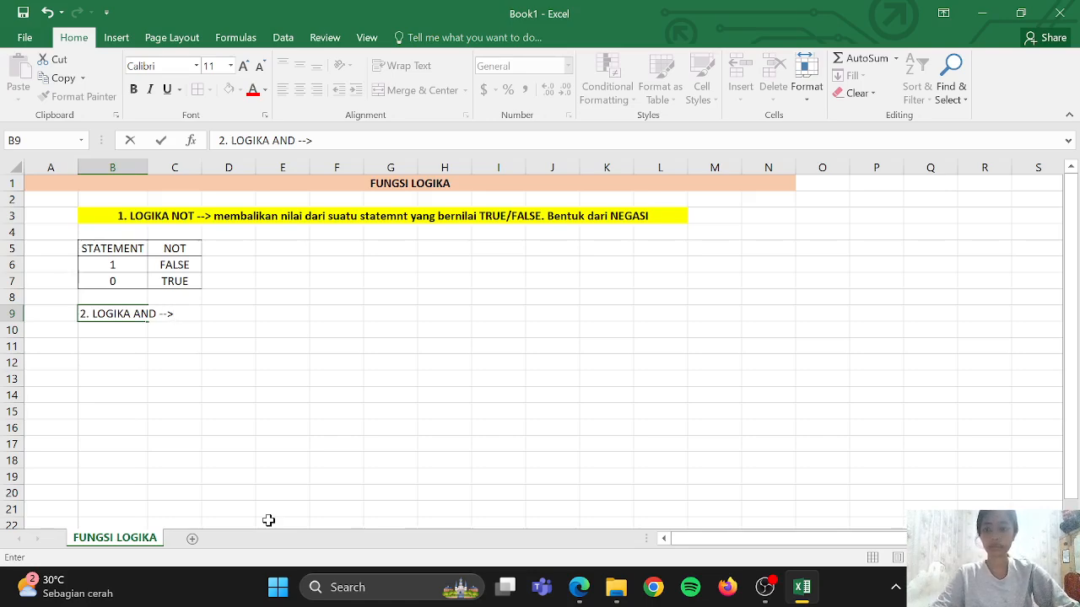
pyautogui.write('men')
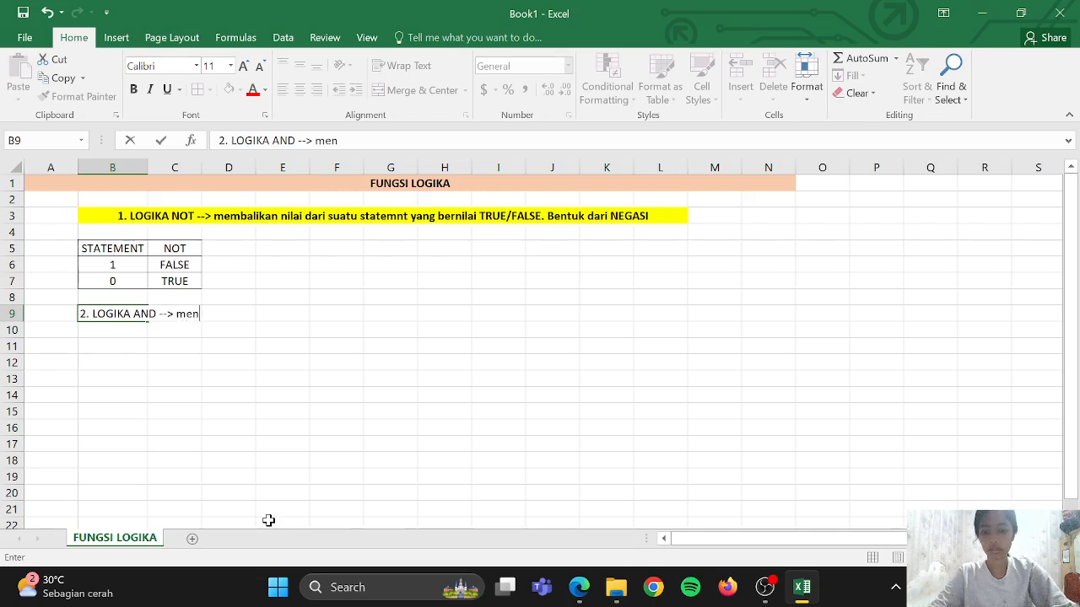
pyautogui.write('ggabungkan')
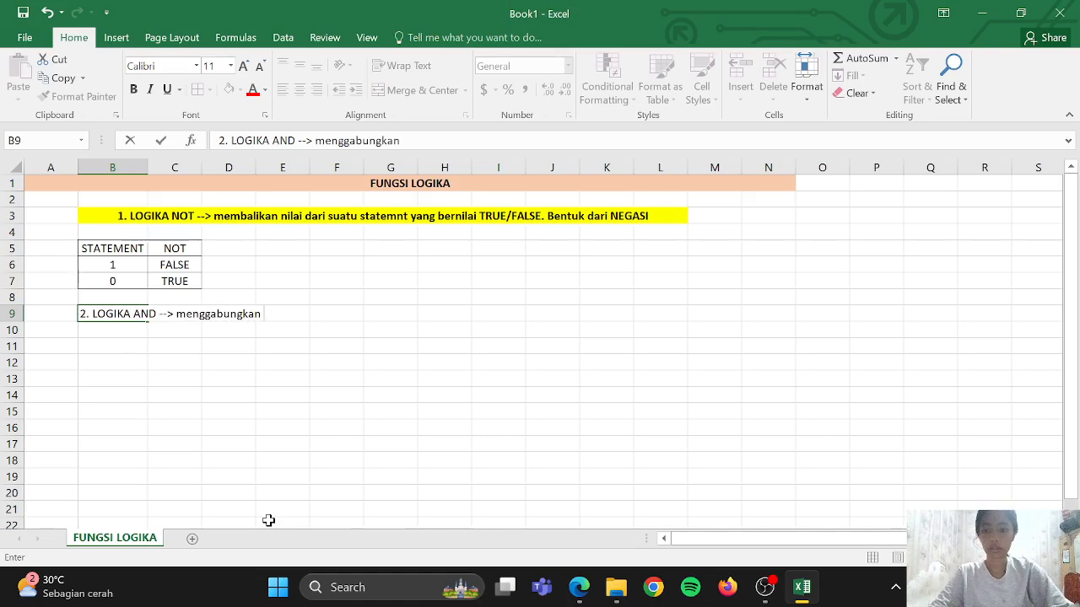
pyautogui.write(' 2 atau')
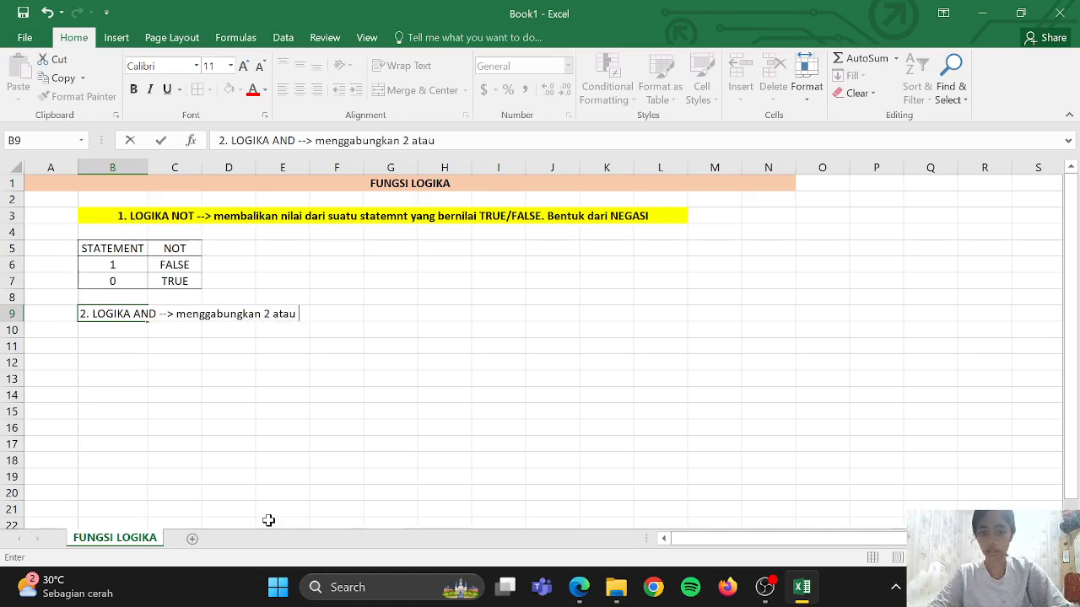
pyautogui.write(' lebih statemnt')
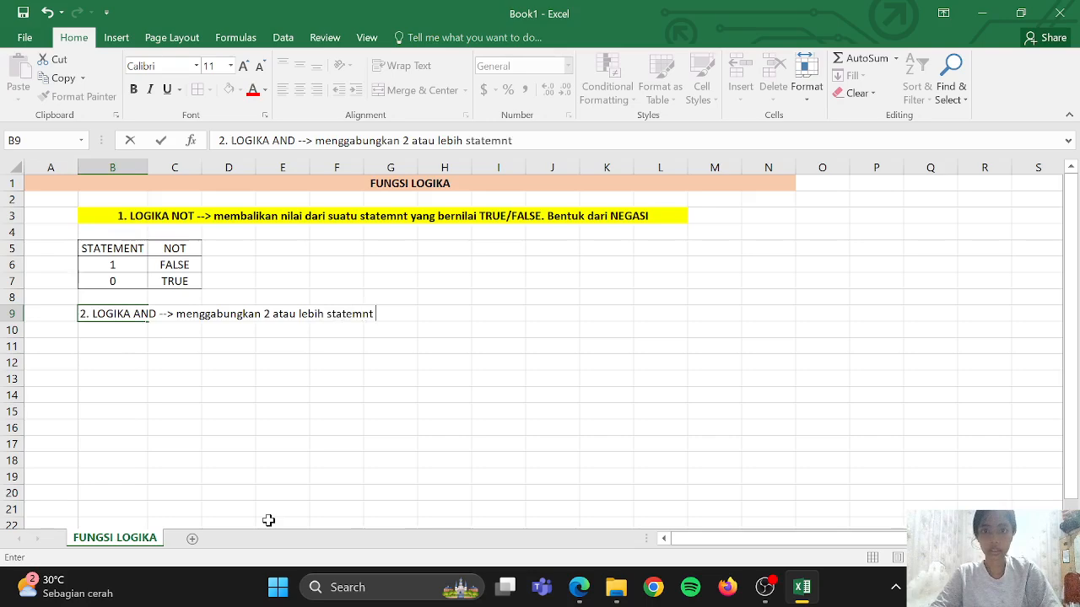
pyautogui.write(', hasil')
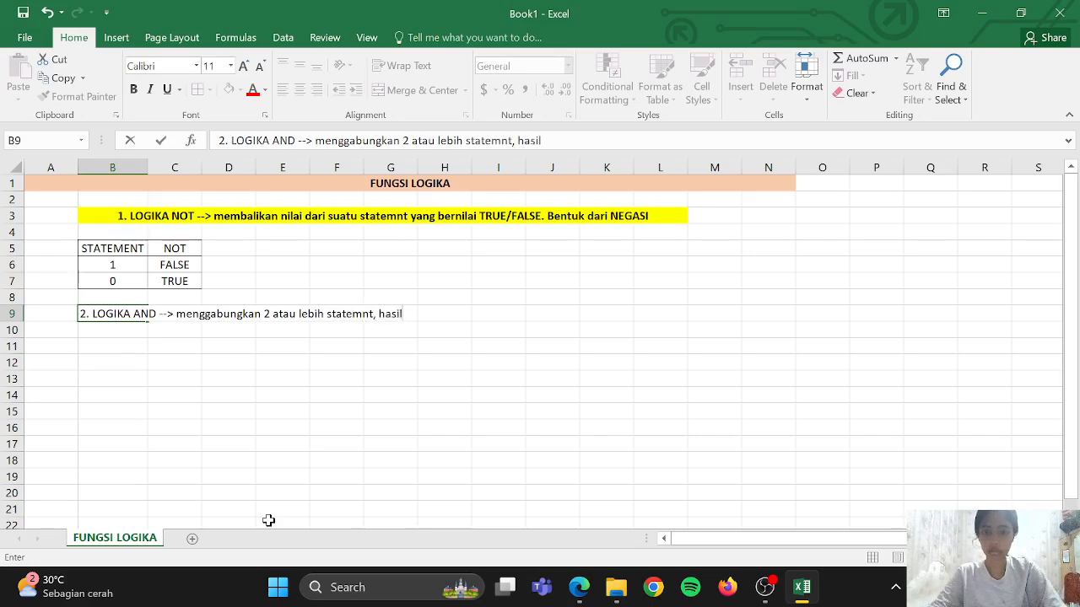
pyautogui.write(' nya')
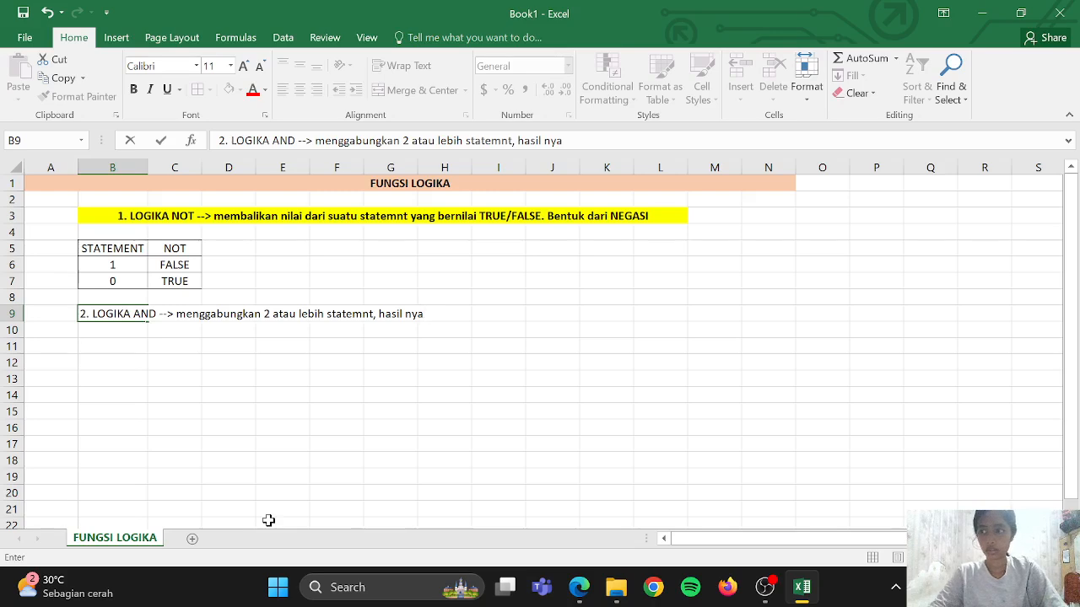
pyautogui.write(' bernilai')
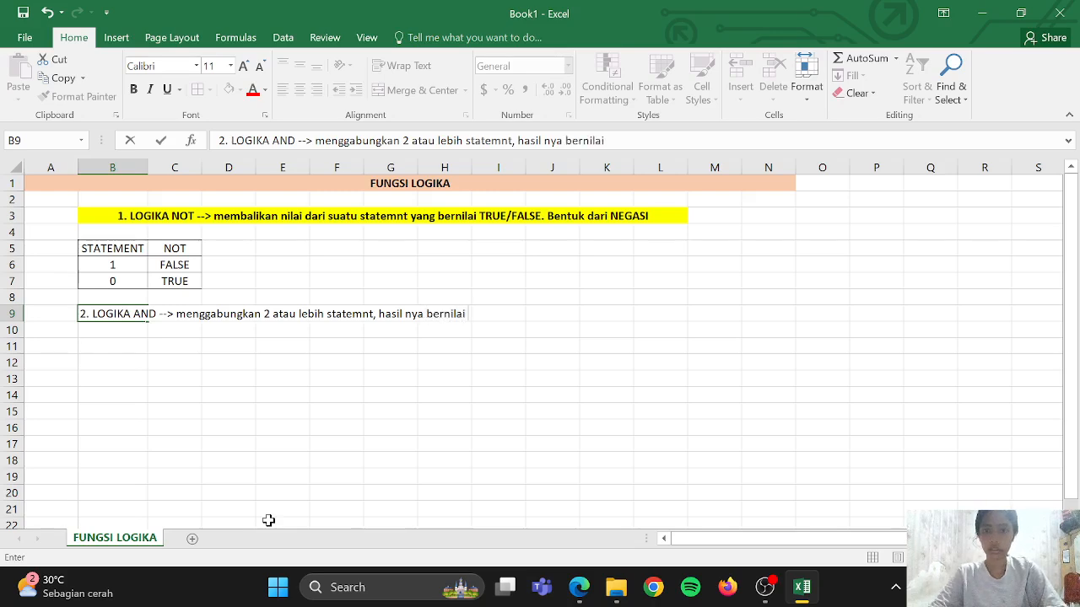
pyautogui.write(' TRUE')
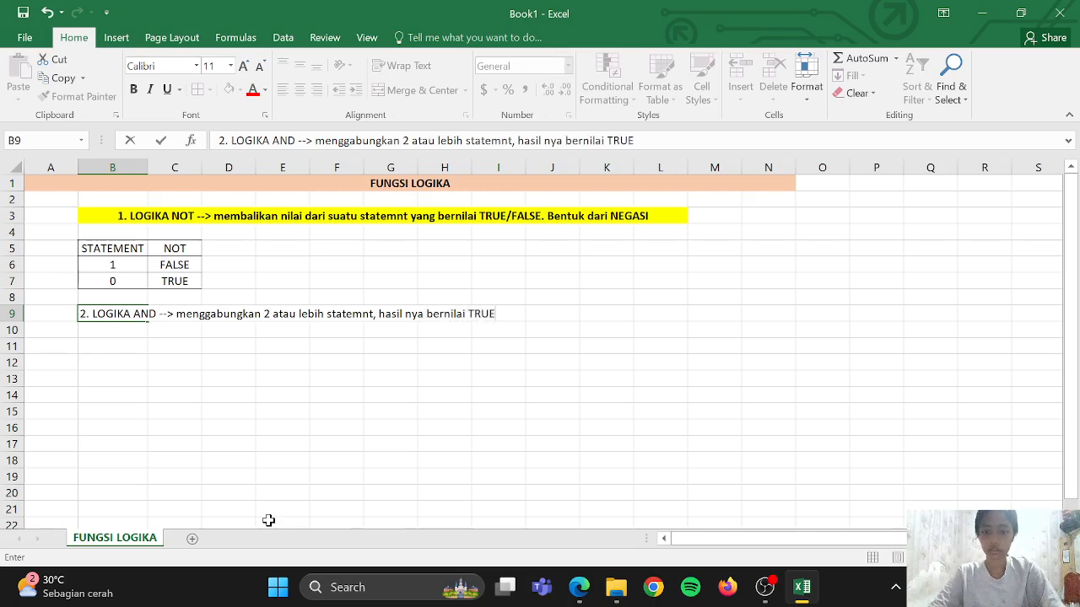
pyautogui.write('/FALSE')
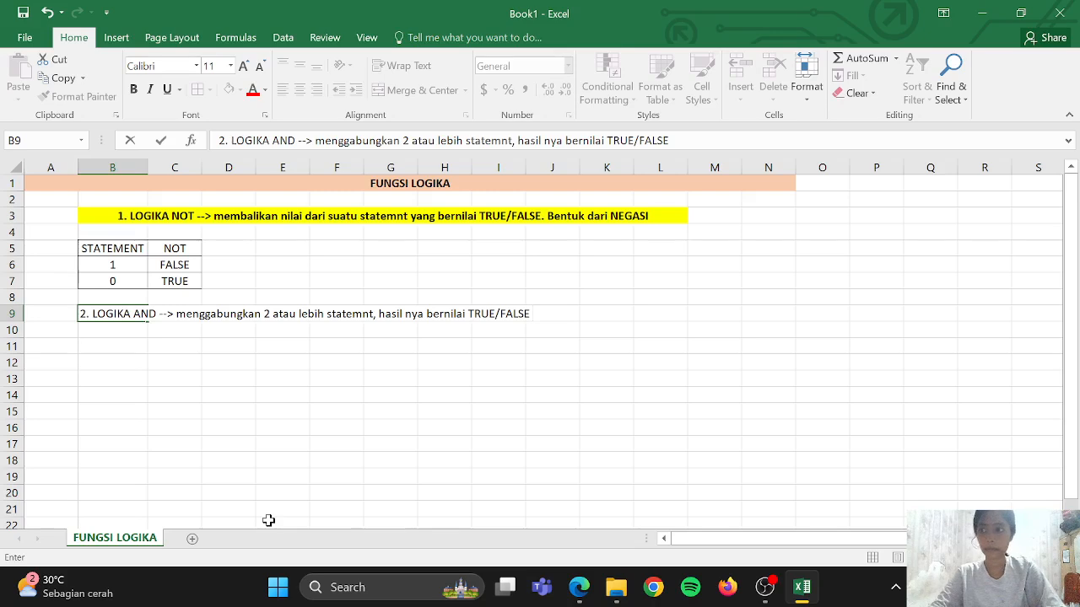
pyautogui.write(' dan')
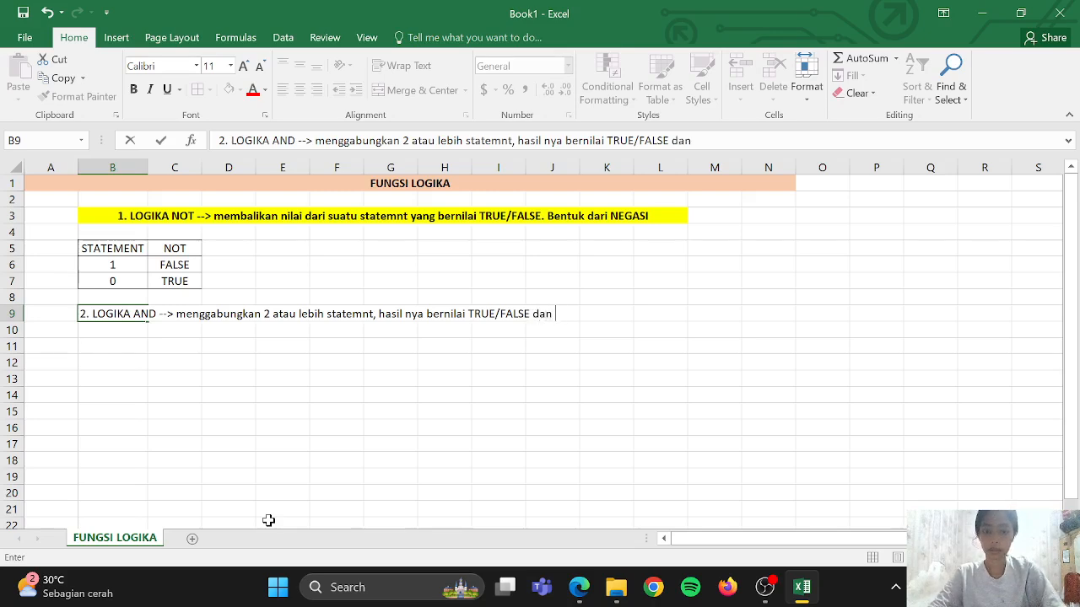
pyautogui.write(' merupakan')
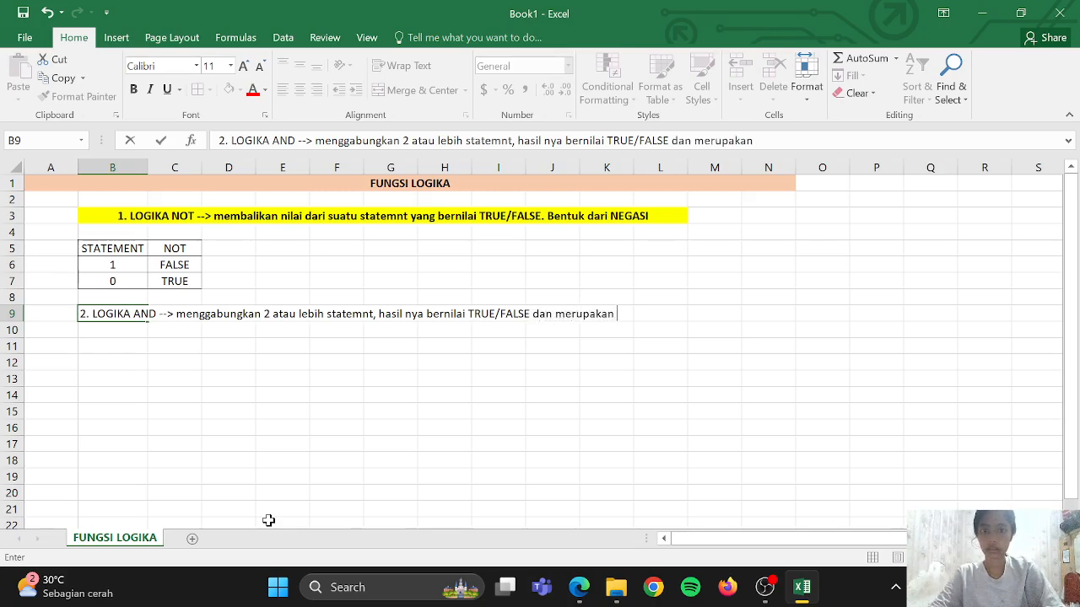
pyautogui.write(' bentuk ')
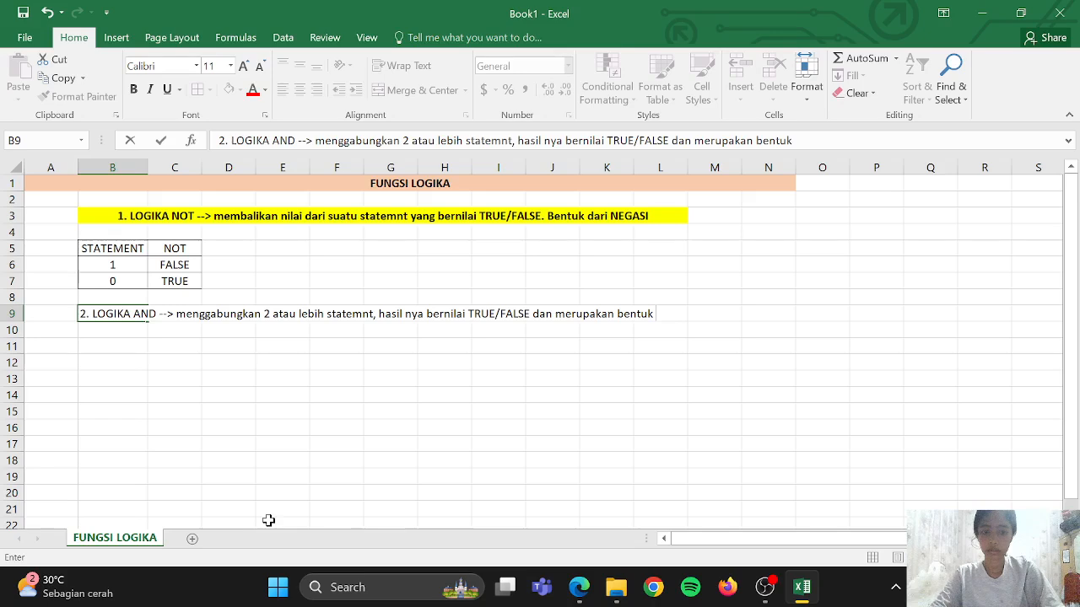
pyautogui.write('PERK')
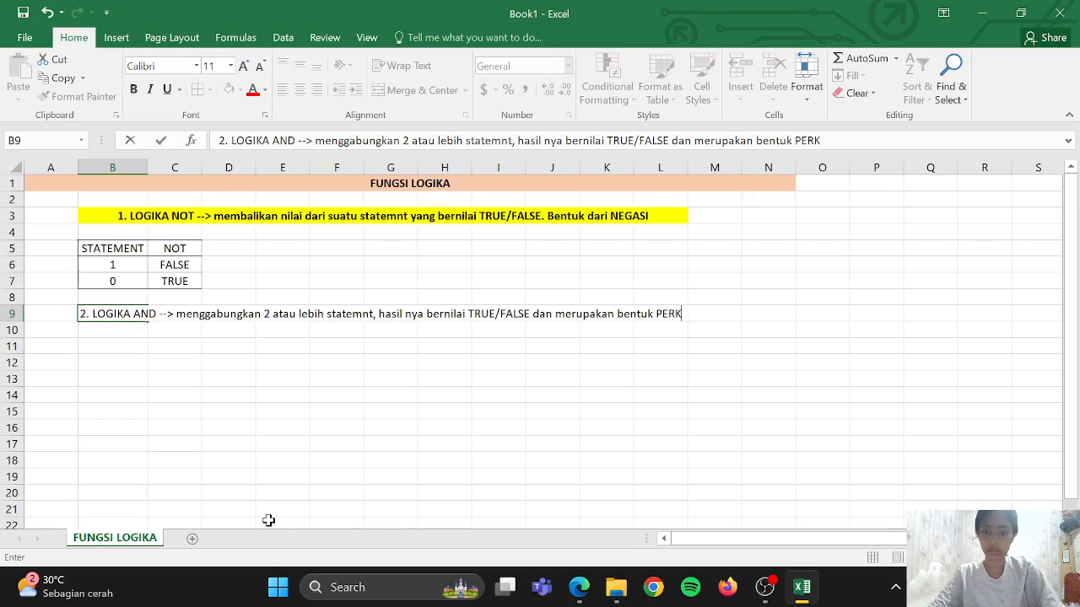
pyautogui.write('ALIAN')
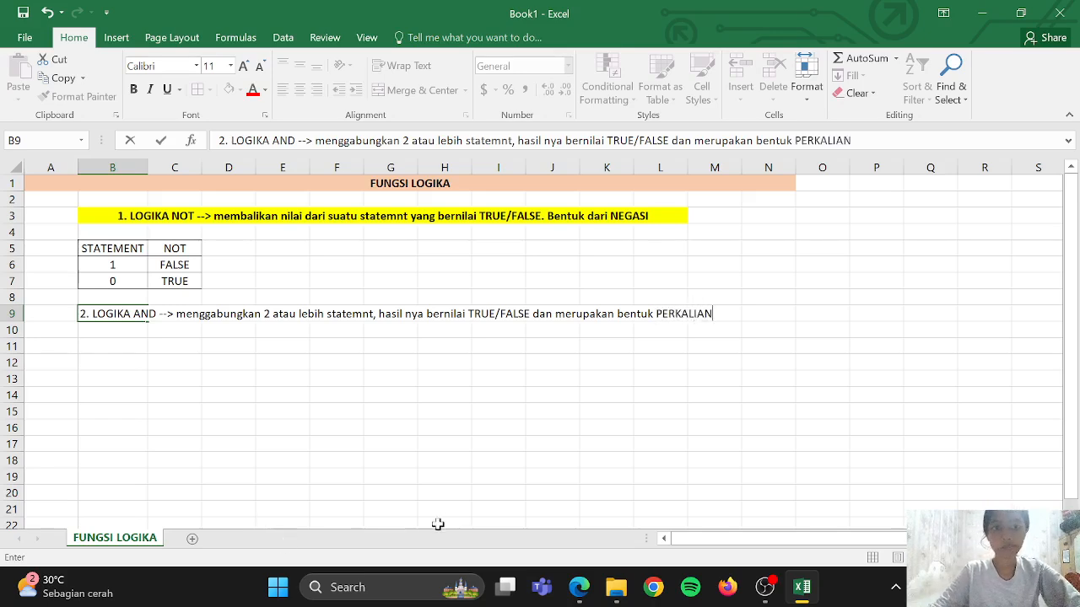
pyautogui.click(493, 462)
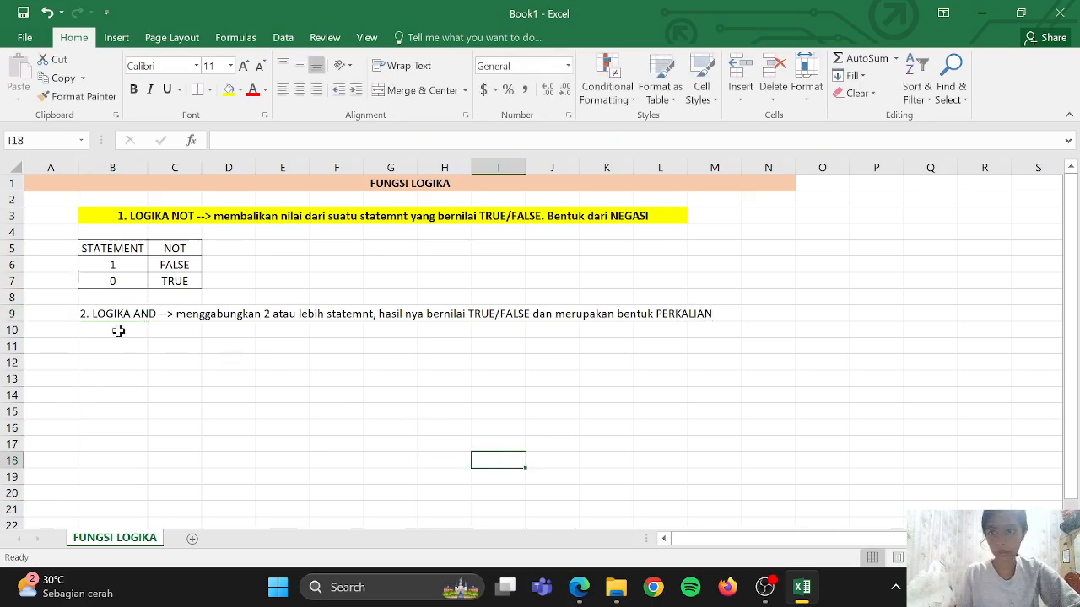
# Format the AND heading as one merged, centered cell across B9:M9 with bold text and a yellow fill.
pyautogui.moveTo(87, 315); pyautogui.dragTo(702, 318)
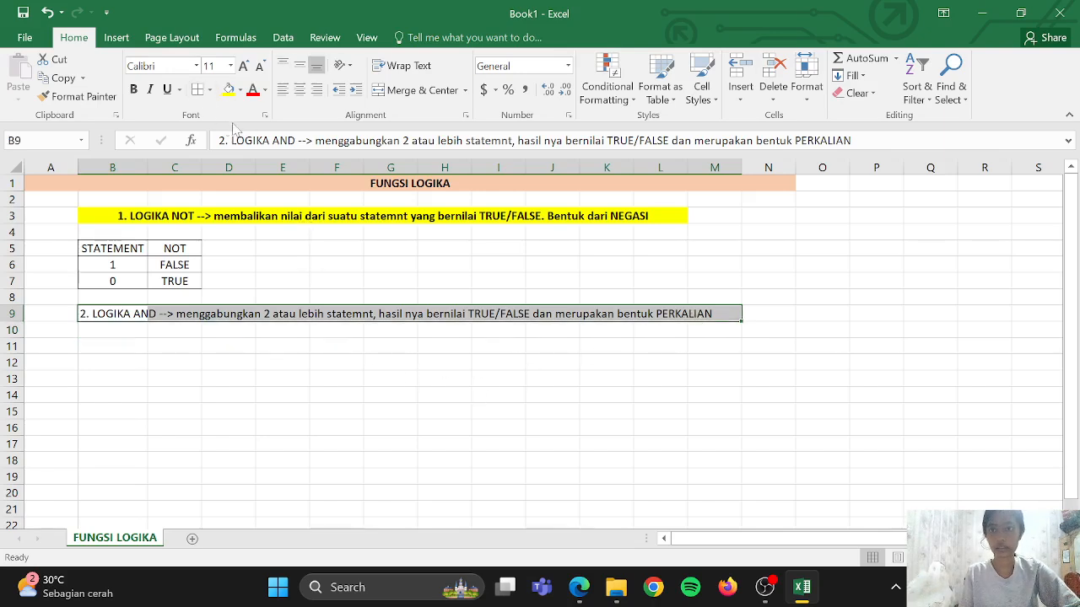
pyautogui.click(382, 91)
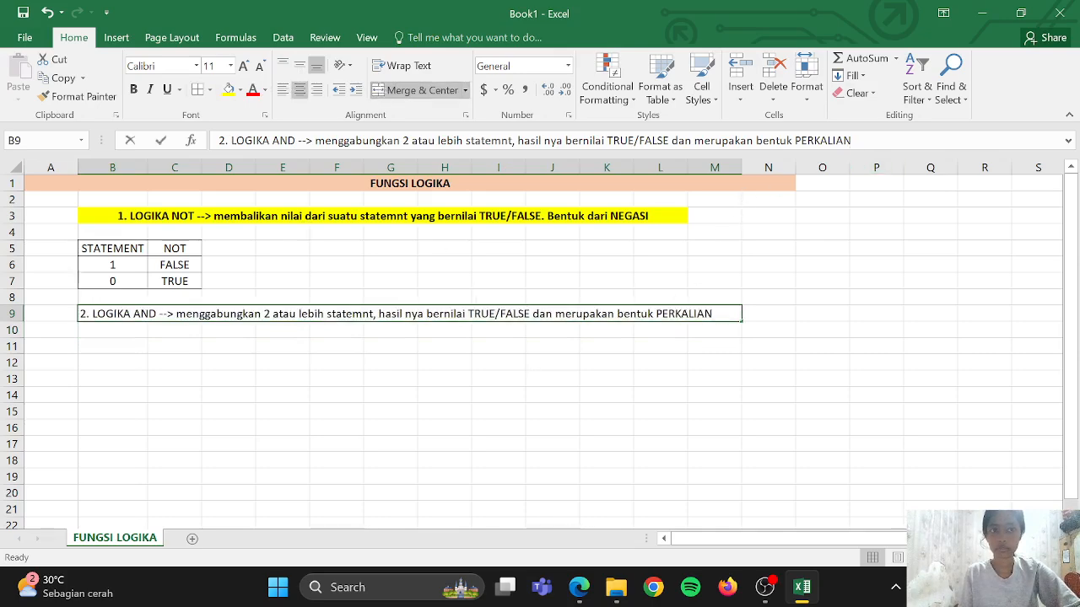
pyautogui.moveTo(851, 140); pyautogui.dragTo(800, 140)
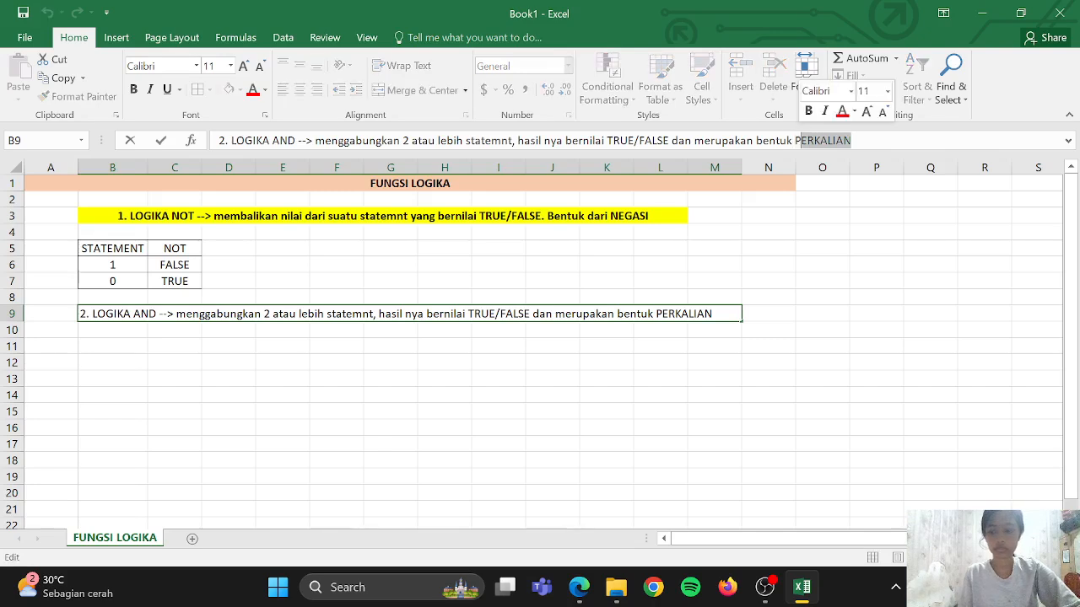
pyautogui.hotkey('ctrl', 'b')
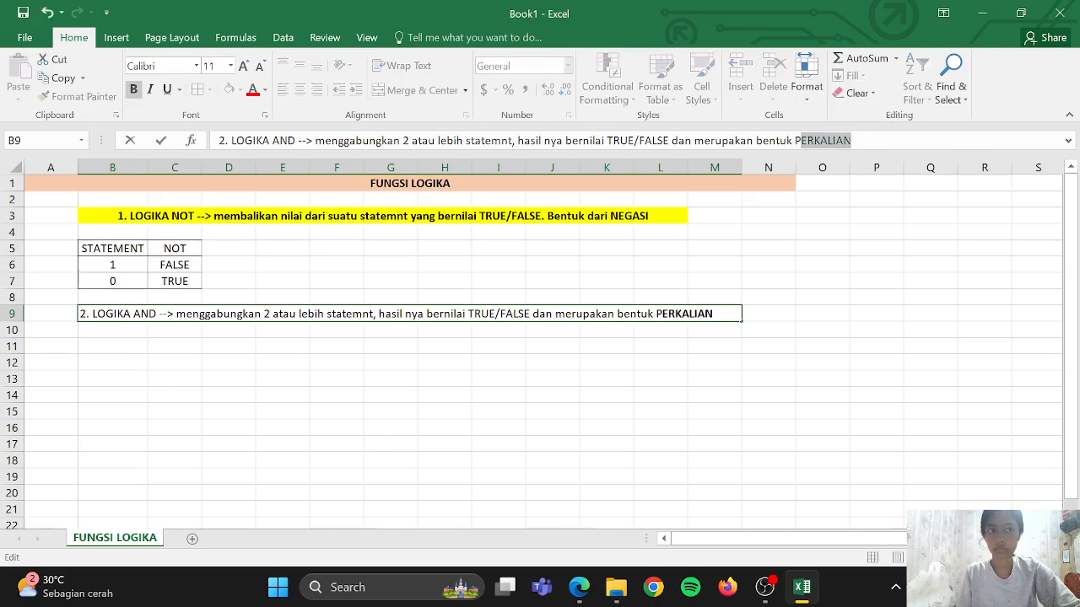
pyautogui.click(886, 364)
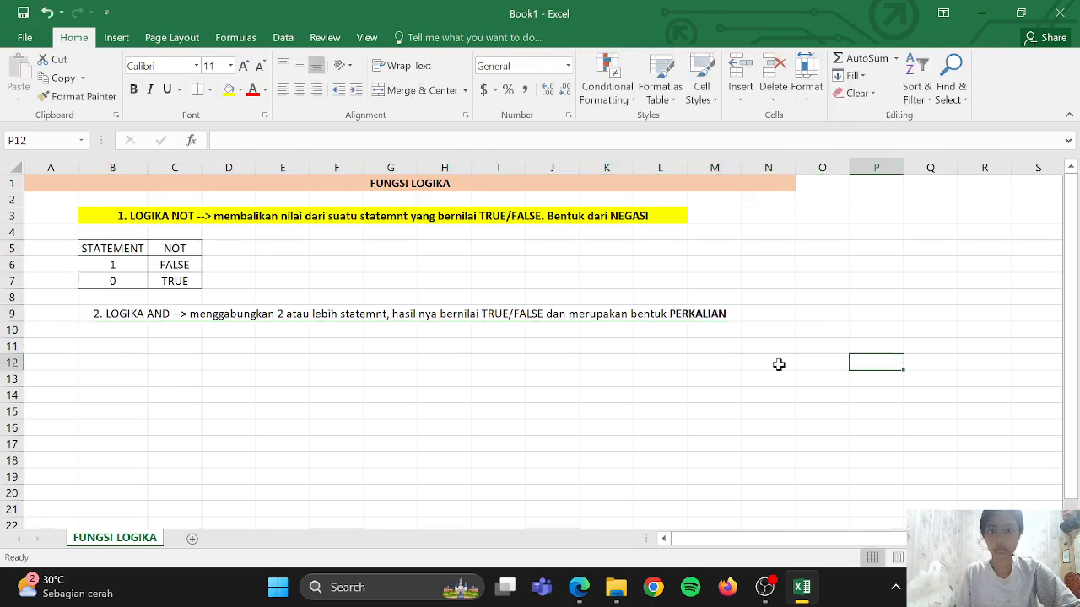
pyautogui.click(143, 319)
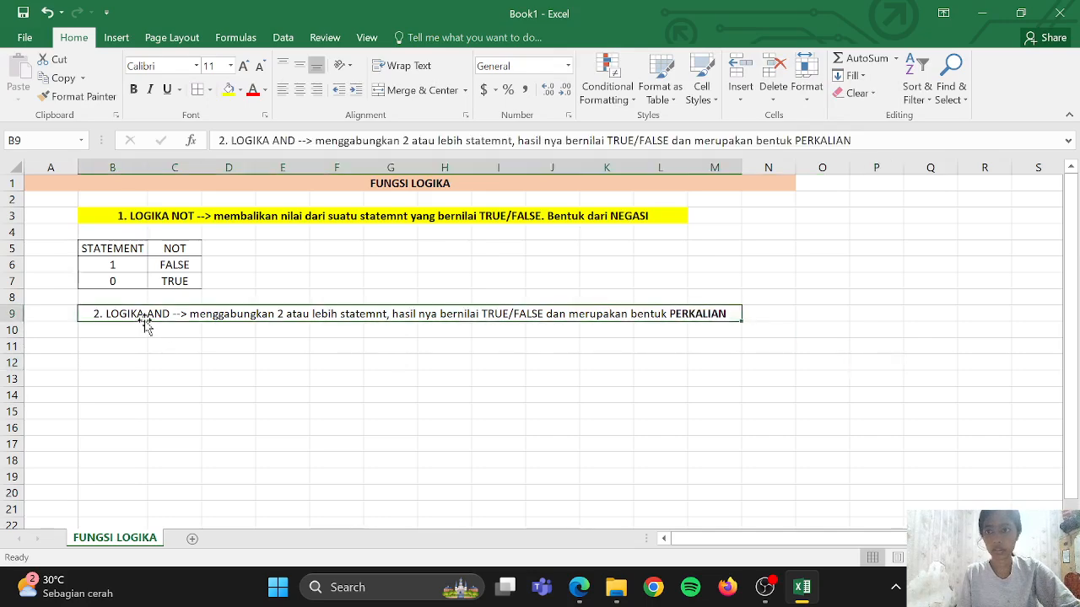
pyautogui.click(134, 89)
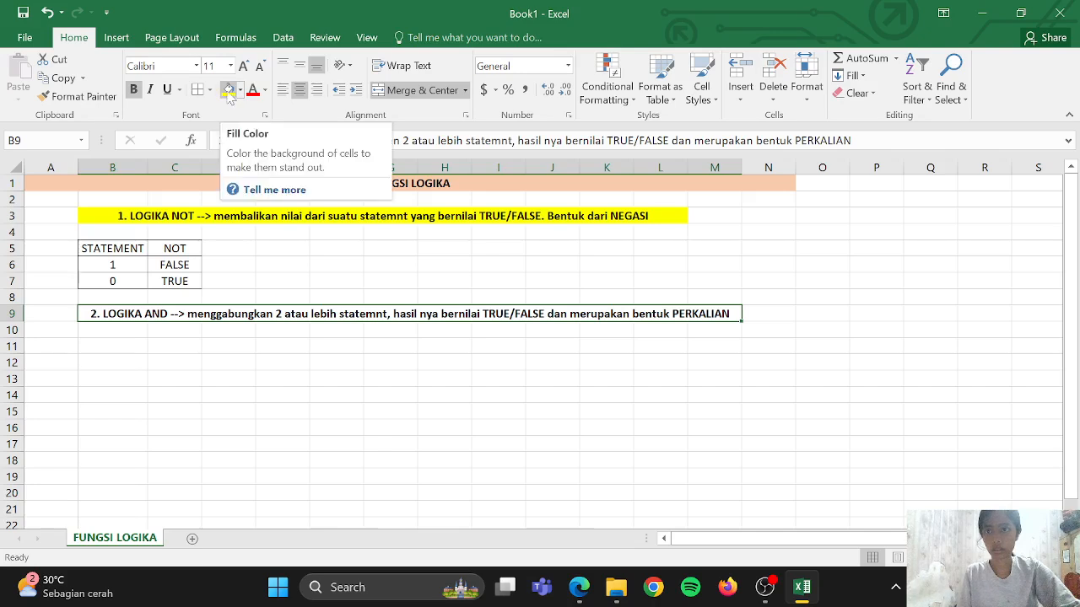
pyautogui.click(229, 91)
pyautogui.click(243, 345)
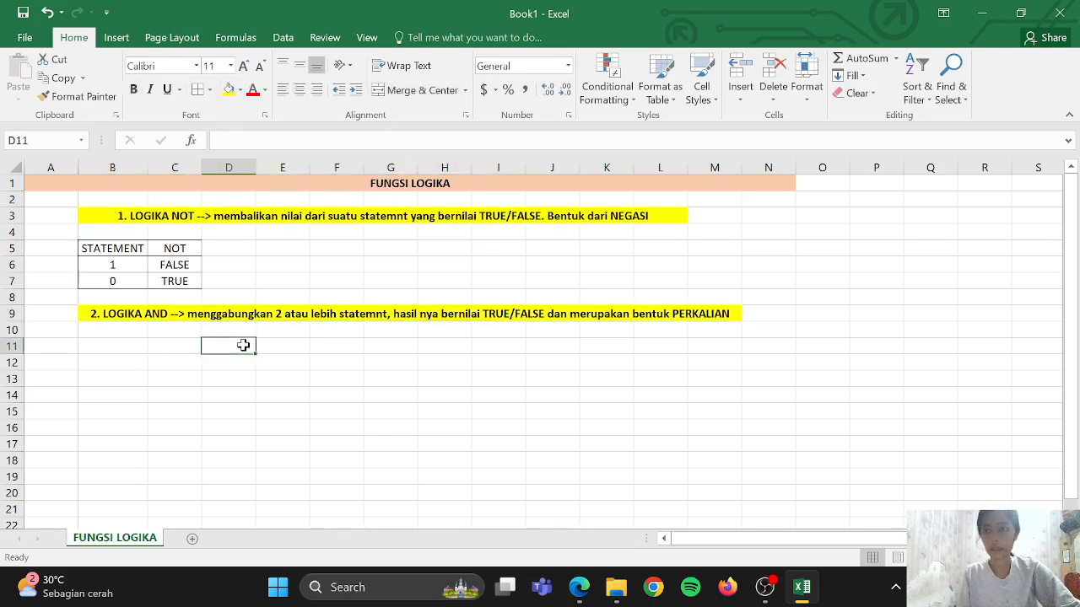
# Enter two headings in B11 and C11, each "TINGGI" followed by one person's first name, and widen column B slightly.
pyautogui.click(127, 345)
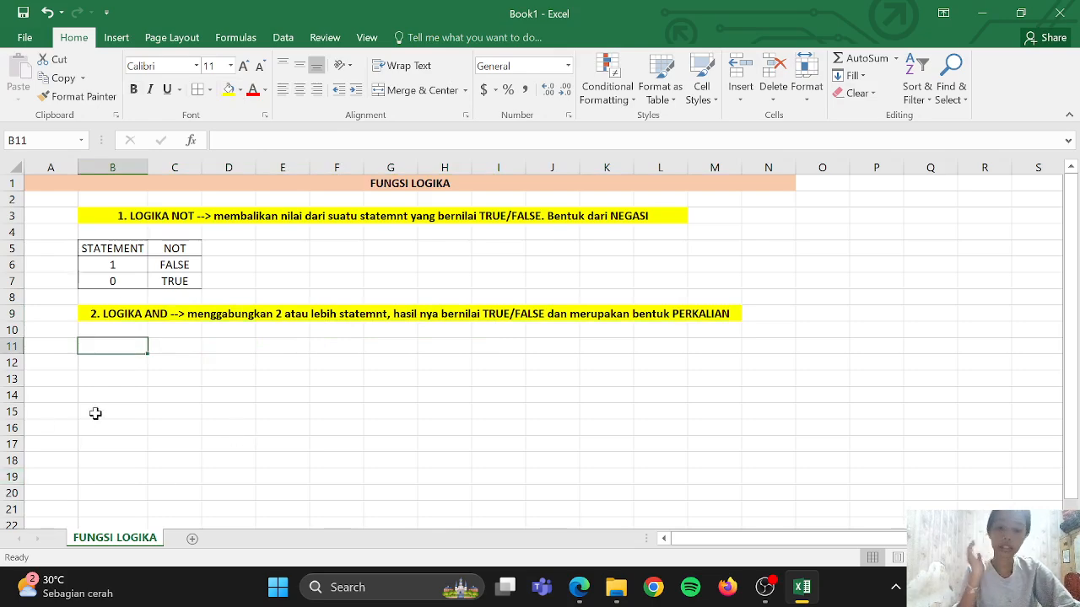
pyautogui.write('TING')
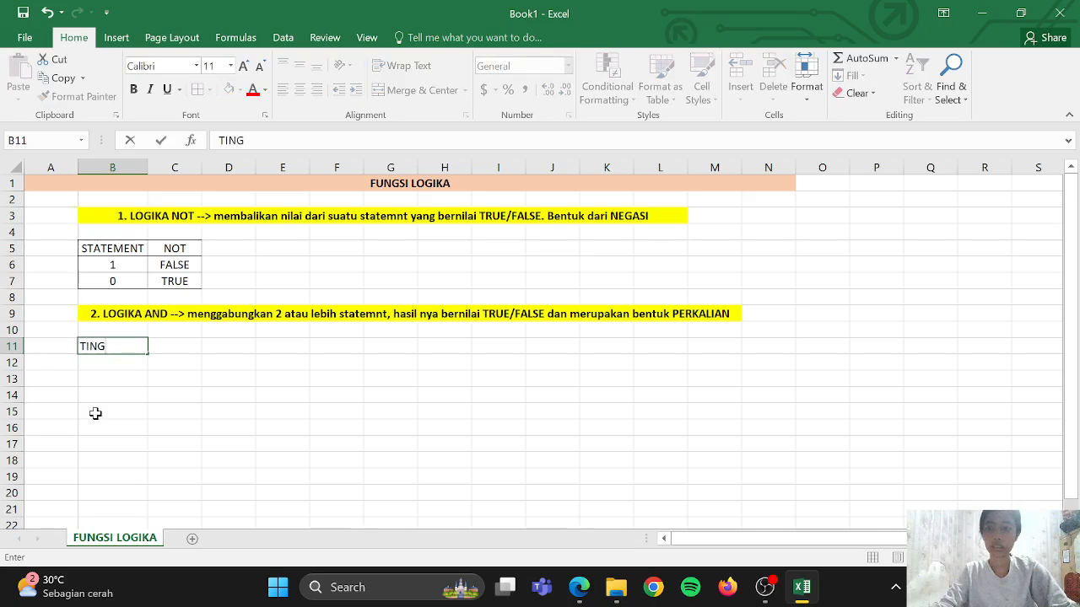
pyautogui.write('GI ')
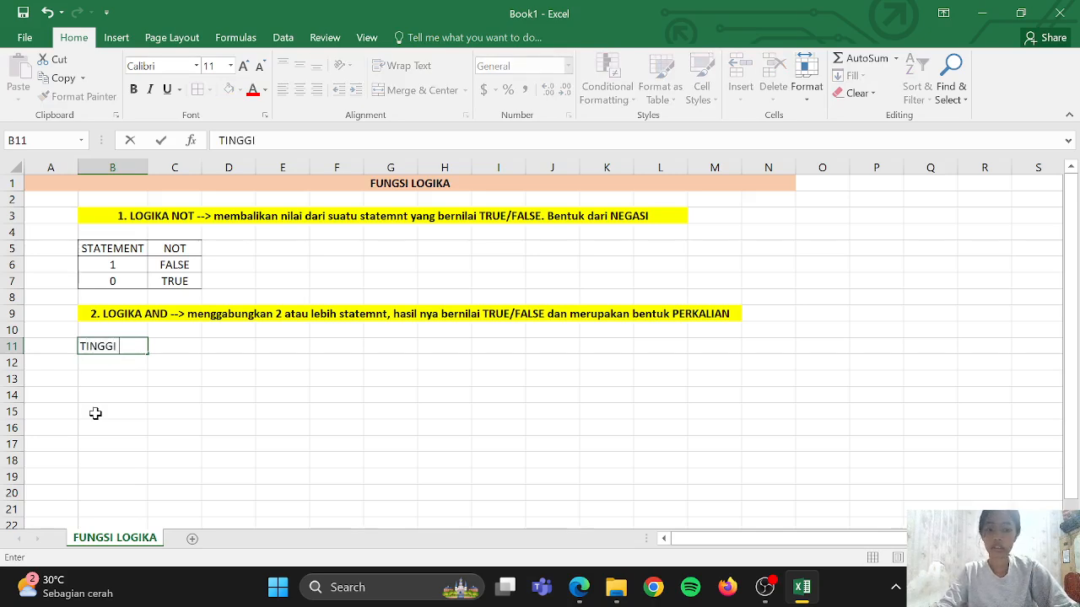
pyautogui.write('MOLI')
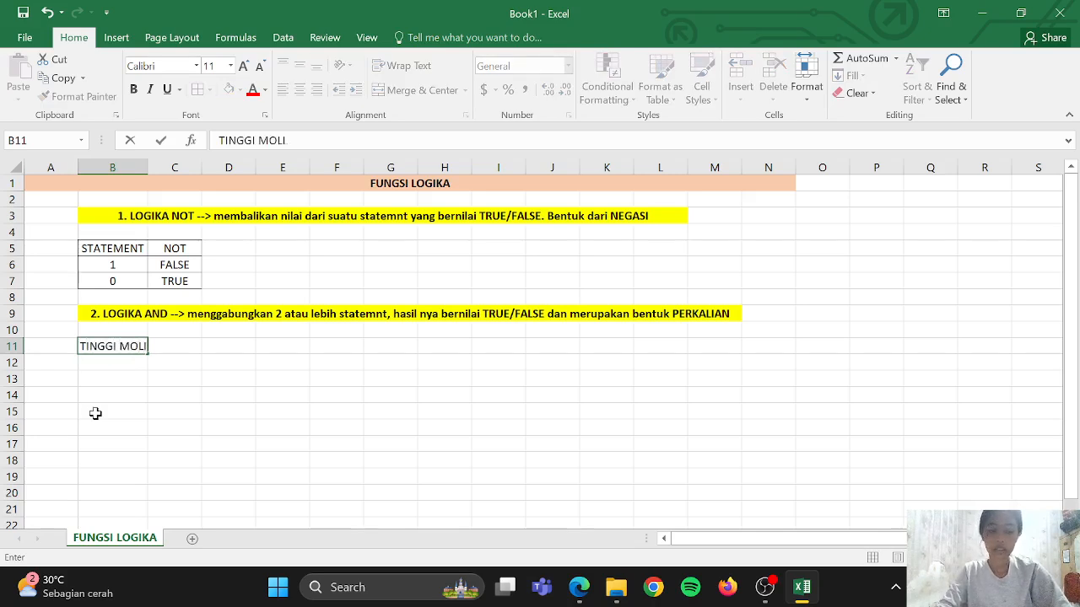
pyautogui.press('Tab')
pyautogui.write('TINNG')
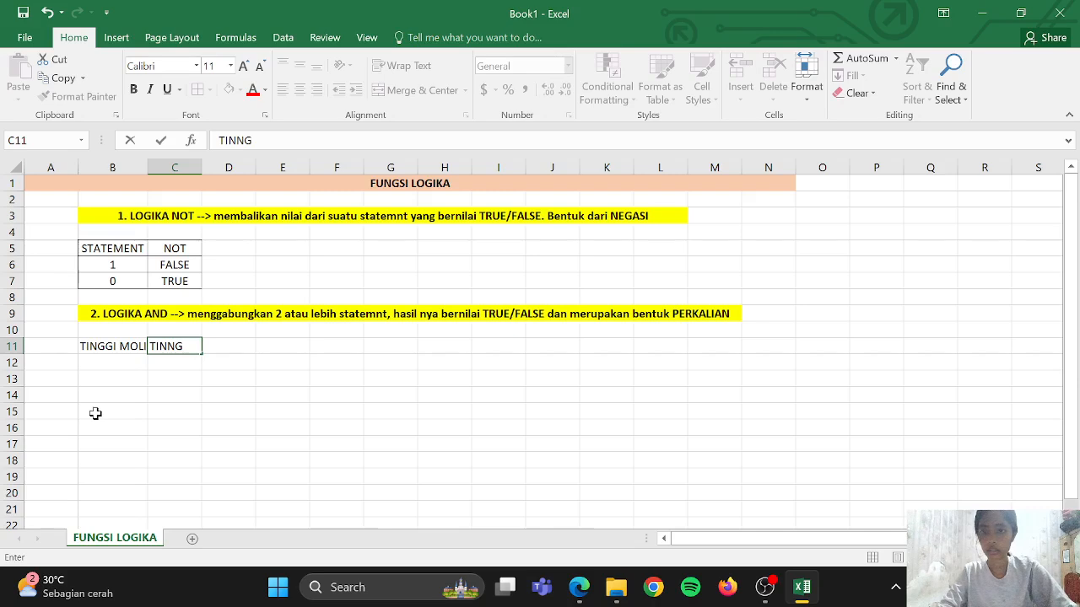
pyautogui.press('BackSpace')
pyautogui.press('BackSpace')
pyautogui.write('G')
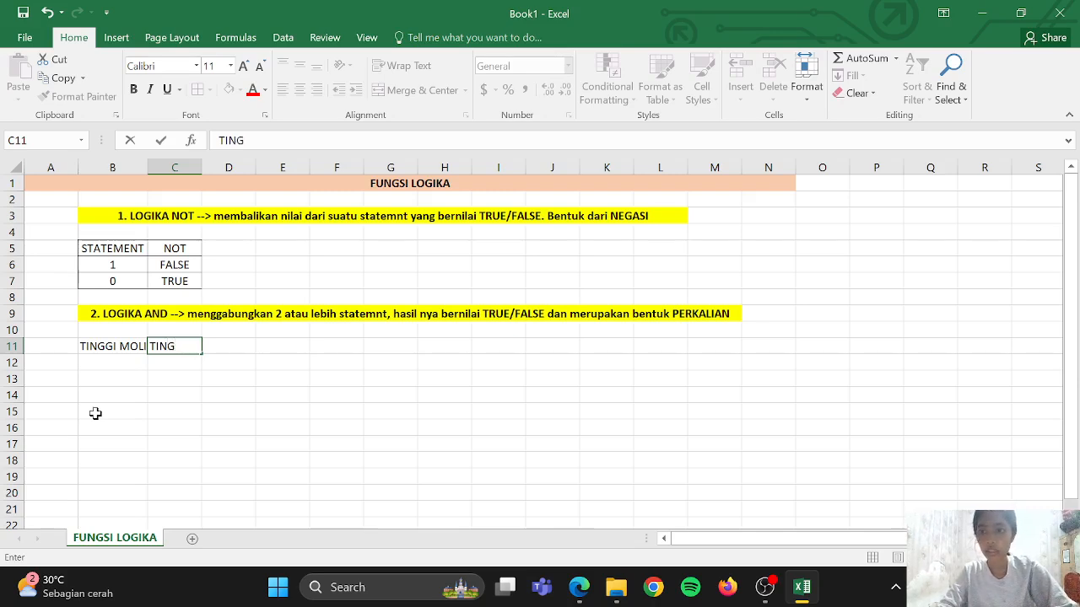
pyautogui.write('G')
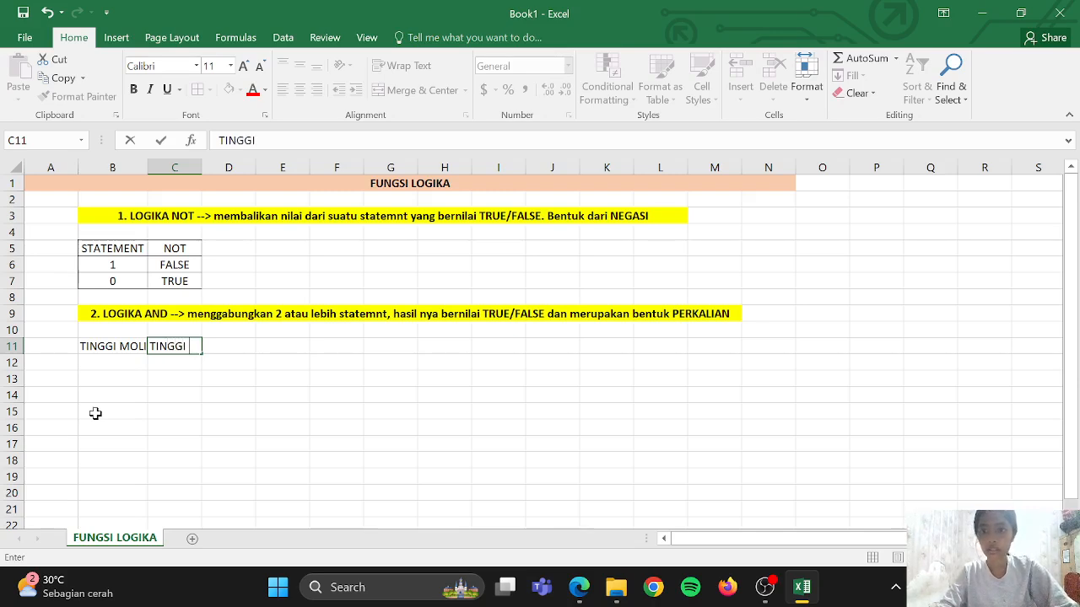
pyautogui.write('I L')
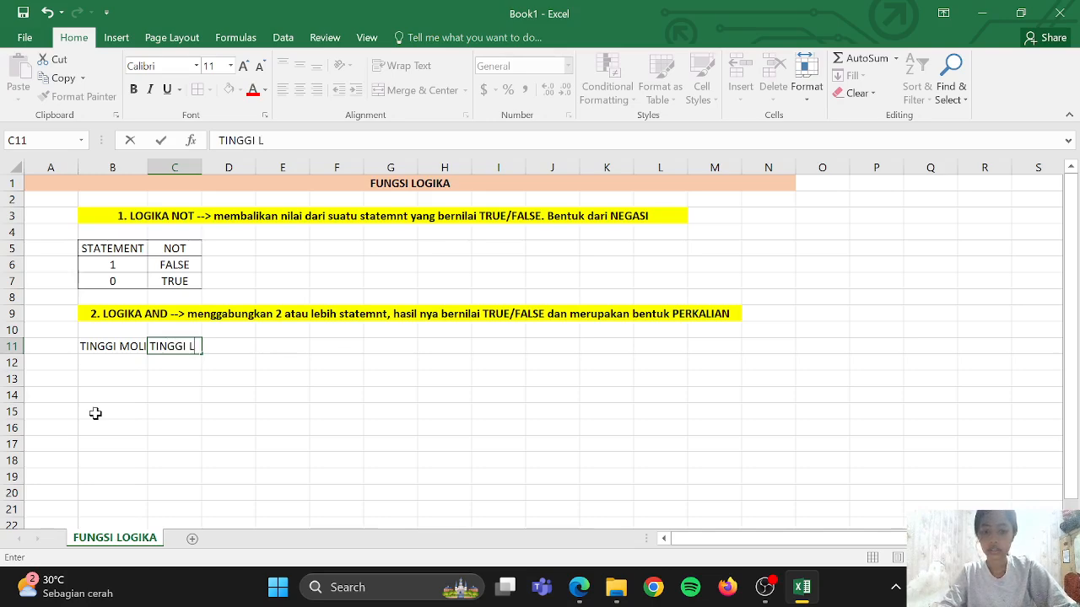
pyautogui.write('USI')
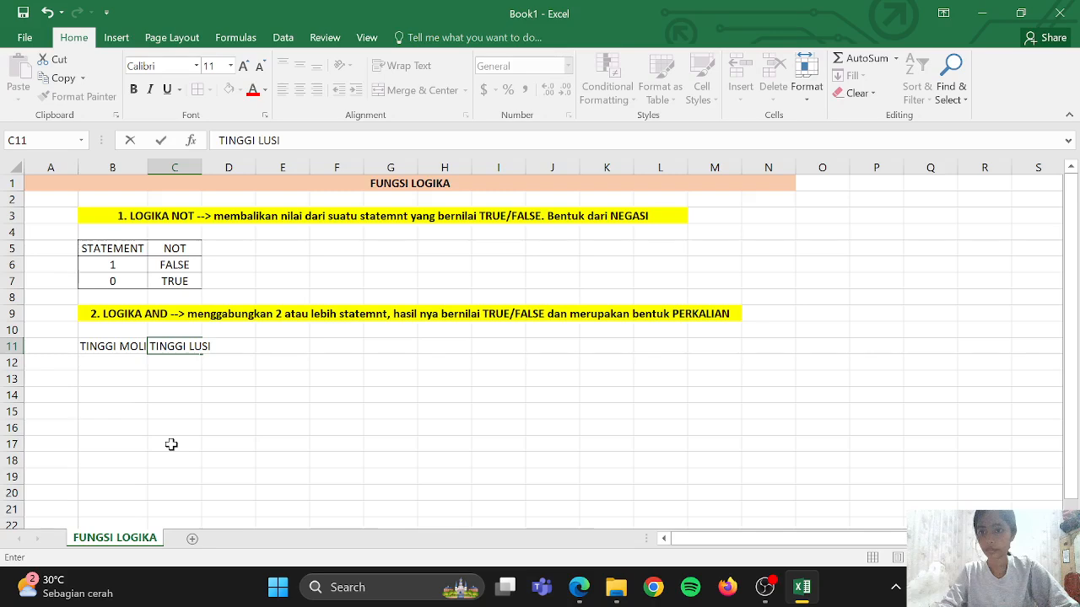
pyautogui.click(169, 444)
pyautogui.moveTo(148, 167); pyautogui.dragTo(155, 168)
# Enter the heights 167 in B12 and 190 in C12 beneath the two TINGGI headings.
pyautogui.click(100, 362)
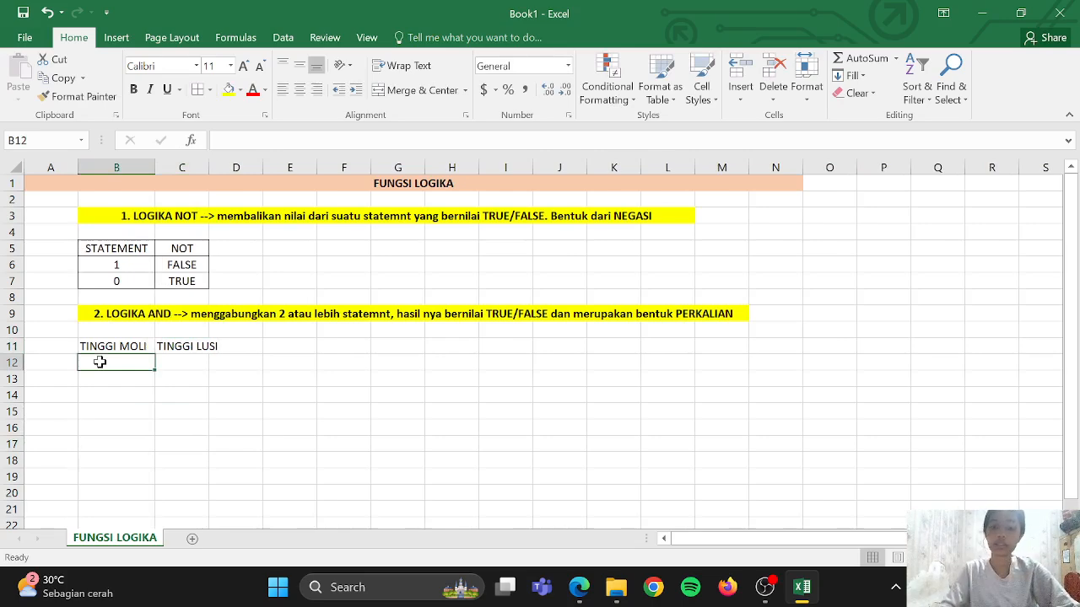
pyautogui.write('167')
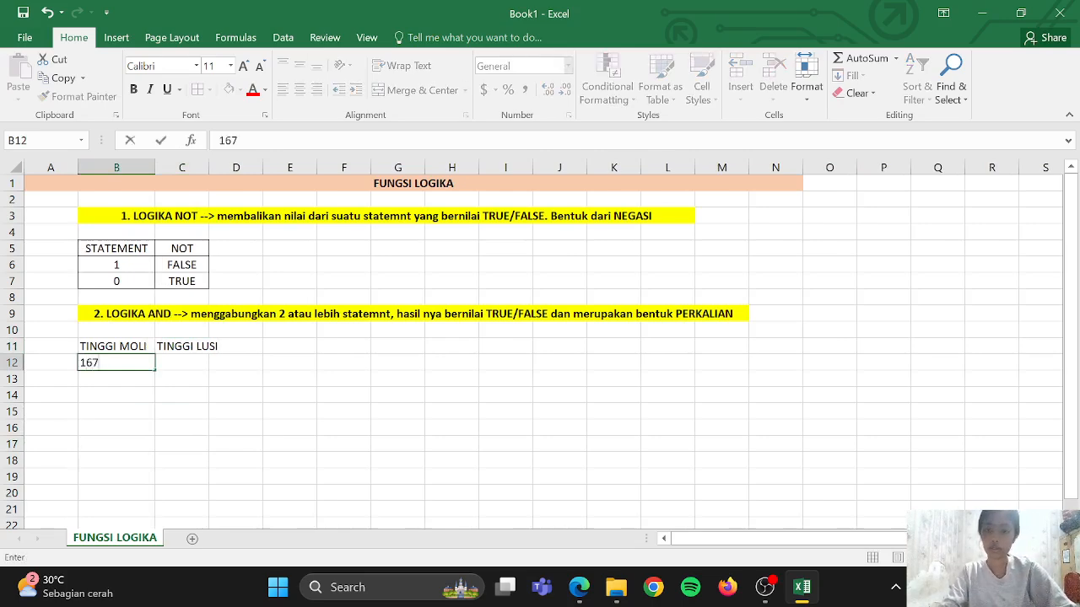
pyautogui.press('Tab')
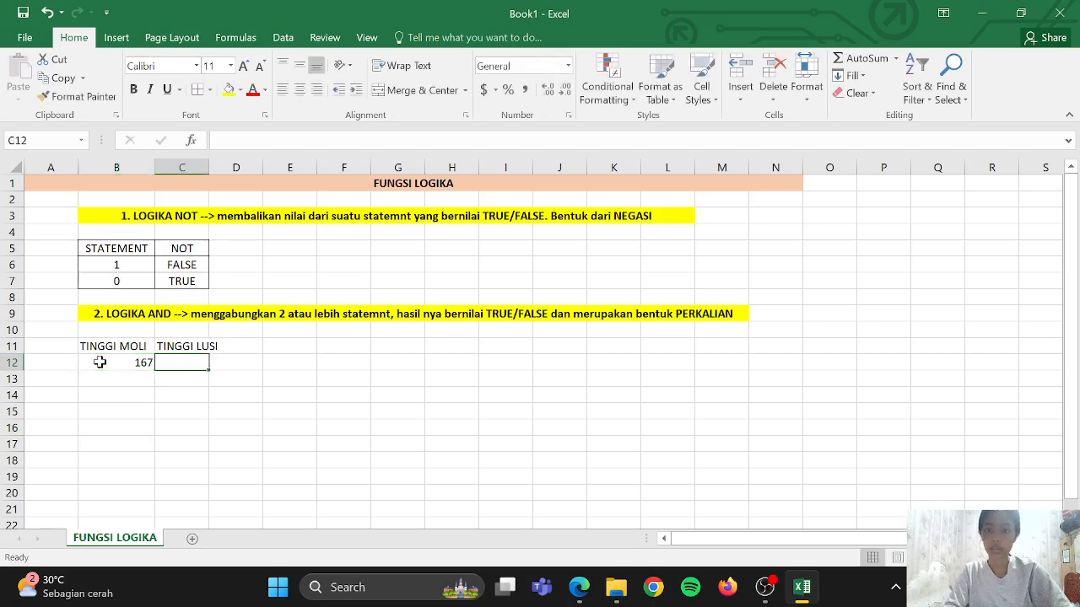
pyautogui.write('190')
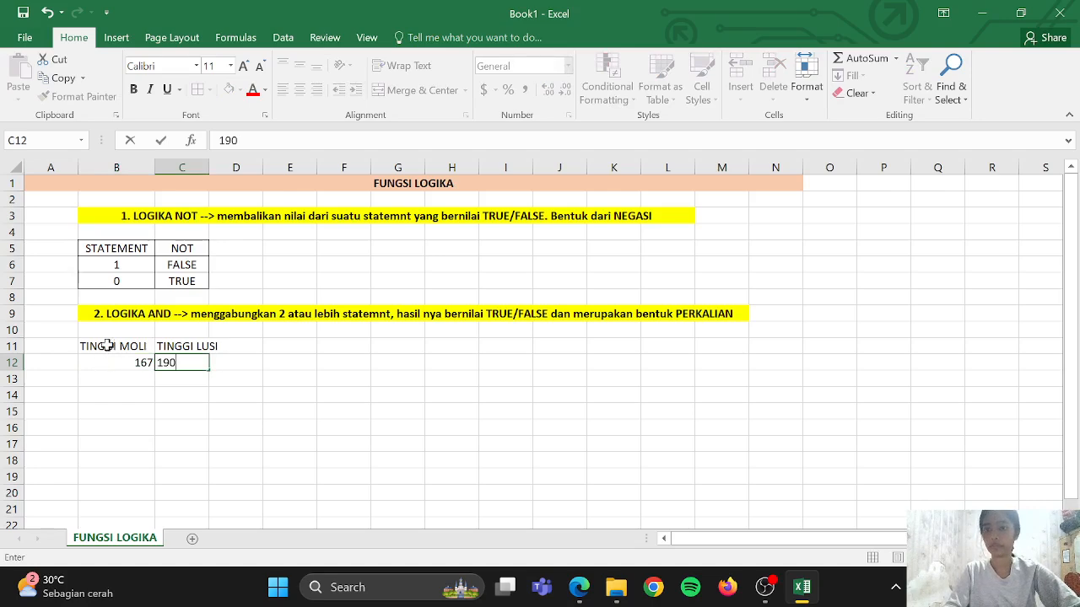
# Apply all borders to the height table in B11:C12, center its contents, and widen column C to fit its heading.
pyautogui.moveTo(101, 346); pyautogui.dragTo(177, 361)
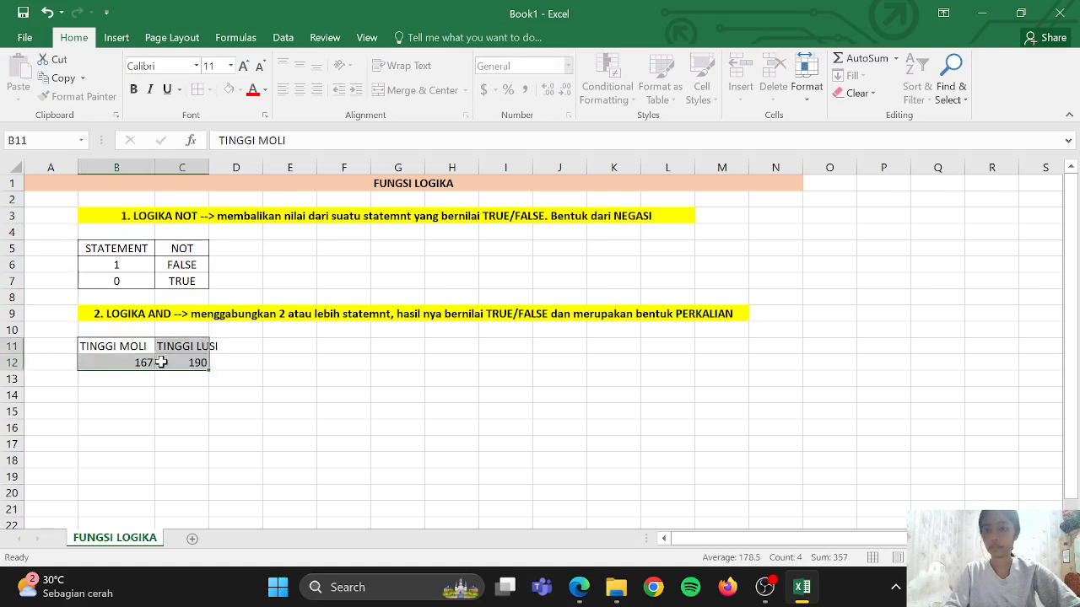
pyautogui.click(134, 89)
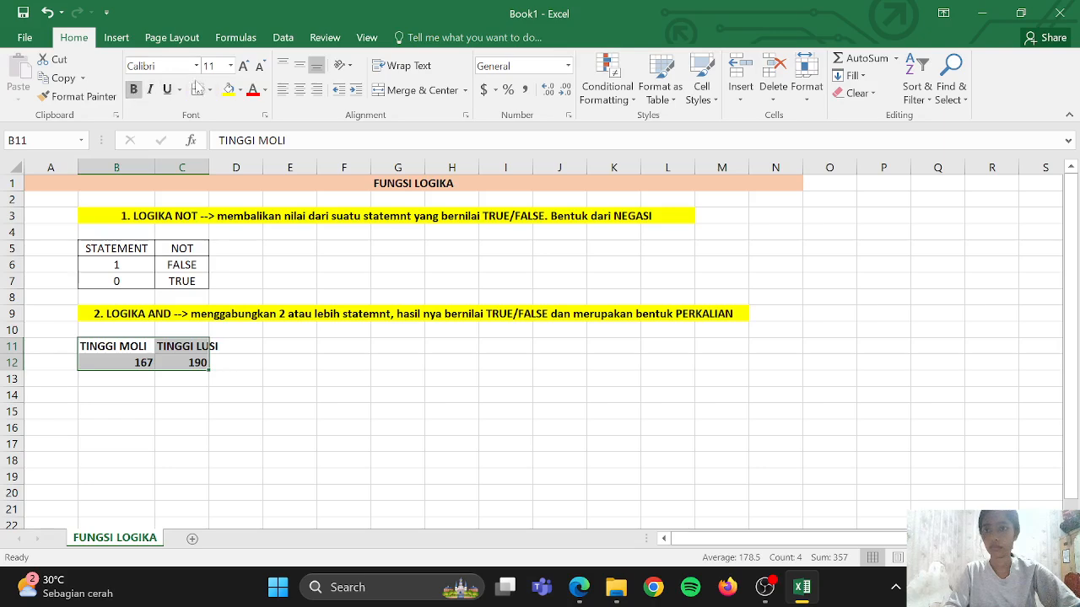
pyautogui.click(135, 90)
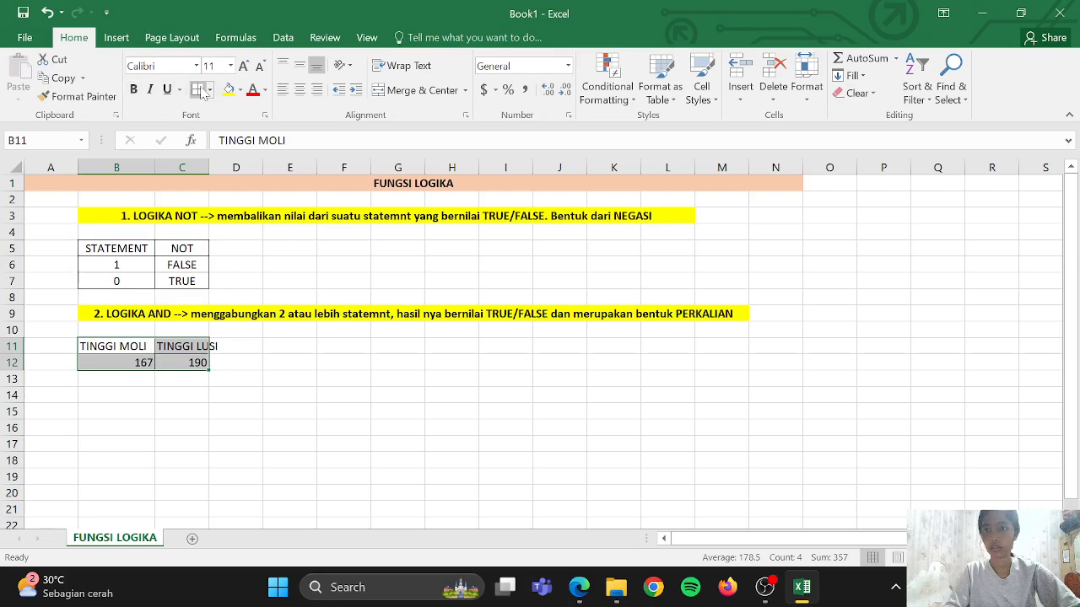
pyautogui.click(299, 92)
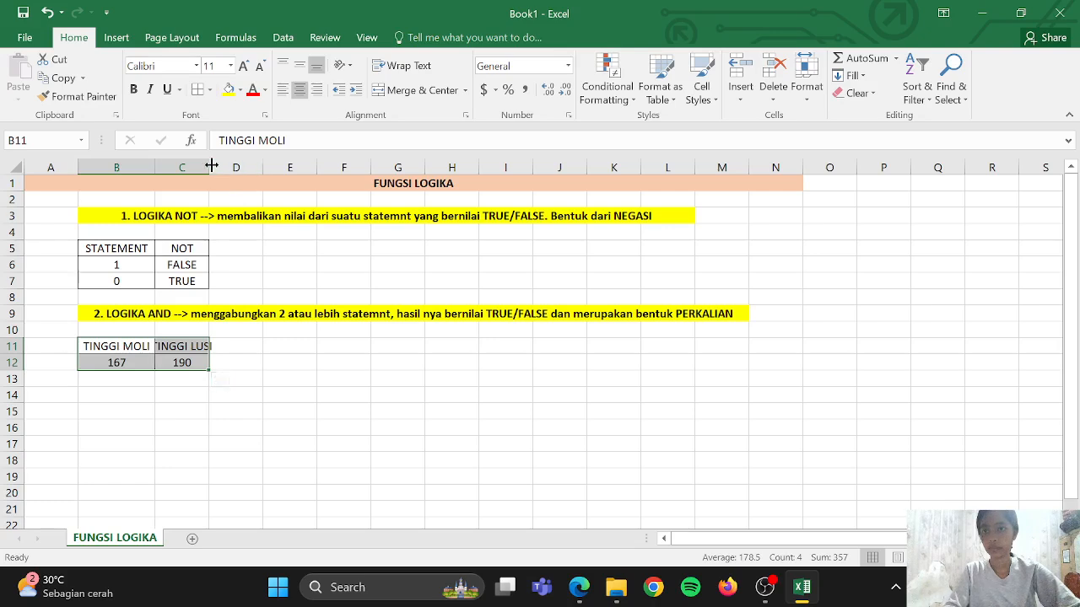
pyautogui.moveTo(214, 167); pyautogui.dragTo(227, 166)
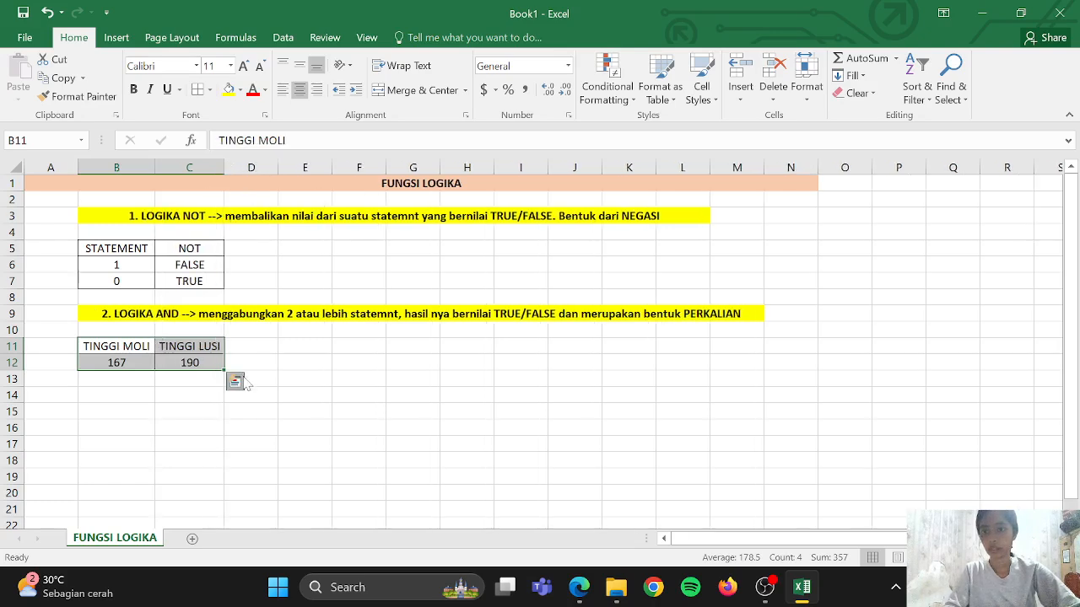
pyautogui.click(236, 381)
pyautogui.click(319, 337)
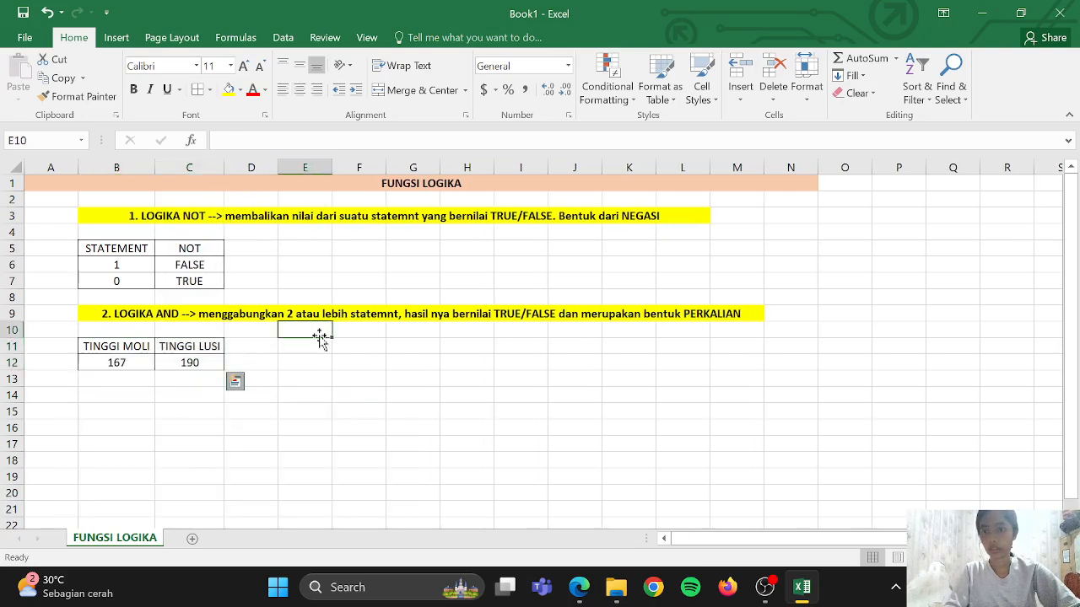
# Enter the table headings "STATEMNT 1" in B14, "STATEMNT 2" in C14 and "AND" in D14.
pyautogui.click(97, 396)
pyautogui.write('STAT')
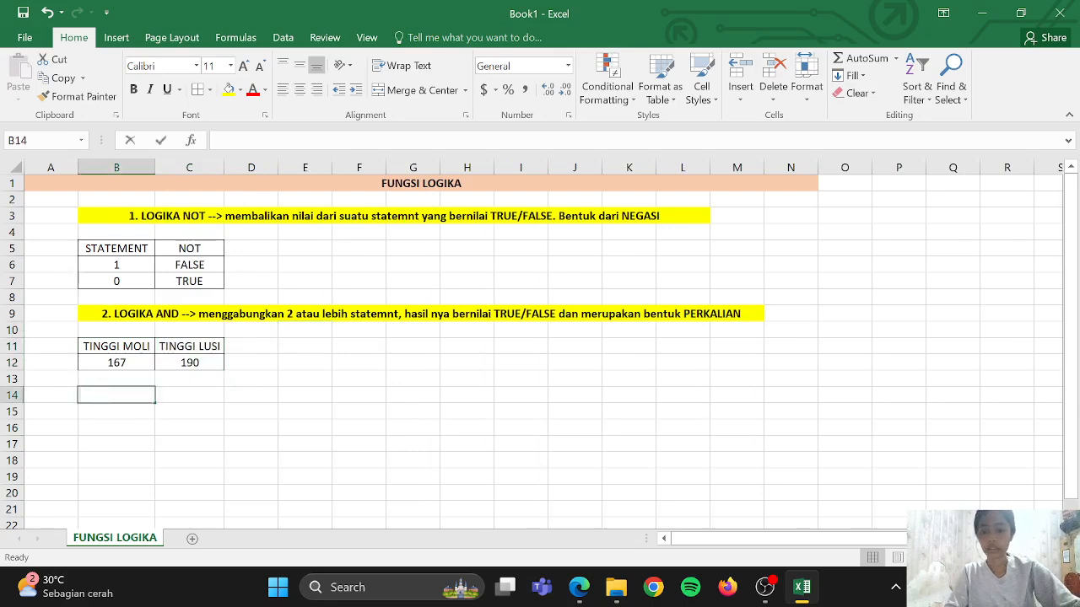
pyautogui.write('EM')
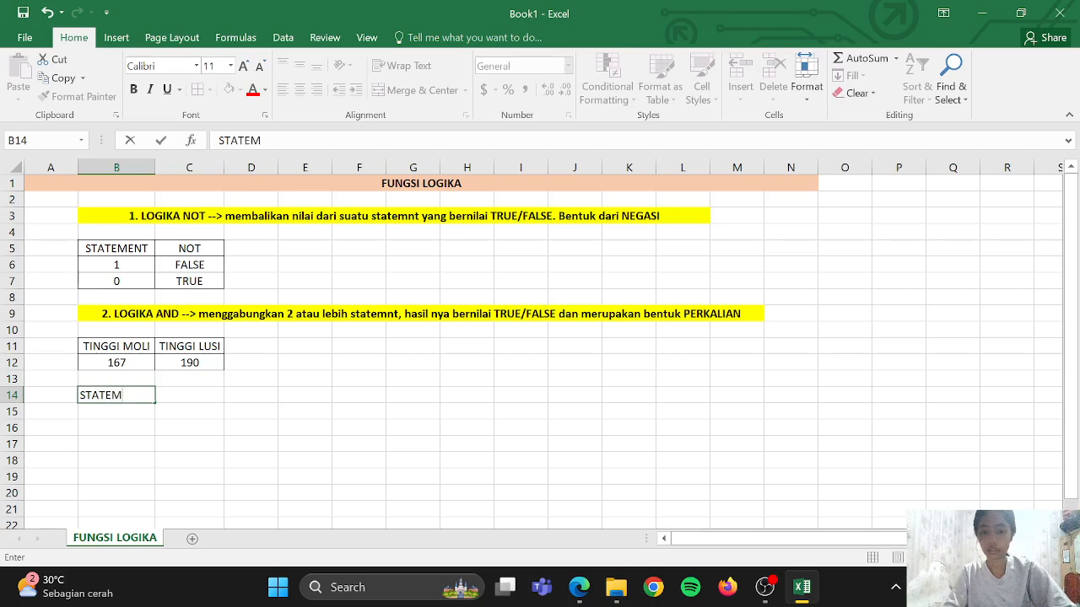
pyautogui.write('NT 1')
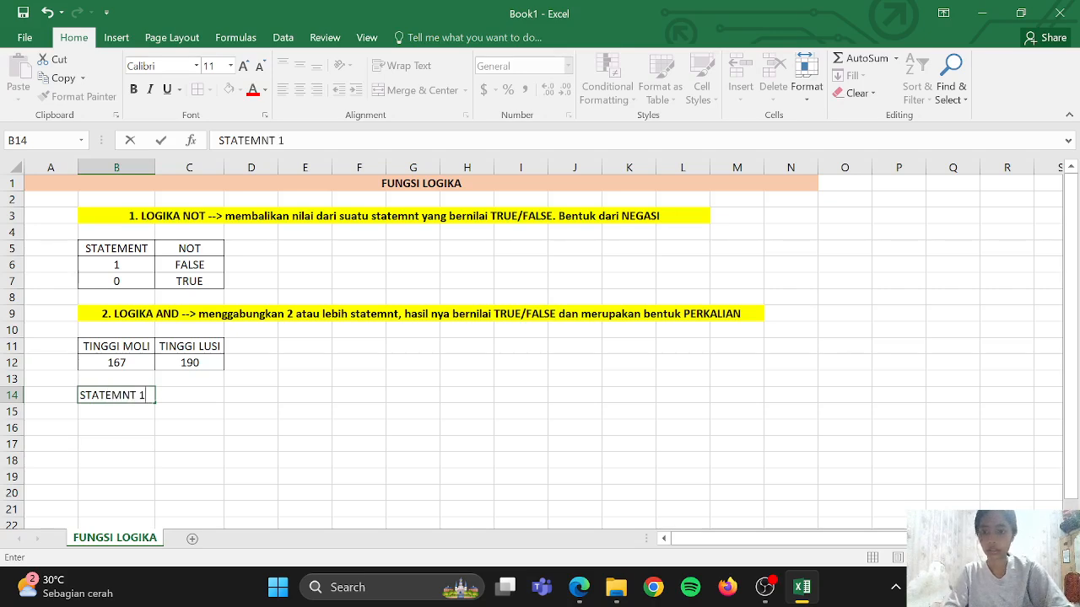
pyautogui.press('Tab')
pyautogui.write('STATEMNT 2')
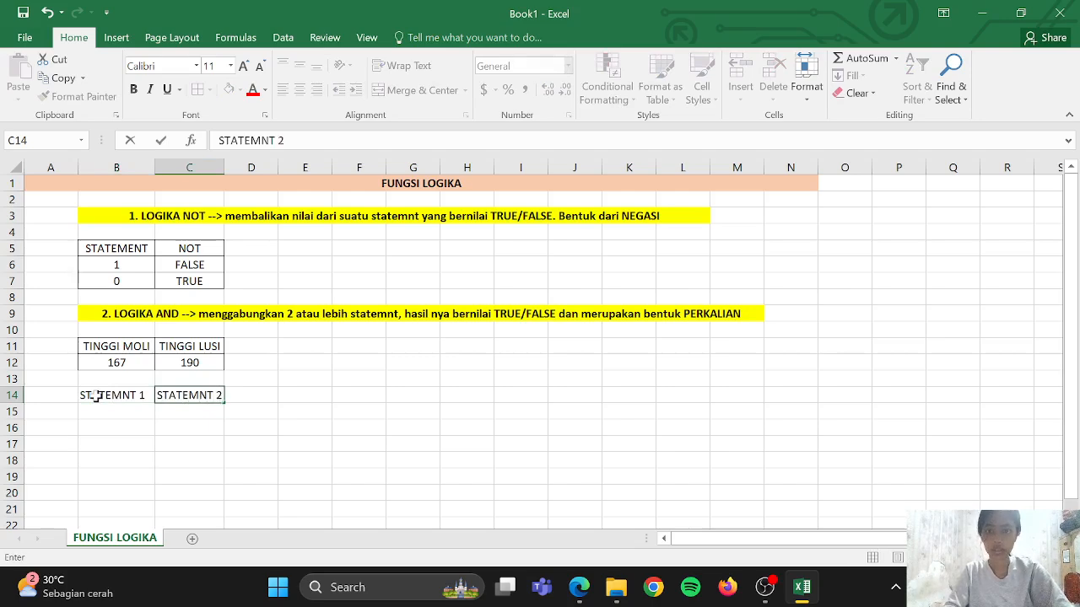
pyautogui.press('Tab')
pyautogui.write('AND')
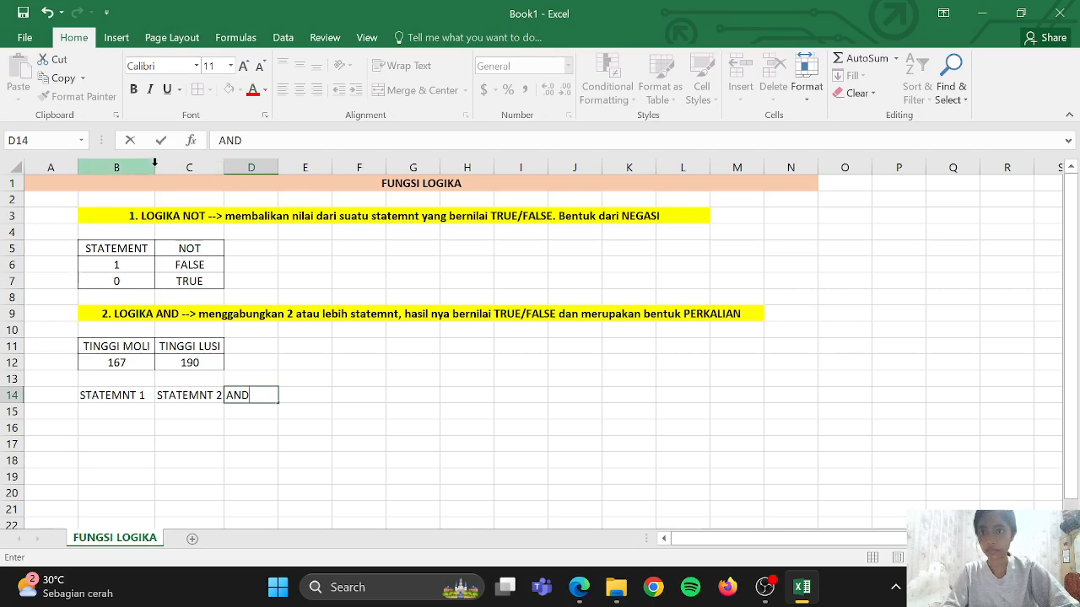
# Widen columns B, C and D to give the AND table headings more room.
pyautogui.click(189, 300)
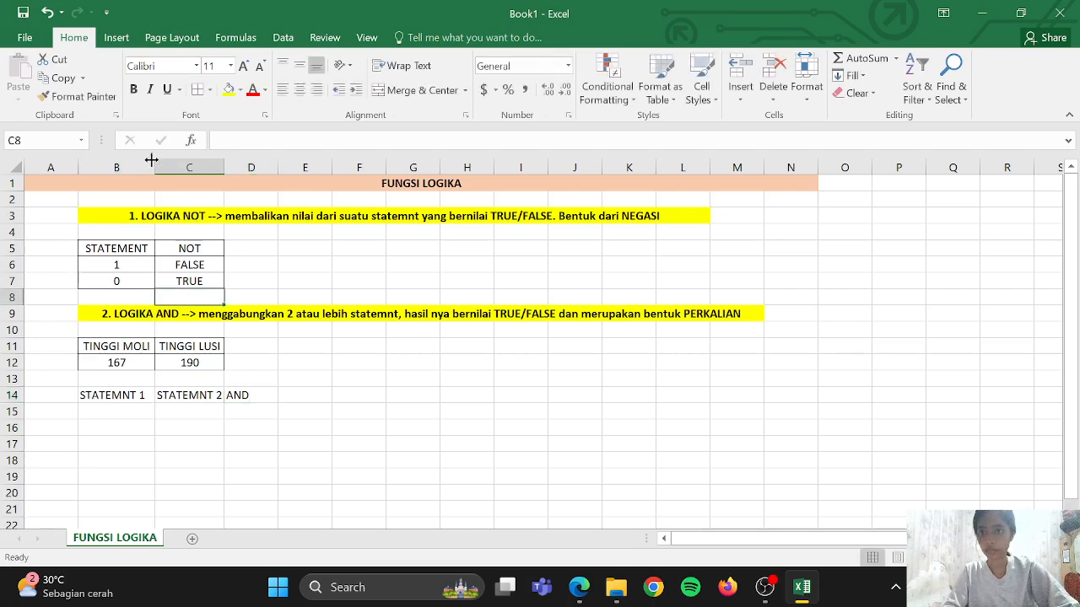
pyautogui.moveTo(151, 160); pyautogui.dragTo(158, 162)
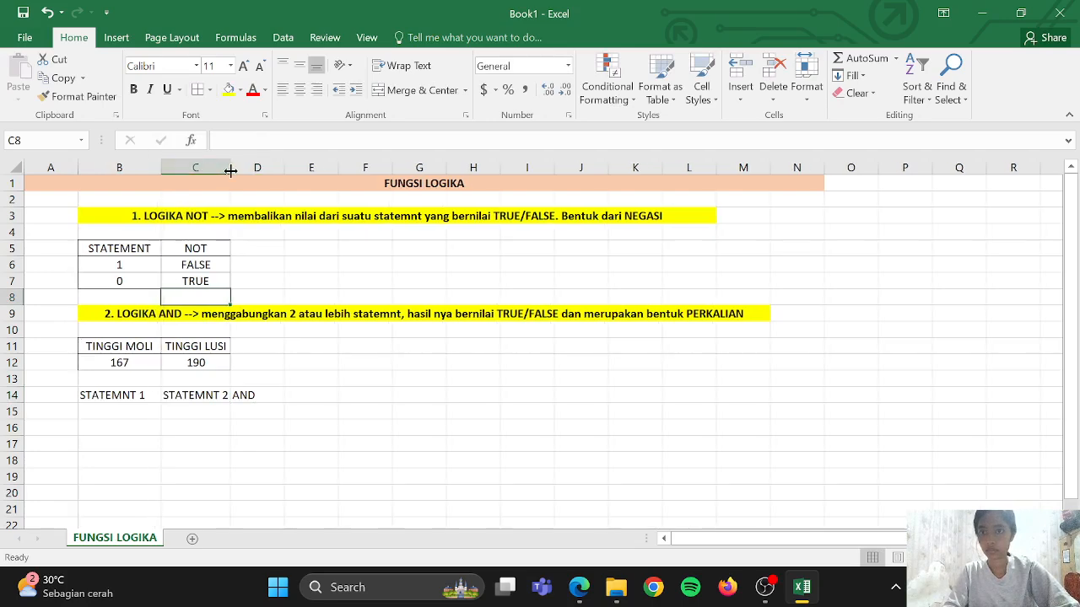
pyautogui.moveTo(230, 172); pyautogui.dragTo(315, 166)
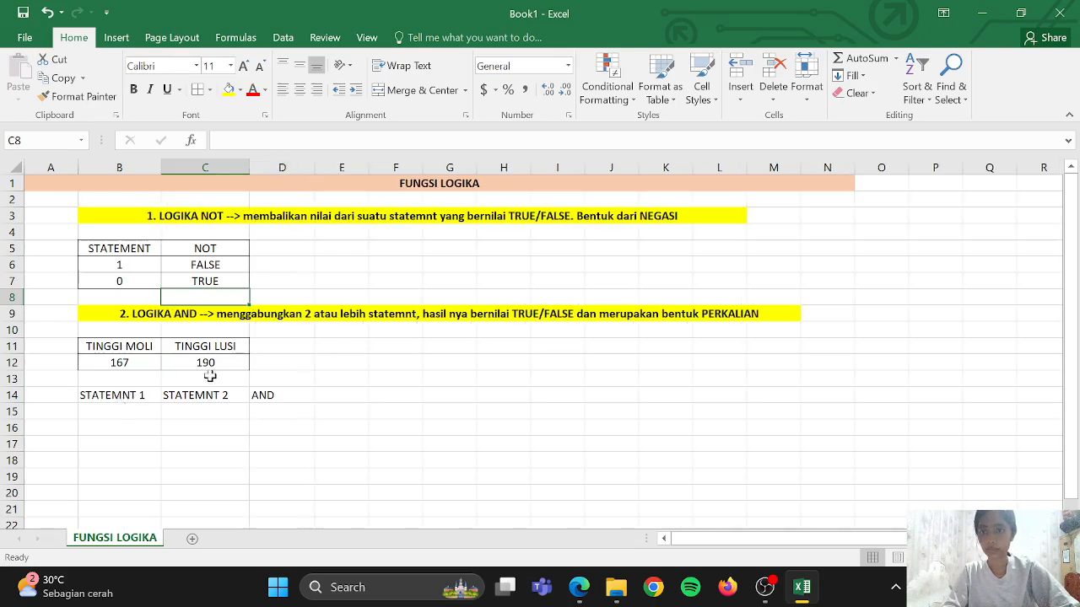
# Fill the first two statement pairs of the AND table: 1 and 1 in B15:C15, 0 and 1 in B16:C16.
pyautogui.scroll(-2, 210, 374)
pyautogui.click(129, 291)
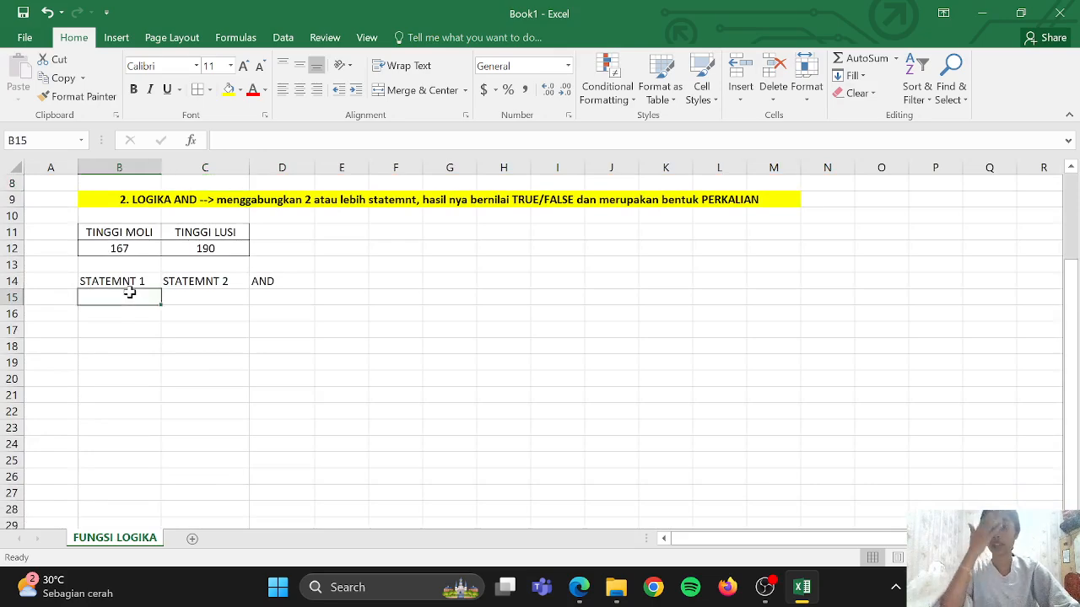
pyautogui.write('1')
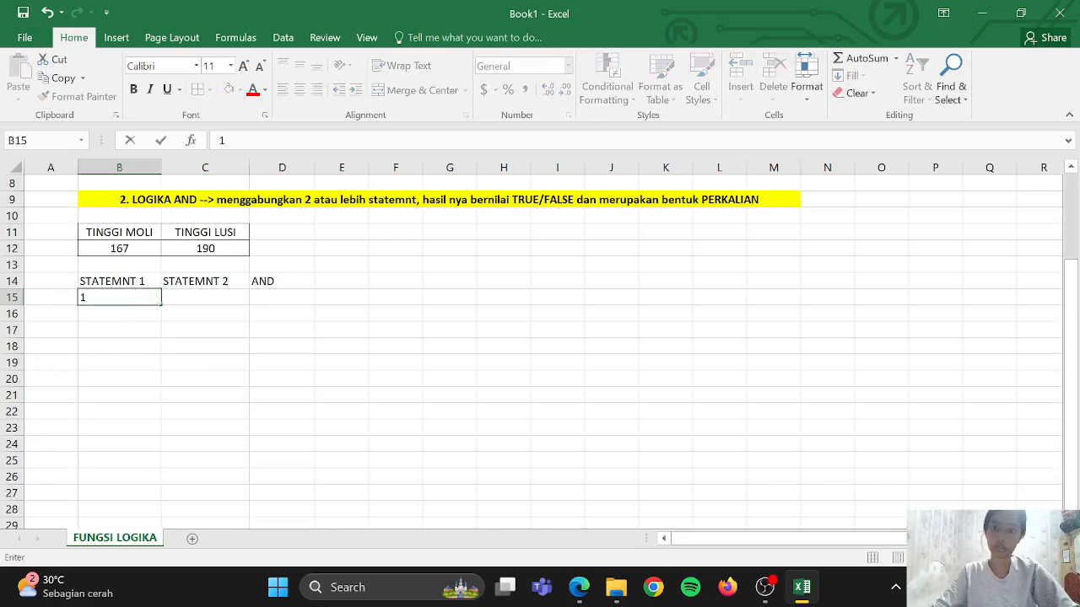
pyautogui.press('Tab')
pyautogui.write('1')
pyautogui.press('Return')
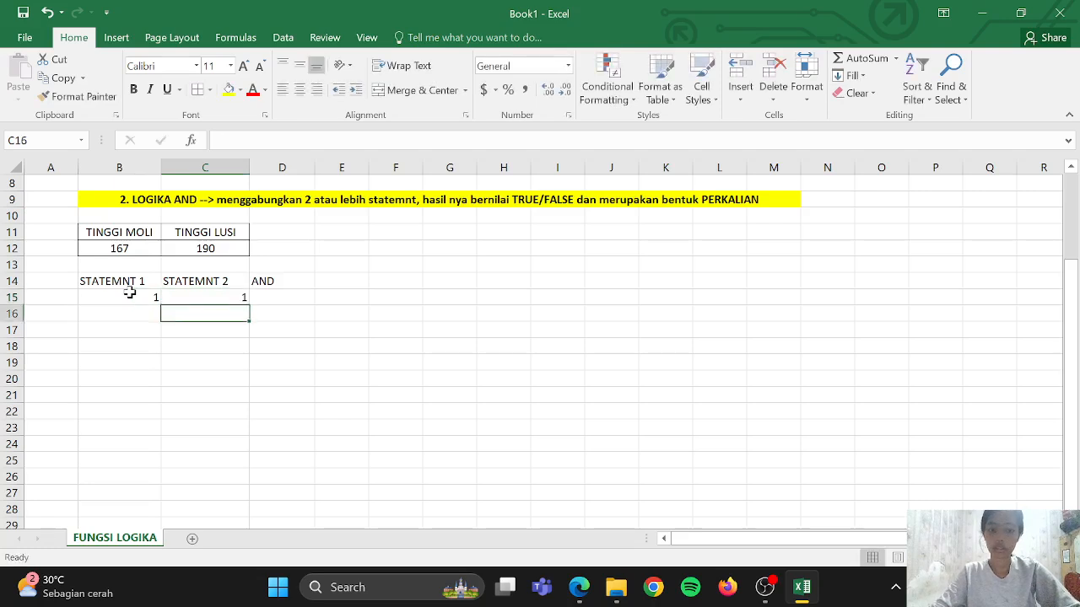
pyautogui.write('0')
pyautogui.press('Tab')
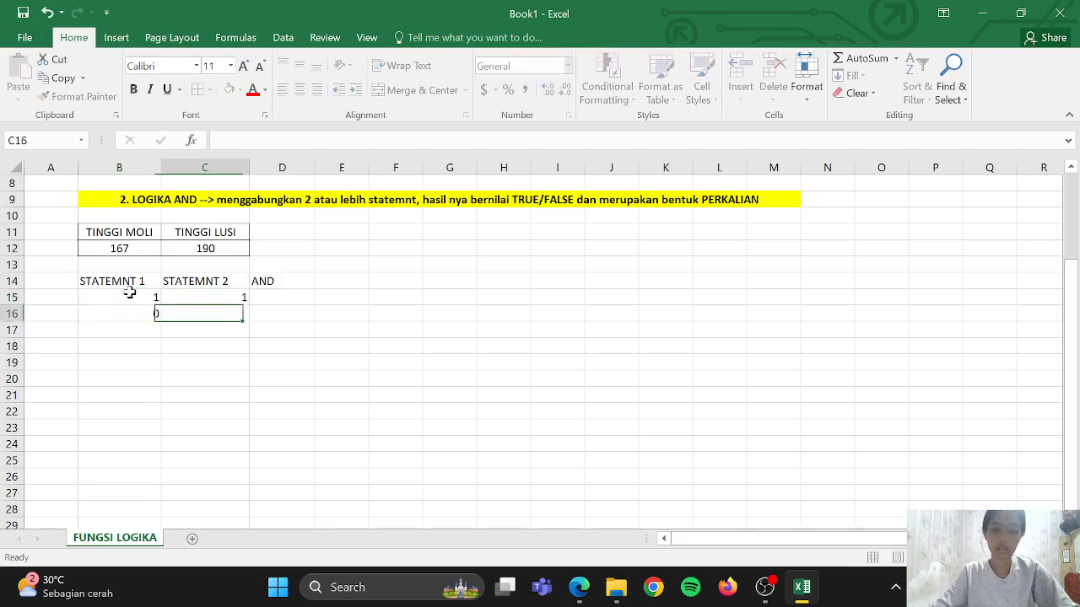
pyautogui.write('1')
pyautogui.press('Down')
# Fill the last two statement pairs of the AND table: 1 and 0 in B17:C17, 0 and 0 in B18:C18.
pyautogui.press('Left')
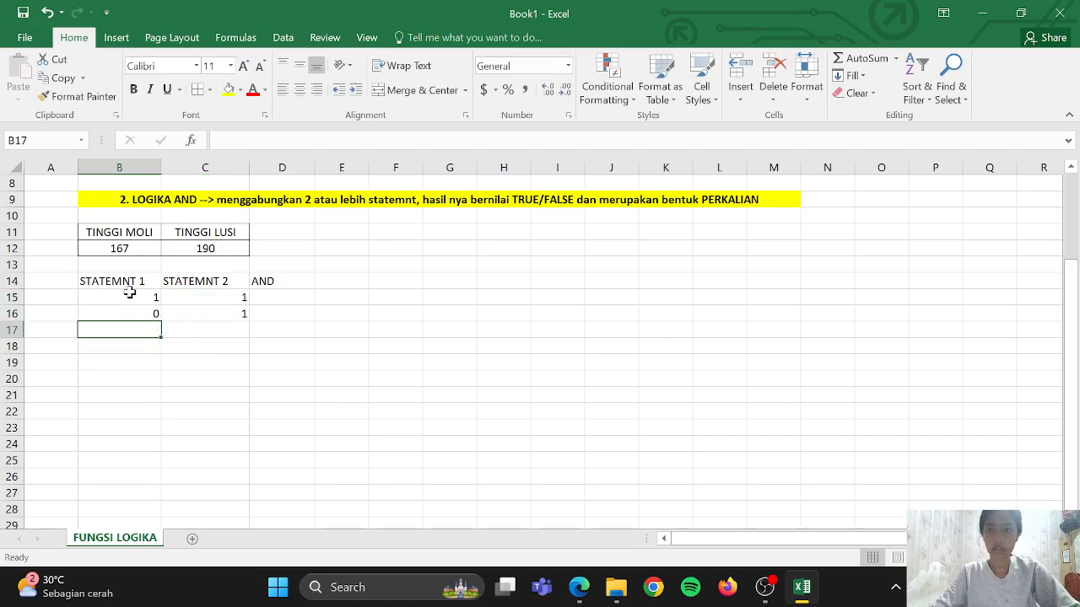
pyautogui.write('1')
pyautogui.press('Tab')
pyautogui.write('0')
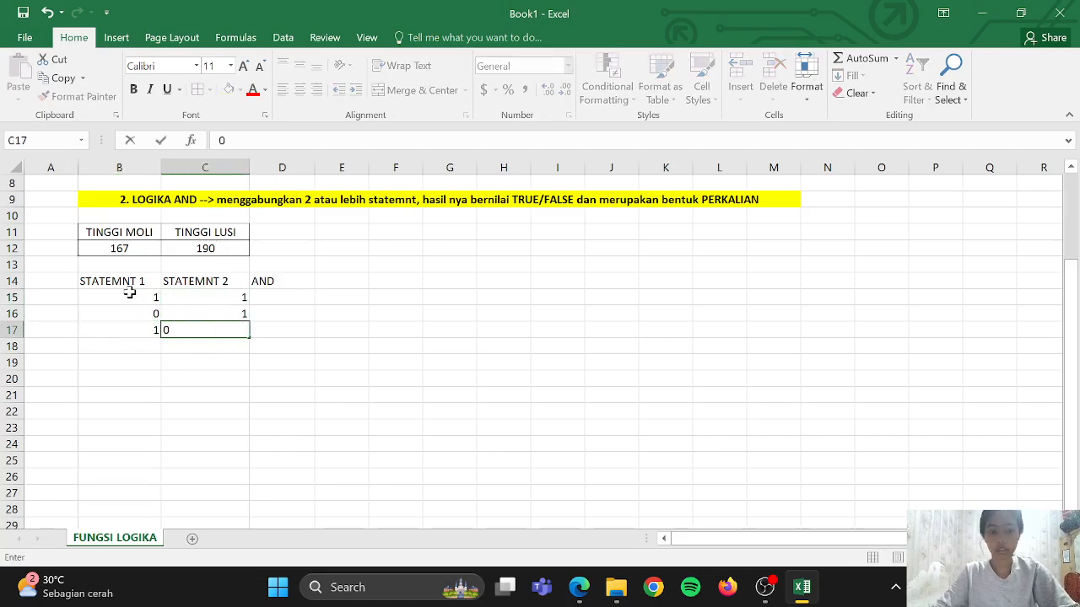
pyautogui.press('Down')
pyautogui.press('Left')
pyautogui.write('0')
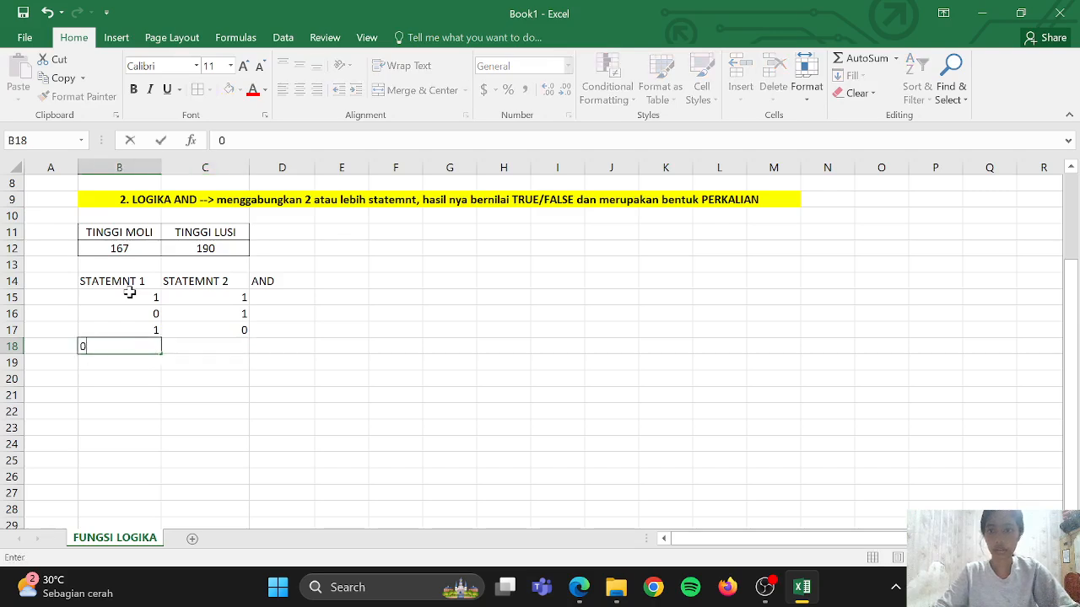
pyautogui.press('Tab')
pyautogui.write('0')
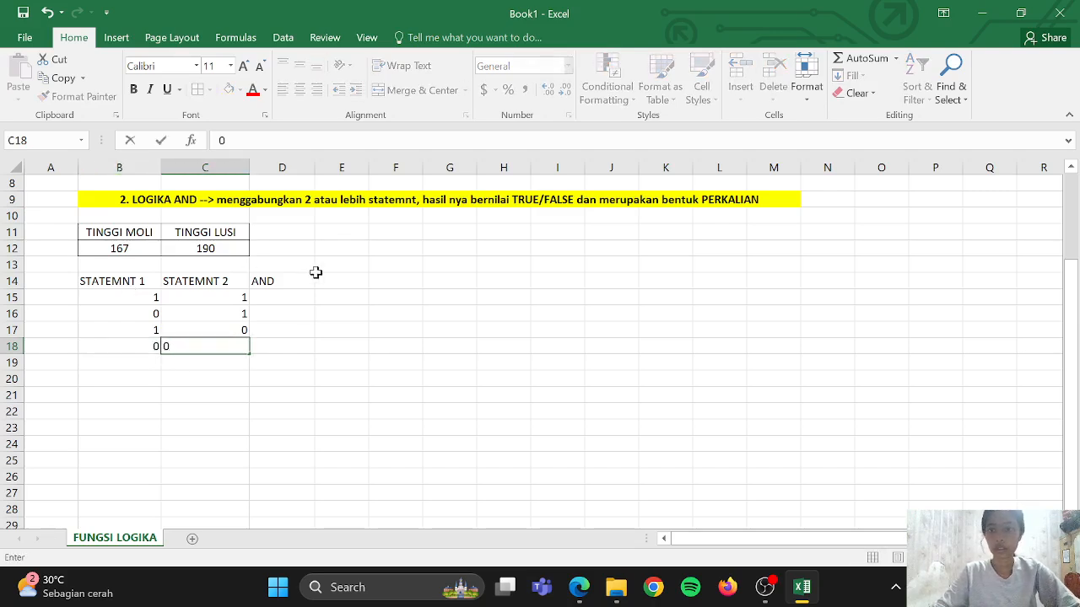
# Enter the formula =AND(B15:C15) in D15 to evaluate the first statement pair.
pyautogui.click(290, 297)
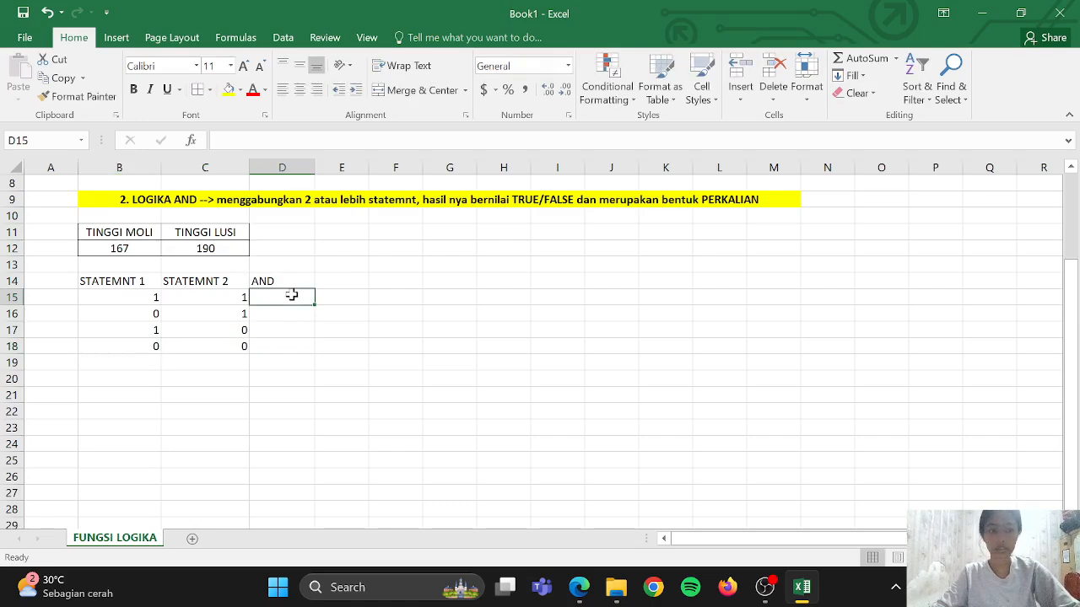
pyautogui.write('=AND')
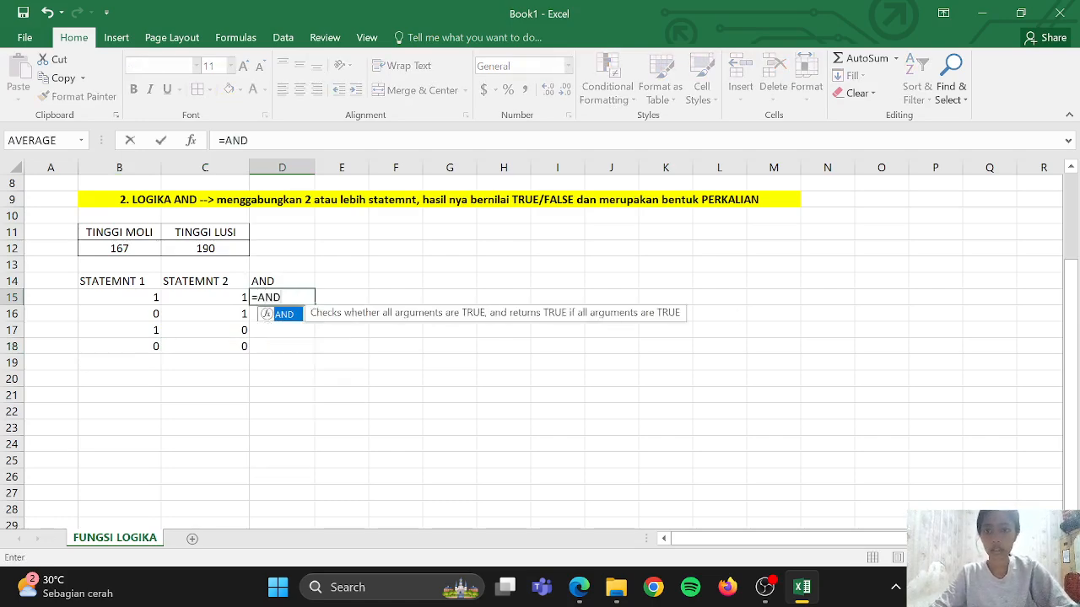
pyautogui.write('(')
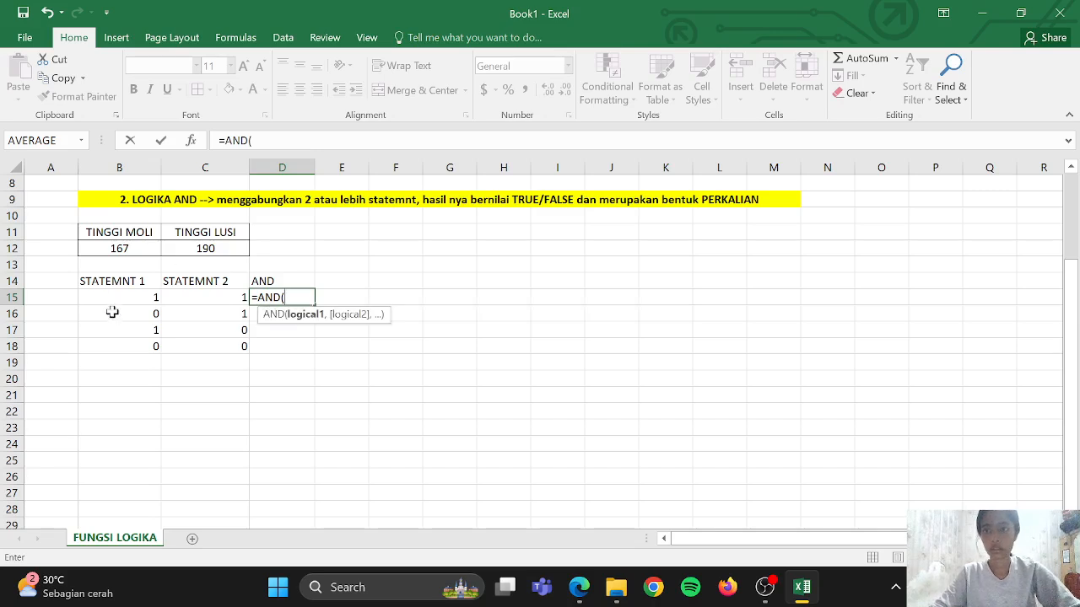
pyautogui.moveTo(109, 289); pyautogui.dragTo(178, 297)
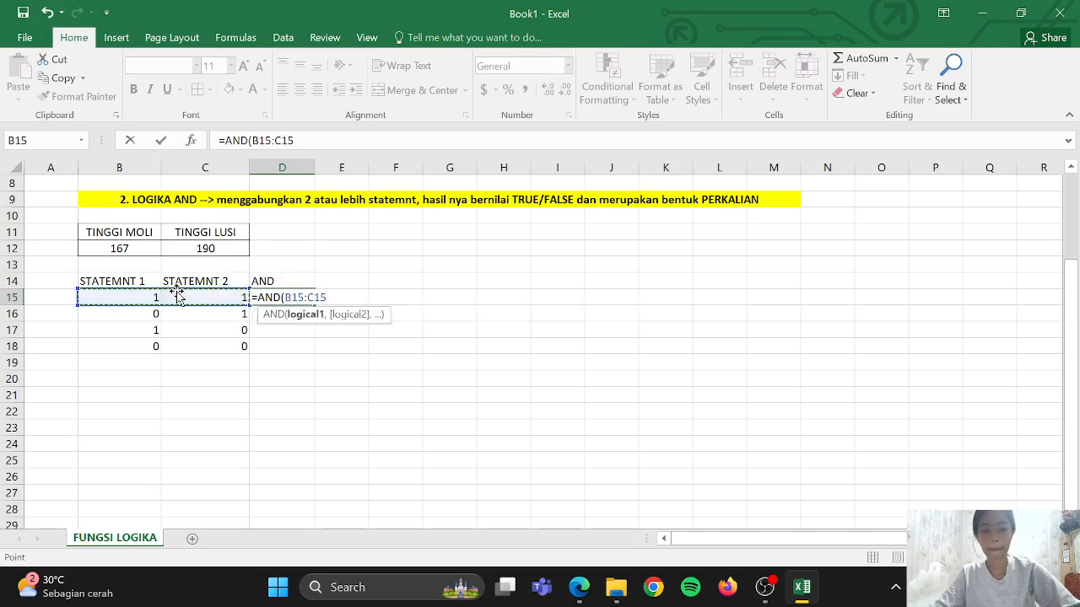
pyautogui.write(')')
pyautogui.press('Return')
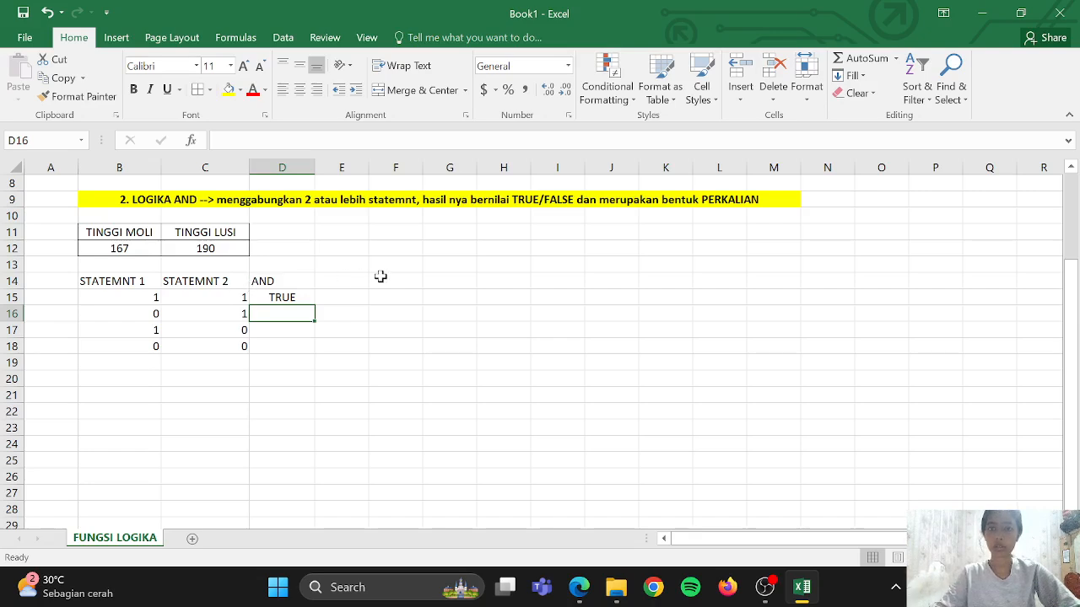
# Copy the AND formula from D15 down through D18 for the remaining statement pairs.
pyautogui.click(294, 293)
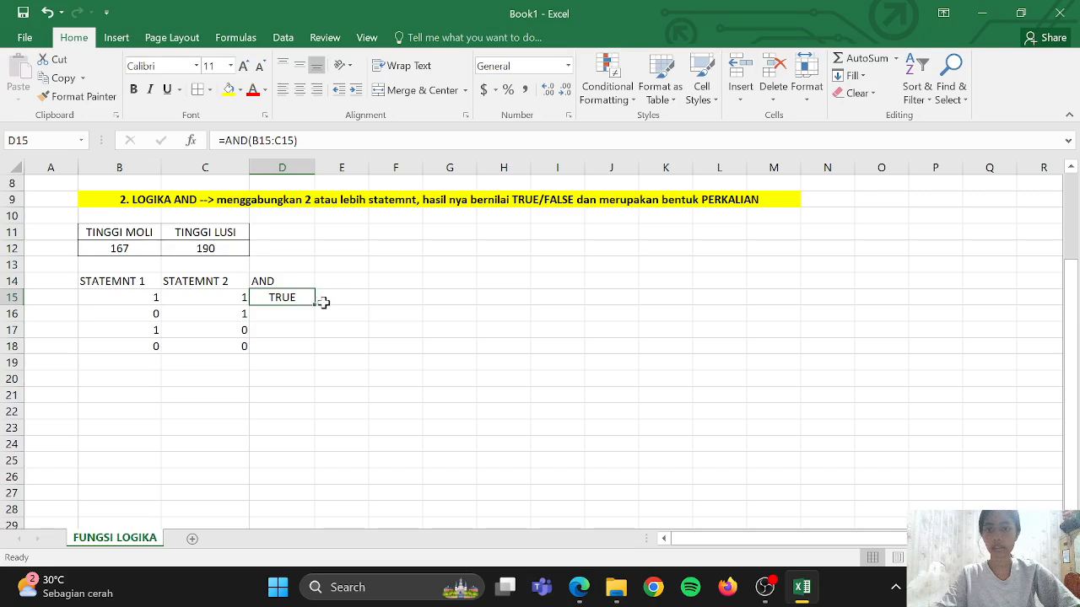
pyautogui.moveTo(314, 305); pyautogui.dragTo(311, 353)
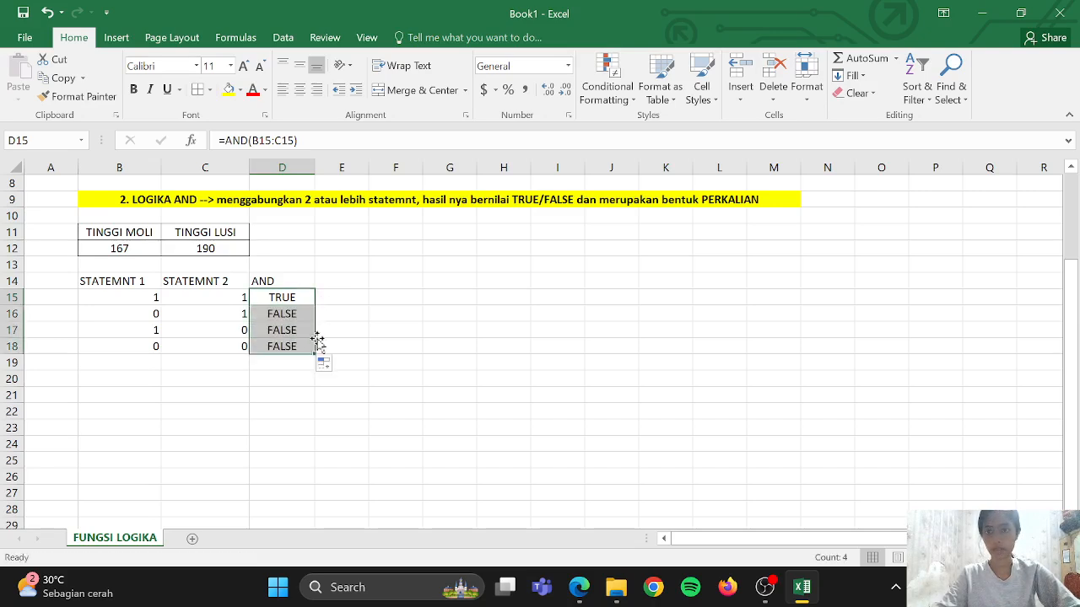
pyautogui.click(336, 330)
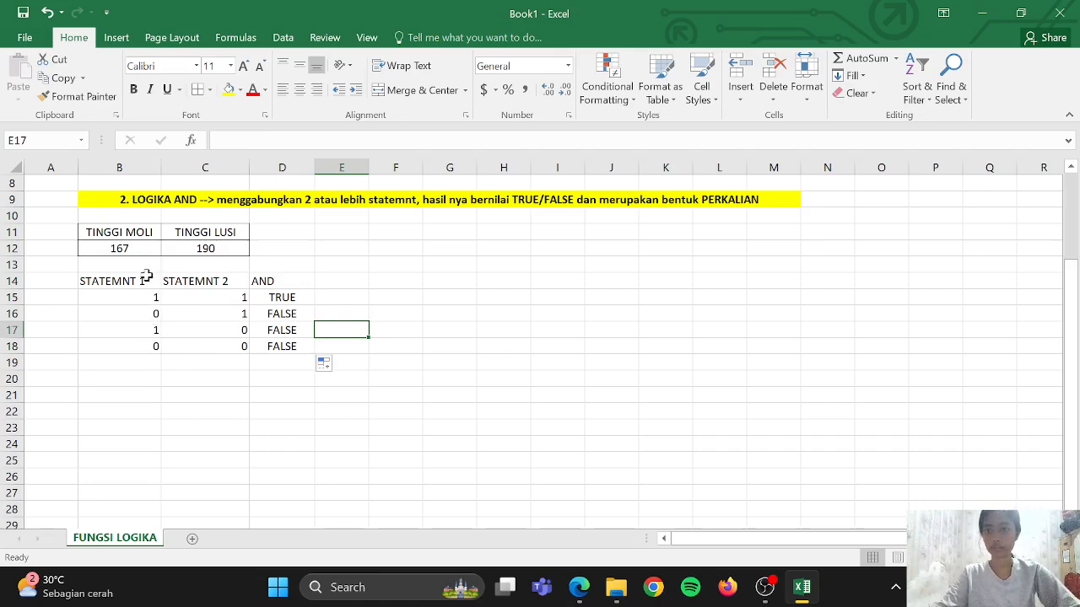
# Center the contents of the AND table in B14:D18 and apply borders to all its cells.
pyautogui.moveTo(140, 279); pyautogui.dragTo(271, 346)
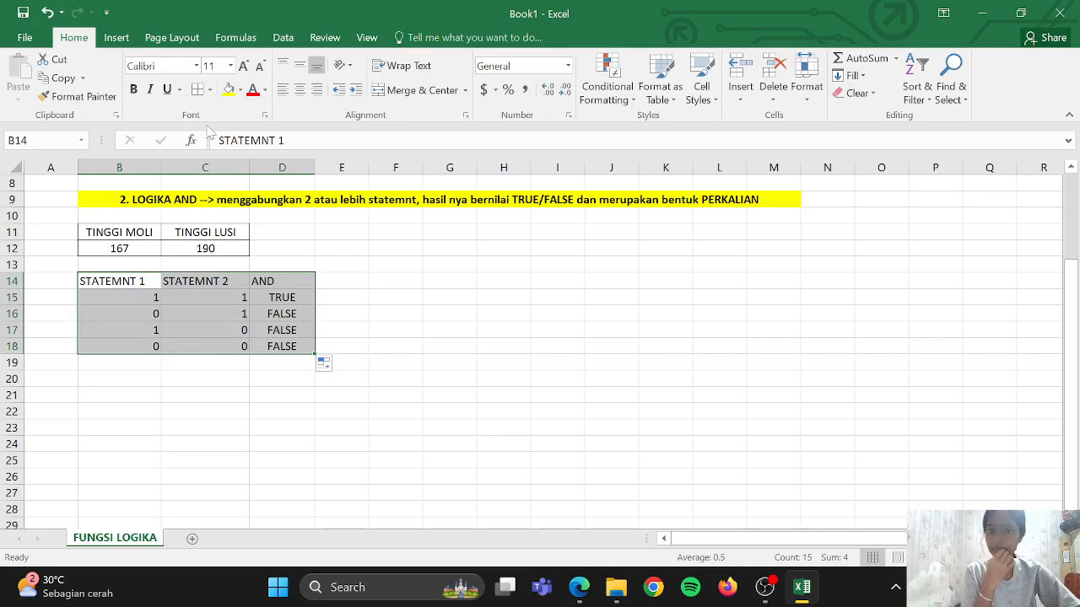
pyautogui.click(299, 89)
pyautogui.click(197, 90)
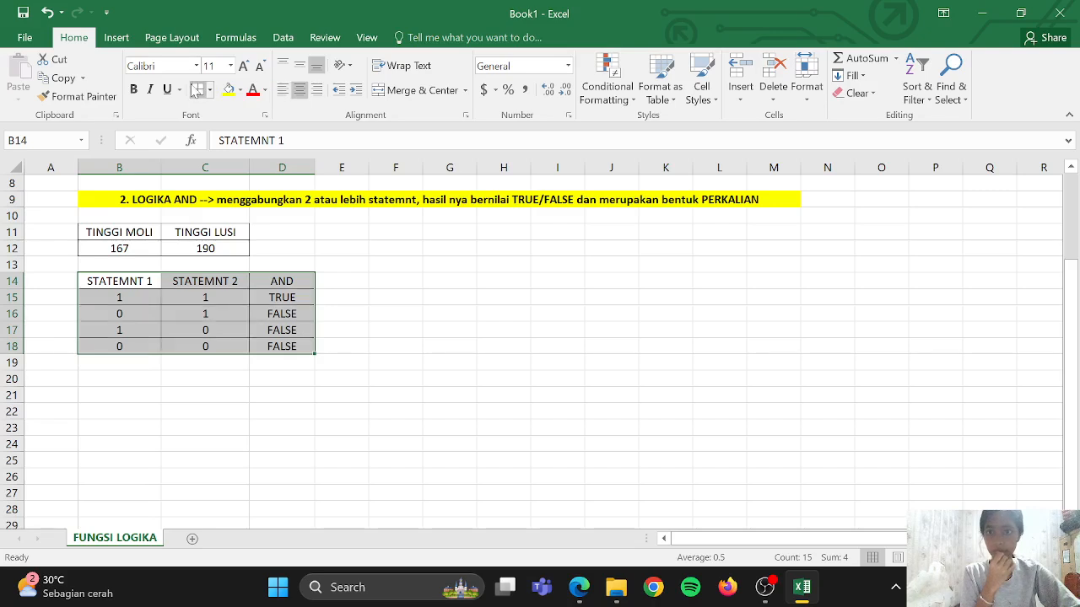
pyautogui.click(392, 295)
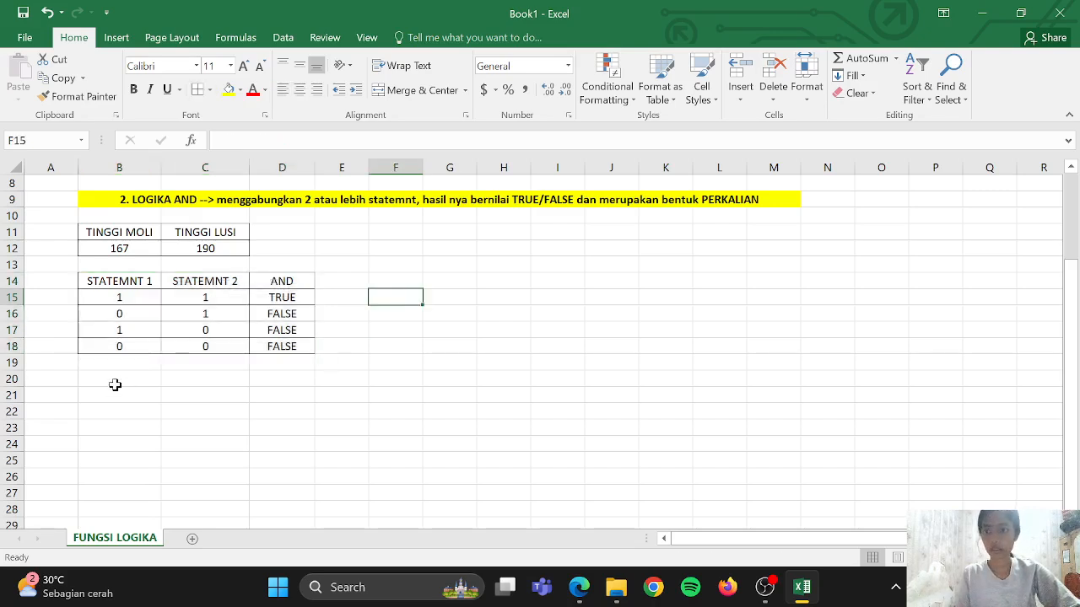
# Begin the OR section heading in B20 with the text "3. LOGIKA OR -->".
pyautogui.click(115, 379)
pyautogui.write('3')
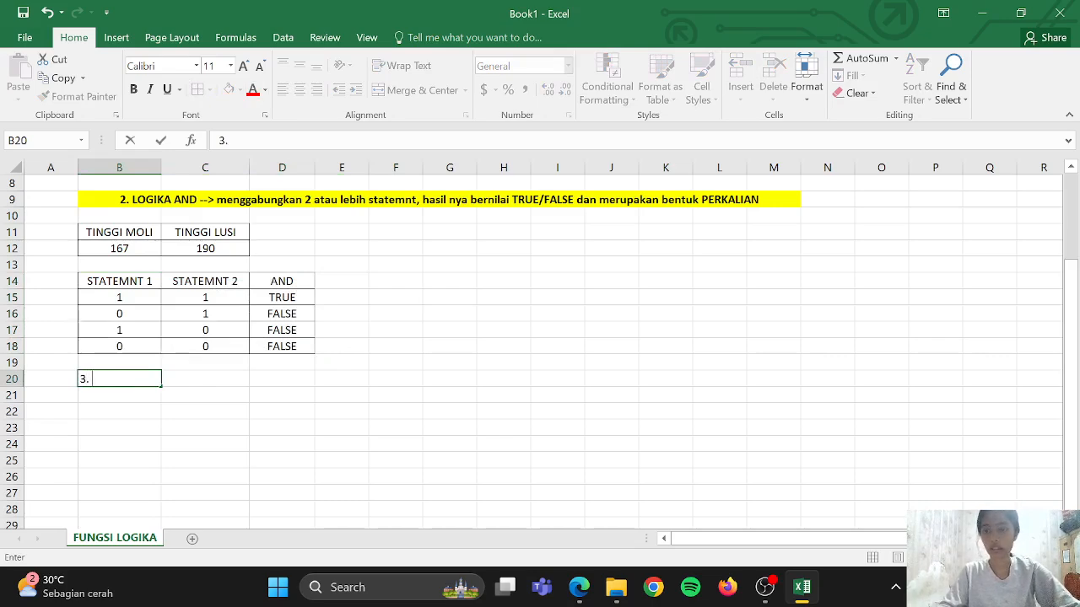
pyautogui.write('. LOGIKA')
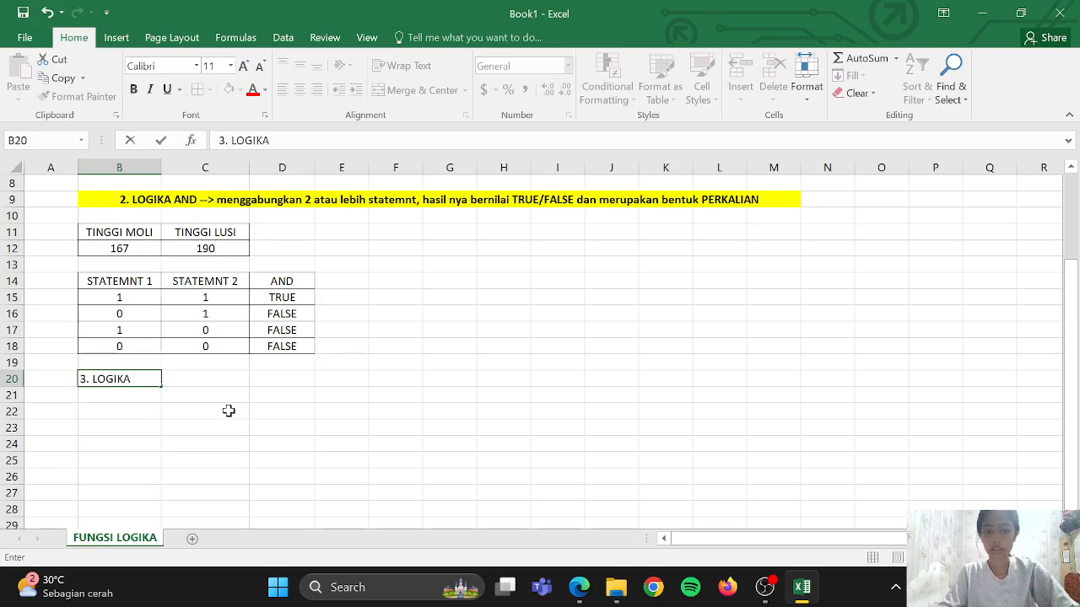
pyautogui.write(' OR')
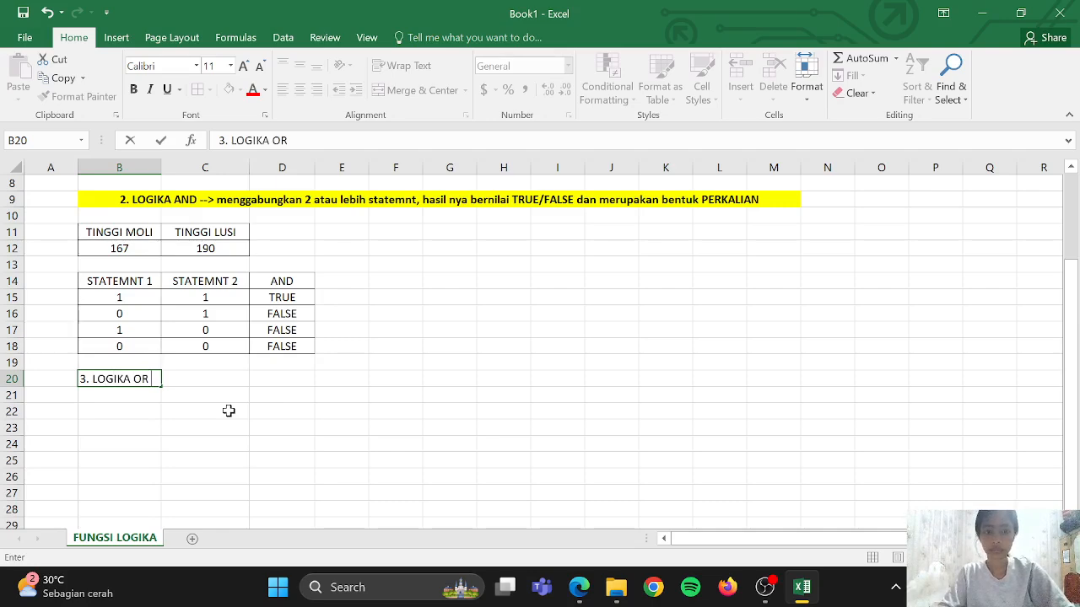
pyautogui.write('-->')
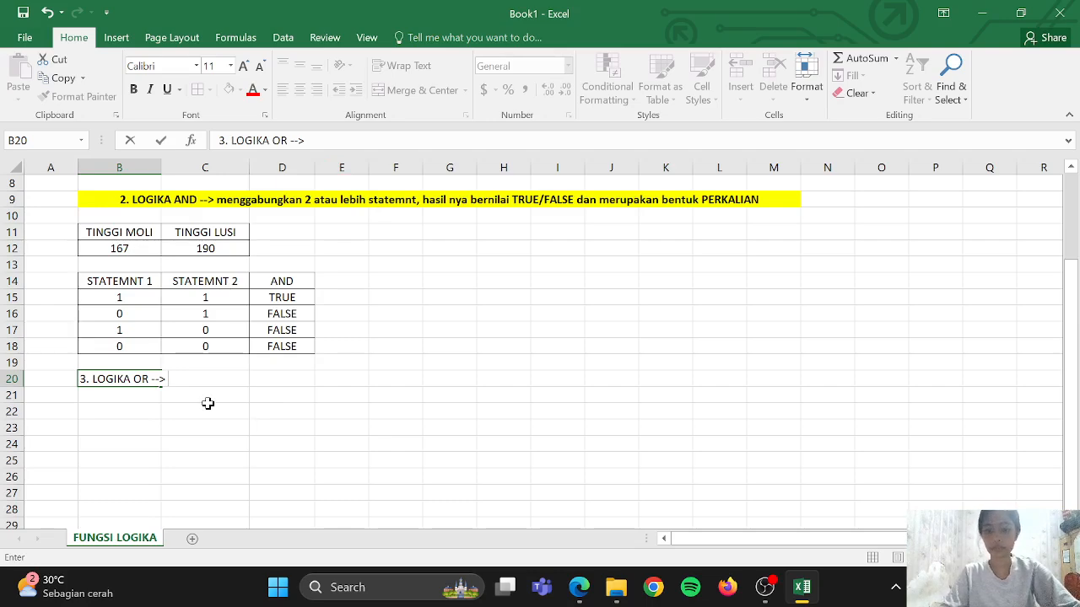
pyautogui.write('IGU')
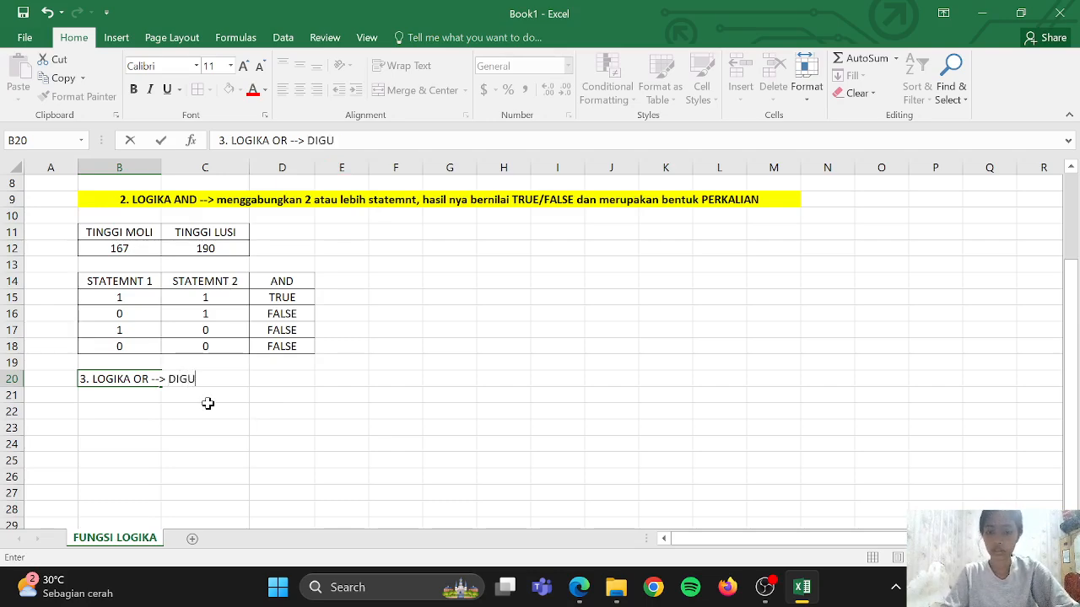
pyautogui.write('NAKAN')
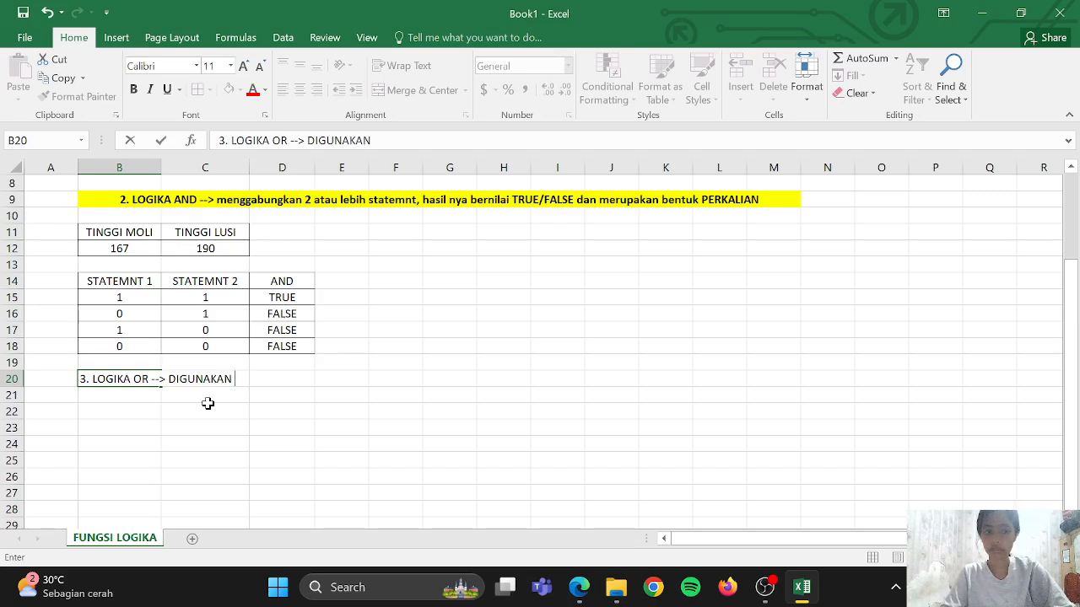
pyautogui.press('BackSpace')
pyautogui.press('BackSpace')
pyautogui.press('BackSpace')
pyautogui.press('BackSpace')
pyautogui.press('BackSpace')
pyautogui.press('BackSpace')
pyautogui.press('BackSpace')
pyautogui.press('BackSpace')
pyautogui.press('BackSpace')
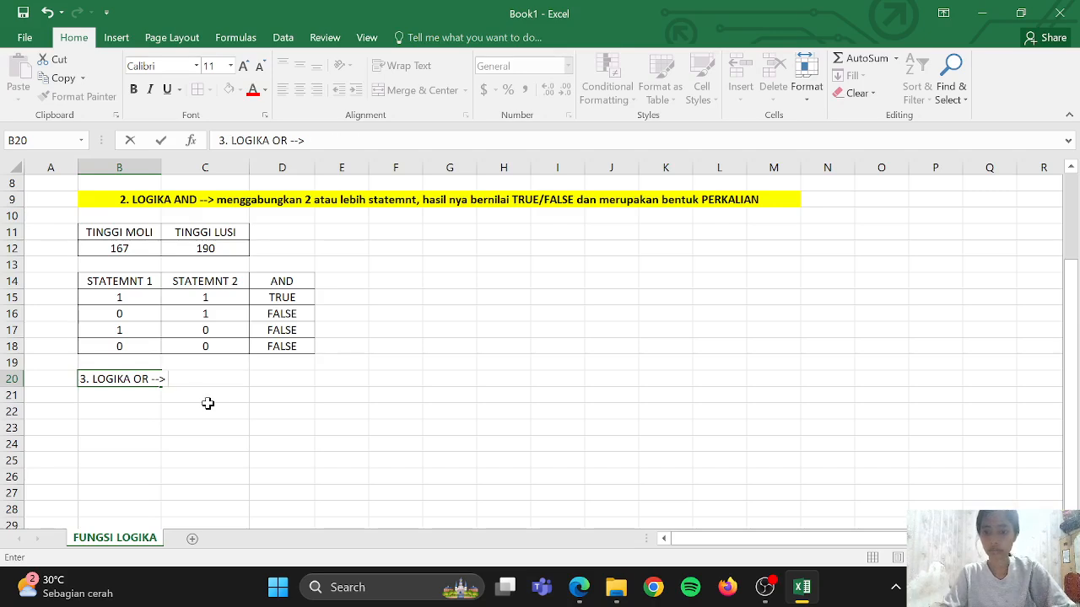
# Continue the OR heading in B20 with "digunakan untuk menggabungkan 2 atau lebih statemnt".
pyautogui.write('digunakan ')
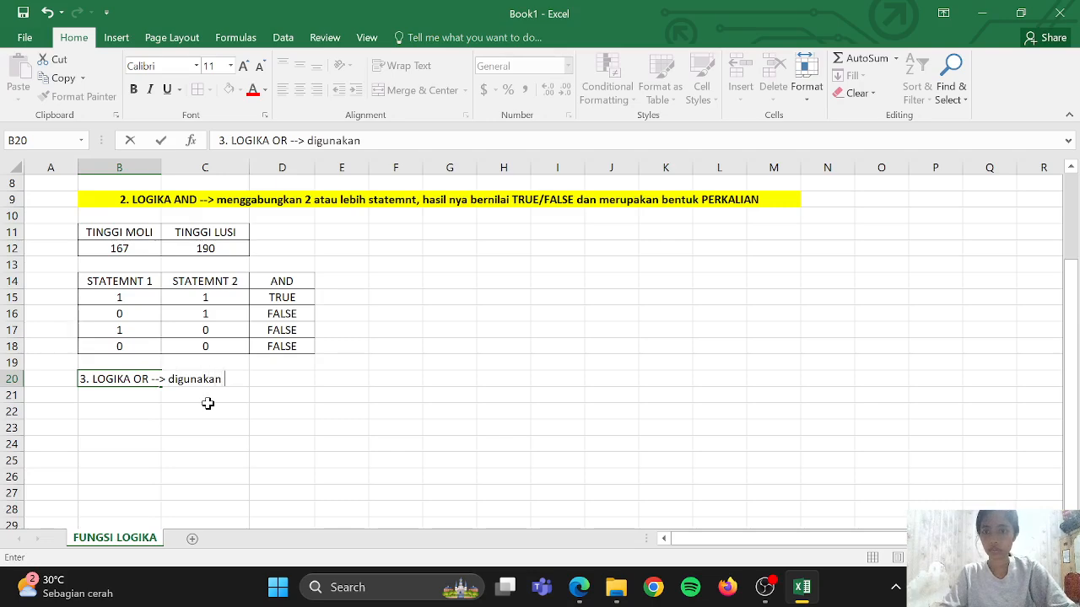
pyautogui.write('untuk')
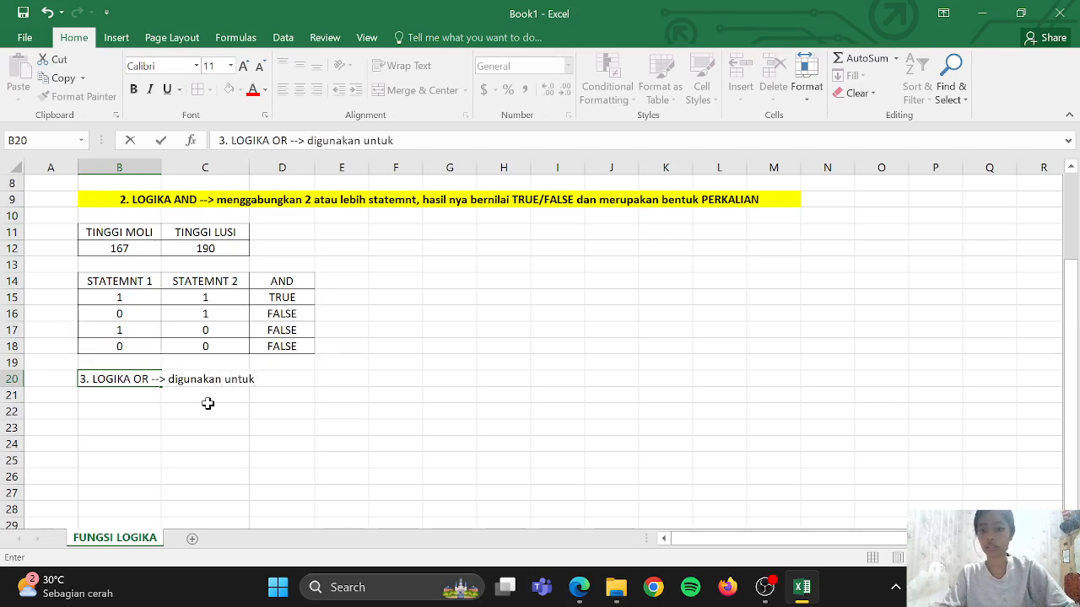
pyautogui.write(' menggabu')
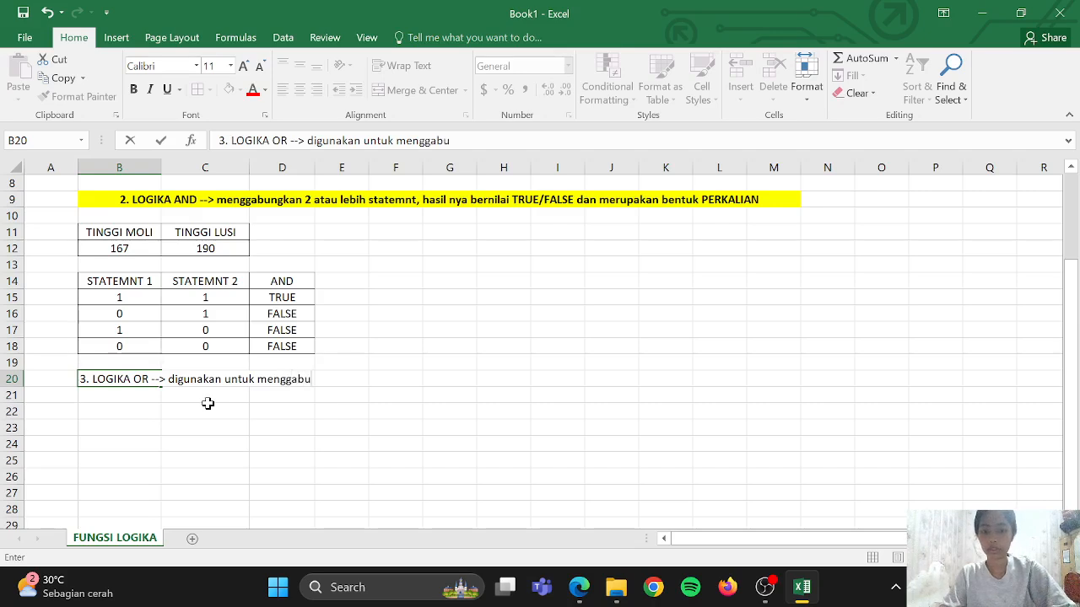
pyautogui.write('ngkan 2')
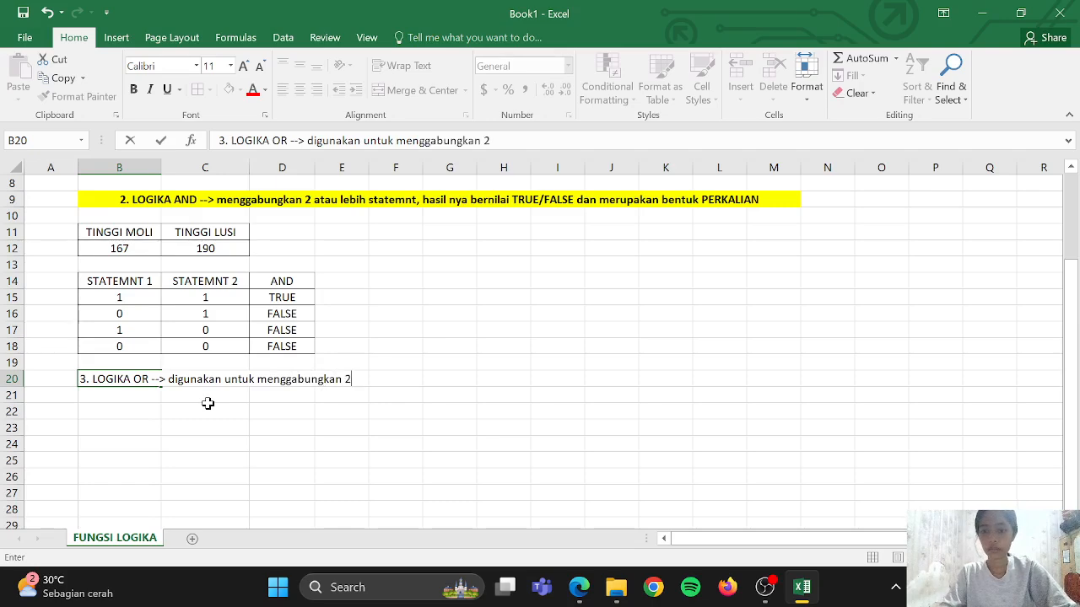
pyautogui.write(' atau le')
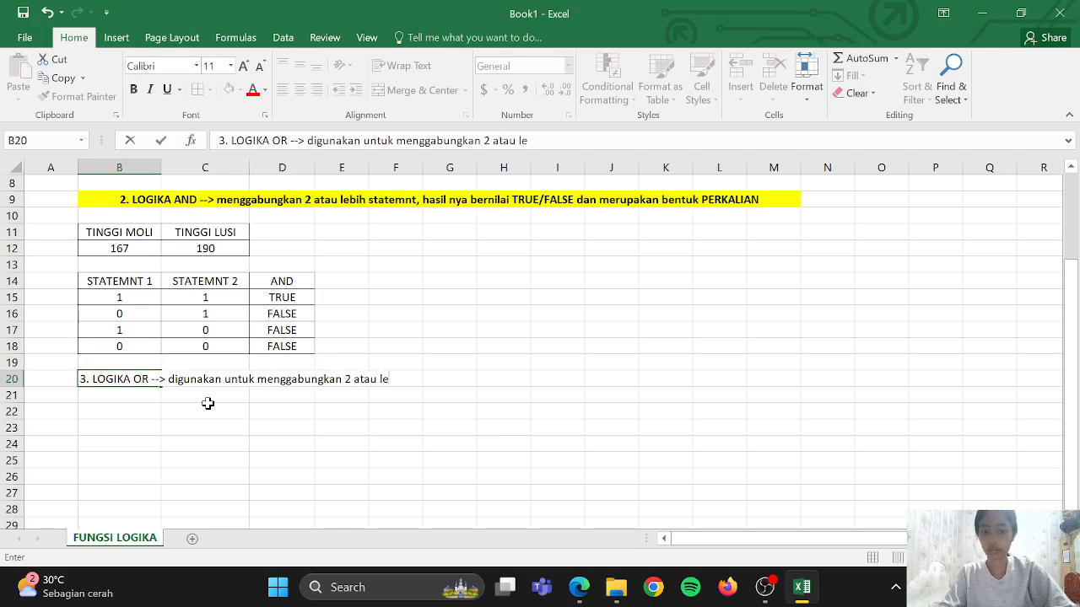
pyautogui.write('bih statemnt')
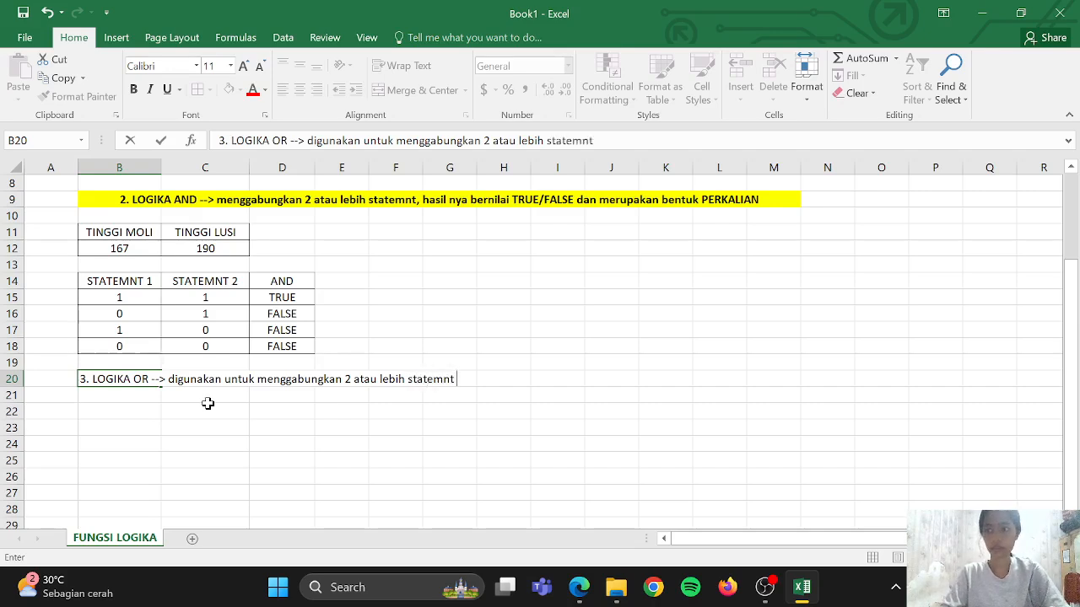
# Complete the OR heading in B20 with "hasil eksekusi bernilai TRUE/FALSE, dan merupakan bentuk PENJUMLAHAN".
pyautogui.write(' hasil eksekusi ')
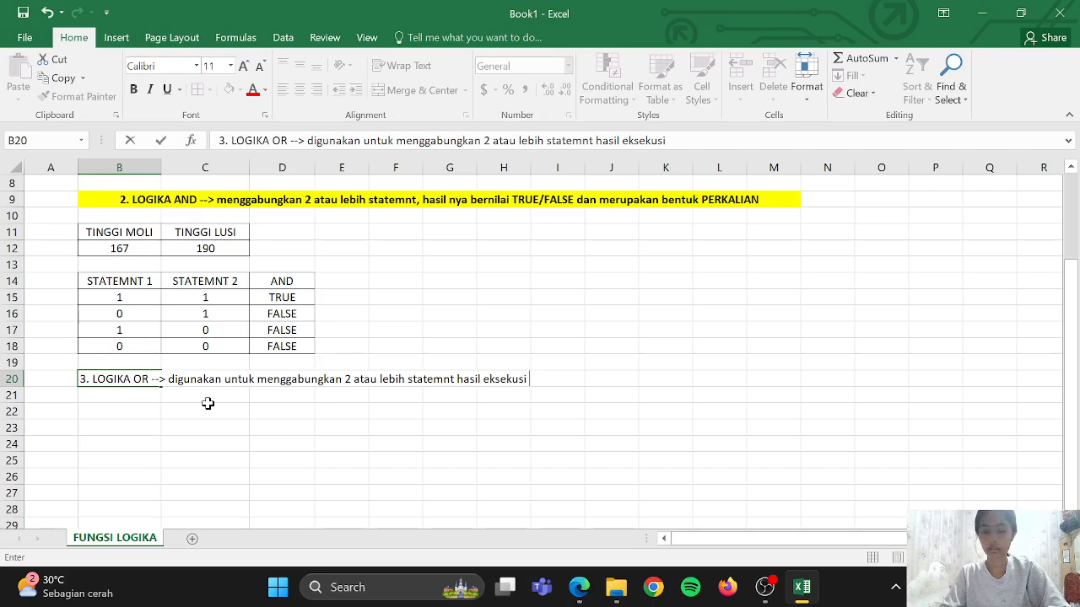
pyautogui.write('bernilai')
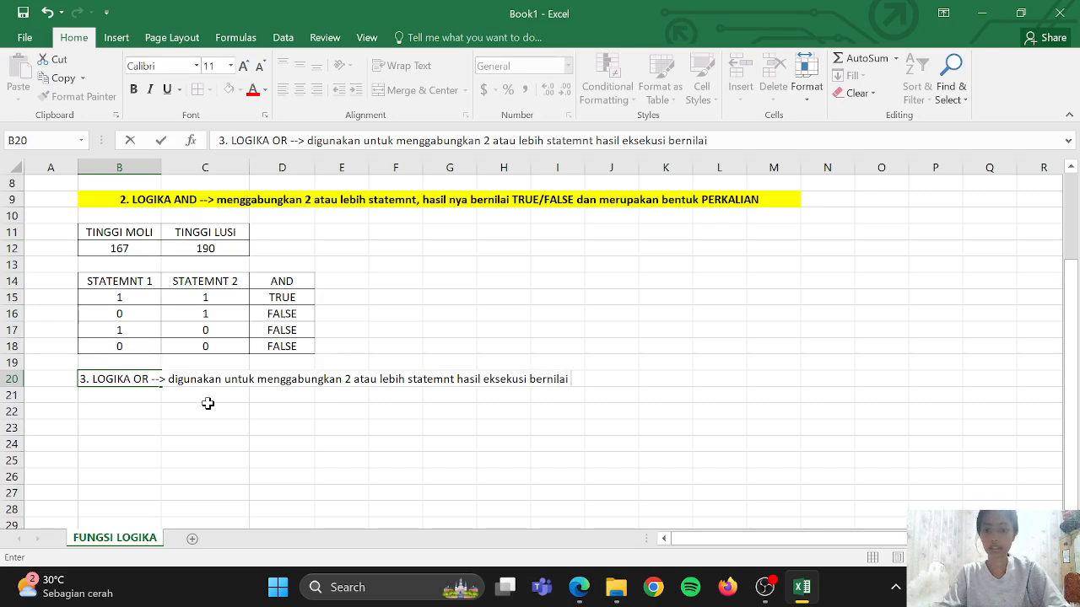
pyautogui.write(' TRUE')
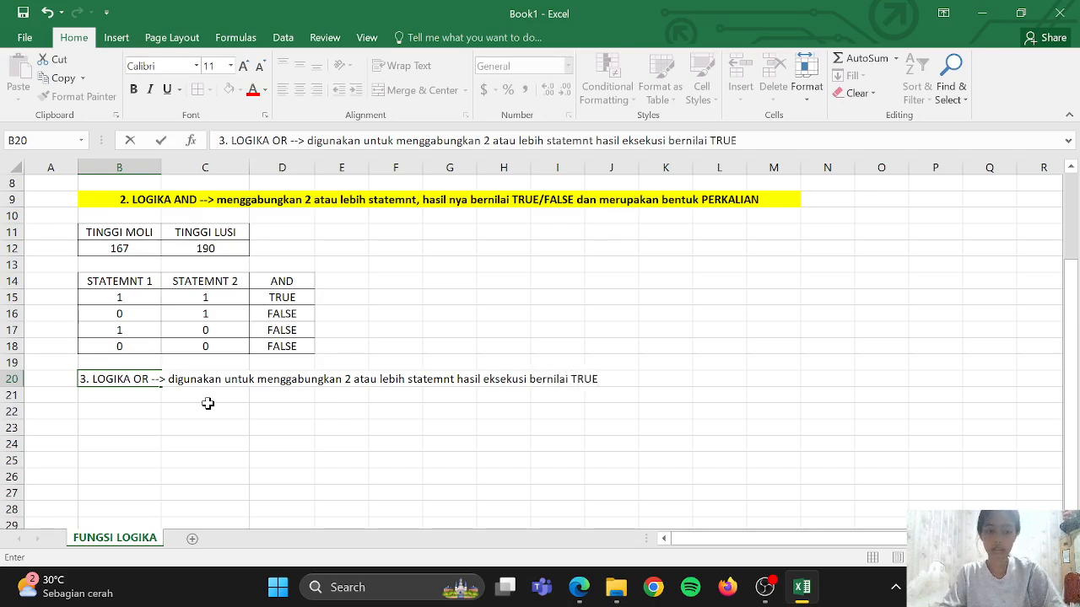
pyautogui.write('/FALSE')
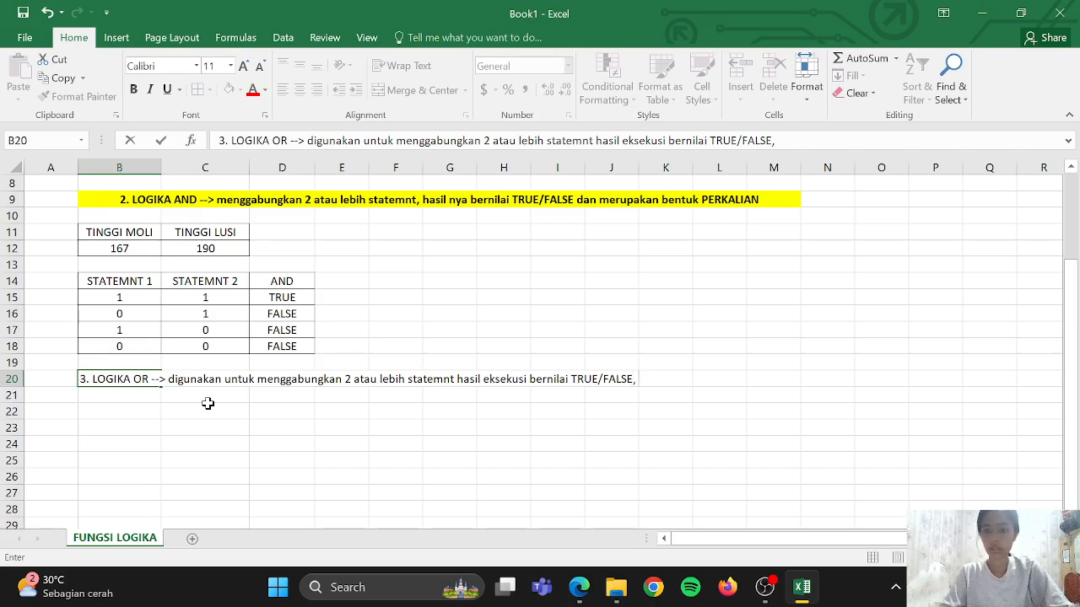
pyautogui.write(', dan meru')
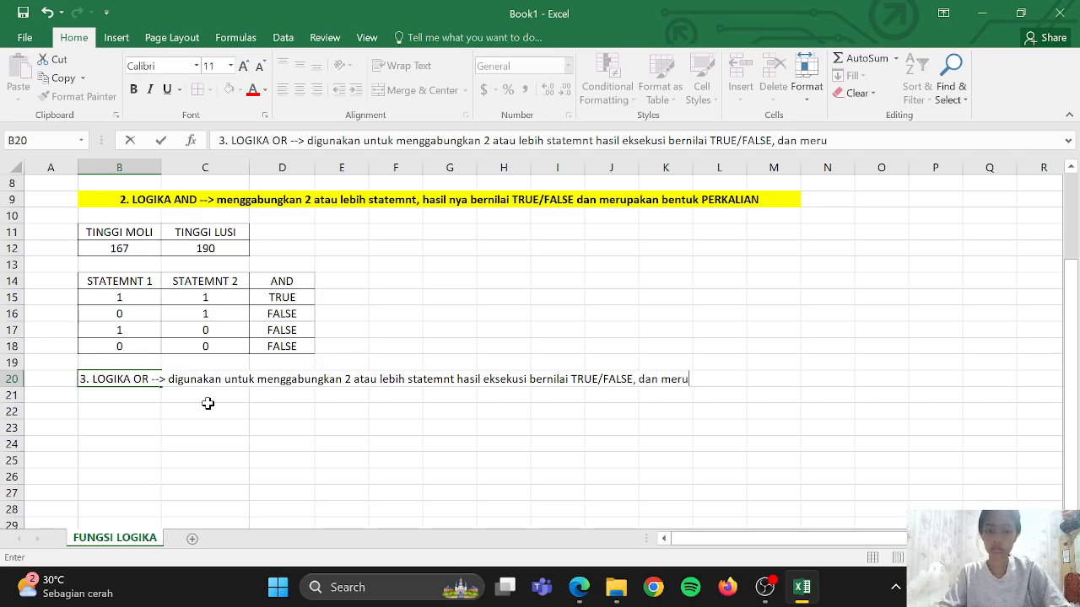
pyautogui.write('pakan b')
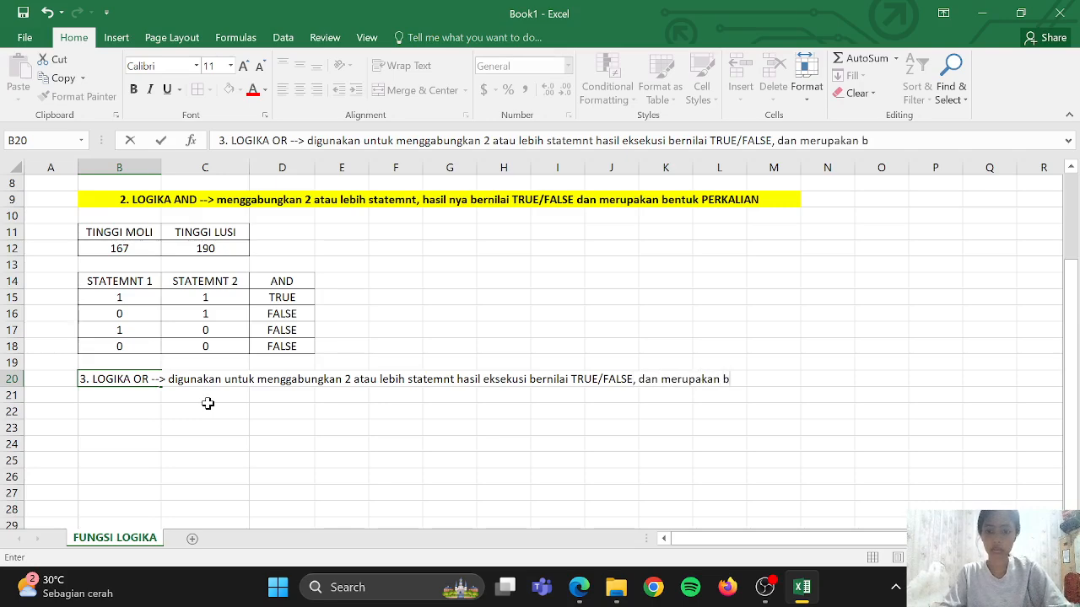
pyautogui.write('ent')
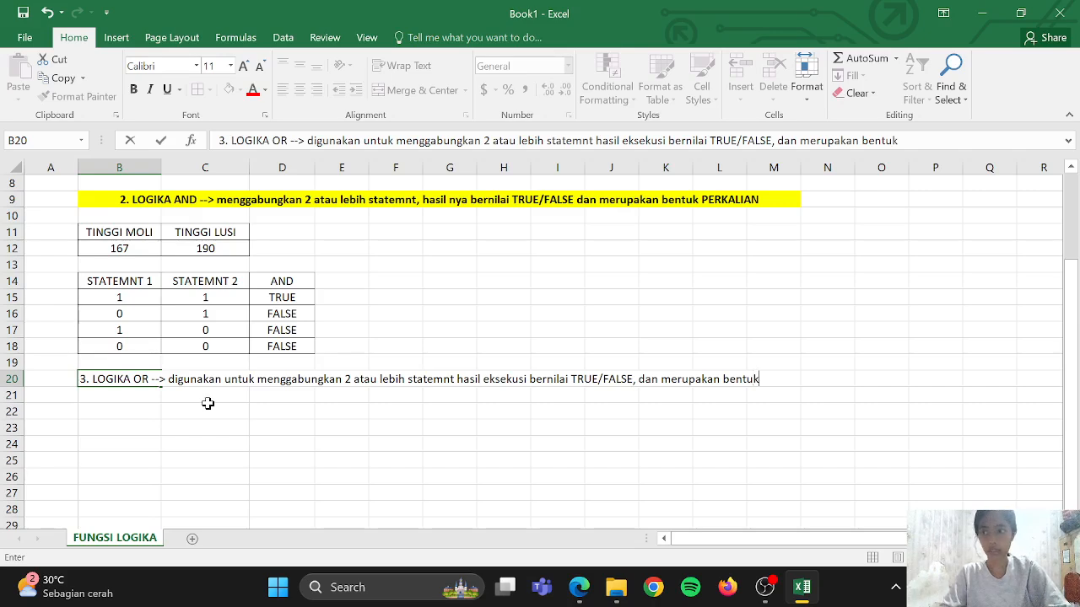
pyautogui.write('uk')
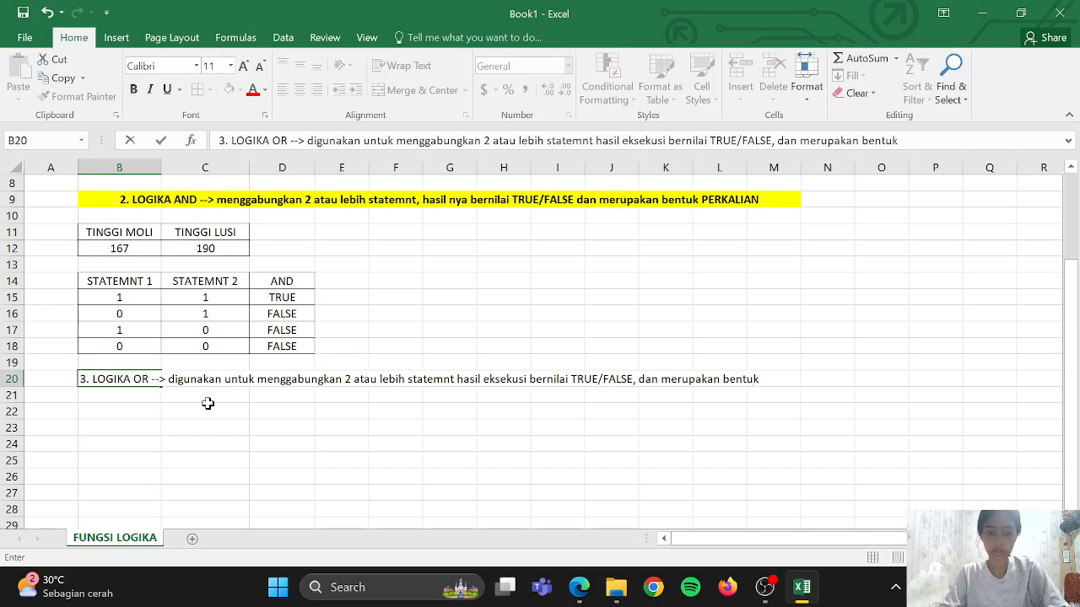
pyautogui.write(' PENJUM')
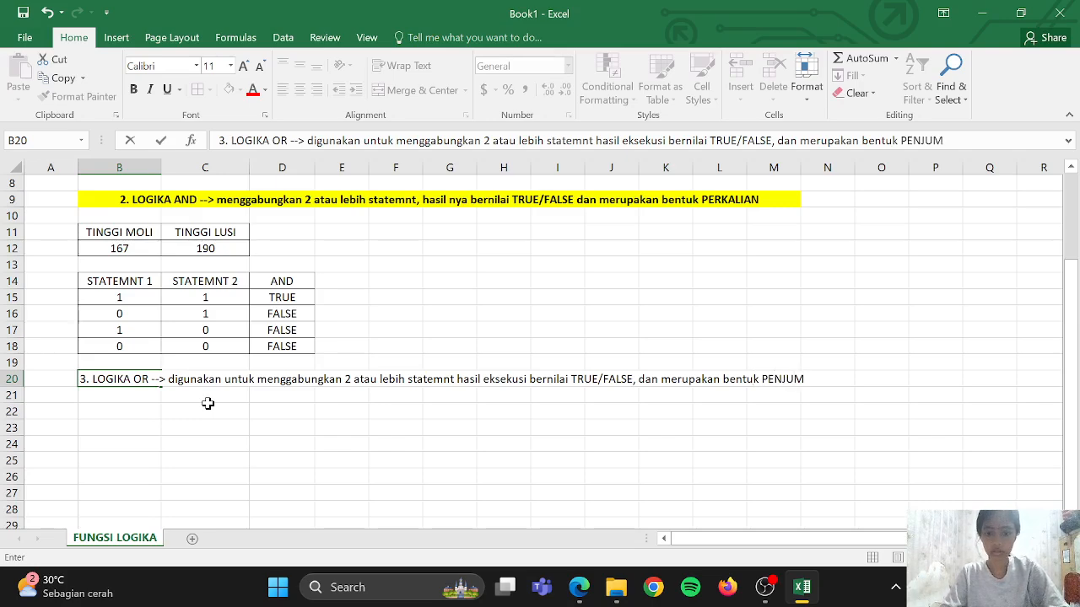
pyautogui.write('LAHAN')
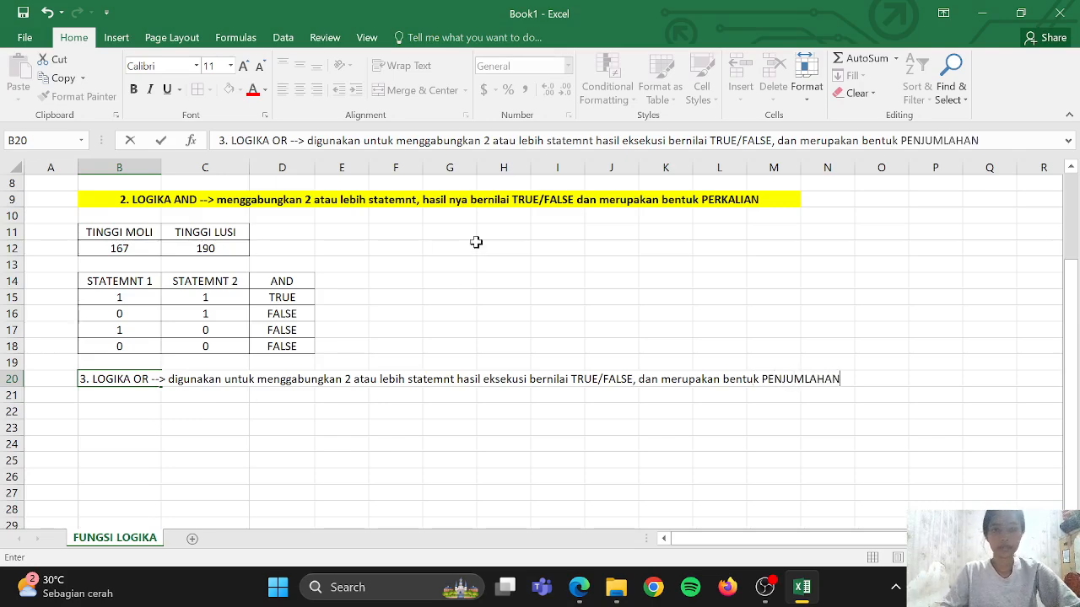
pyautogui.click(107, 426)
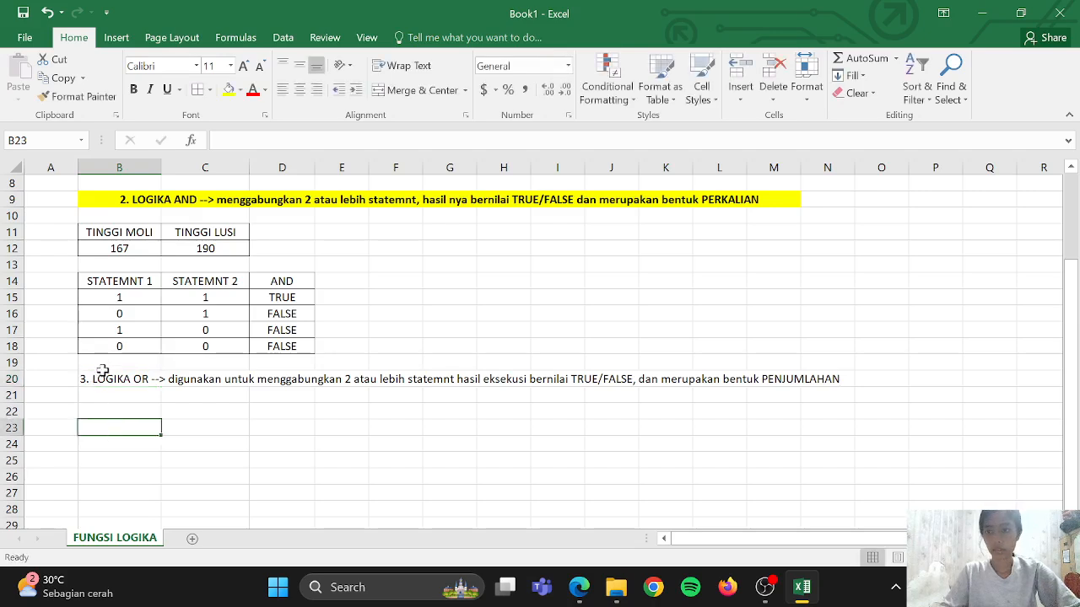
# Merge and center the OR section heading across B20:N20.
pyautogui.moveTo(101, 373); pyautogui.dragTo(813, 379)
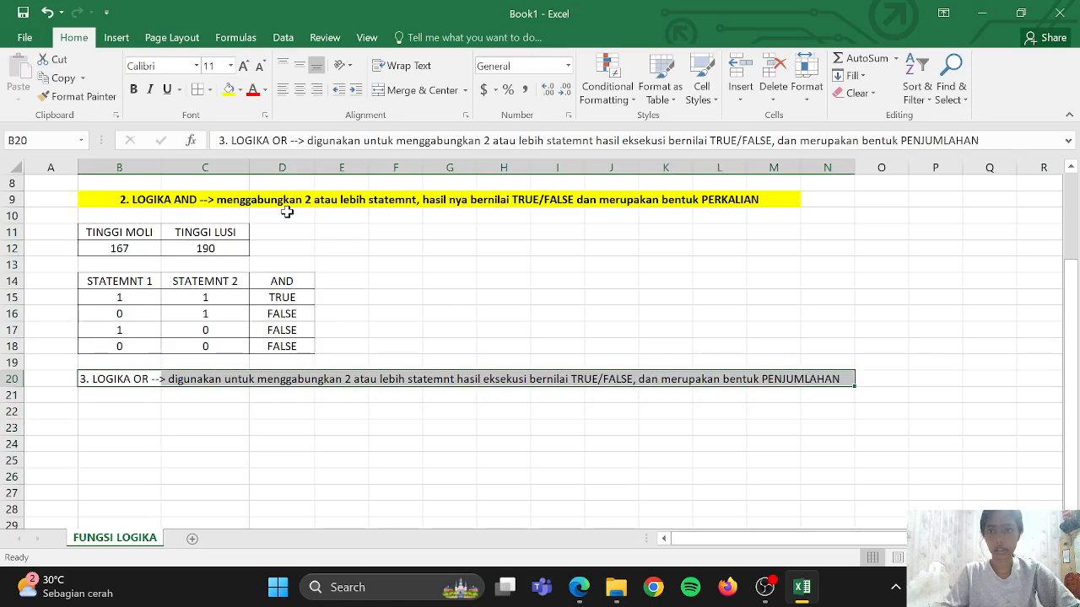
pyautogui.click(399, 91)
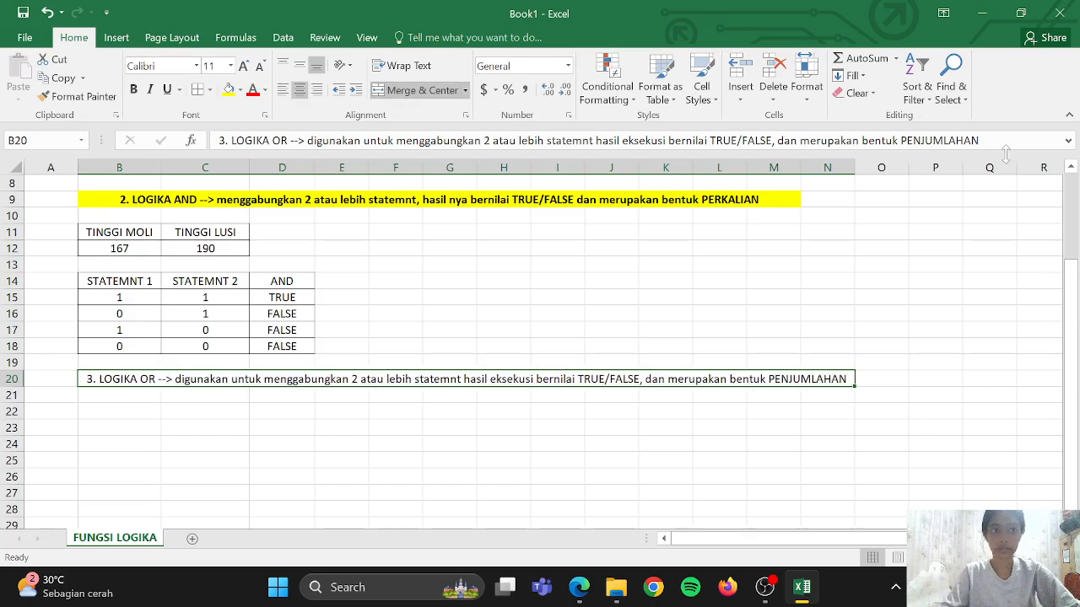
pyautogui.moveTo(979, 140); pyautogui.dragTo(899, 141)
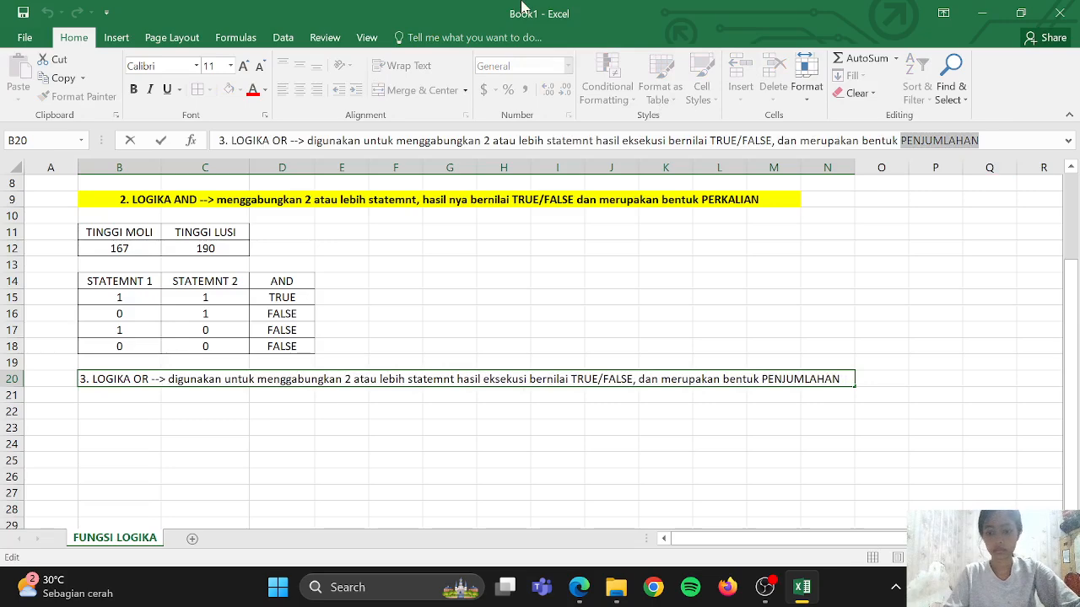
pyautogui.hotkey('ctrl', 'b')
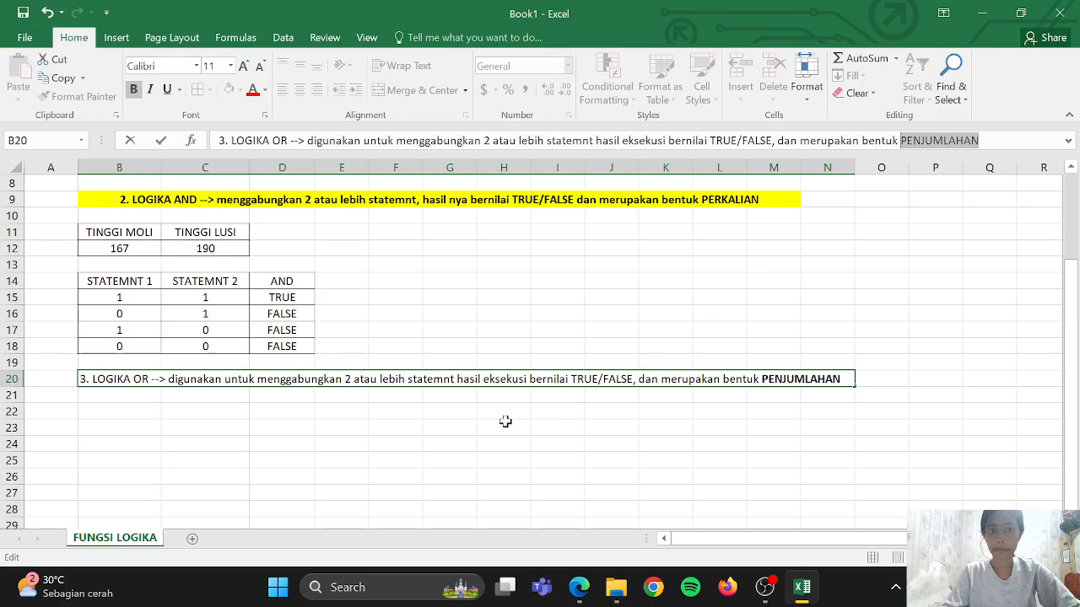
pyautogui.scroll(3, 560, 300)
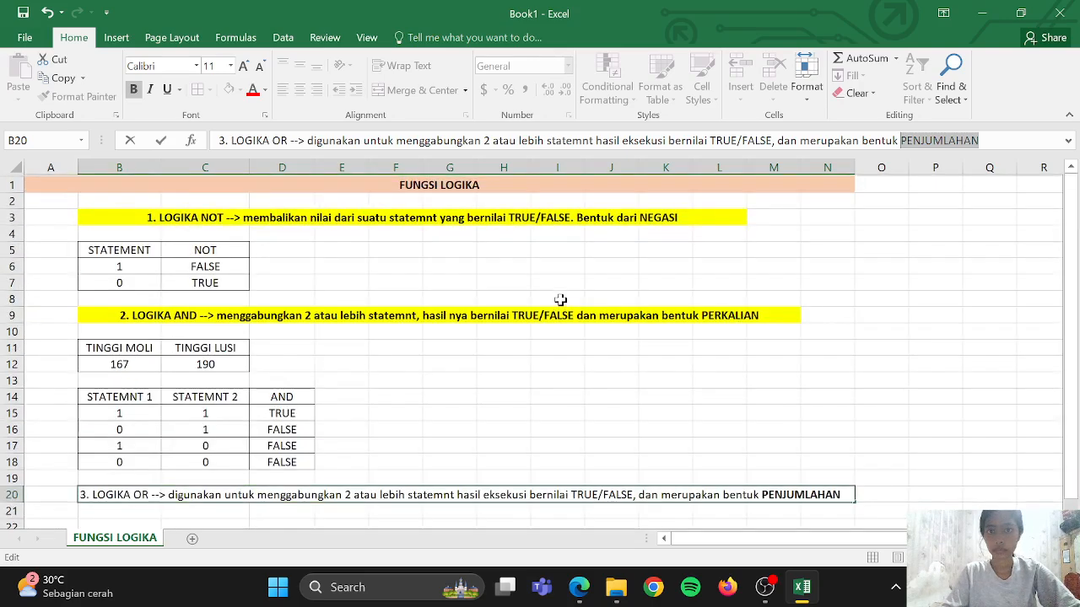
pyautogui.scroll(-2, 561, 301)
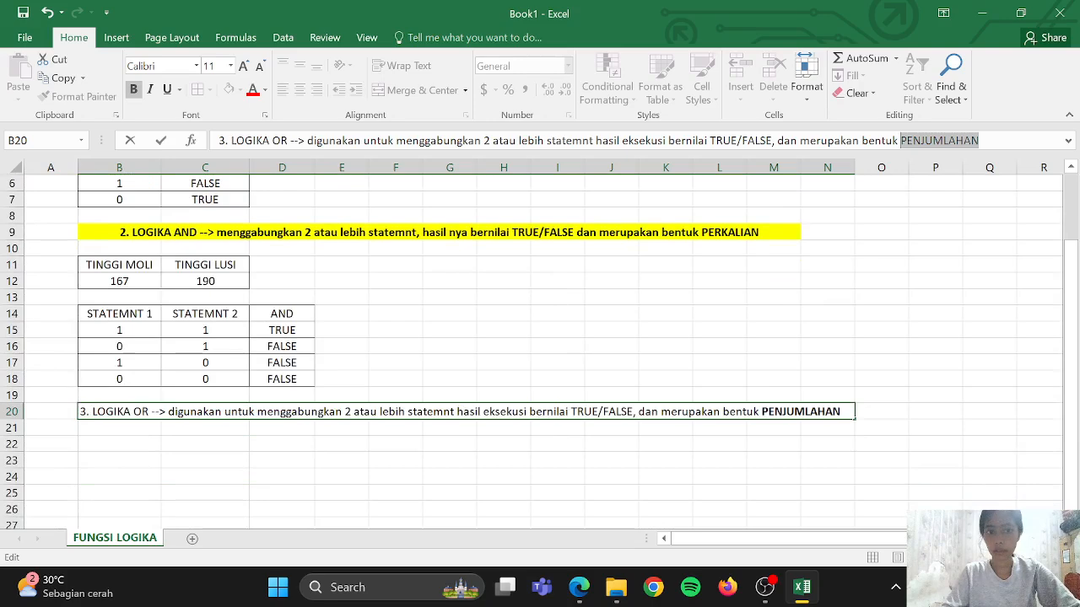
pyautogui.click(137, 93)
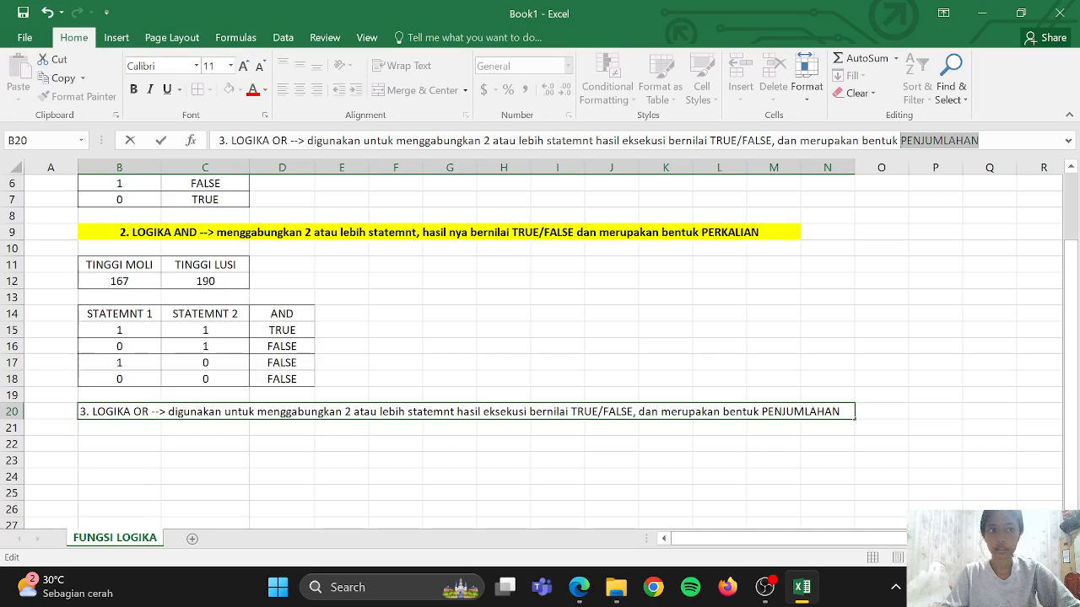
# Make the entire OR heading text in B20 bold and fill the merged cell with yellow.
pyautogui.click(979, 140)
pyautogui.moveTo(979, 140); pyautogui.dragTo(218, 140)
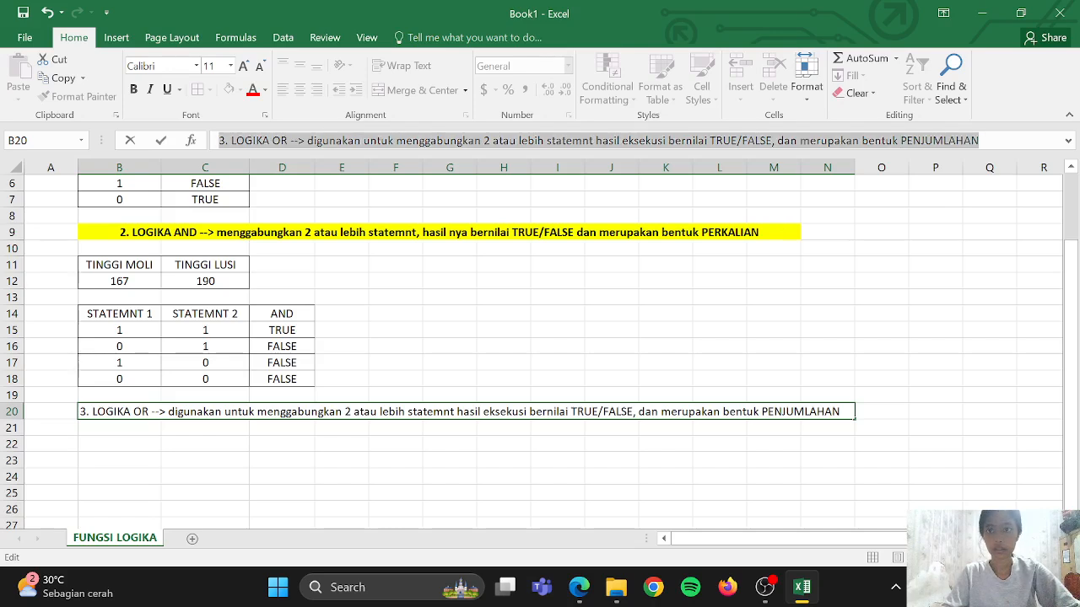
pyautogui.click(134, 90)
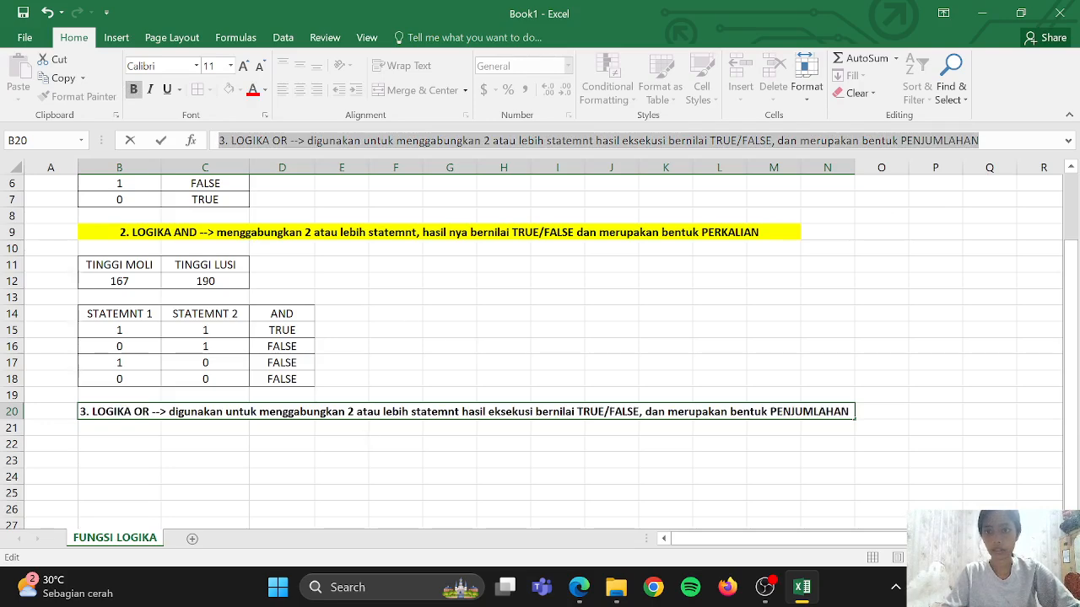
pyautogui.doubleClick(359, 412)
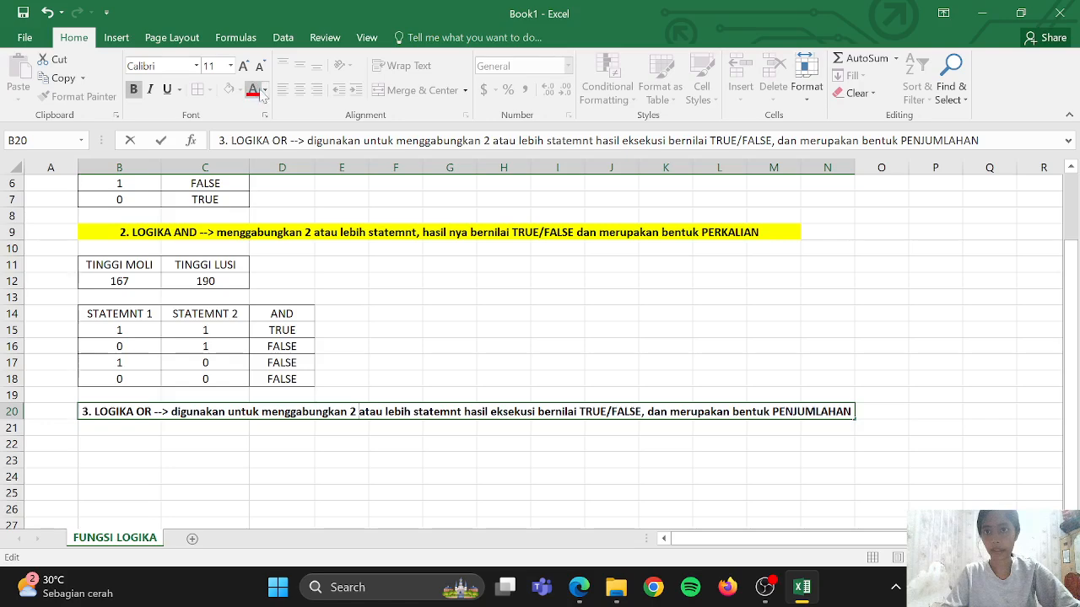
pyautogui.click(379, 299)
pyautogui.click(367, 413)
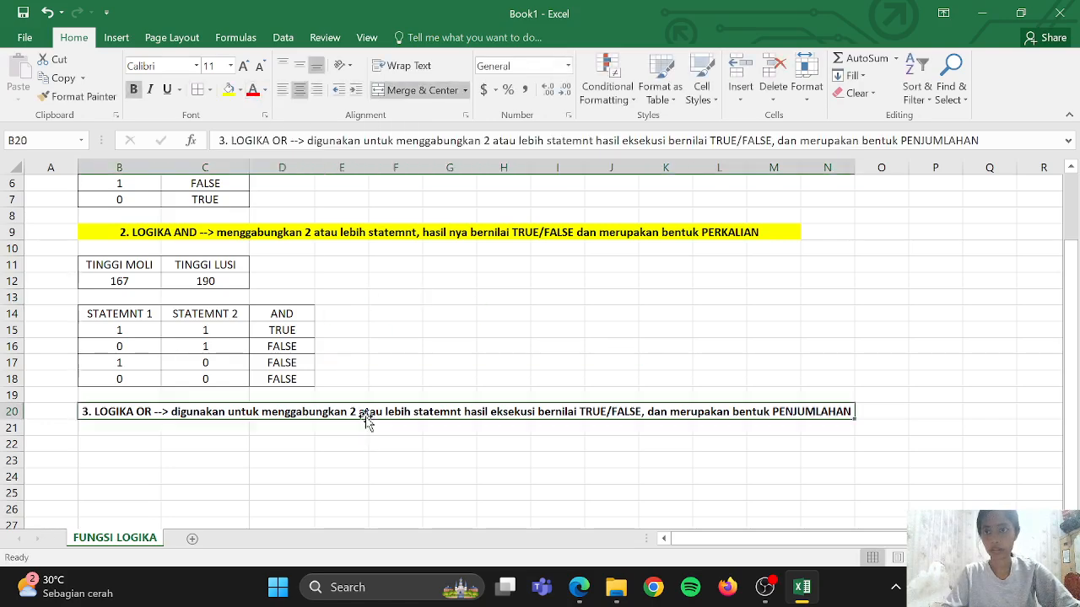
pyautogui.click(228, 91)
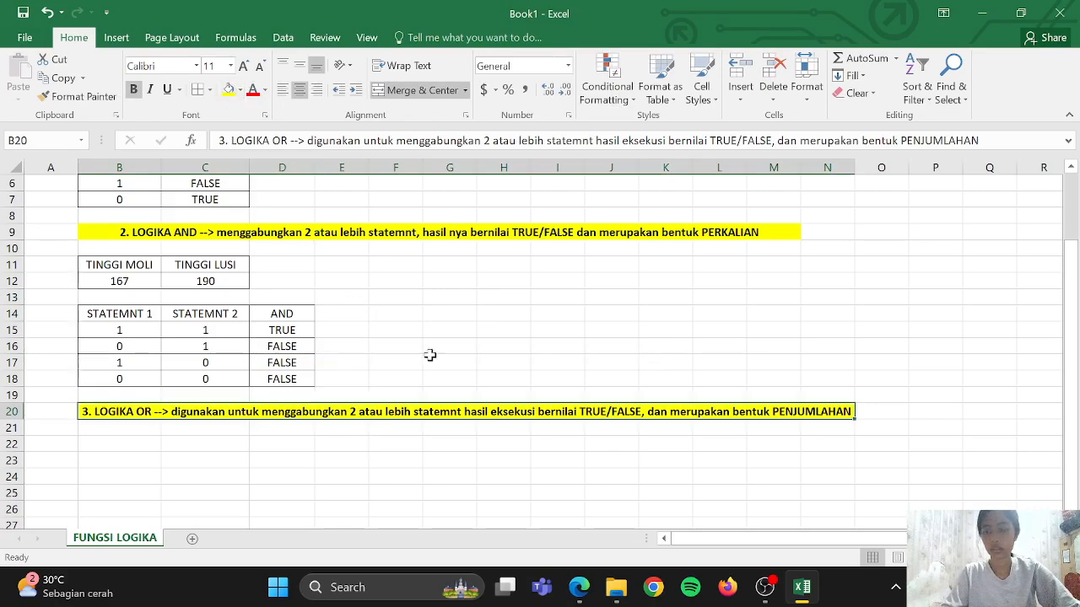
# Copy the AND table in B14:D18 and paste it below the OR heading, starting at B22.
pyautogui.scroll(-2, 431, 354)
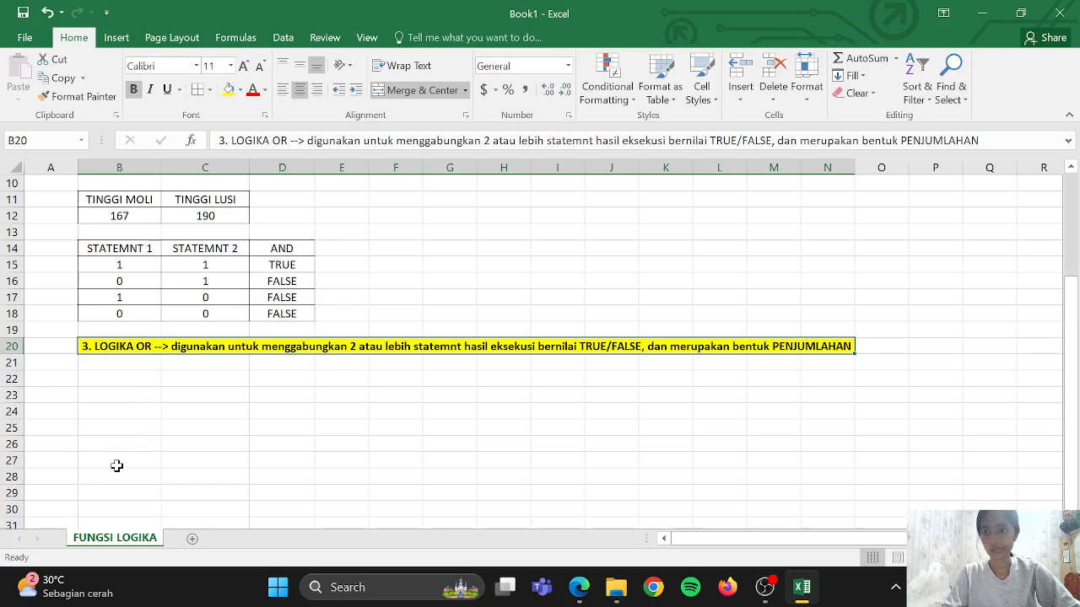
pyautogui.click(115, 381)
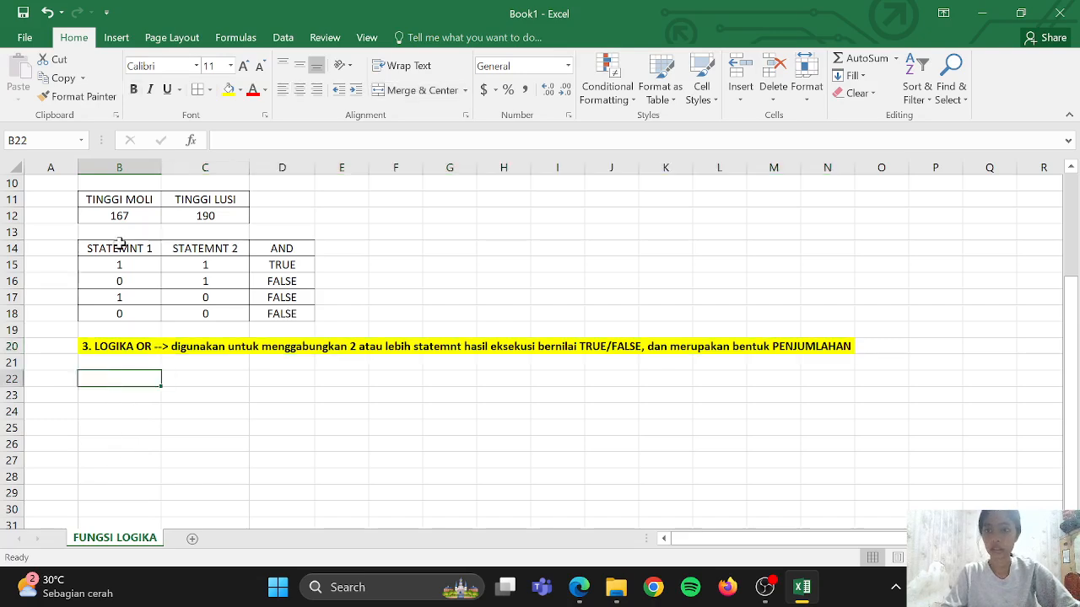
pyautogui.moveTo(119, 246); pyautogui.dragTo(283, 314)
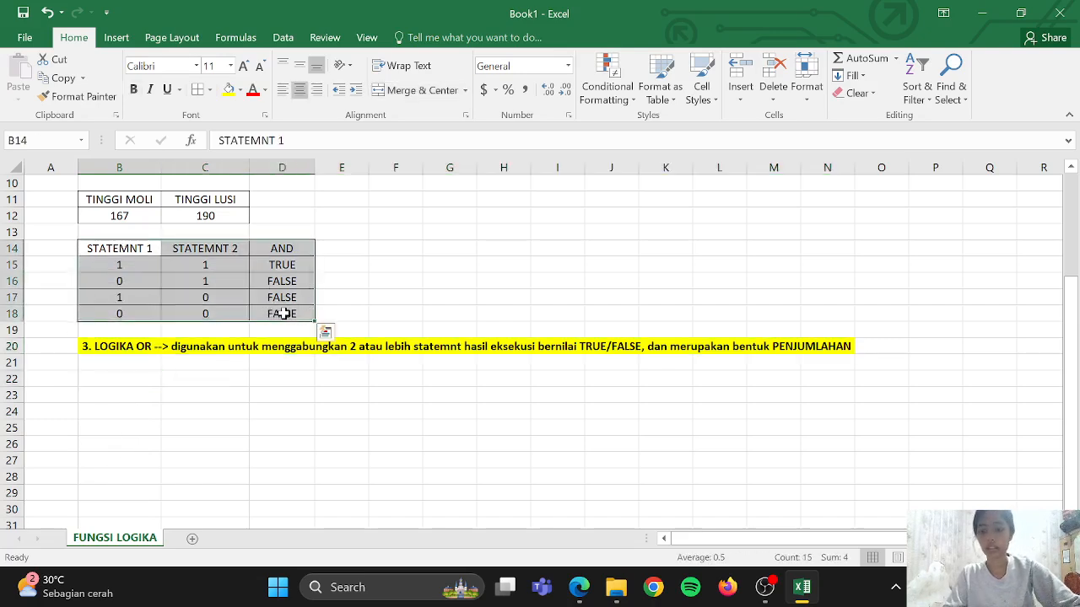
pyautogui.hotkey('ctrl', 'c')
pyautogui.click(124, 375)
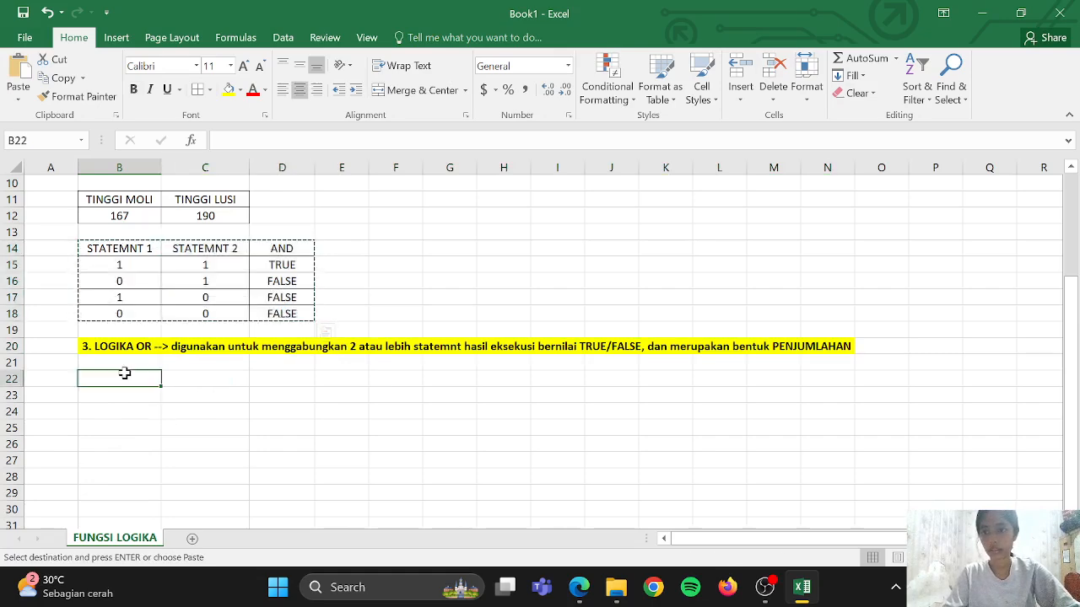
pyautogui.hotkey('ctrl', 'v')
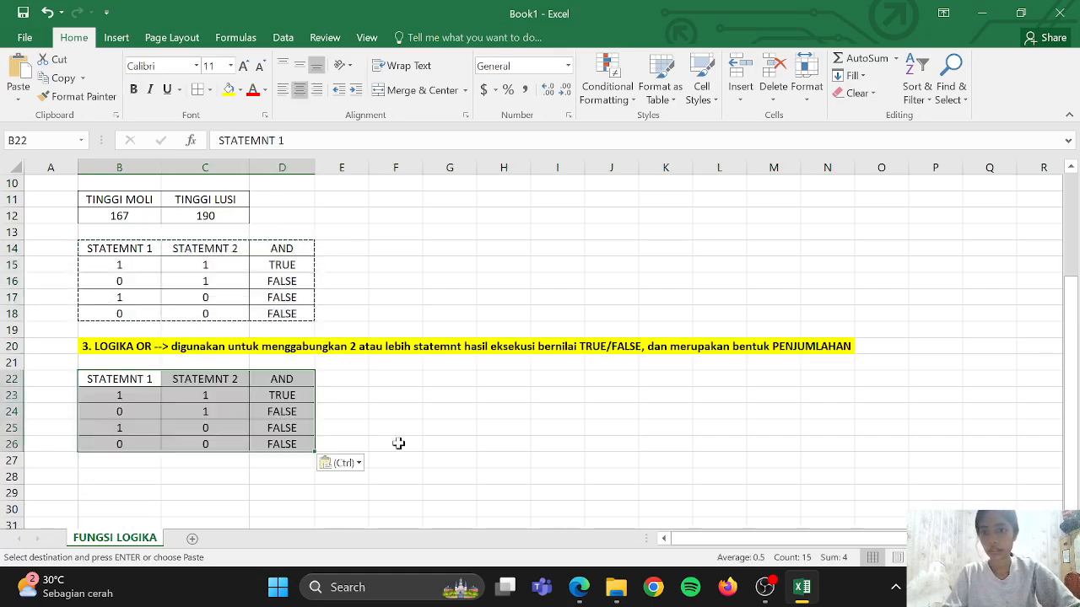
# Change the header in D22 of the copied table to "OR".
pyautogui.scroll(-1, 398, 443)
pyautogui.doubleClick(287, 364)
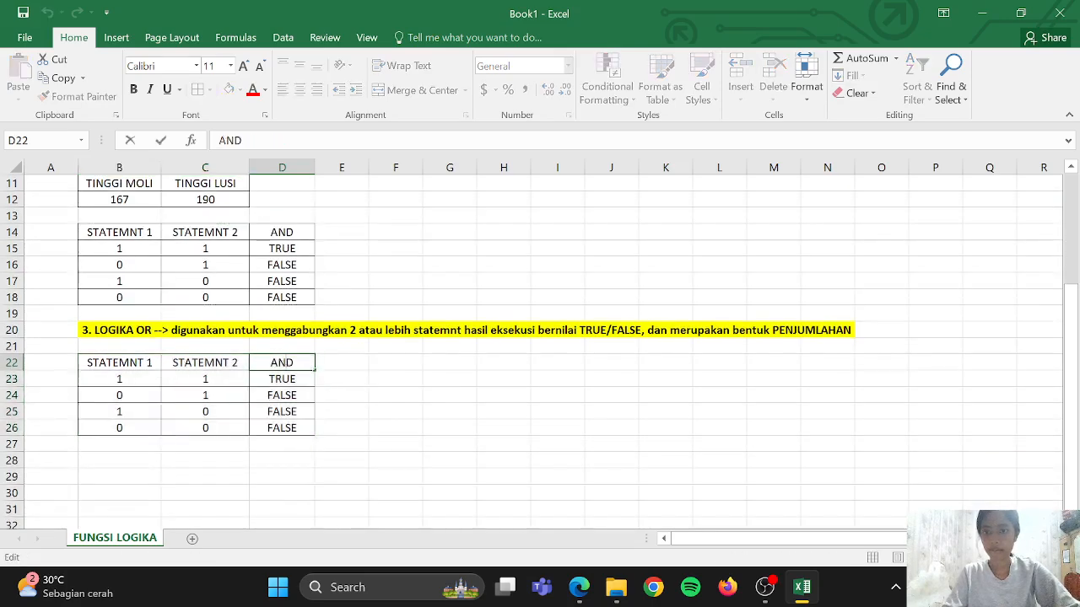
pyautogui.press('BackSpace')
pyautogui.press('BackSpace')
pyautogui.press('BackSpace')
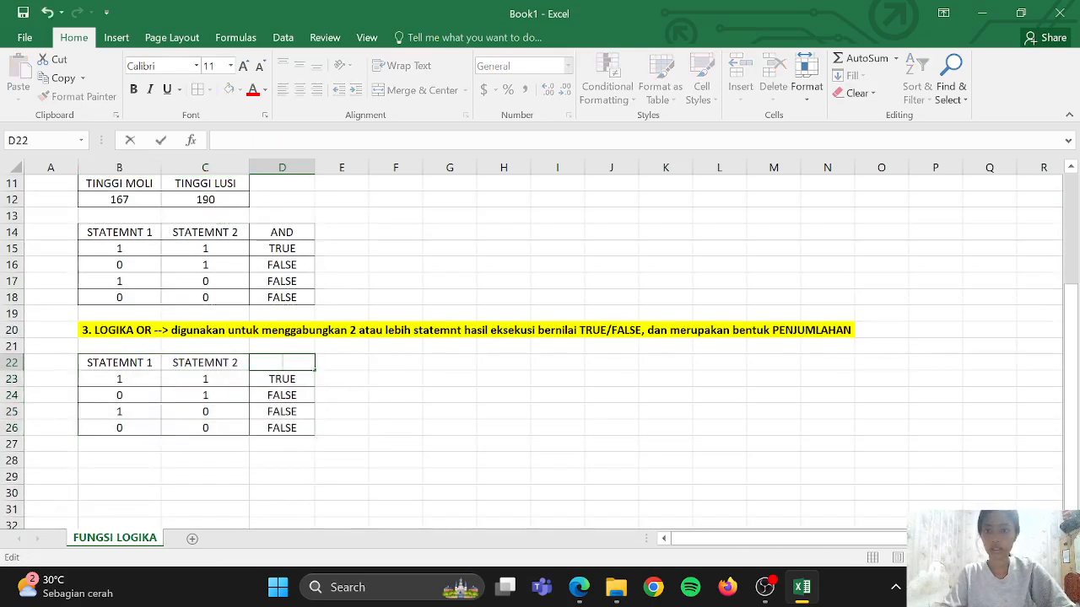
pyautogui.write('OR')
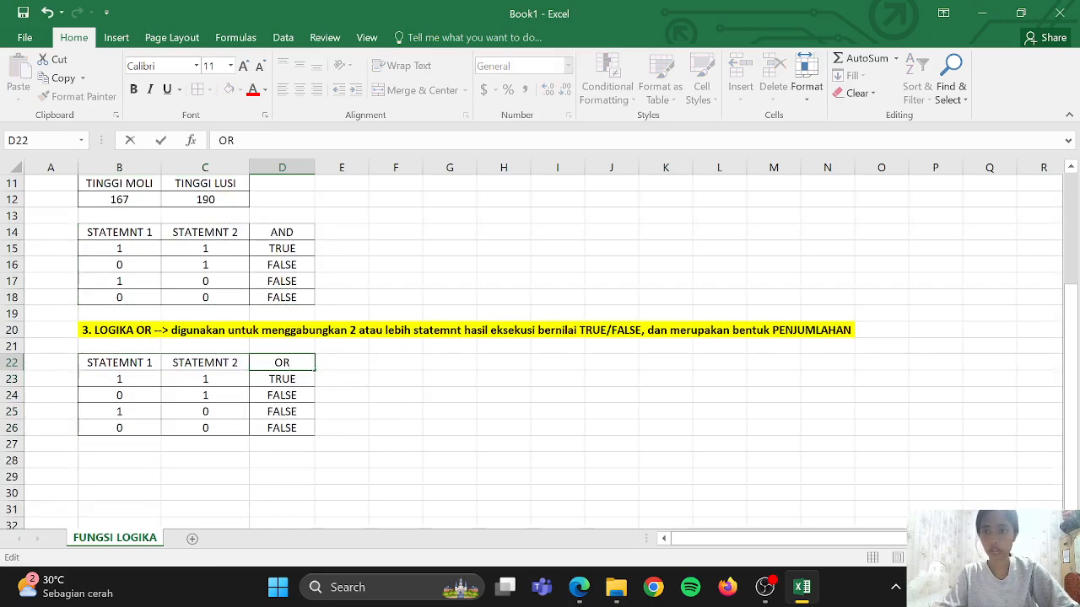
# Replace the formula in D23 with =OR(B23:C23).
pyautogui.click(301, 380)
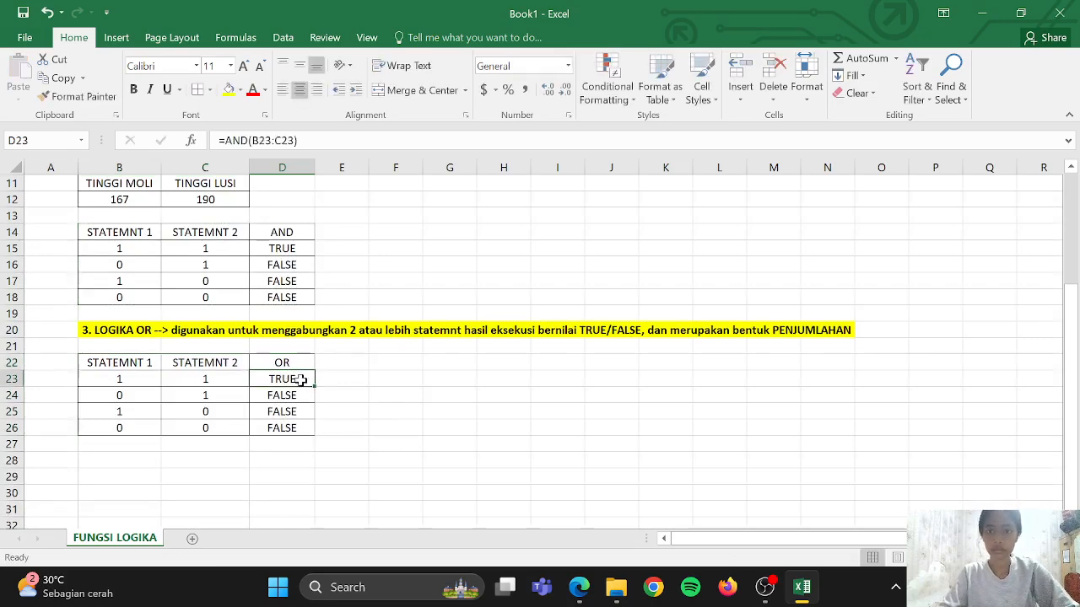
pyautogui.click(345, 133)
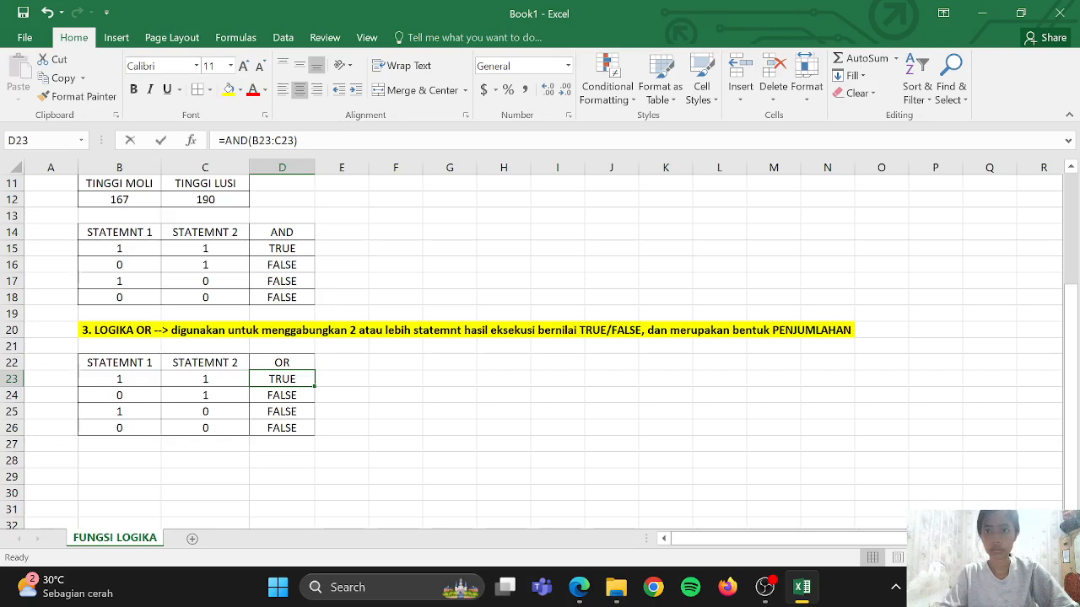
pyautogui.press('BackSpace')
pyautogui.press('BackSpace')
pyautogui.press('BackSpace')
pyautogui.press('BackSpace')
pyautogui.press('BackSpace')
pyautogui.press('BackSpace')
pyautogui.press('BackSpace')
pyautogui.press('BackSpace')
pyautogui.press('BackSpace')
pyautogui.press('BackSpace')
pyautogui.press('BackSpace')
pyautogui.press('BackSpace')
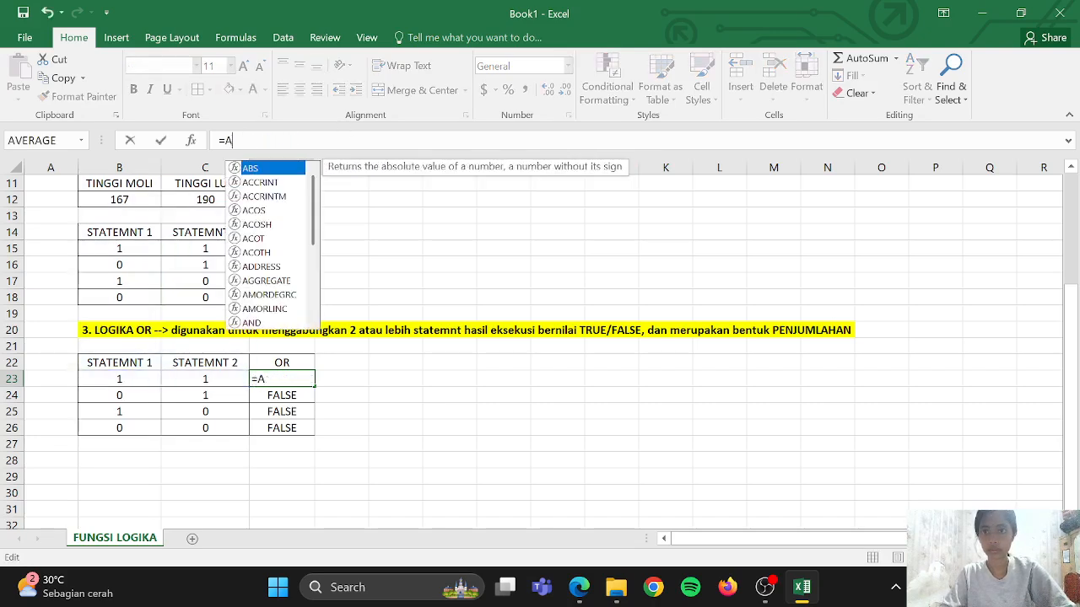
pyautogui.write('OR')
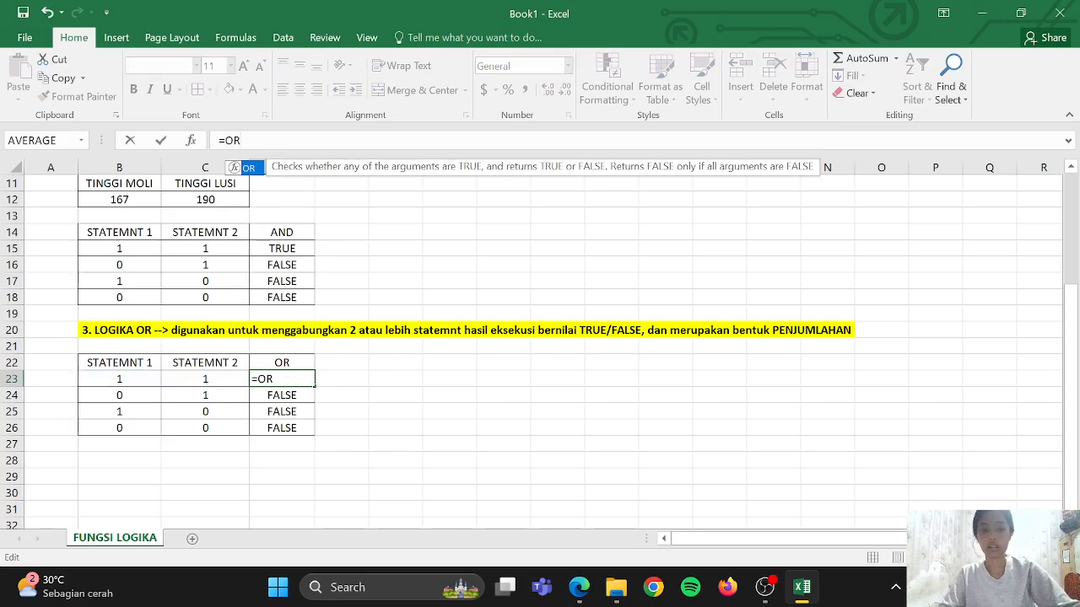
pyautogui.write('(')
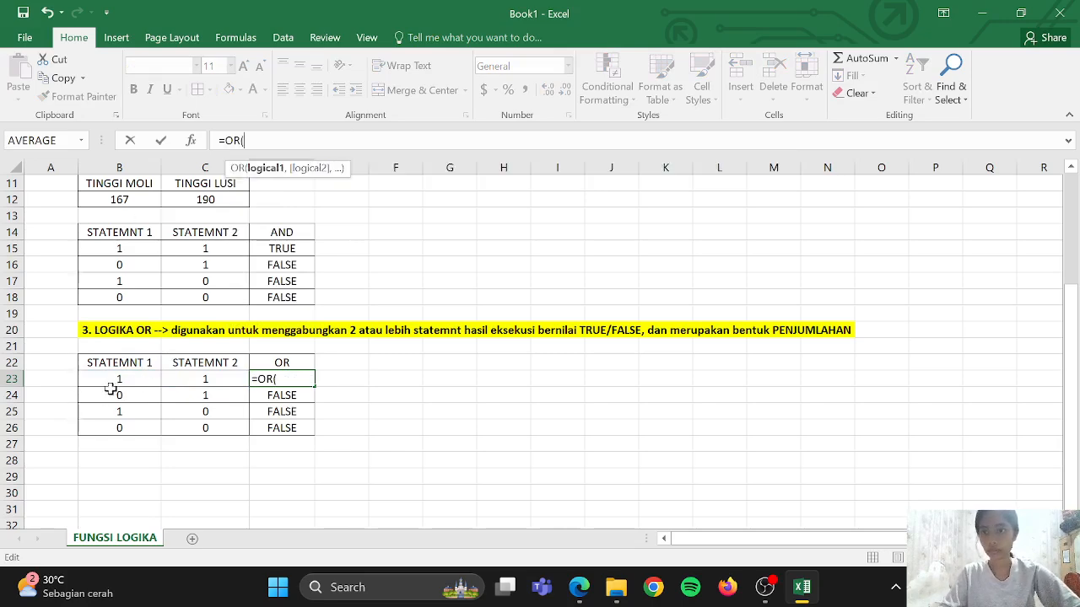
pyautogui.click(109, 381)
pyautogui.moveTo(110, 381); pyautogui.dragTo(168, 380)
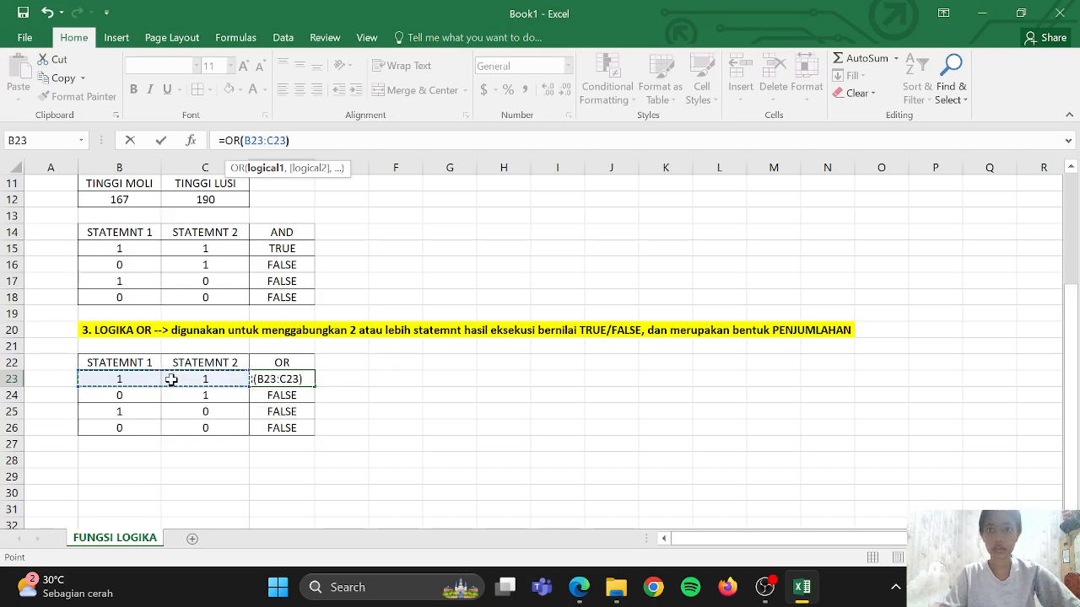
pyautogui.press('Return')
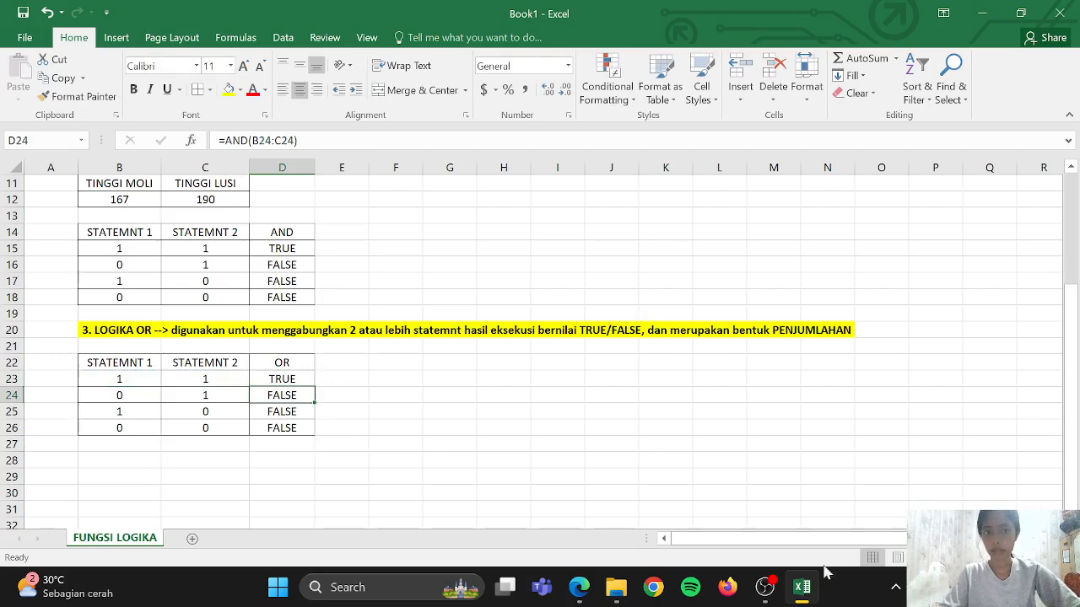
# Fill the OR formula from D23 down through D26.
pyautogui.scroll(-1, 806, 376)
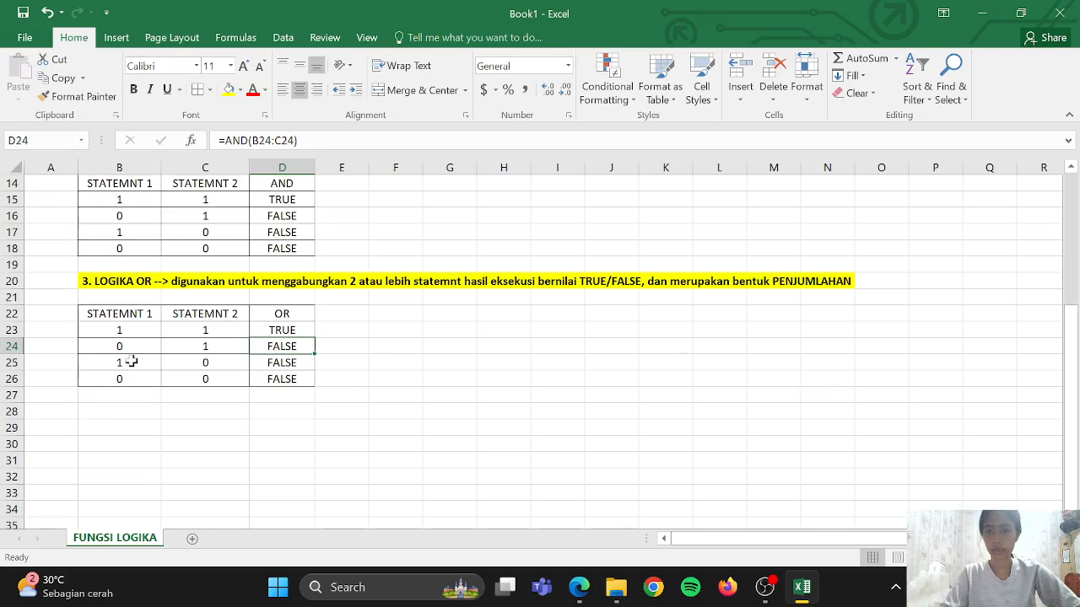
pyautogui.click(266, 326)
pyautogui.moveTo(314, 337); pyautogui.dragTo(317, 386)
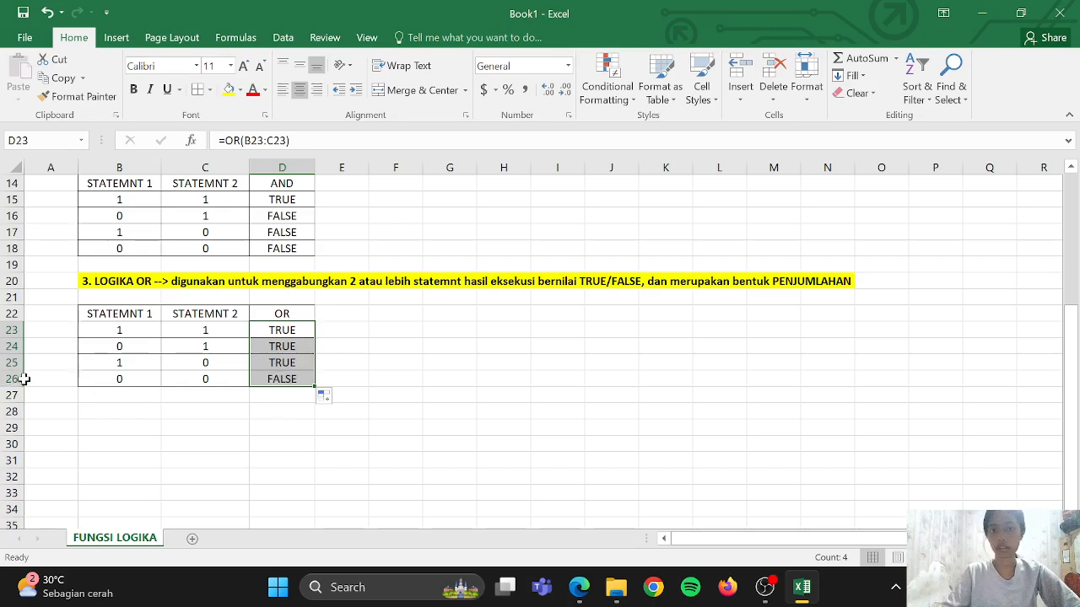
pyautogui.scroll(2, 404, 242)
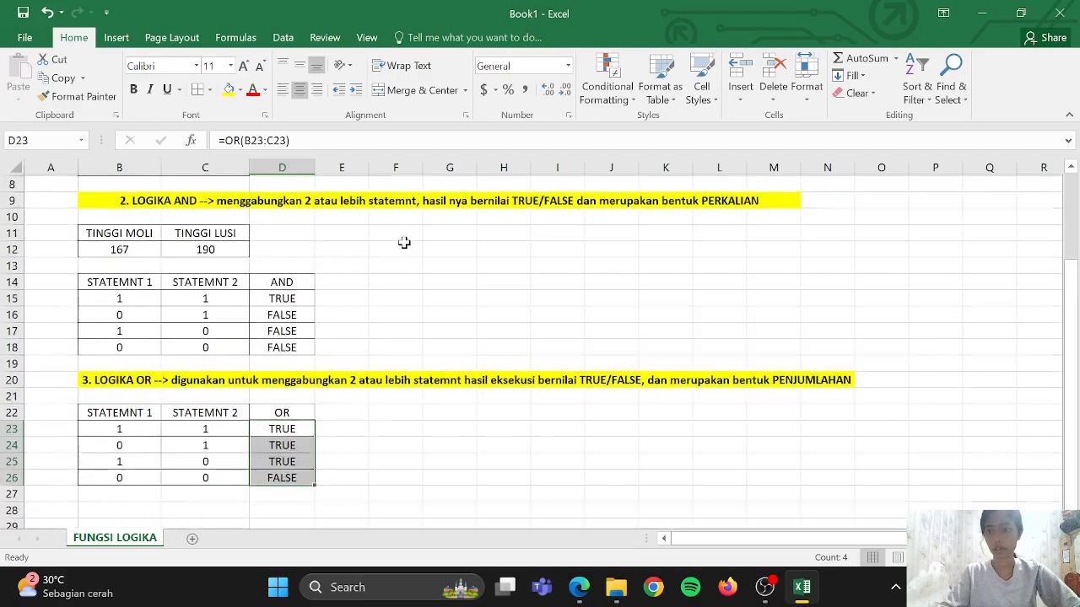
pyautogui.scroll(-1, 390, 424)
pyautogui.scroll(4, 391, 424)
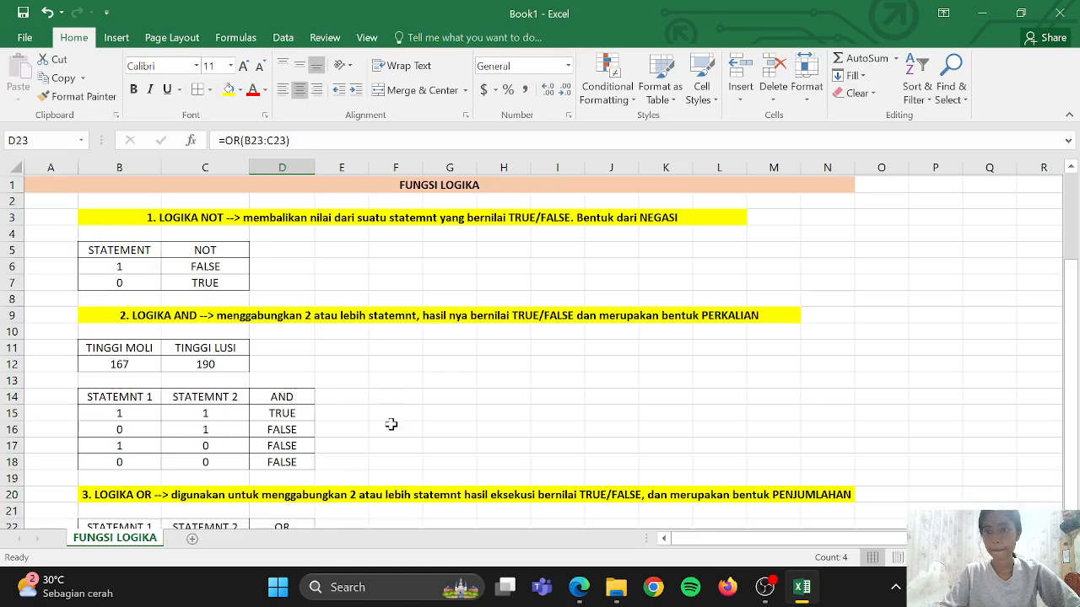
pyautogui.scroll(-2, 390, 425)
pyautogui.scroll(-3, 390, 425)
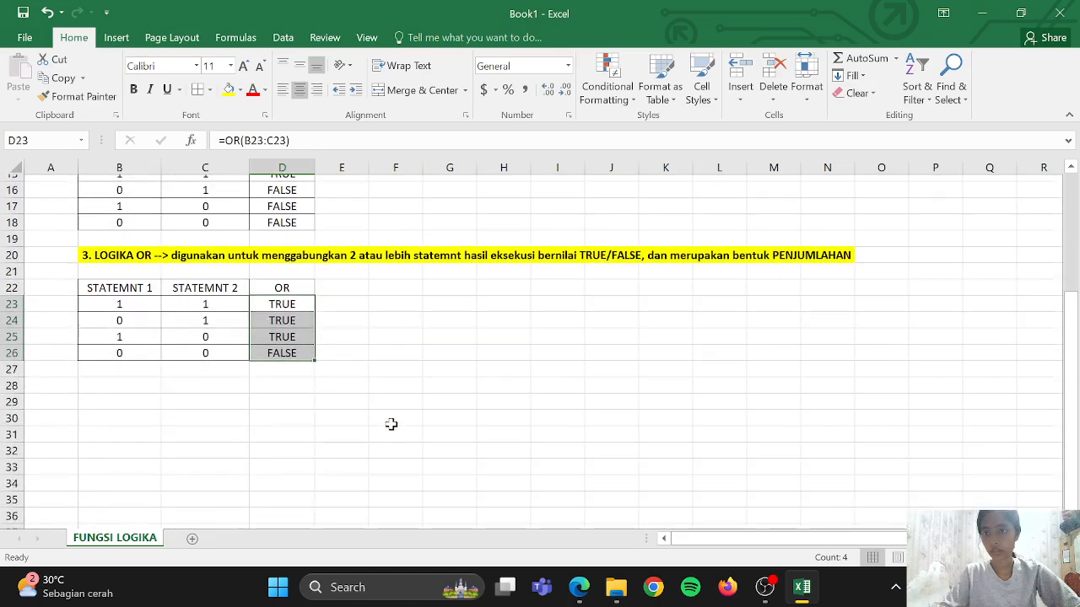
# Start the IF section heading in B28, below the OR table, with the text "4. LOGIKA IF -->".
pyautogui.click(141, 383)
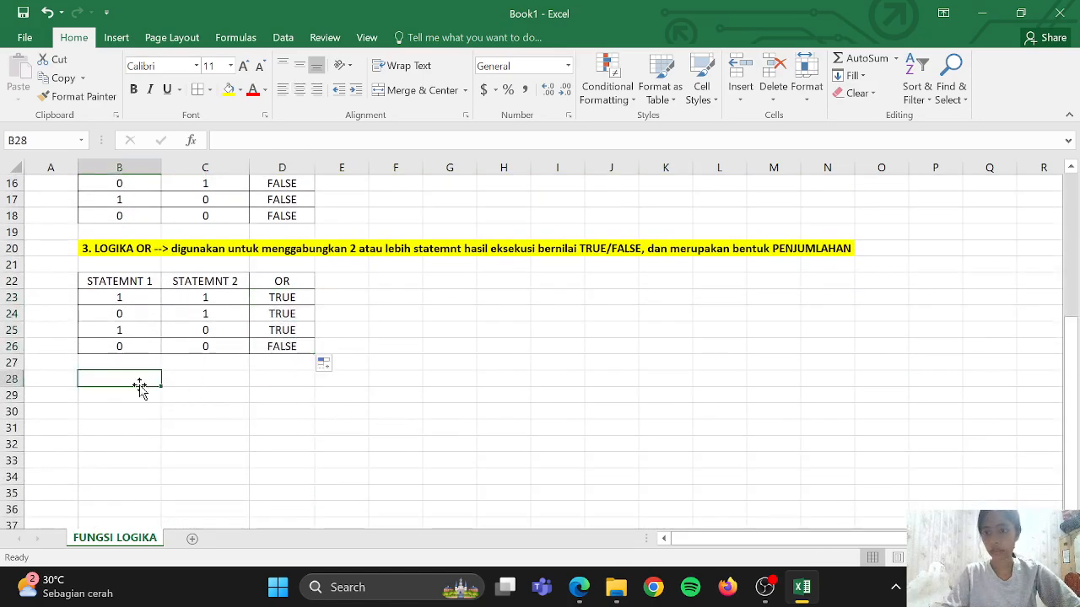
pyautogui.write('4.')
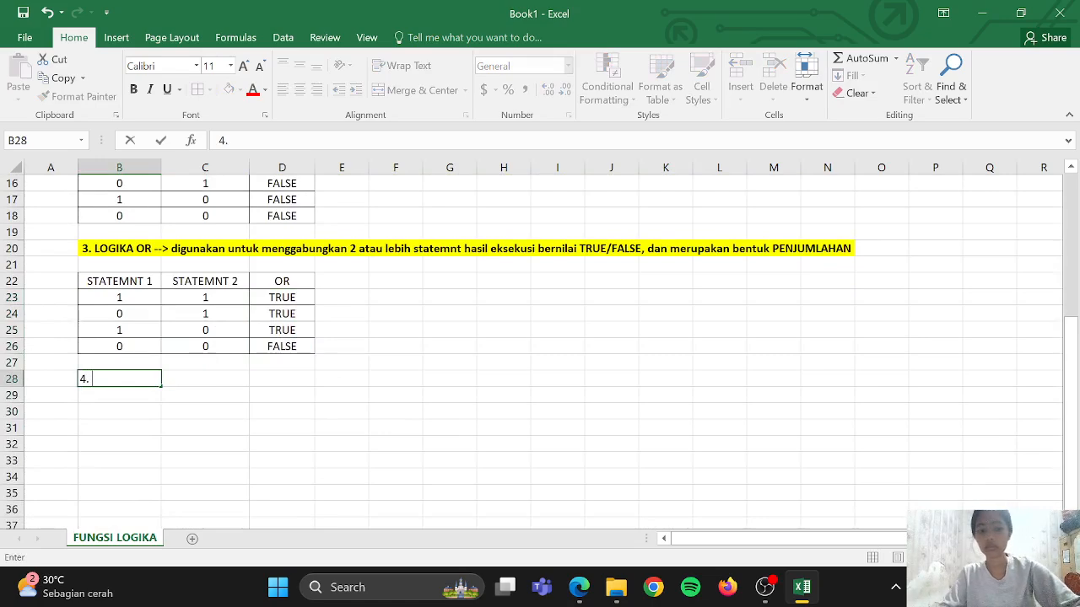
pyautogui.write(' LOGIKA IF -->')
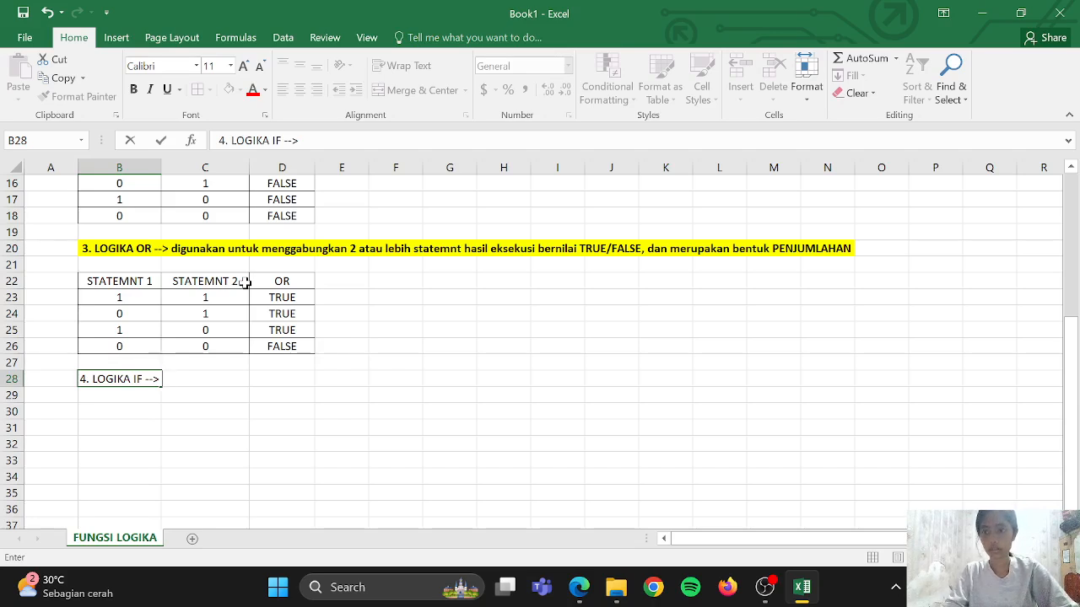
pyautogui.write('UNTUK M')
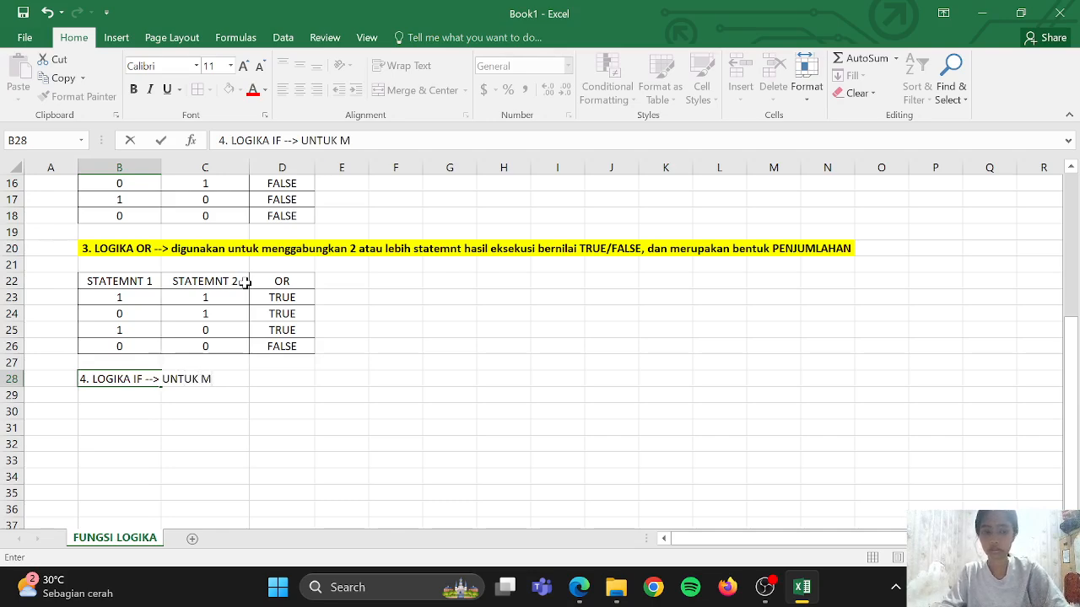
pyautogui.press('BackSpace')
pyautogui.press('BackSpace')
pyautogui.press('BackSpace')
pyautogui.press('BackSpace')
pyautogui.press('BackSpace')
pyautogui.press('BackSpace')
pyautogui.press('BackSpace')
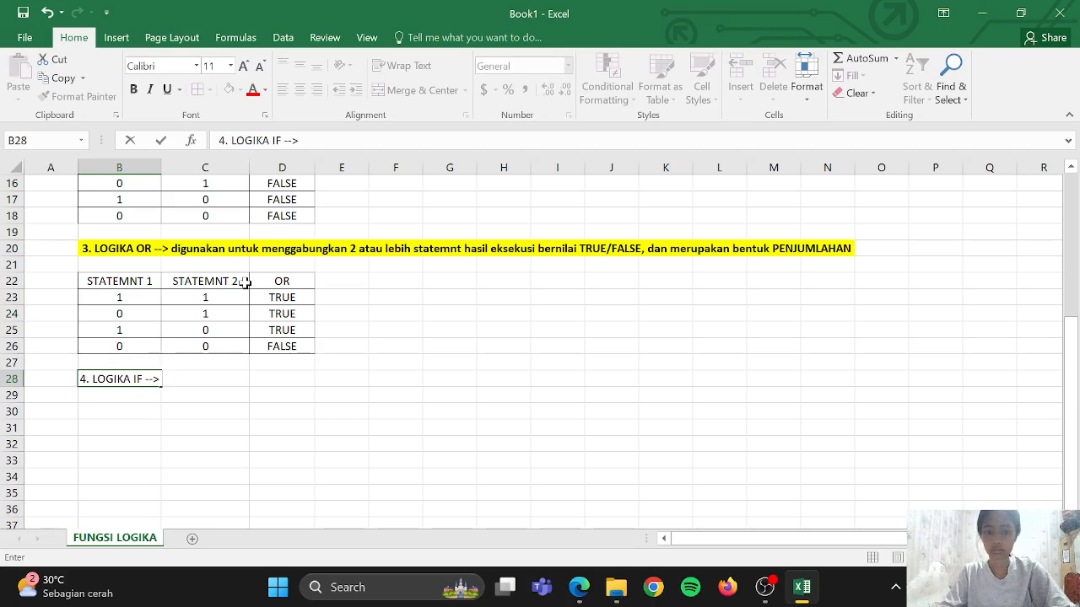
# Continue the heading in B28 with "untuk mengambil keputusan dari 2 atau lebih".
pyautogui.write('untuk mengambil')
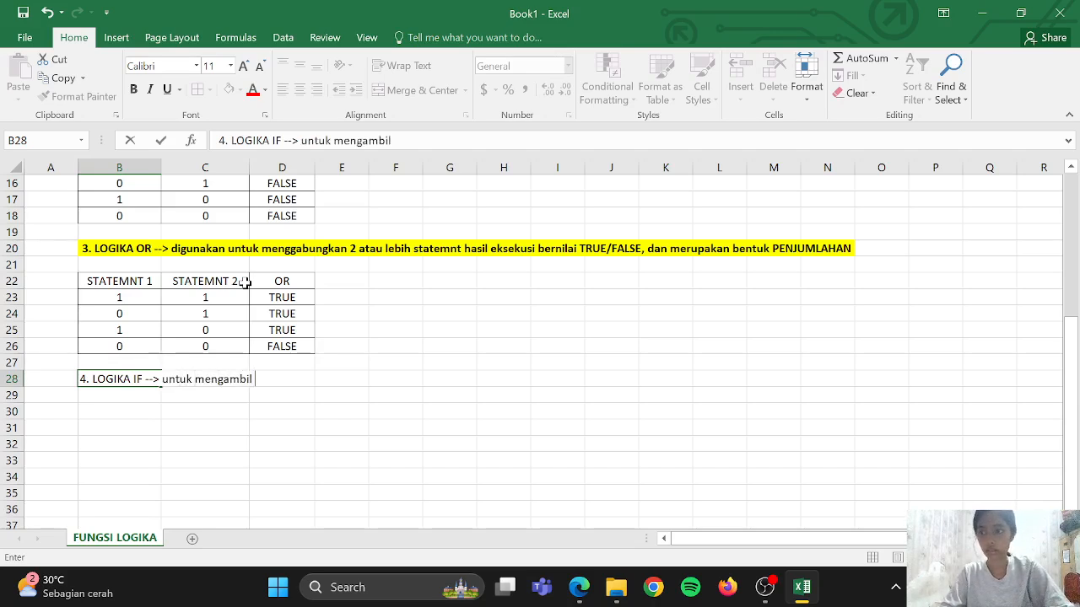
pyautogui.write(' ku')
pyautogui.press('BackSpace')
pyautogui.write('e')
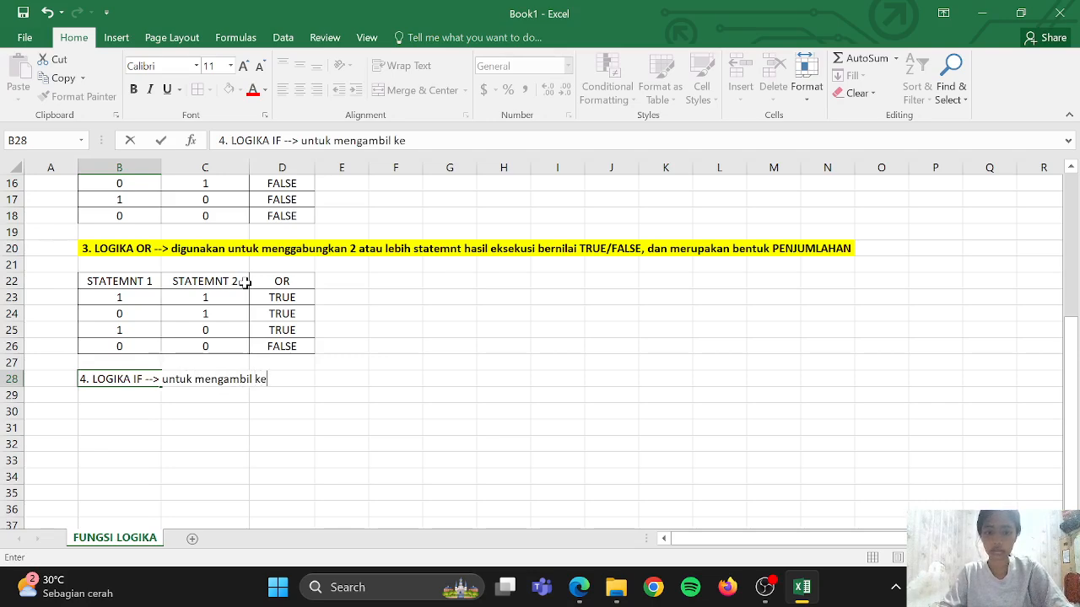
pyautogui.write('putusan ')
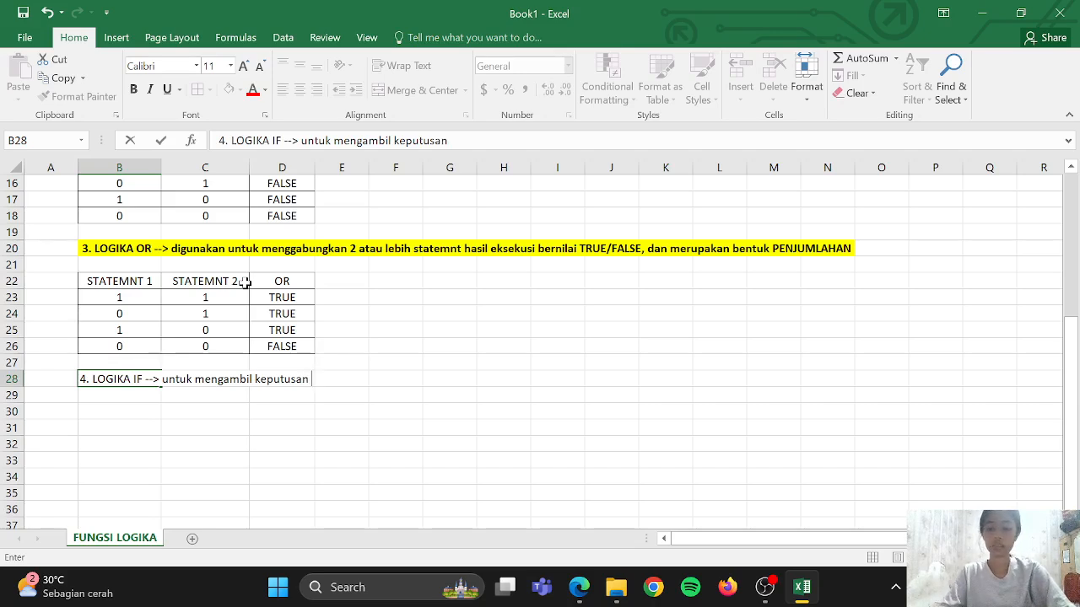
pyautogui.write('dari')
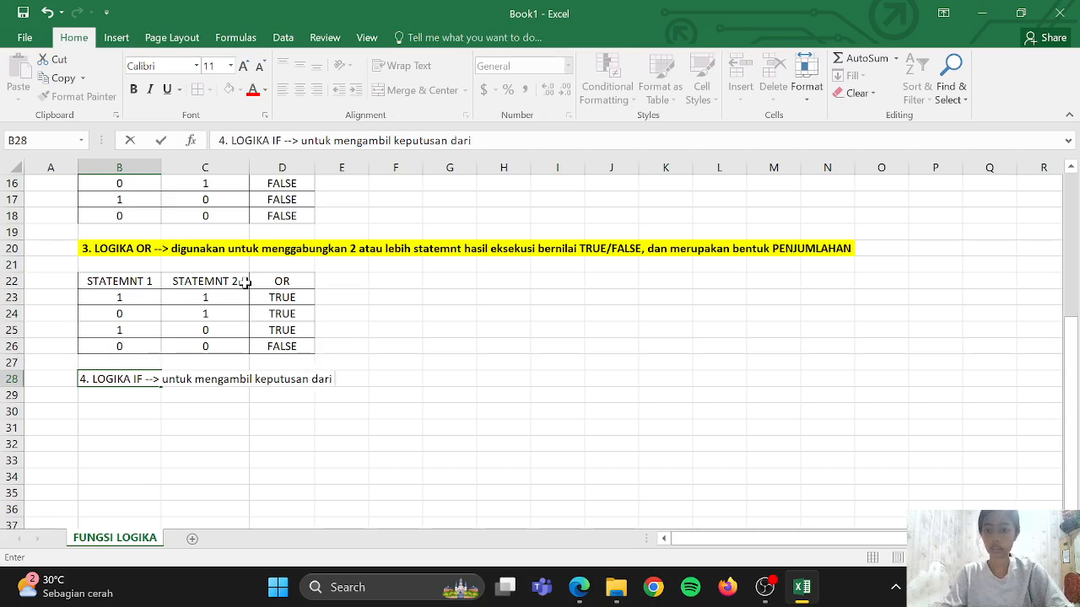
pyautogui.write(' 2 ata')
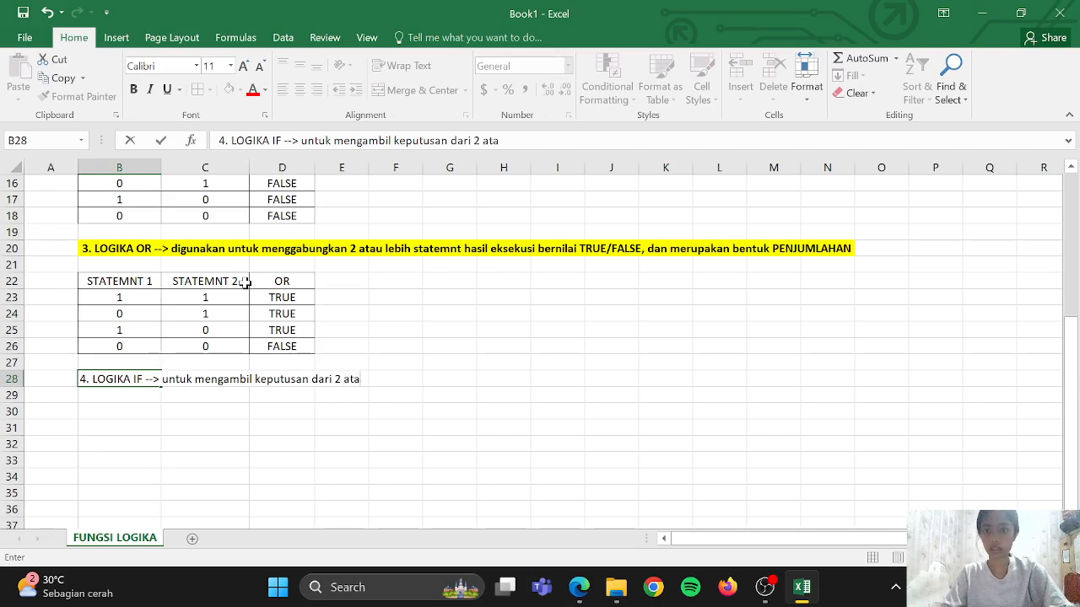
pyautogui.write('u lebih ')
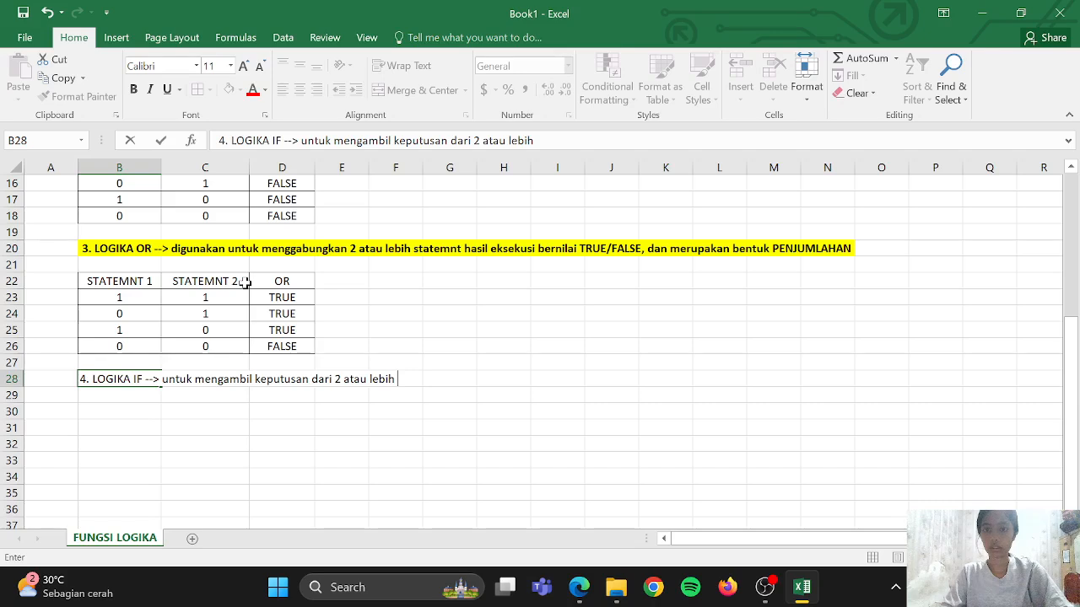
pyautogui.write('statemnt')
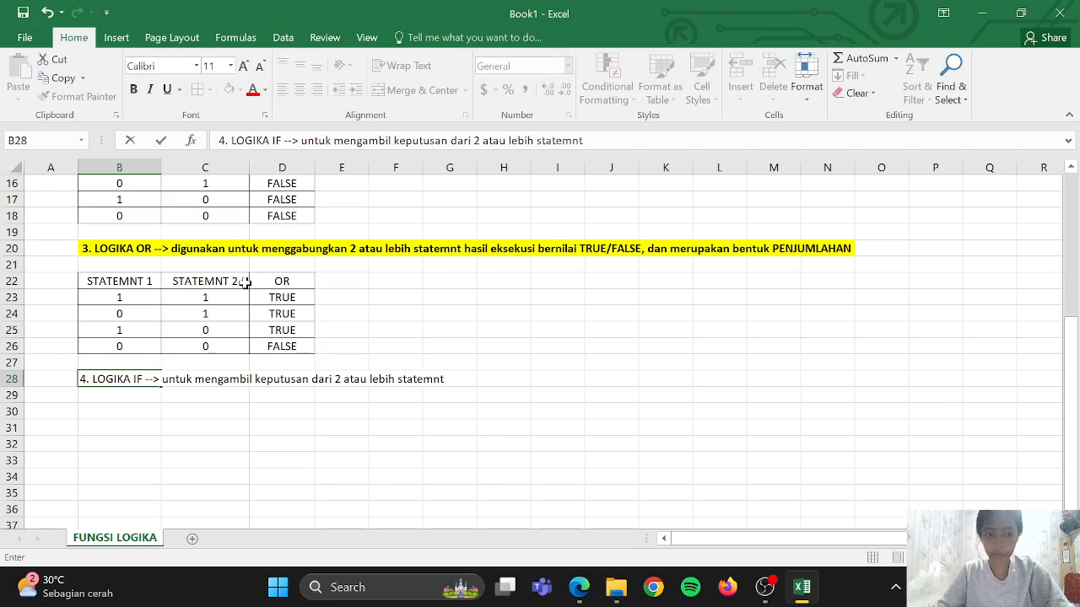
pyautogui.press('BackSpace')
pyautogui.press('BackSpace')
pyautogui.press('BackSpace')
pyautogui.press('BackSpace')
pyautogui.press('BackSpace')
pyautogui.press('BackSpace')
pyautogui.press('BackSpace')
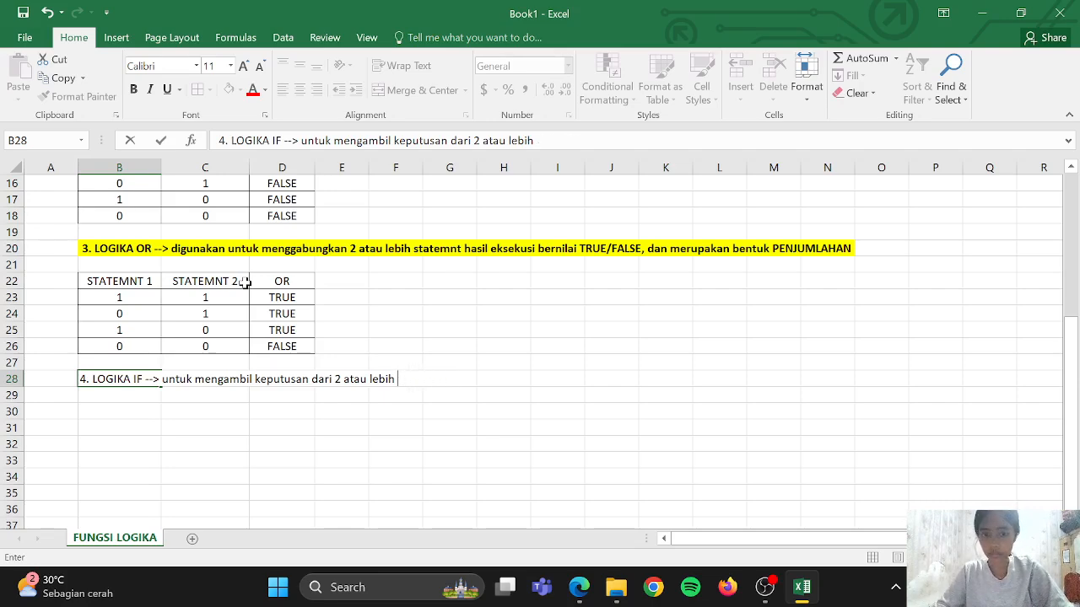
# Complete the heading in B28 with "keadaan/kondisi, hasil eksekusi dapat di tulis sesuai yang diinginkan".
pyautogui.write('keadaa')
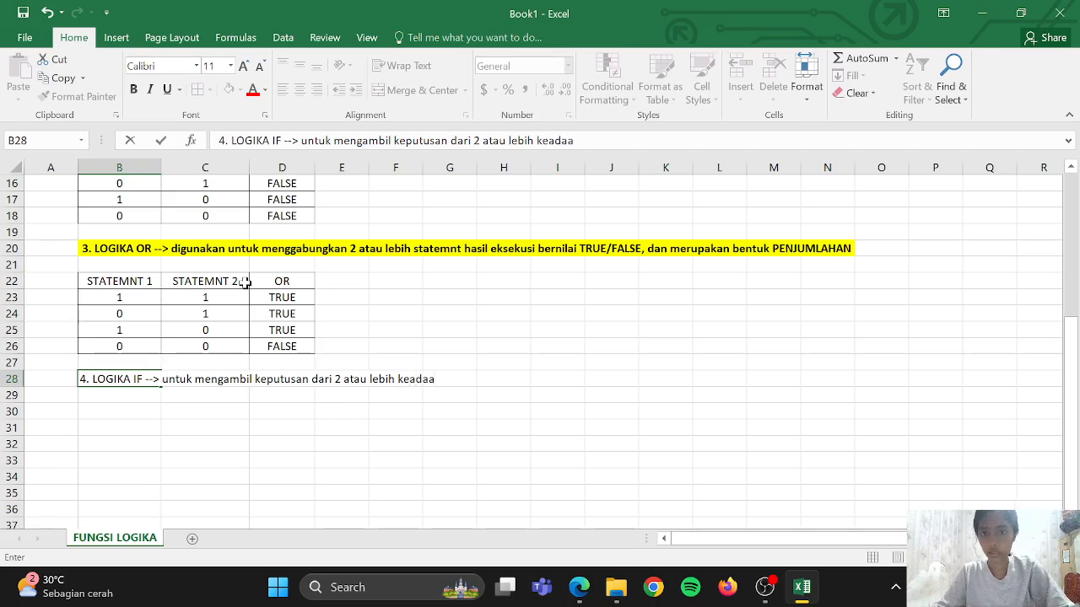
pyautogui.write('n/')
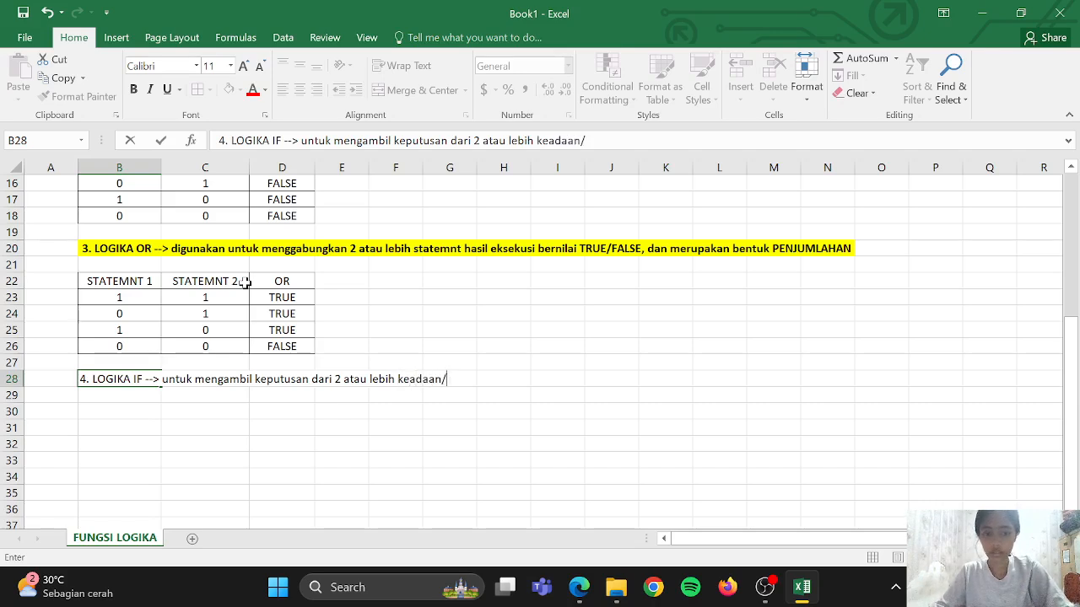
pyautogui.write('kondisi')
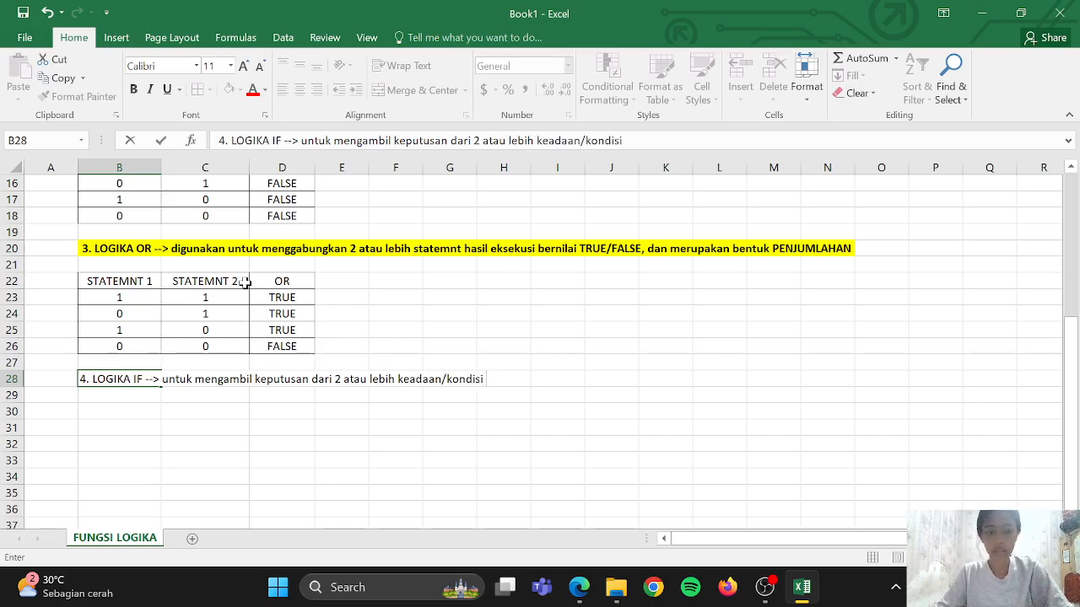
pyautogui.write(', ha')
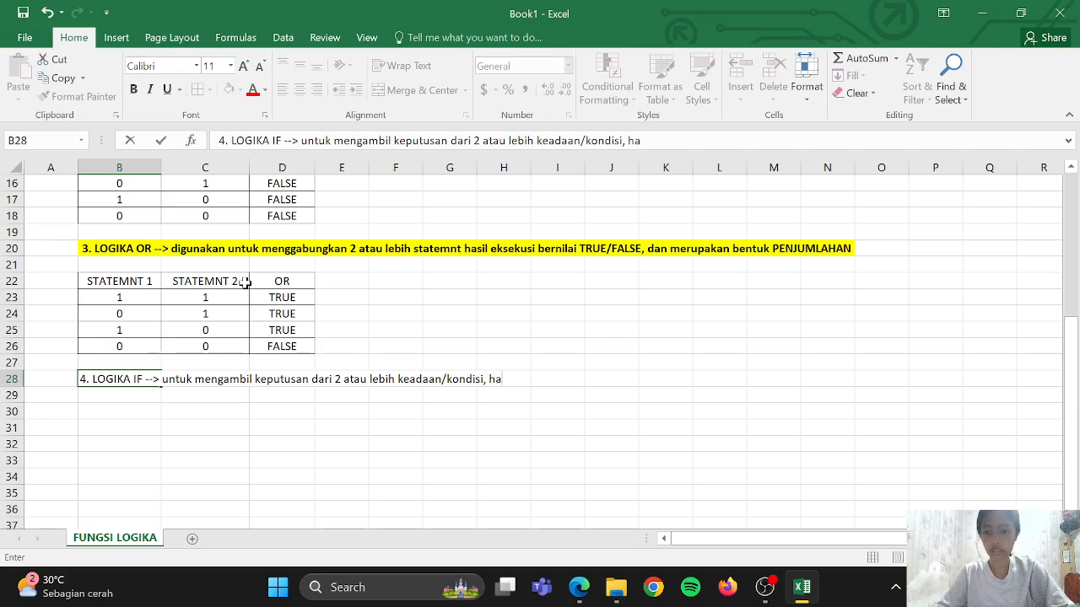
pyautogui.write('sil ek')
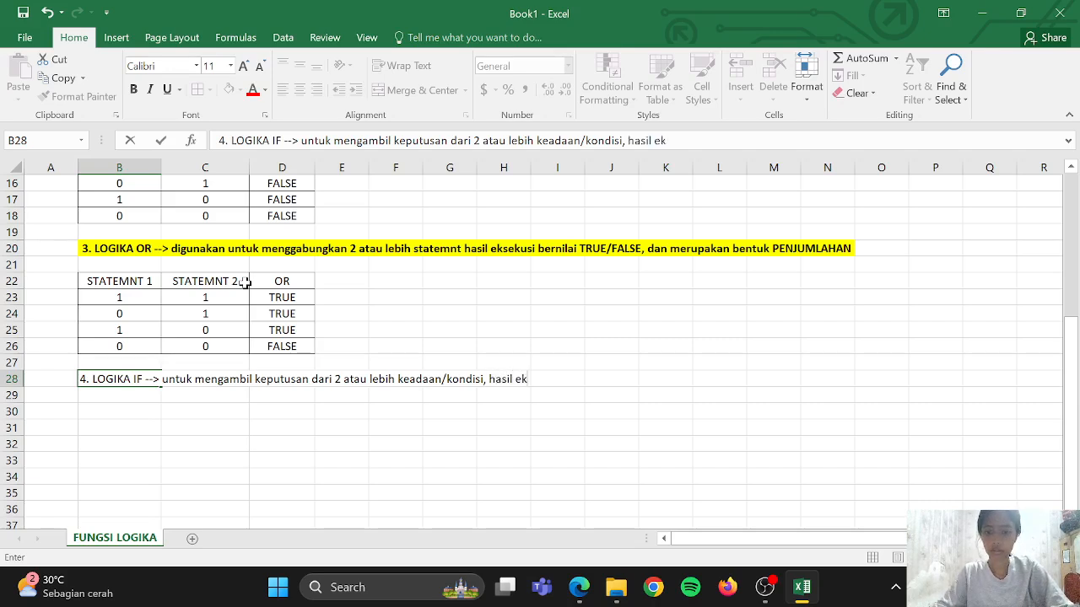
pyautogui.write('sekusi')
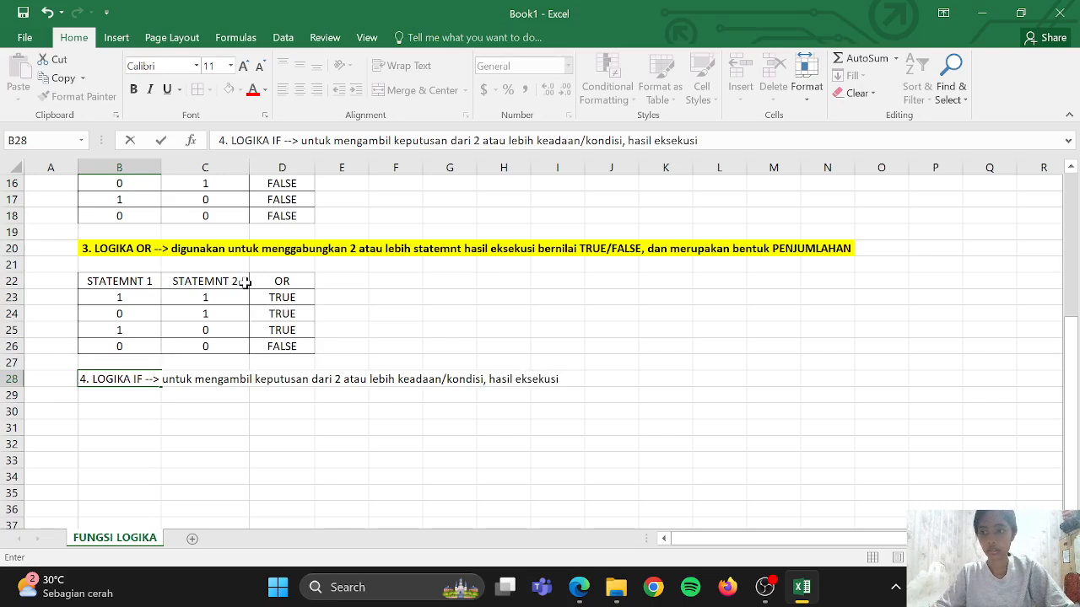
pyautogui.write(' dapat d')
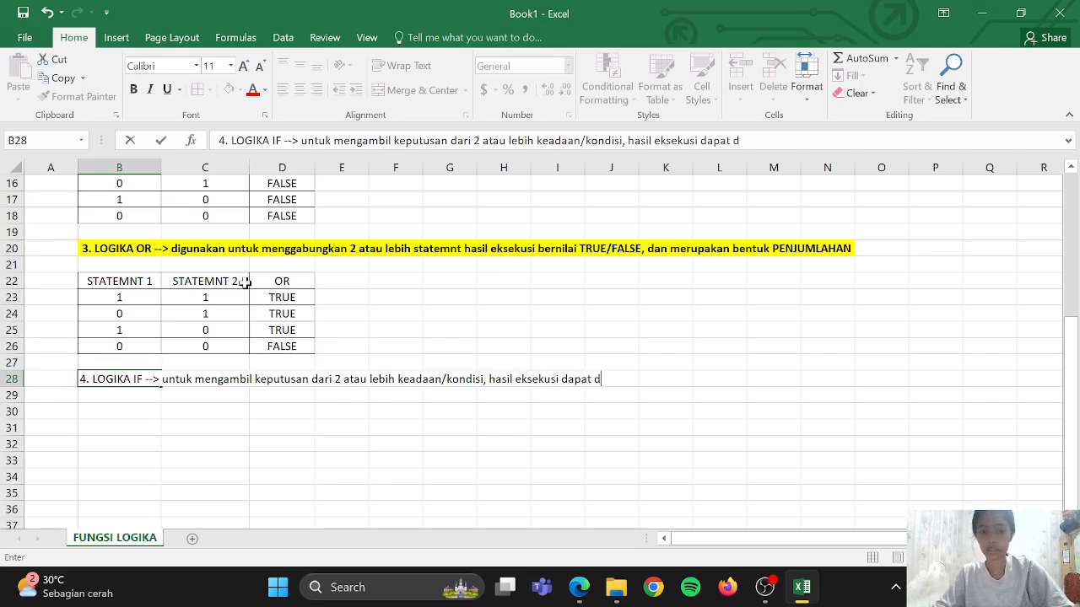
pyautogui.write('i tulis s')
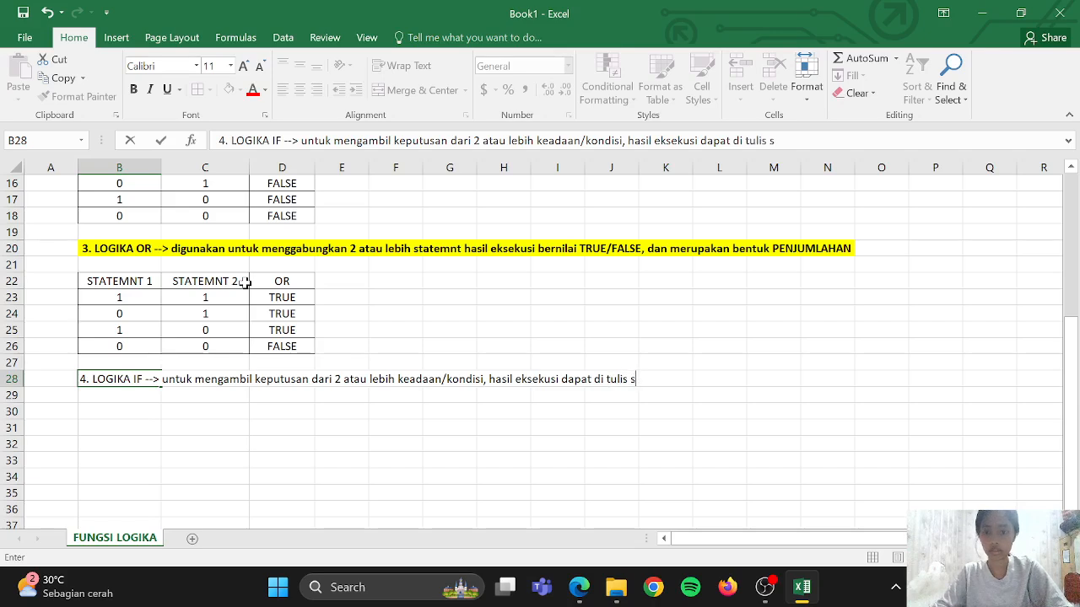
pyautogui.write('esuai')
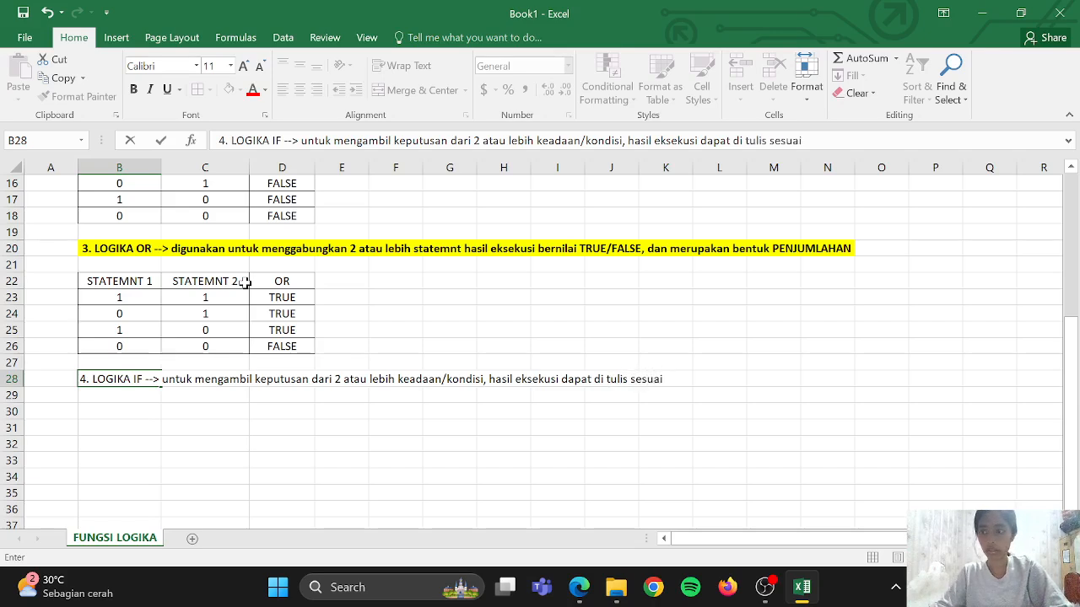
pyautogui.write(' yang')
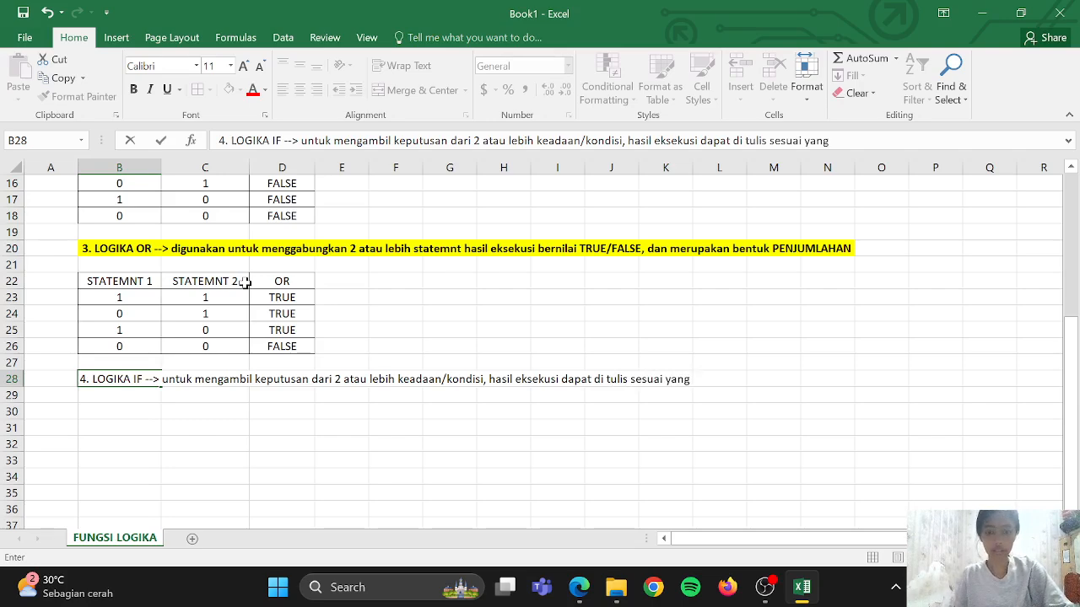
pyautogui.write(' d')
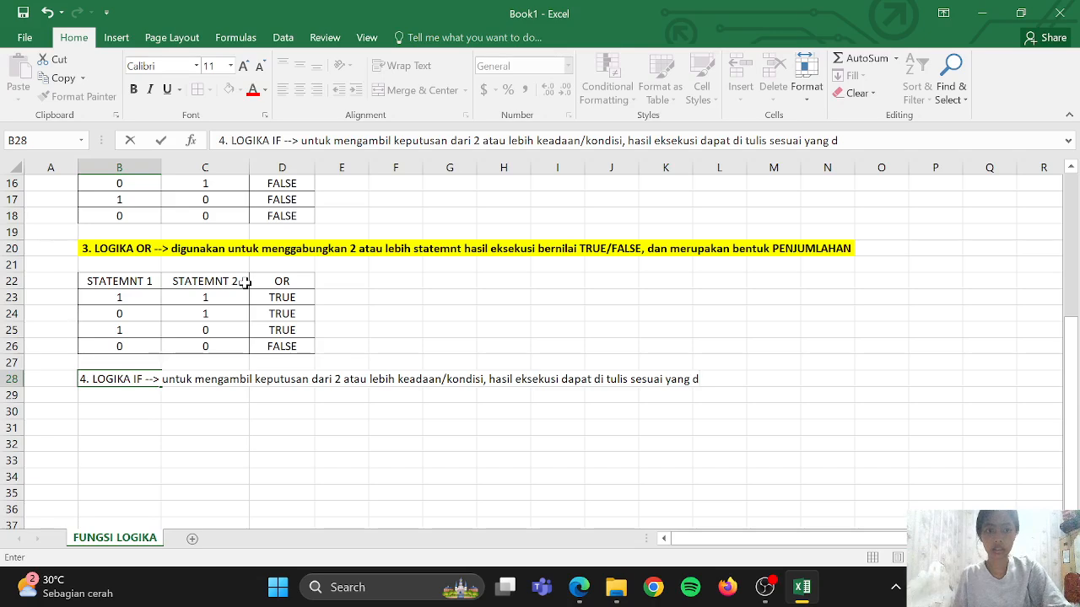
pyautogui.write('iinginkan')
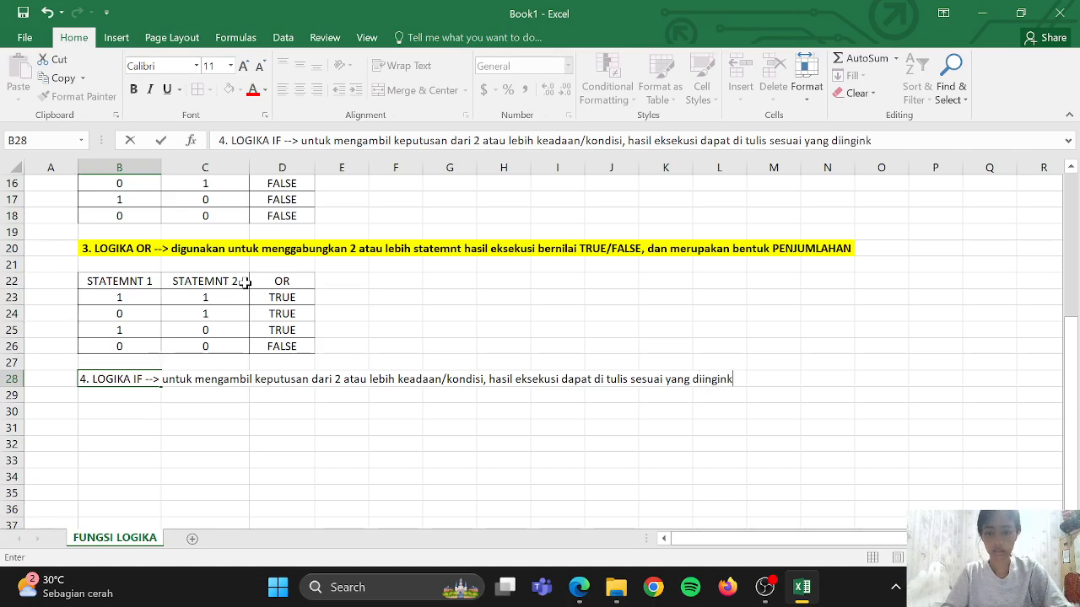
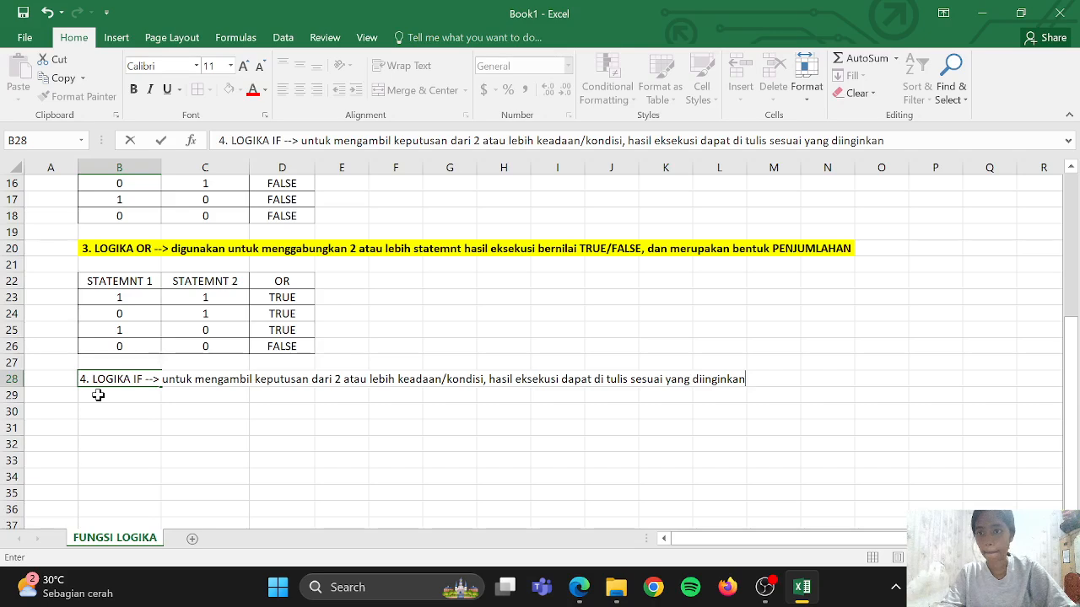
pyautogui.click(655, 358)
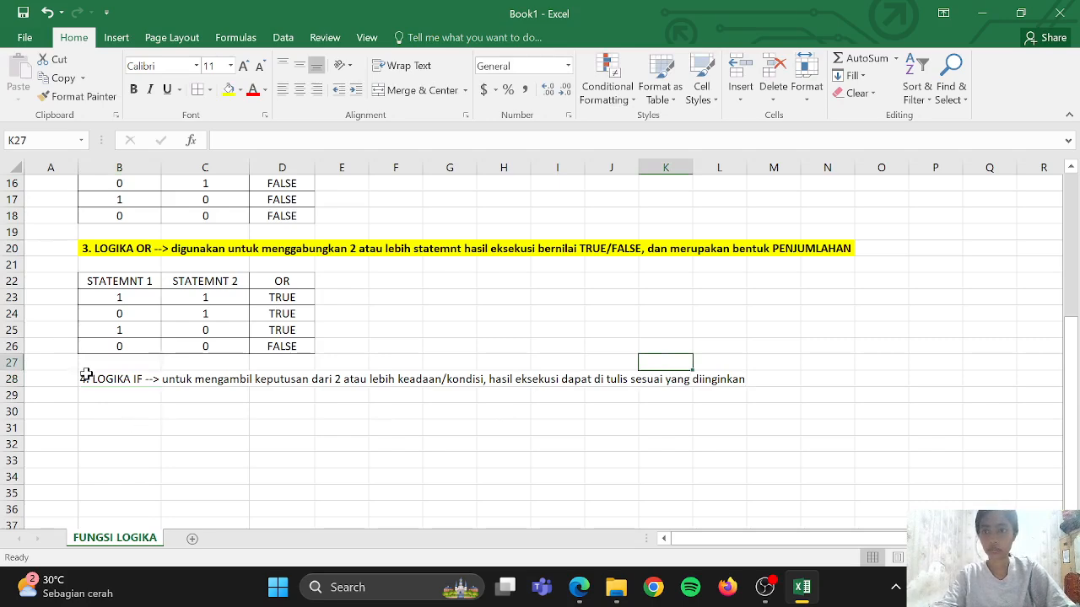
# Merge and center the IF heading across B28:M28 and fill it with yellow.
pyautogui.moveTo(84, 379); pyautogui.dragTo(754, 379)
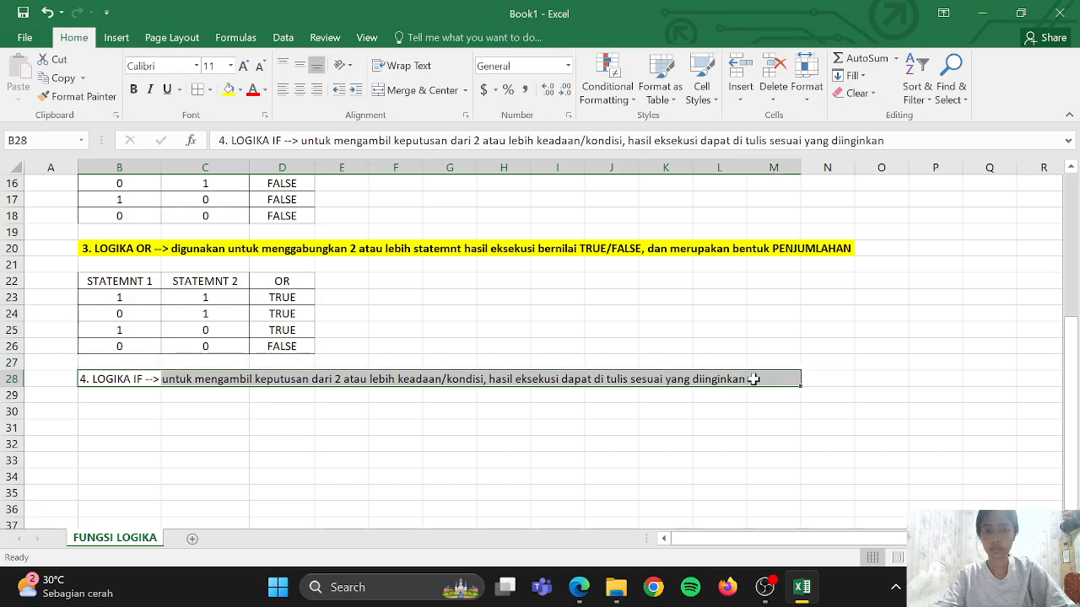
pyautogui.click(405, 90)
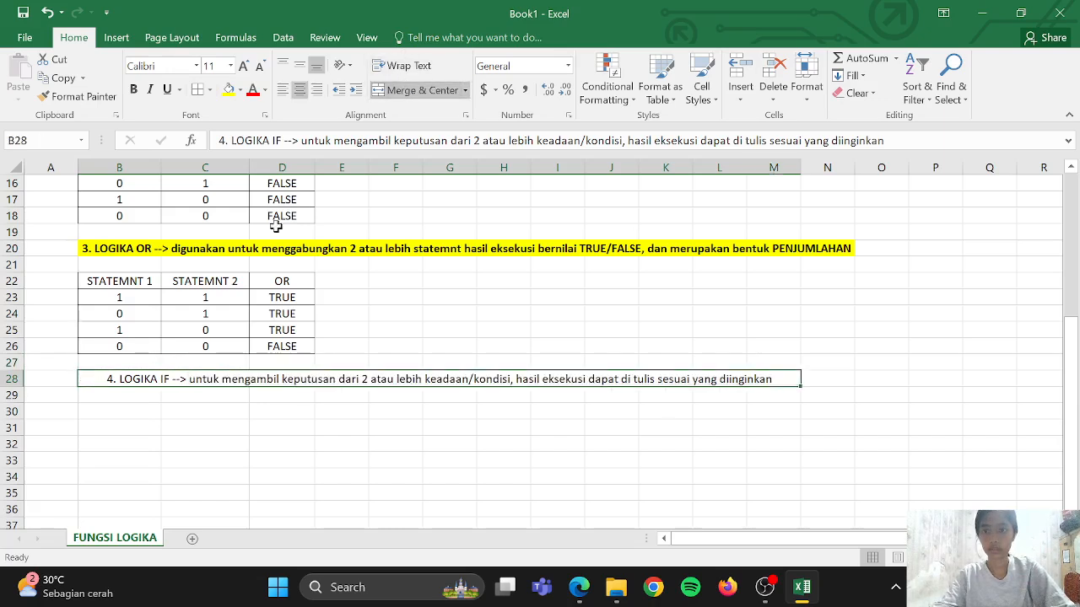
pyautogui.click(227, 90)
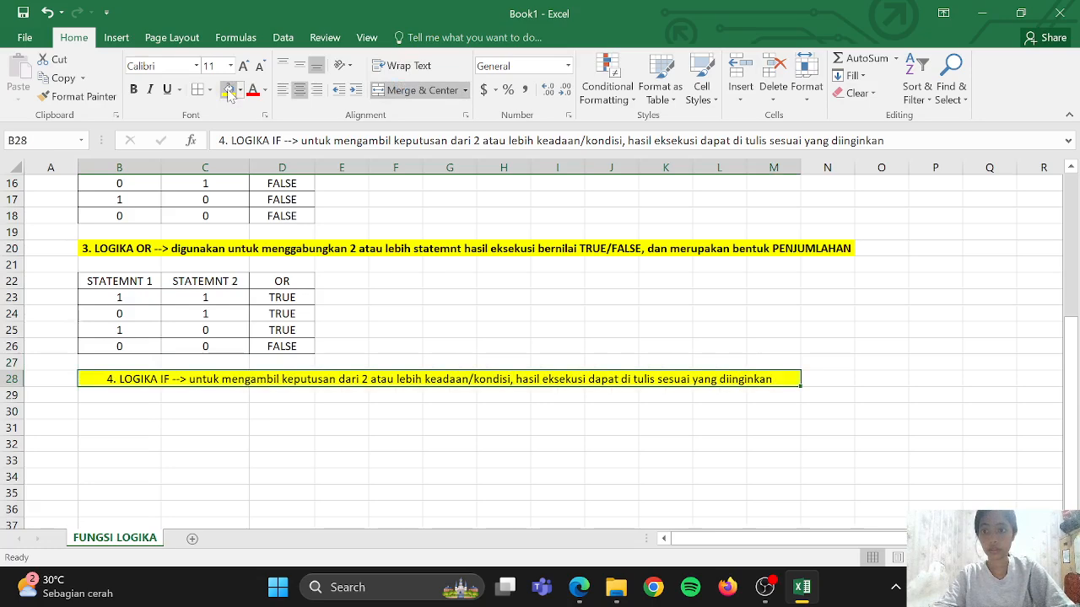
# Bold the LOGIKA IF heading in row 28 and enter the column header NAMA in cell B30.
pyautogui.click(134, 91)
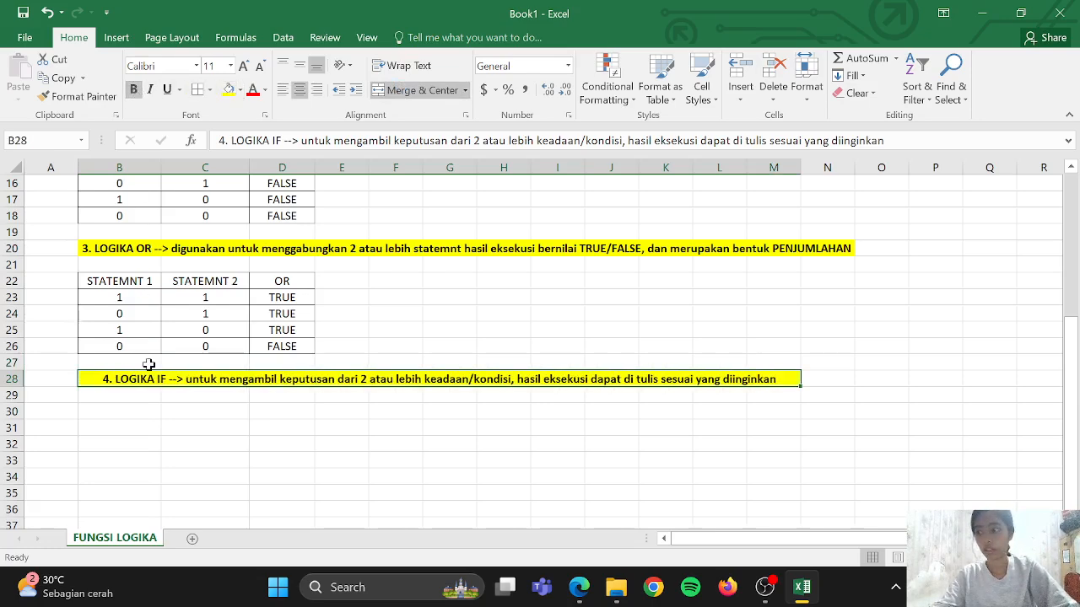
pyautogui.click(103, 412)
pyautogui.write('nam')
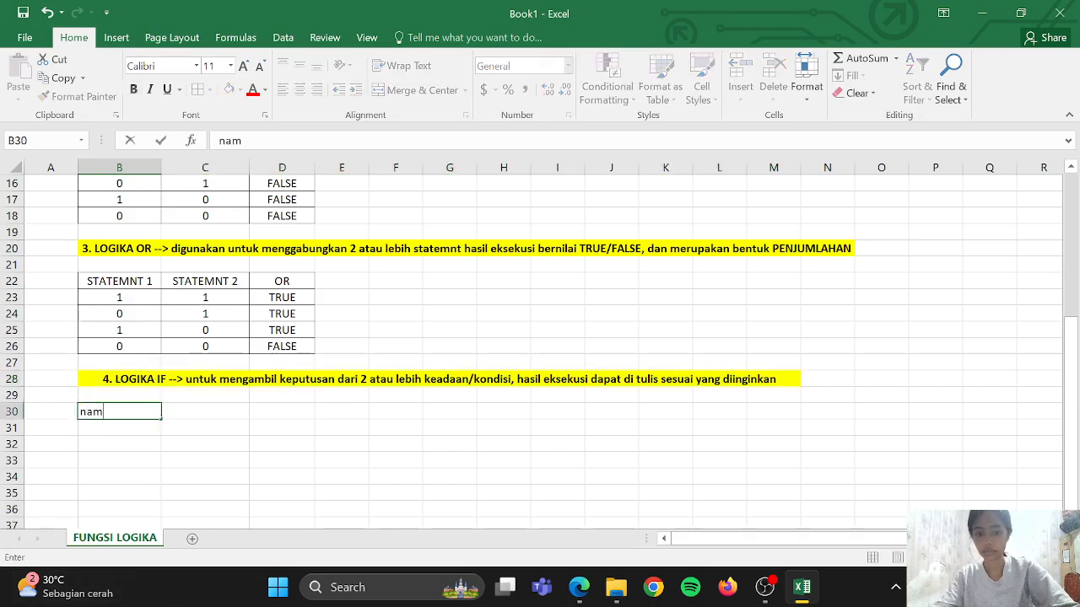
pyautogui.press('BackSpace')
pyautogui.press('BackSpace')
pyautogui.write('N')
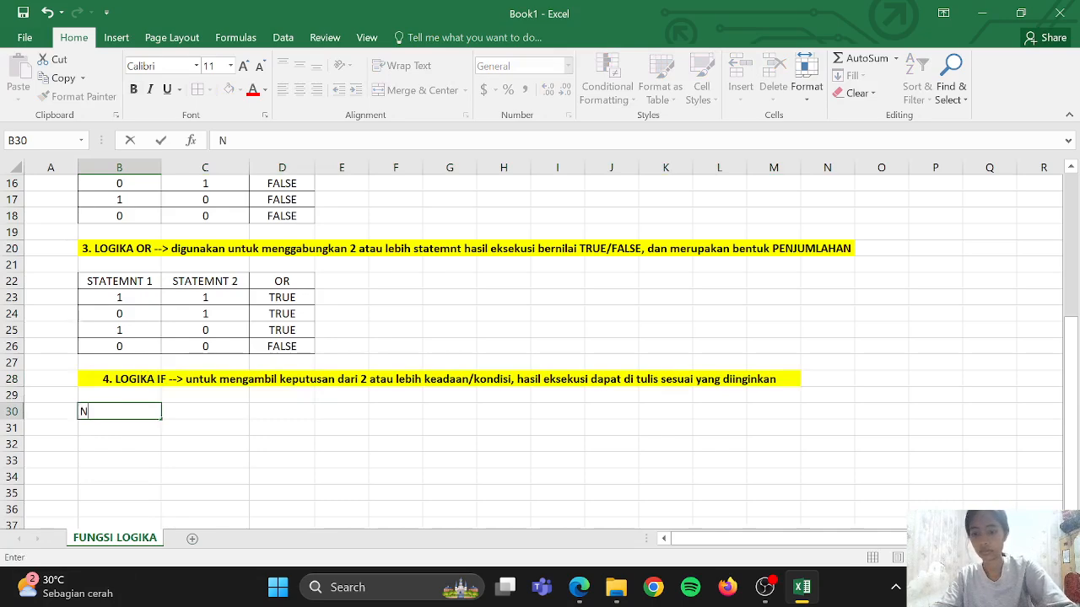
pyautogui.write('AM')
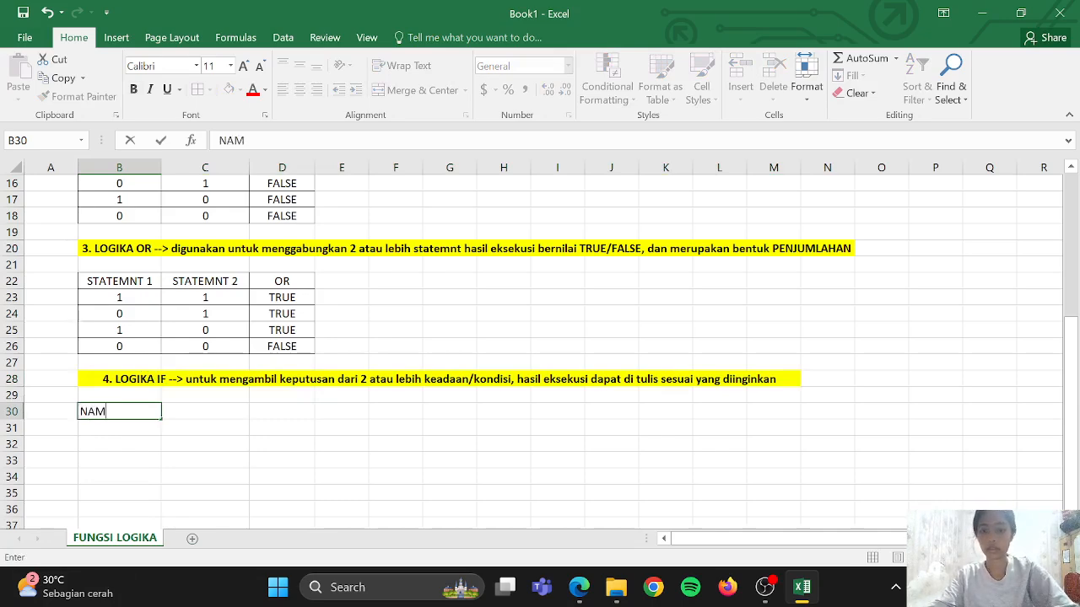
pyautogui.write('A')
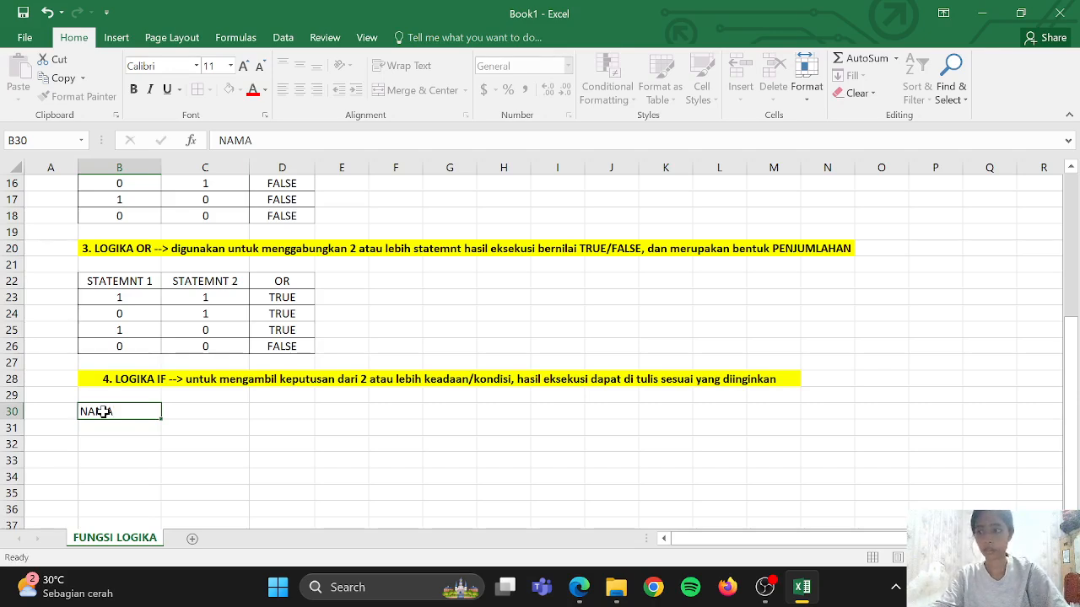
# Enter the column headers NILAI INFOR, STATUS and GRADE in cells C30 to E30.
pyautogui.press('Tab')
pyautogui.write('NILAI')
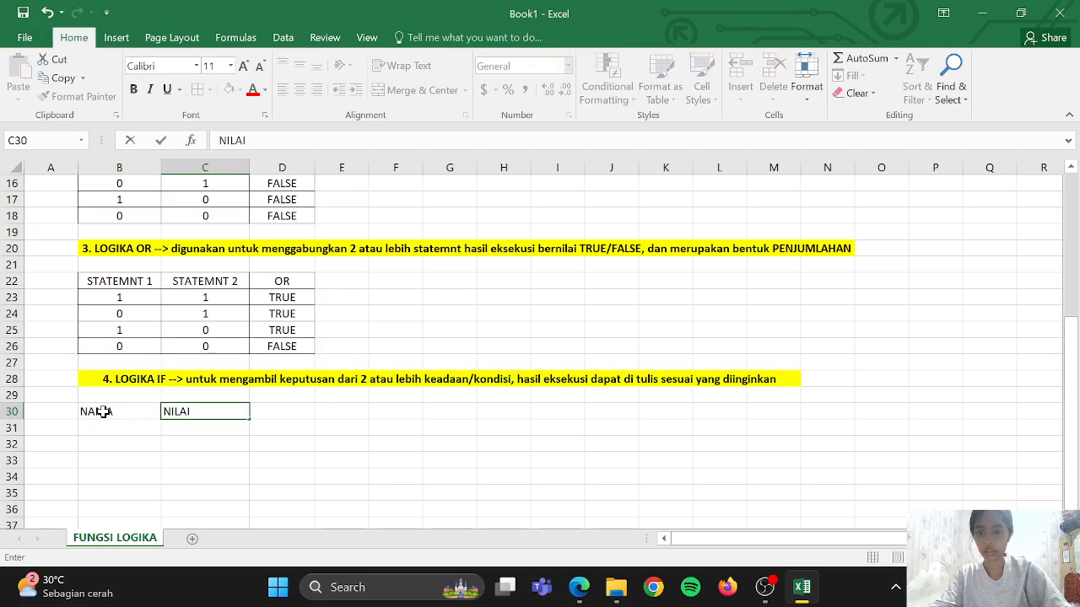
pyautogui.write('NFOR')
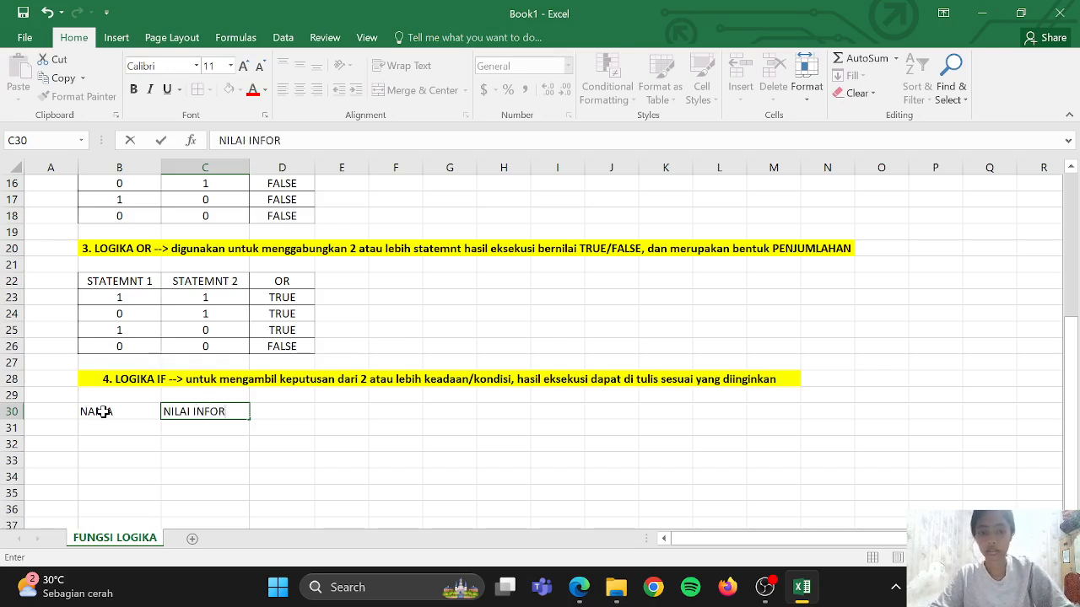
pyautogui.press('Tab')
pyautogui.write('STAT')
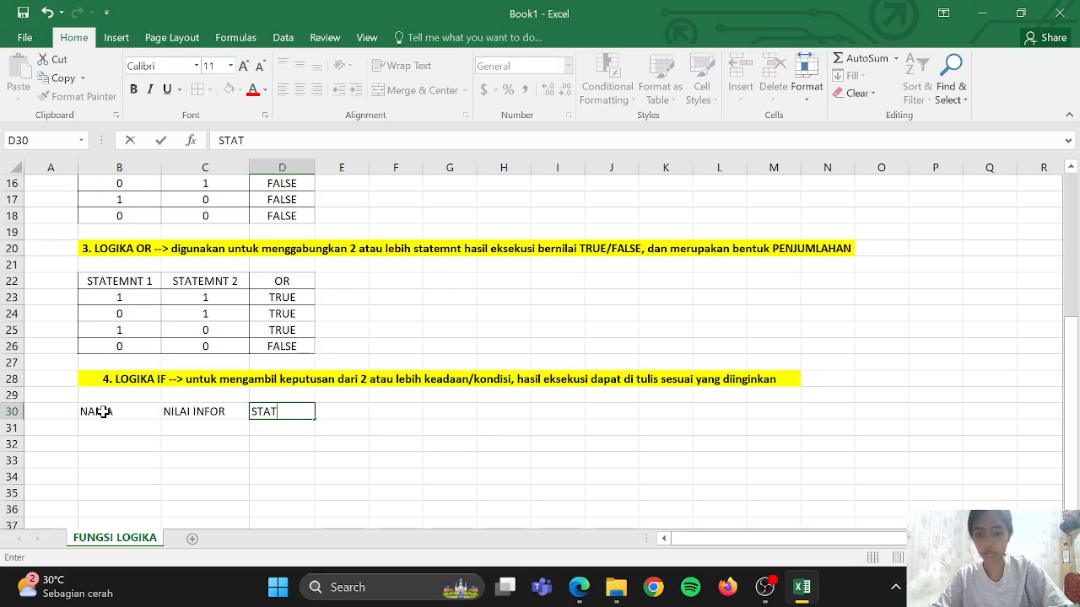
pyautogui.write('US')
pyautogui.press('Tab')
pyautogui.write('G')
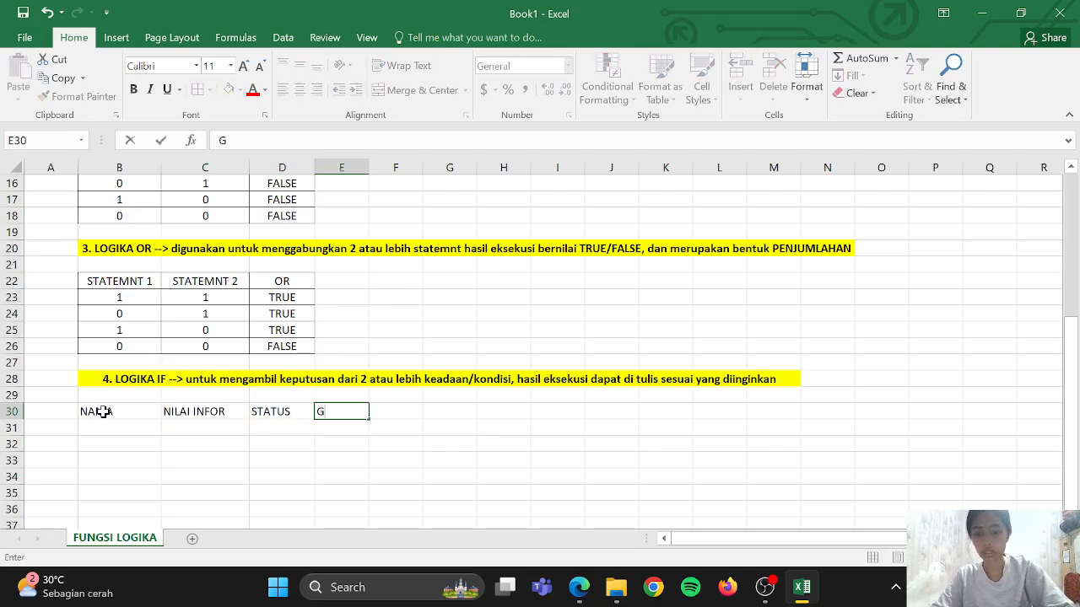
pyautogui.write('RADE')
pyautogui.scroll(-1, 573, 465)
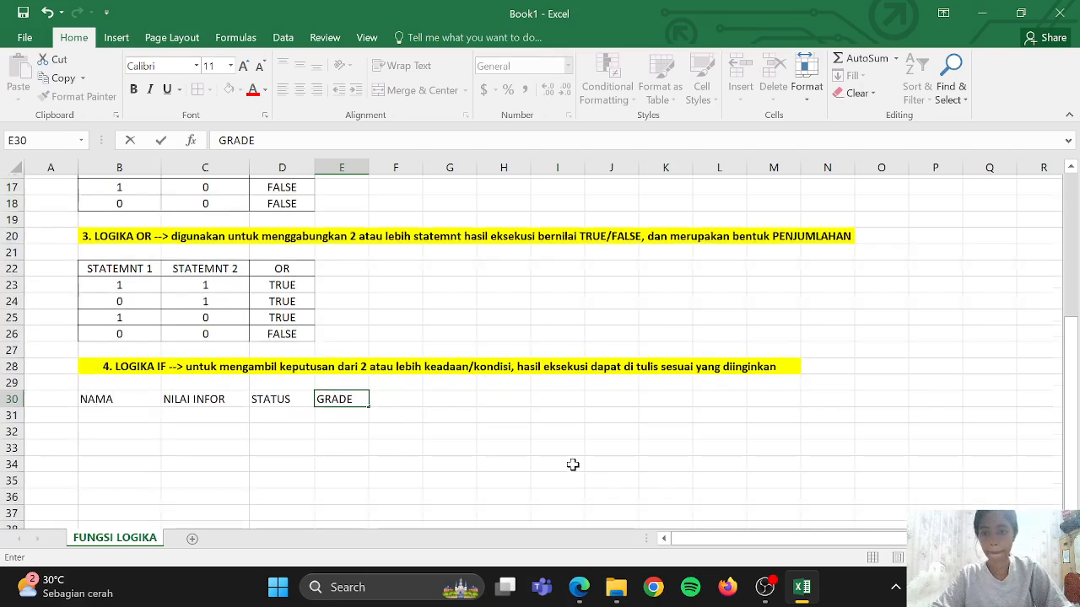
pyautogui.scroll(-2, 573, 465)
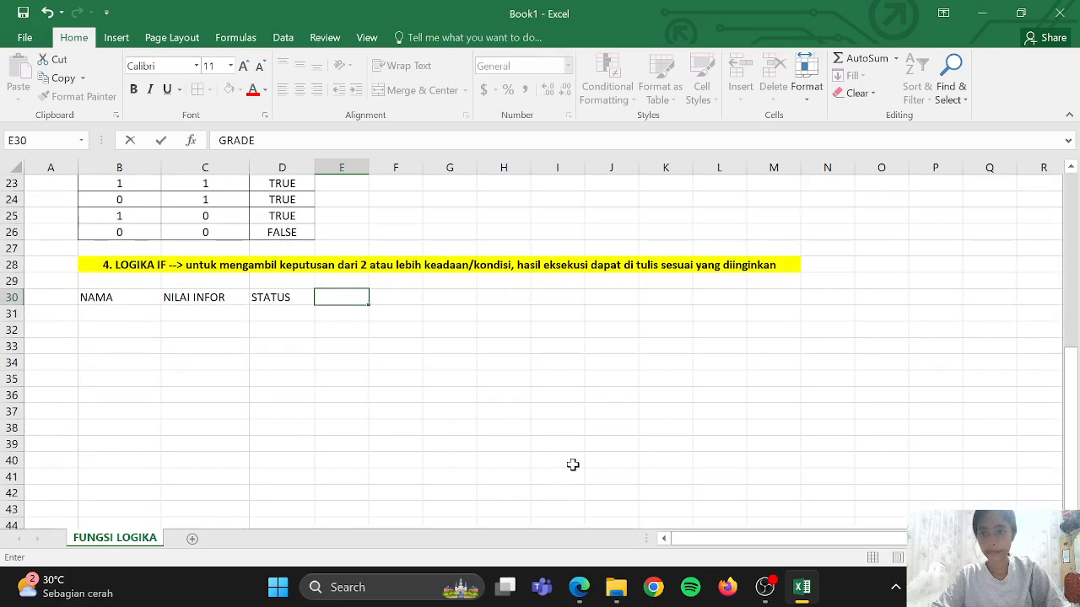
# Fill cells B31 to B33 under NAMA with the three students' names.
pyautogui.click(121, 313)
pyautogui.scroll(2, 335, 164)
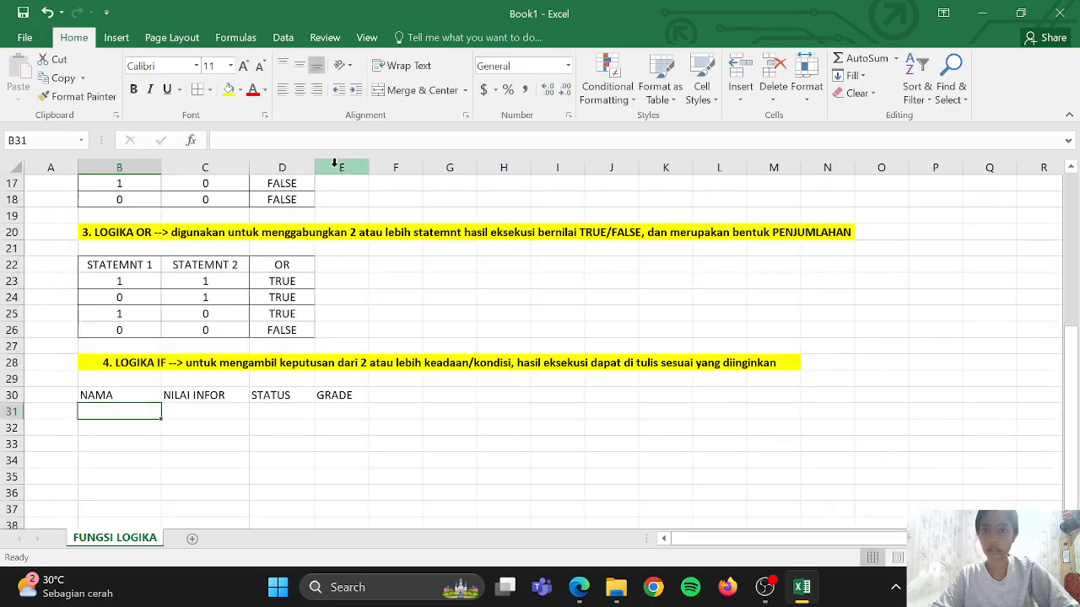
pyautogui.scroll(3, 313, 299)
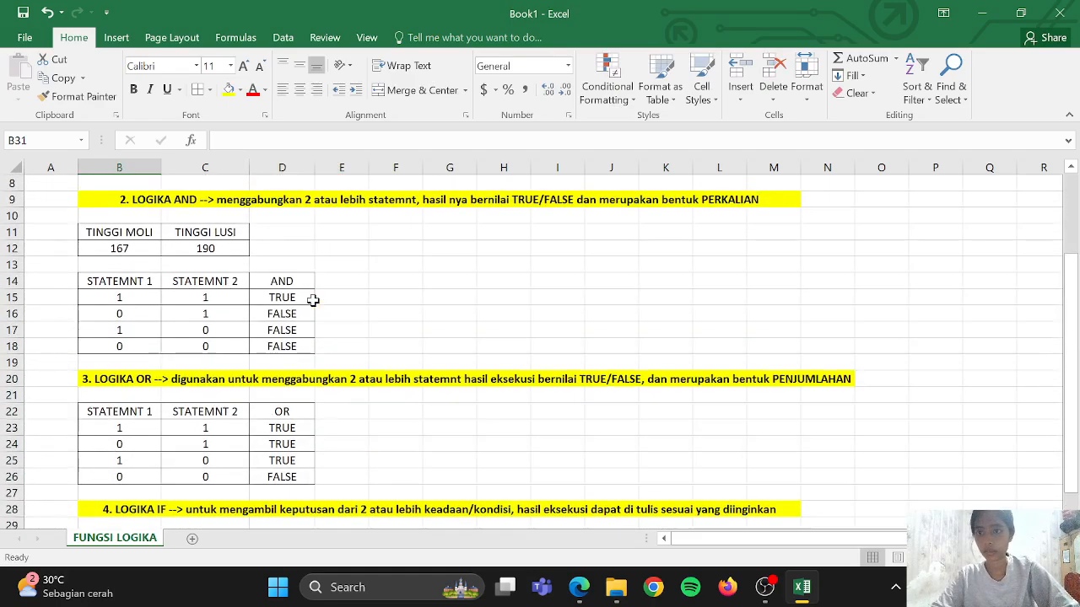
pyautogui.scroll(-6, 311, 295)
pyautogui.write('MO')
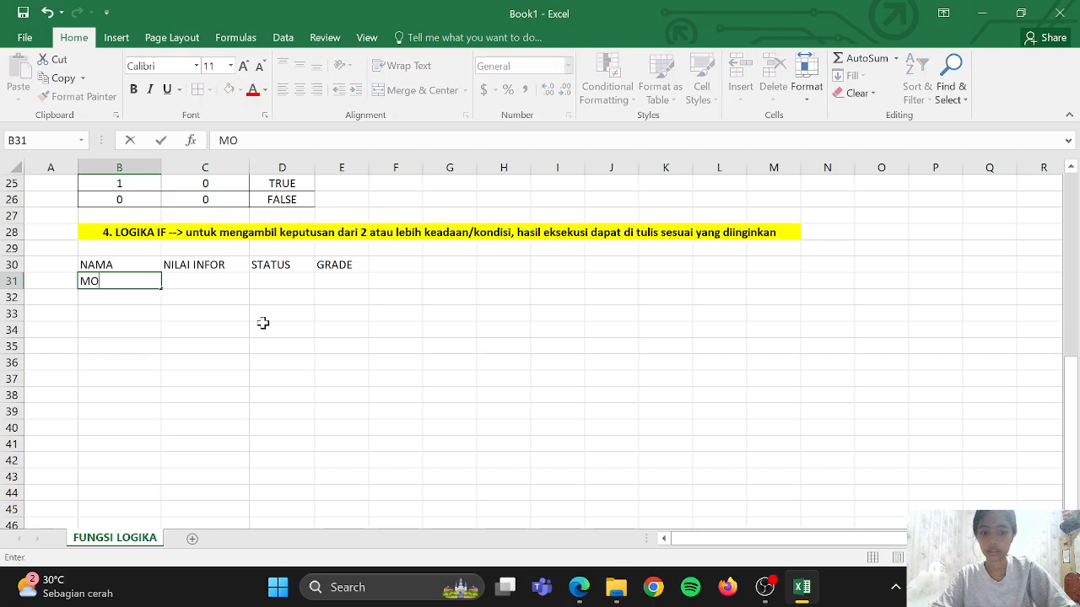
pyautogui.write('LI')
pyautogui.press('Return')
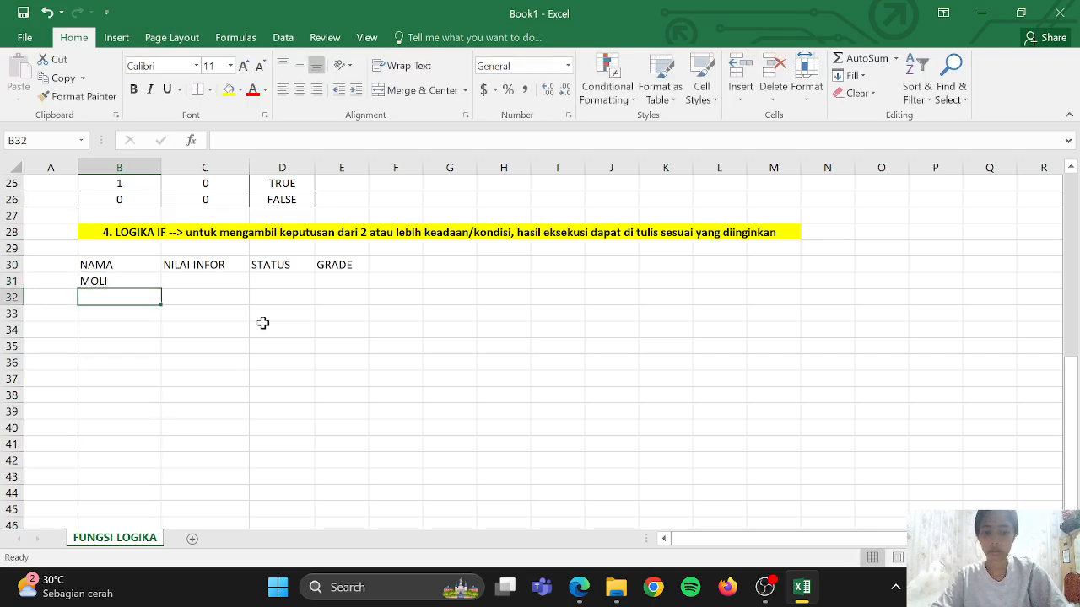
pyautogui.write('LUSI')
pyautogui.press('Return')
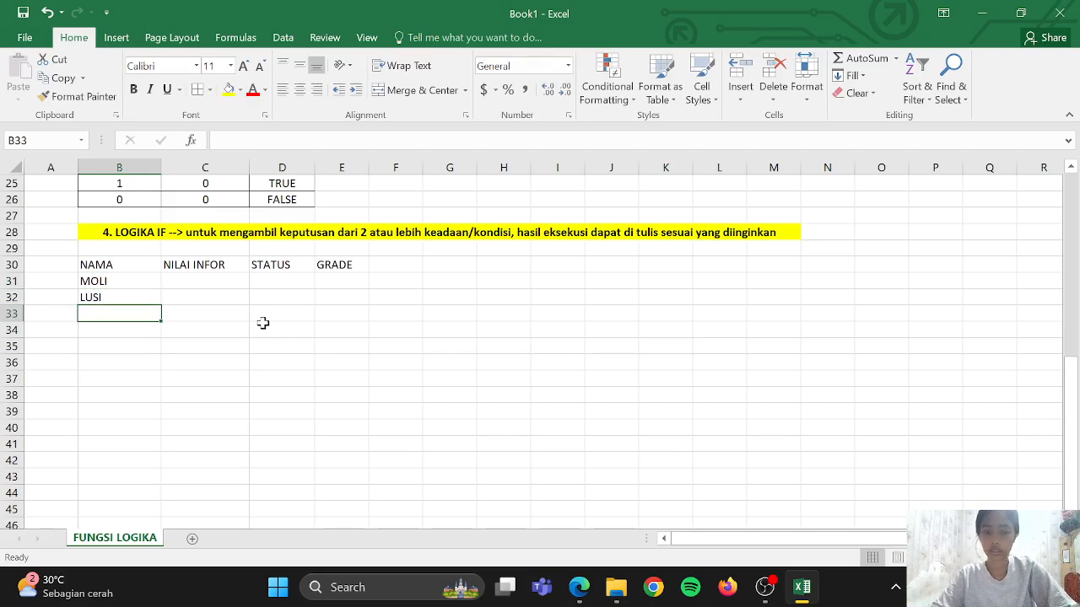
pyautogui.write('R')
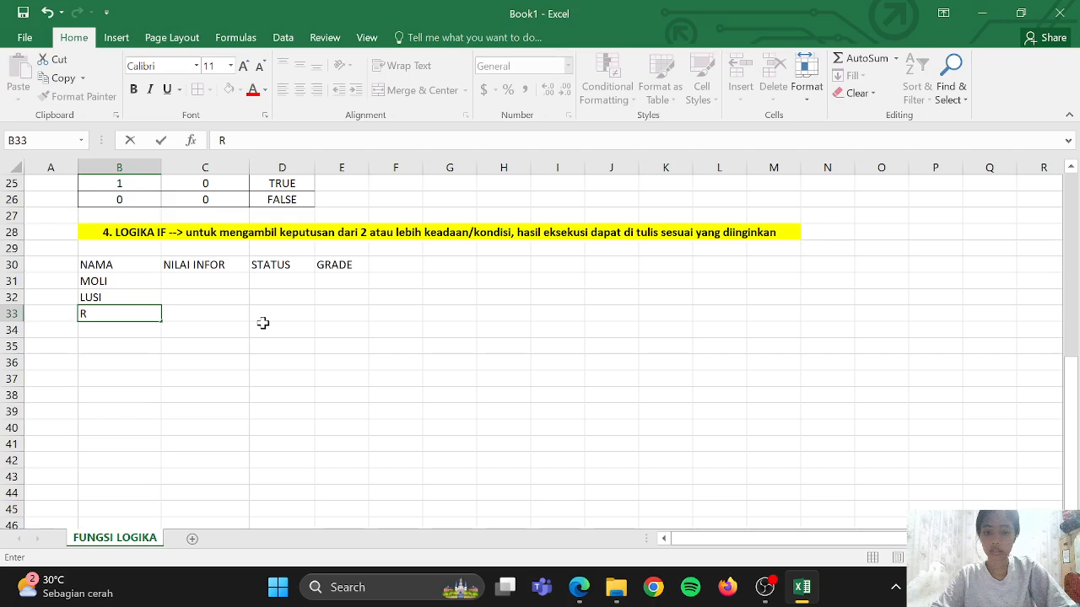
pyautogui.press('BackSpace')
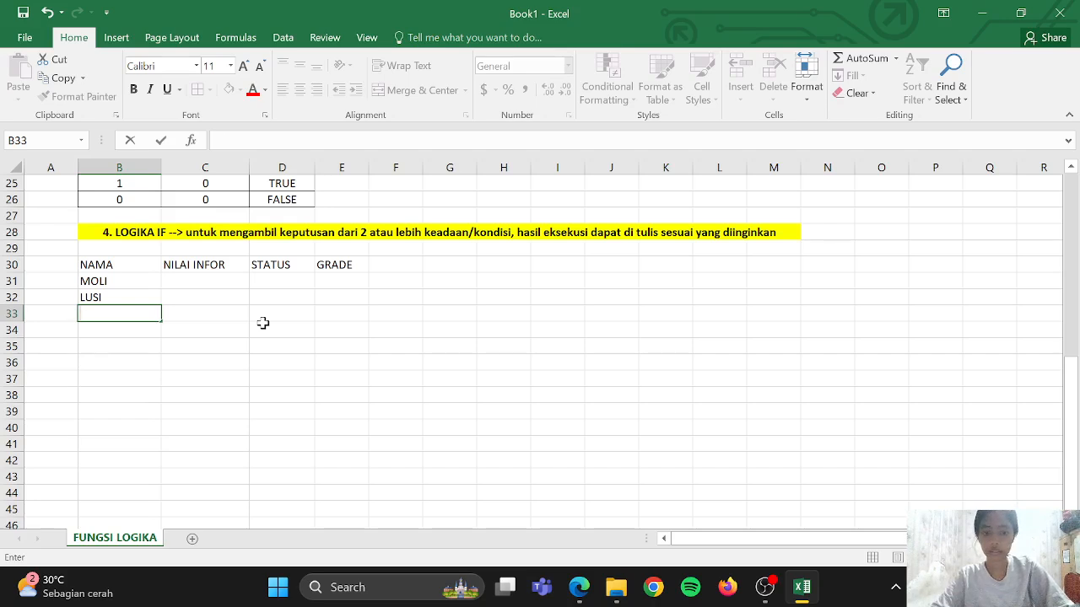
pyautogui.write('U')
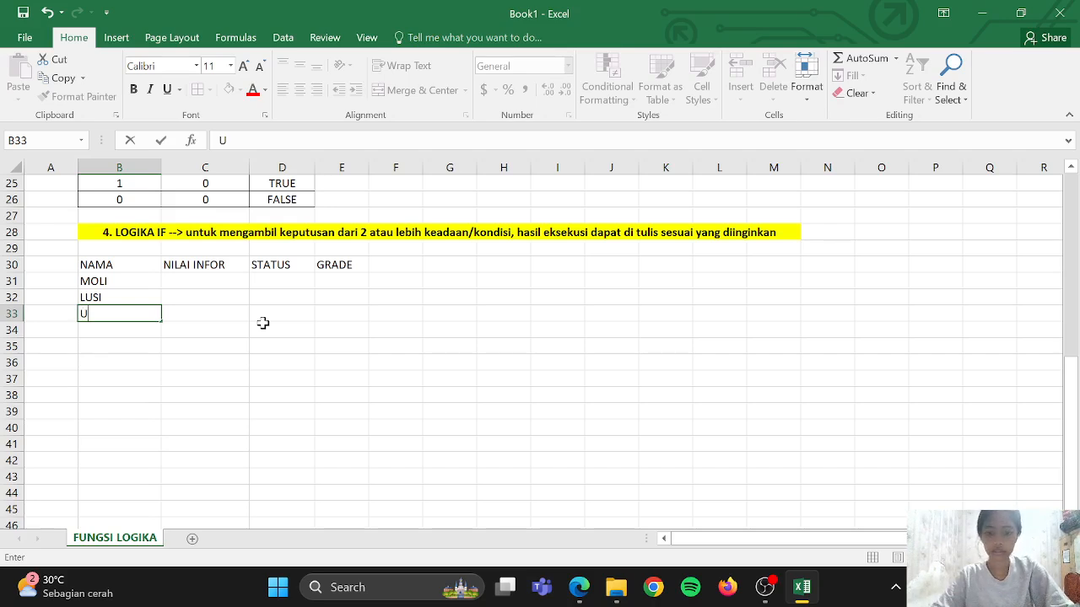
pyautogui.write('DIN')
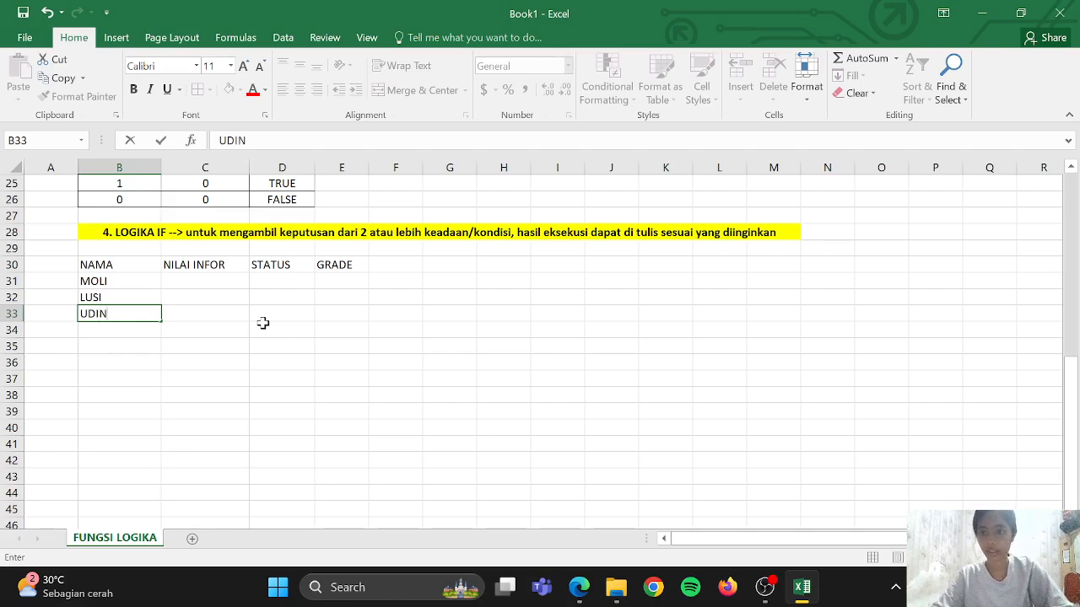
# Enter the scores 95, 80 and 60 in C31 to C33 and add borders around all cells of table B30:E33.
pyautogui.click(215, 281)
pyautogui.write('95')
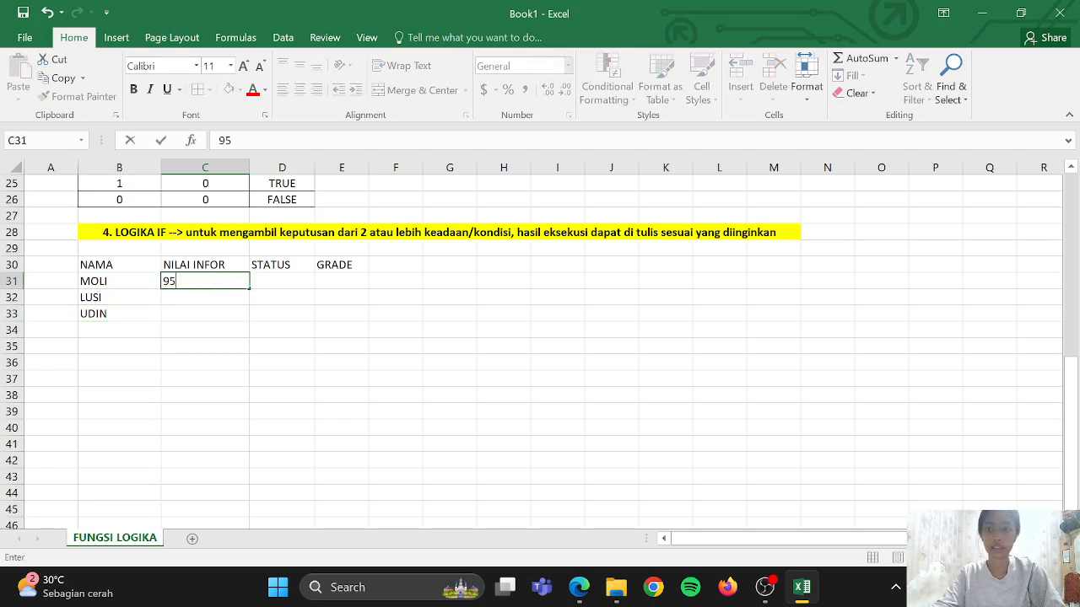
pyautogui.press('Return')
pyautogui.write('80')
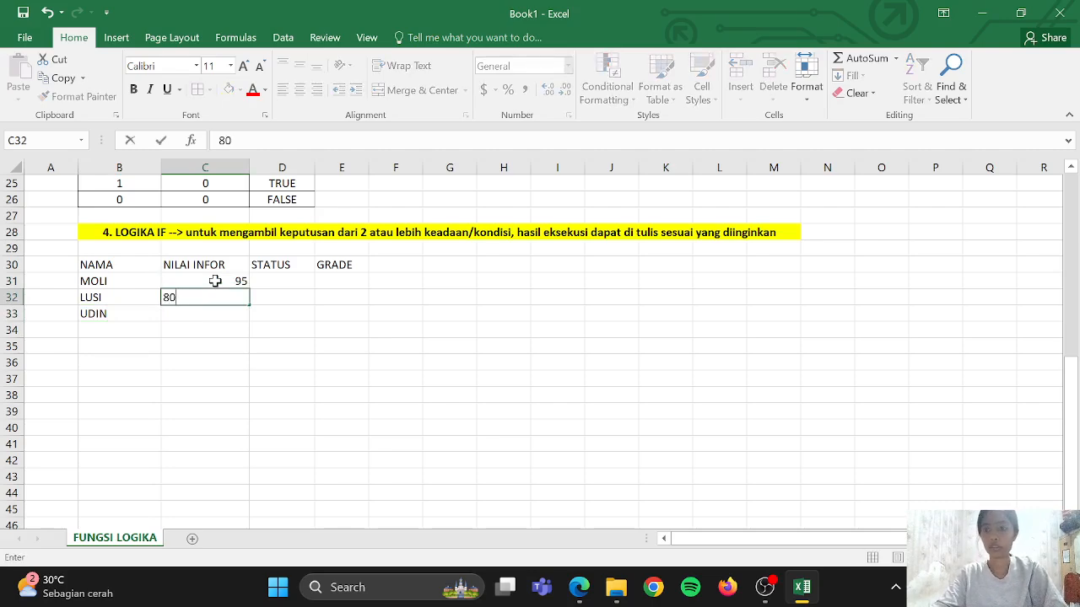
pyautogui.press('Return')
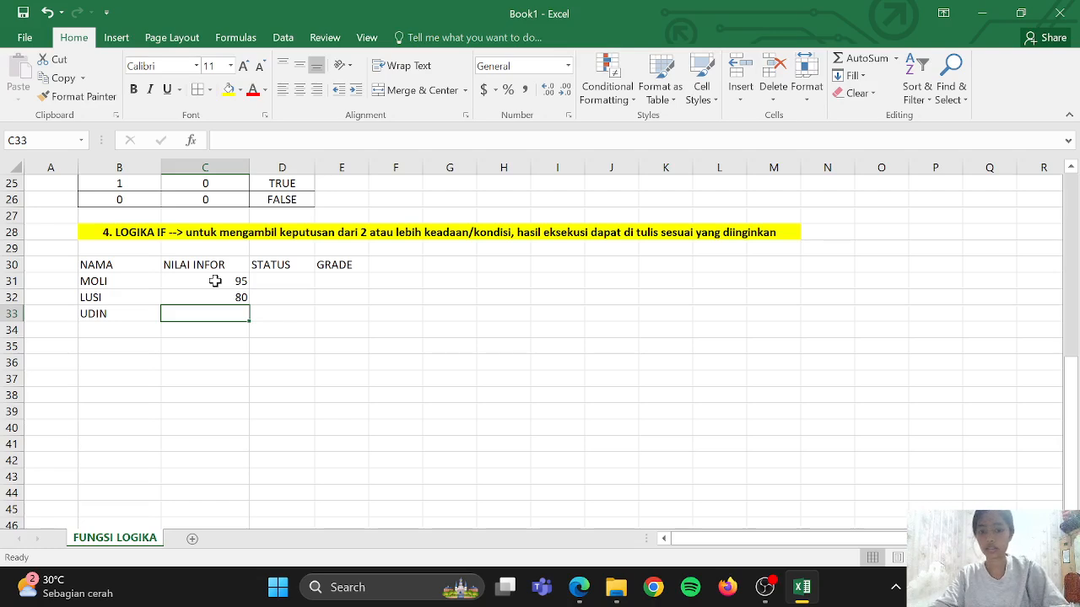
pyautogui.write('60')
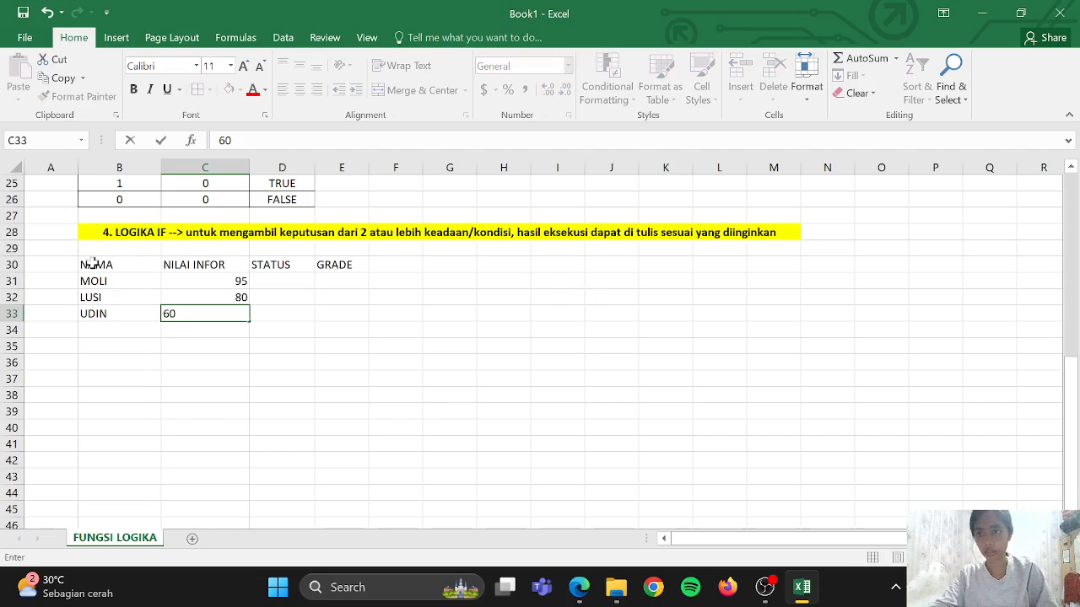
pyautogui.moveTo(93, 265); pyautogui.dragTo(332, 312)
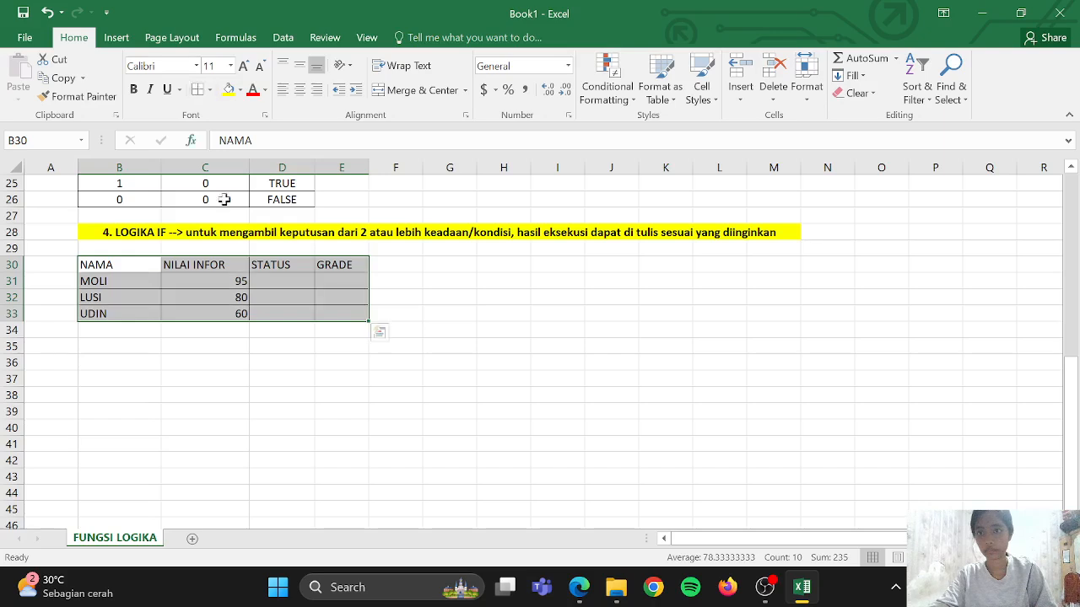
pyautogui.click(518, 361)
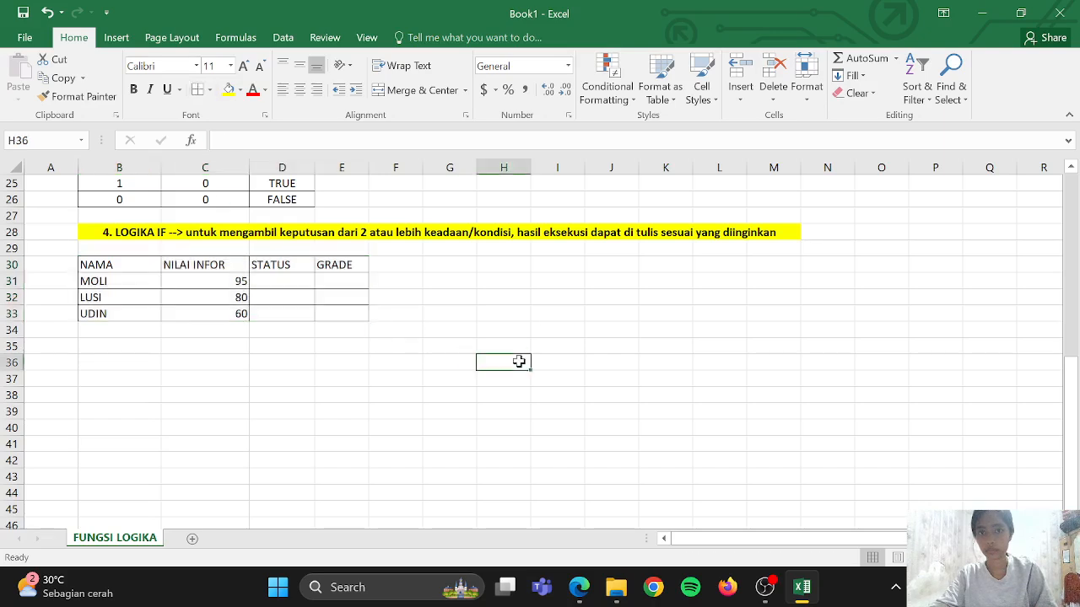
# Add the passing criterion beside the table: > 75 in cell I31 and TUNTAS in J31.
pyautogui.click(562, 278)
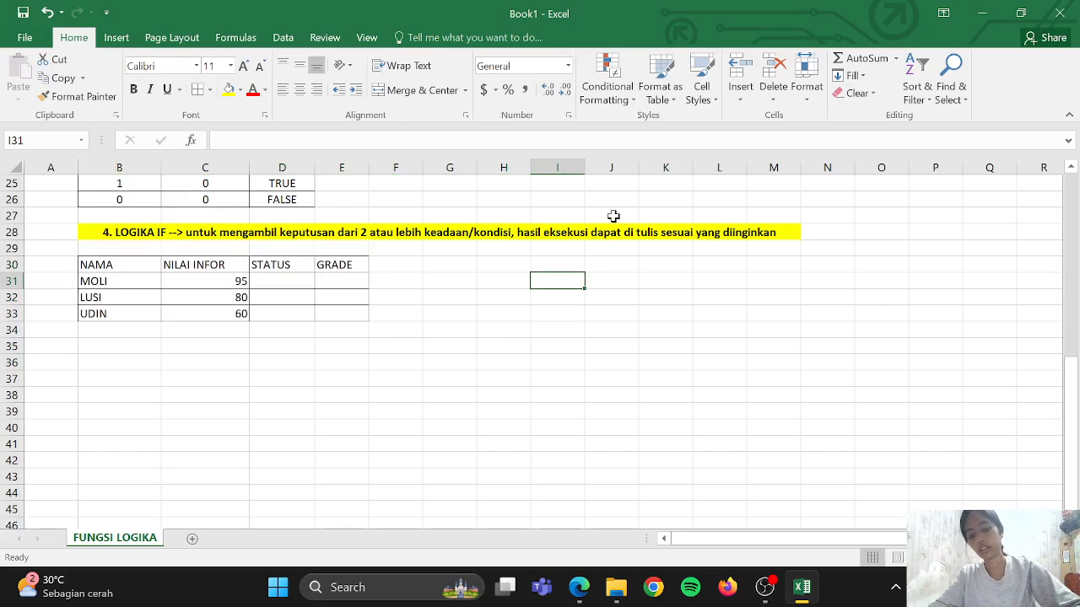
pyautogui.write('> 75')
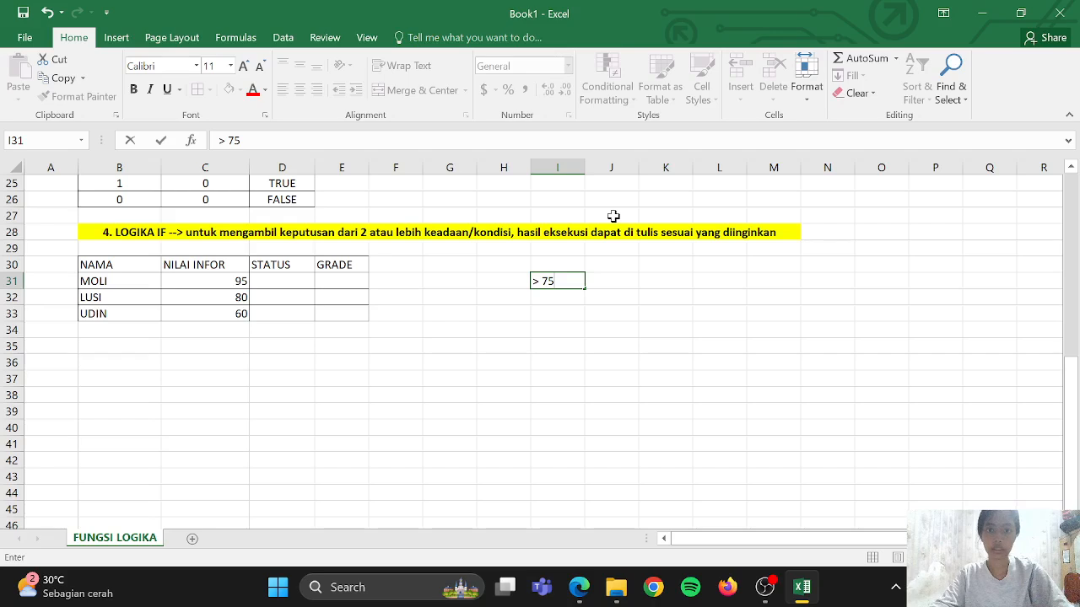
pyautogui.press('Tab')
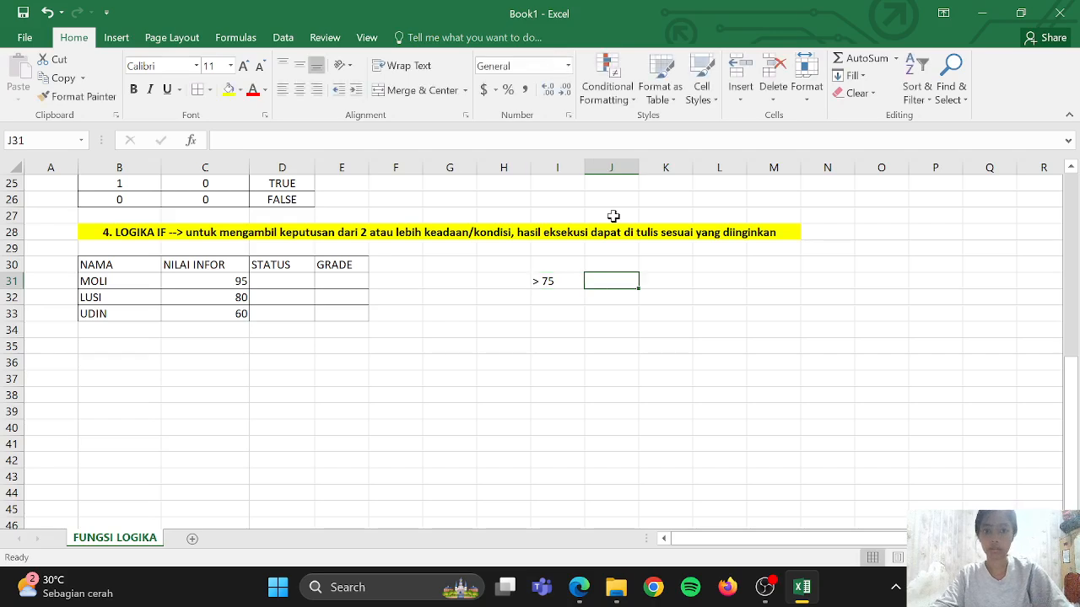
pyautogui.write('TUNTAS')
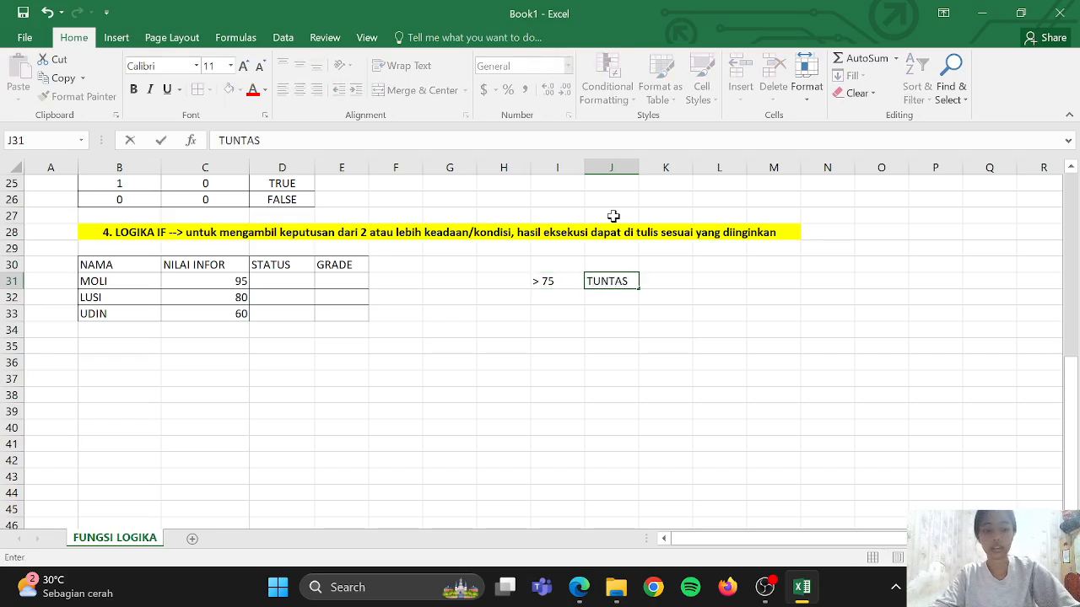
pyautogui.press('Left')
# Add the failing criterion in the row below: < 75 in cell I32 and REMEDIAL in J32.
pyautogui.press('Down')
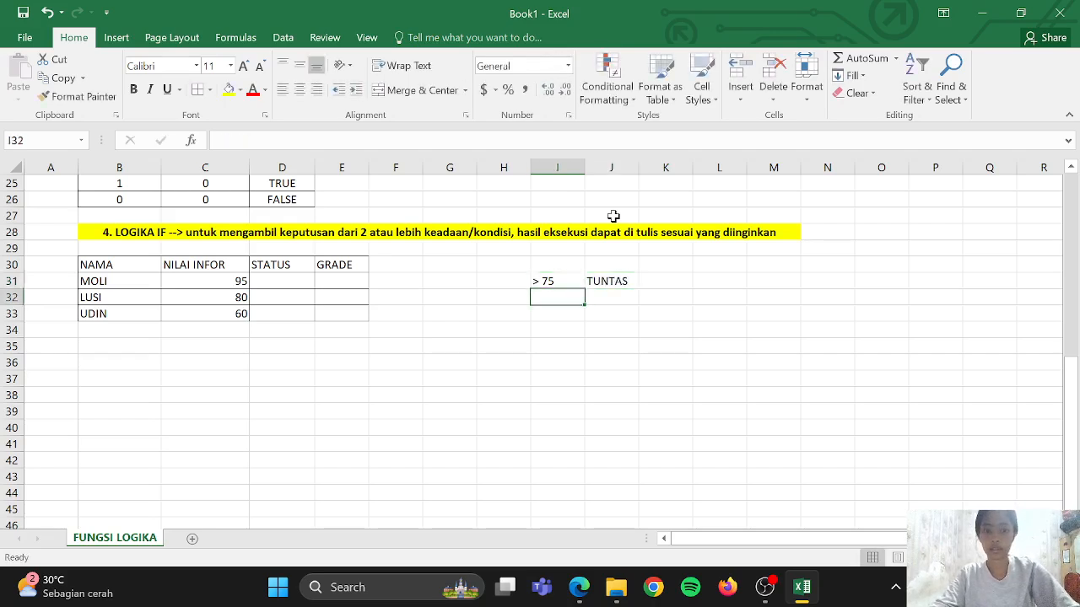
pyautogui.write('<')
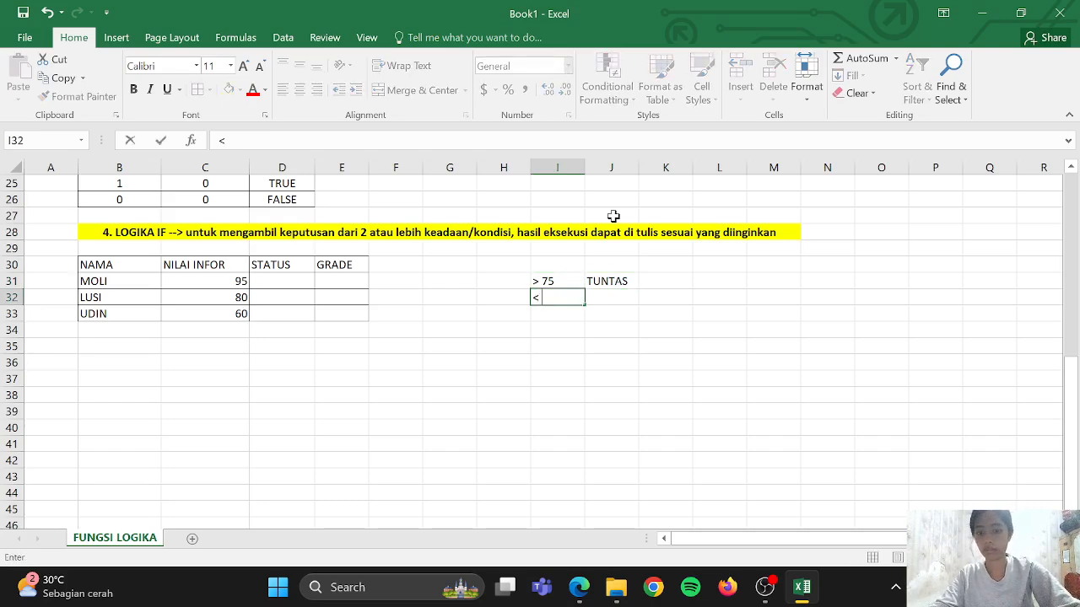
pyautogui.write(' 75')
pyautogui.press('Right')
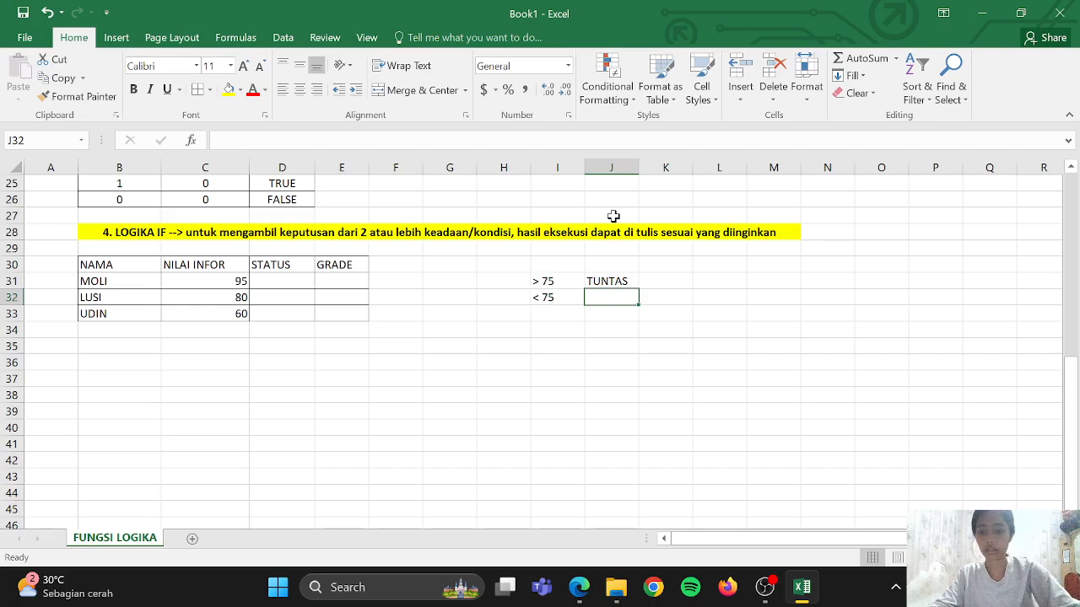
pyautogui.write('REMEDIA')
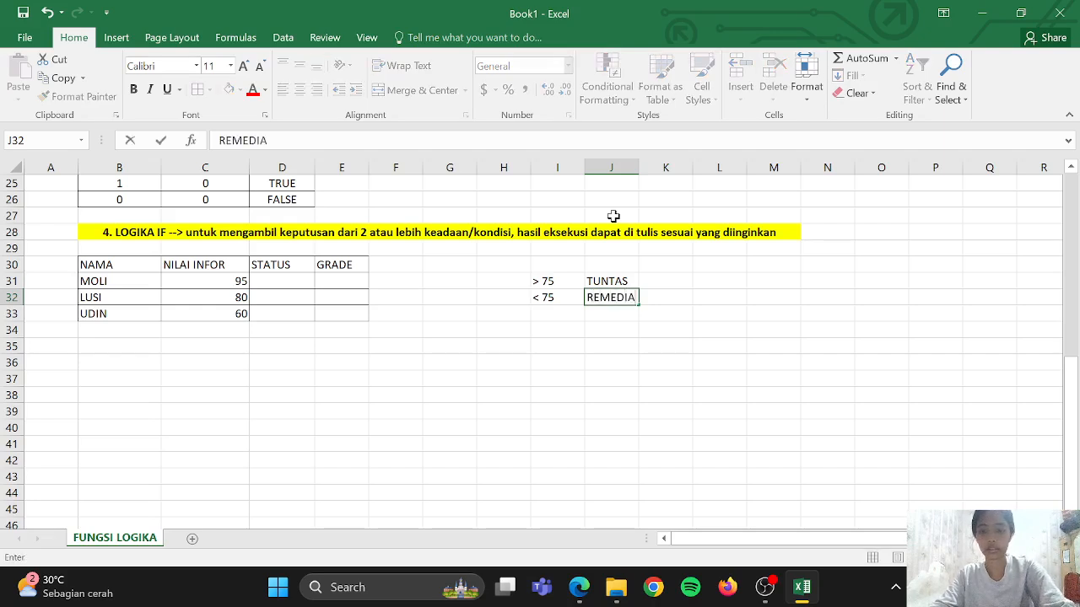
pyautogui.write('L')
pyautogui.click(620, 348)
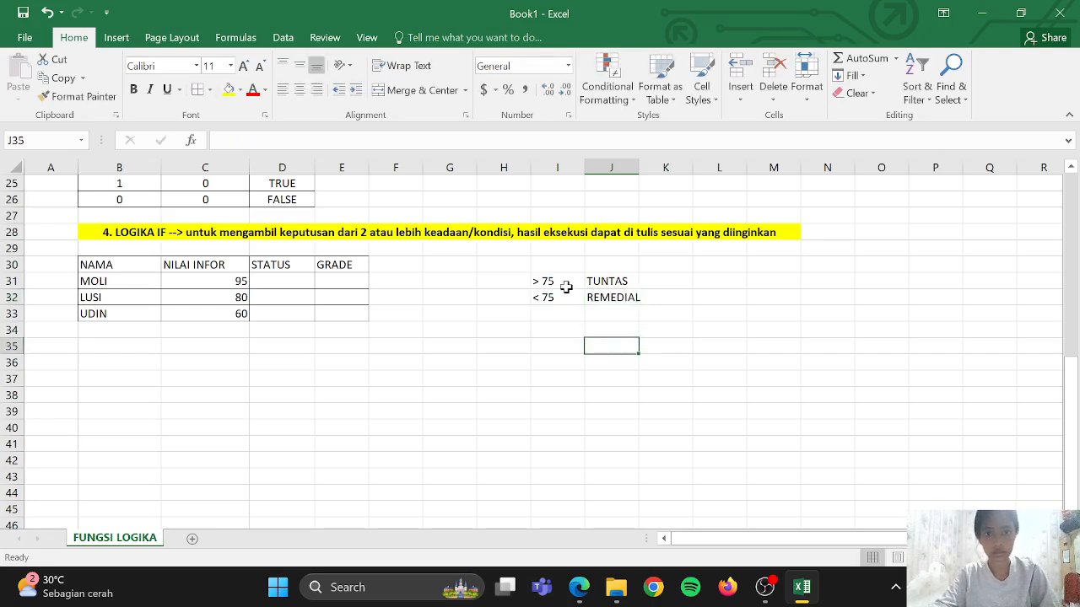
# Add borders around all cells of the criteria table I31:J32 and widen column J slightly to fit REMEDIAL.
pyautogui.moveTo(565, 287); pyautogui.dragTo(638, 304)
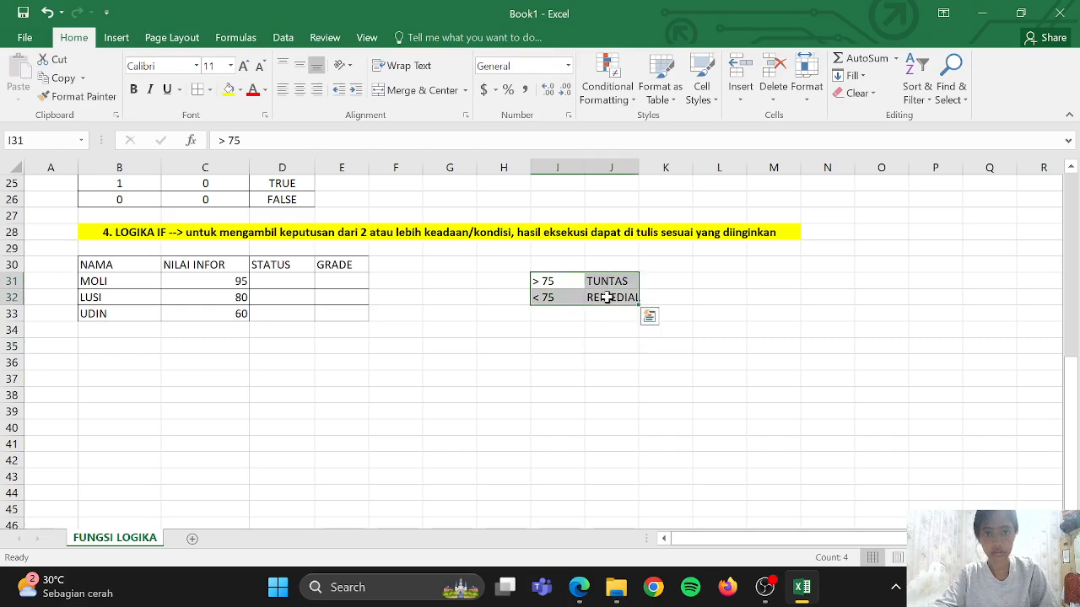
pyautogui.click(197, 91)
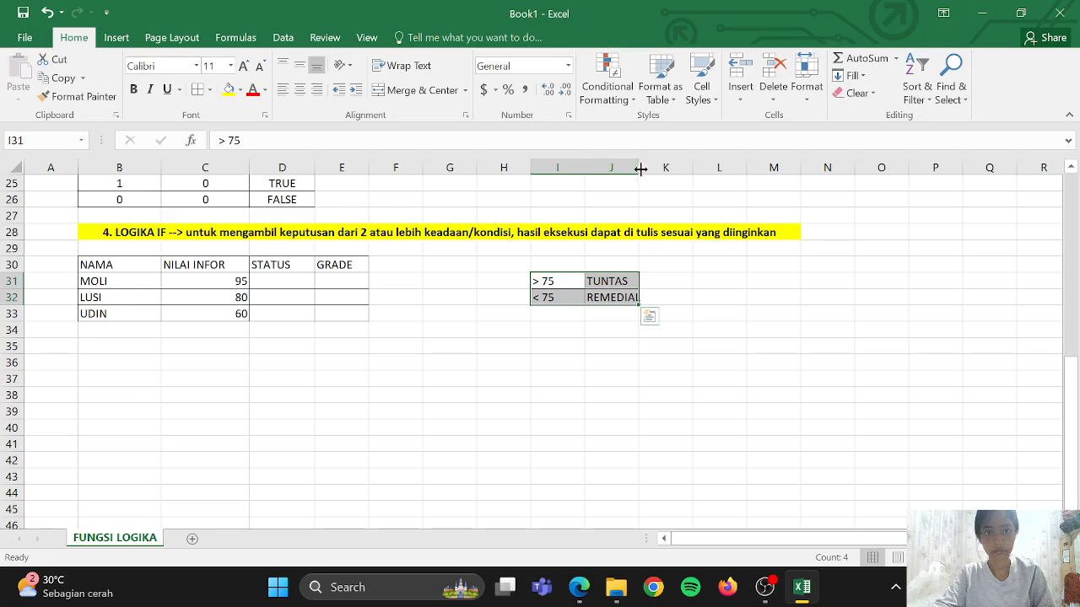
pyautogui.moveTo(638, 168); pyautogui.dragTo(644, 168)
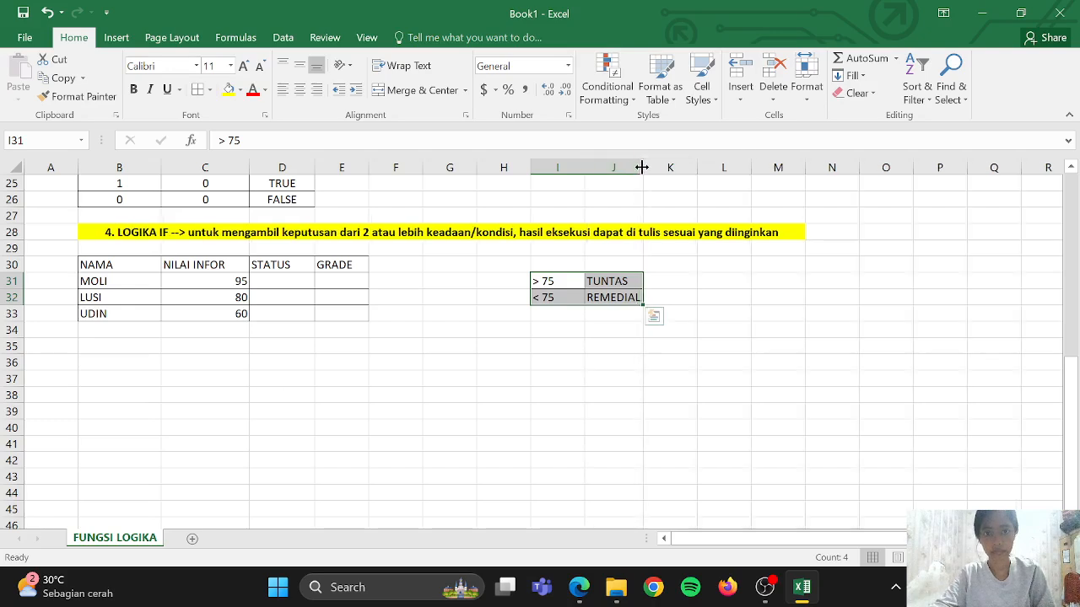
pyautogui.click(724, 294)
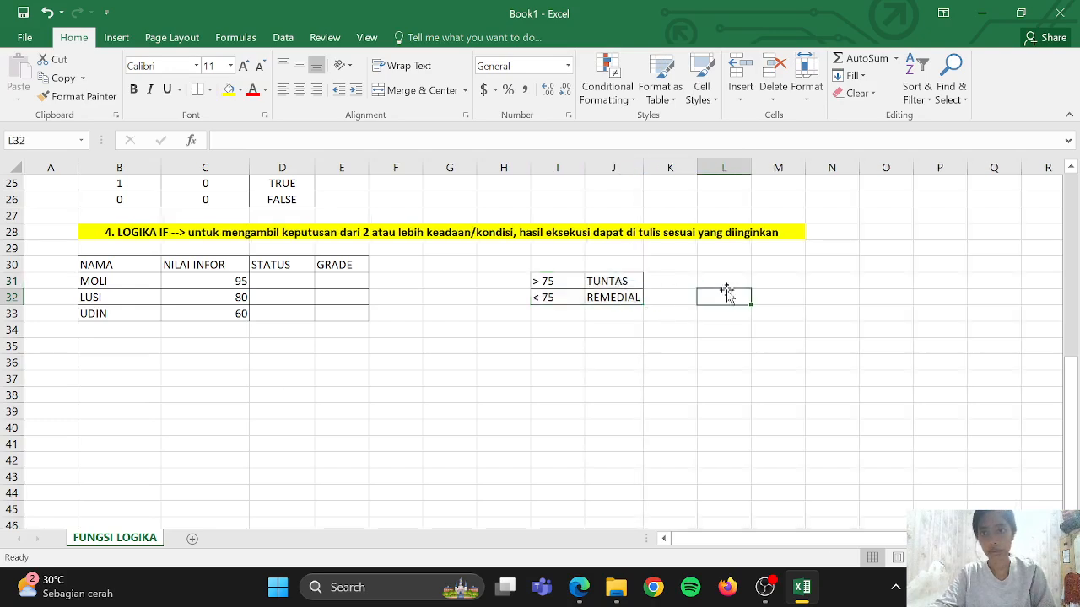
# Start an IF formula in D31 under STATUS with the logical test C31>=75.
pyautogui.click(297, 278)
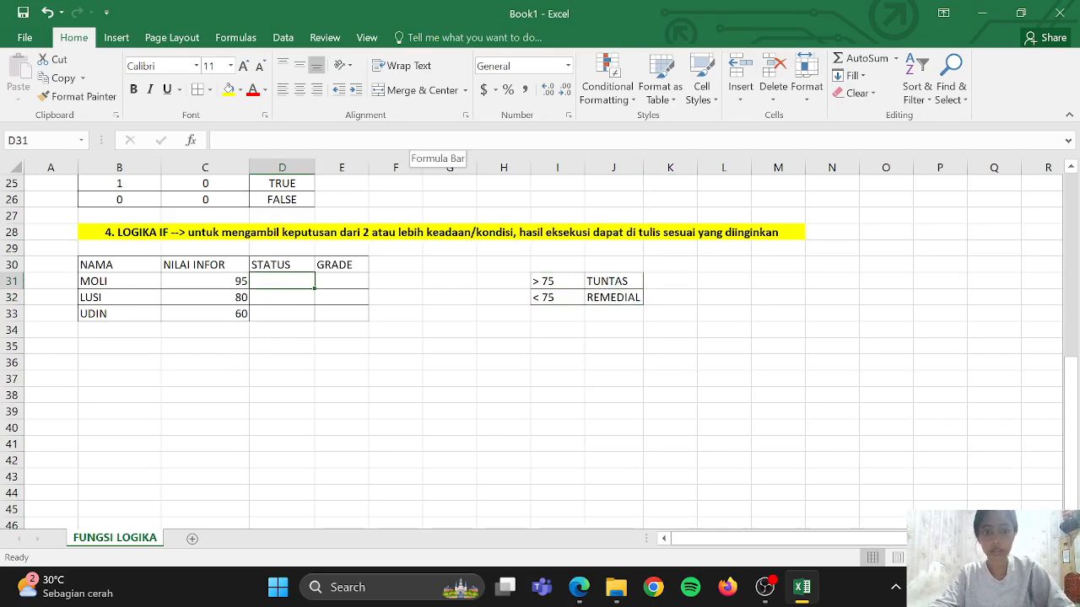
pyautogui.write('=IF')
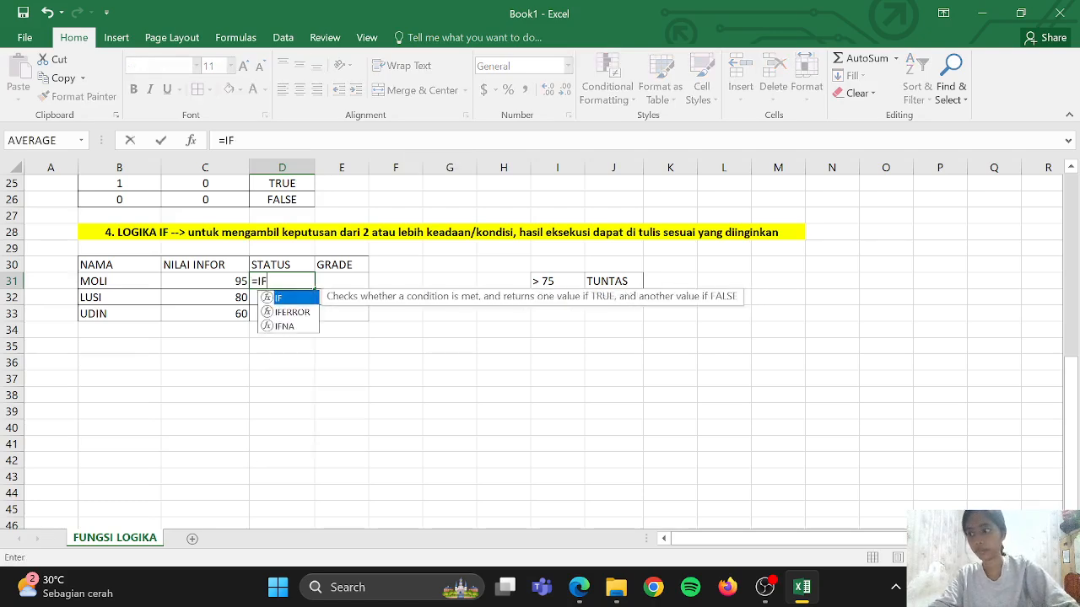
pyautogui.write('(')
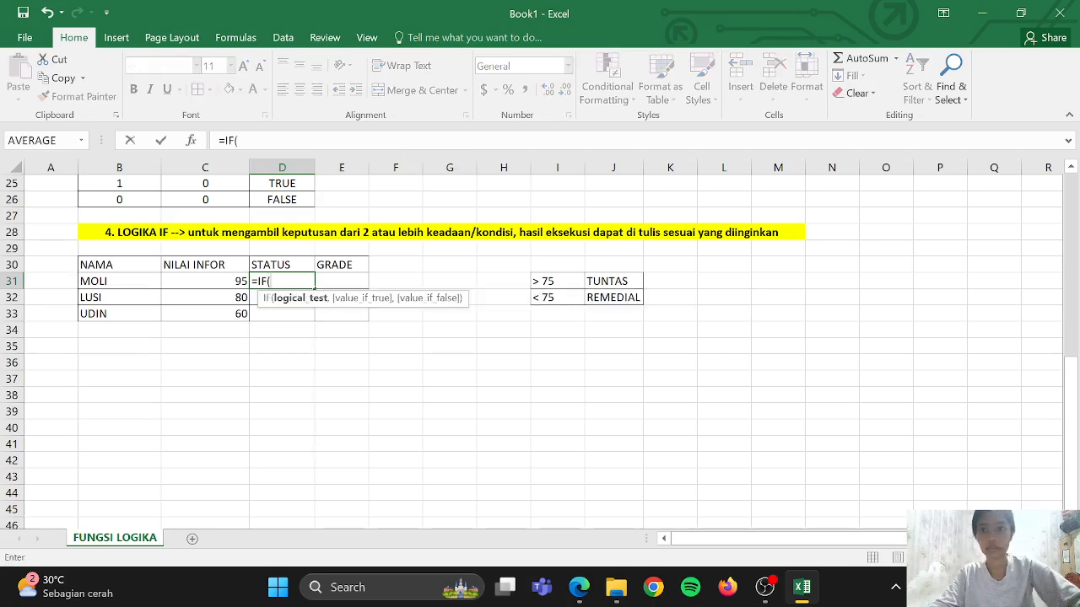
pyautogui.click(216, 283)
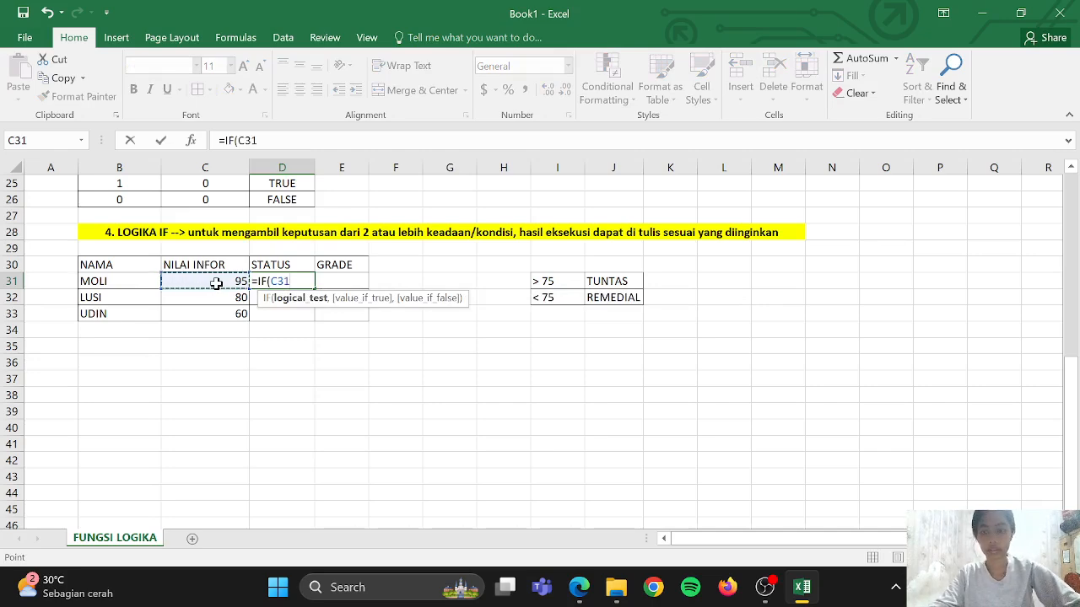
pyautogui.write('>')
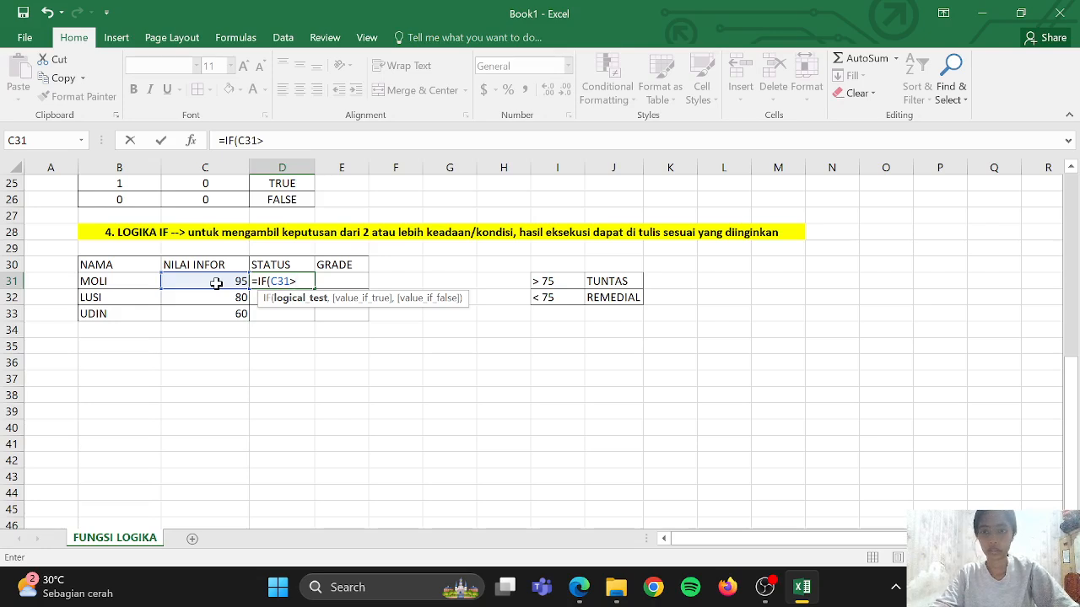
pyautogui.write('=75')
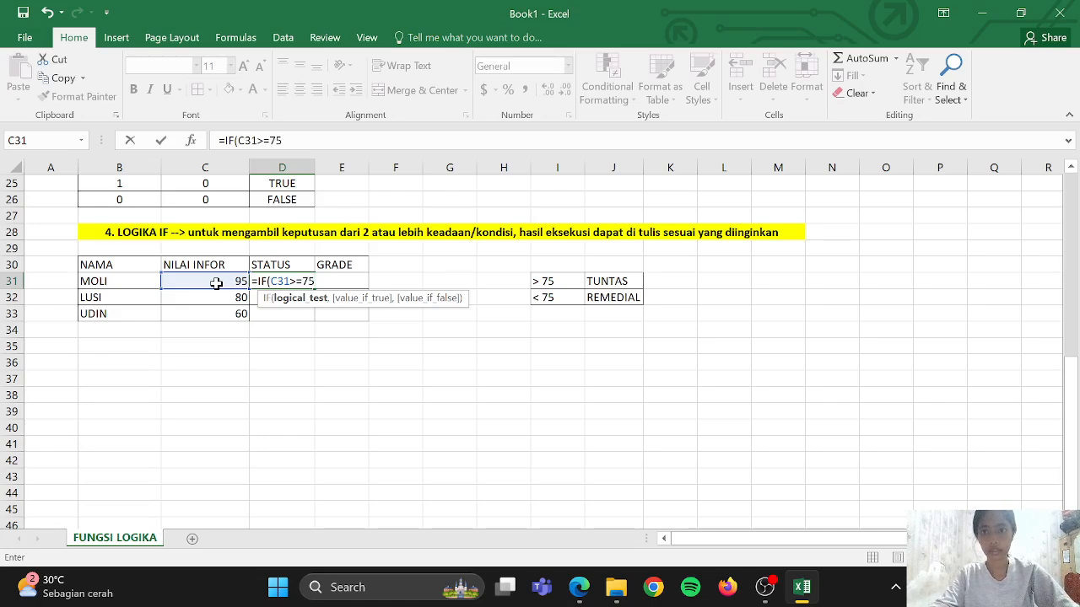
pyautogui.write(',')
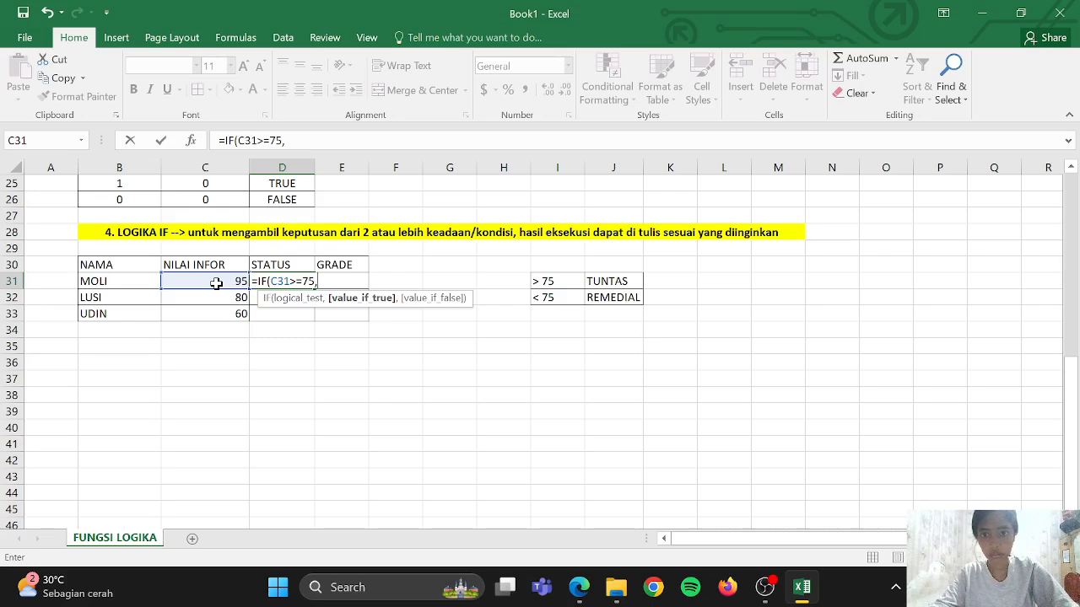
# Give the D31 formula "TUNTAS" as its value if true.
pyautogui.write('"TUNT')
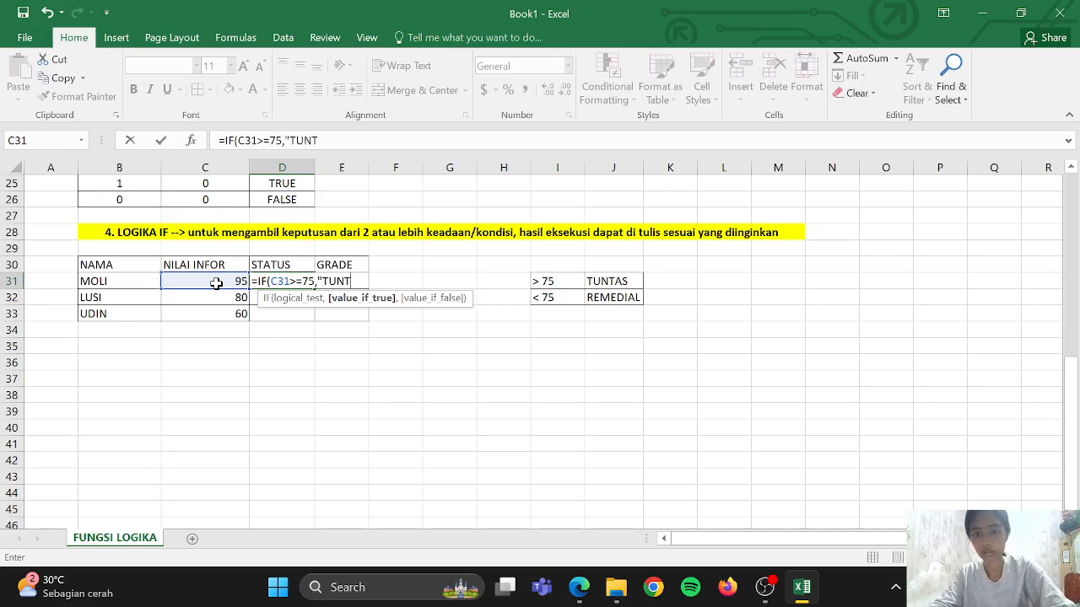
pyautogui.write('S')
pyautogui.press('BackSpace')
pyautogui.write('AS')
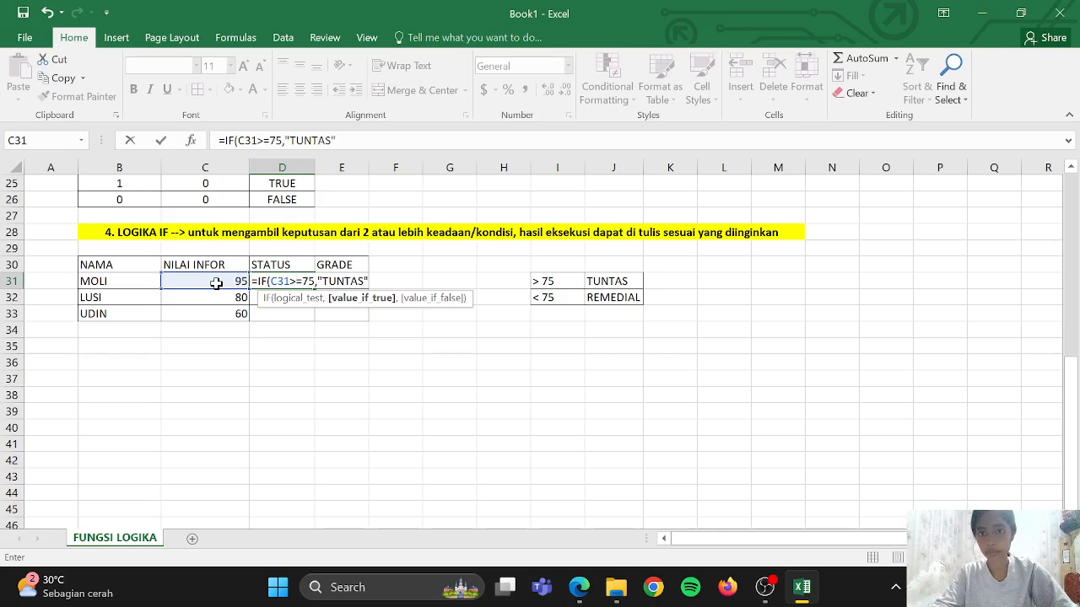
pyautogui.write('"')
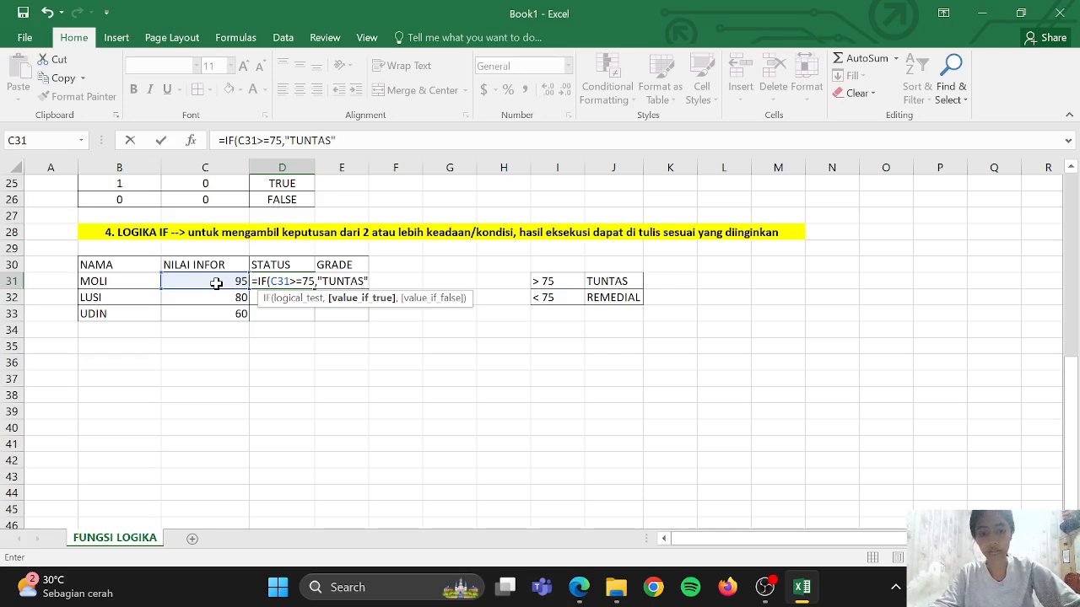
pyautogui.write('<')
pyautogui.press('BackSpace')
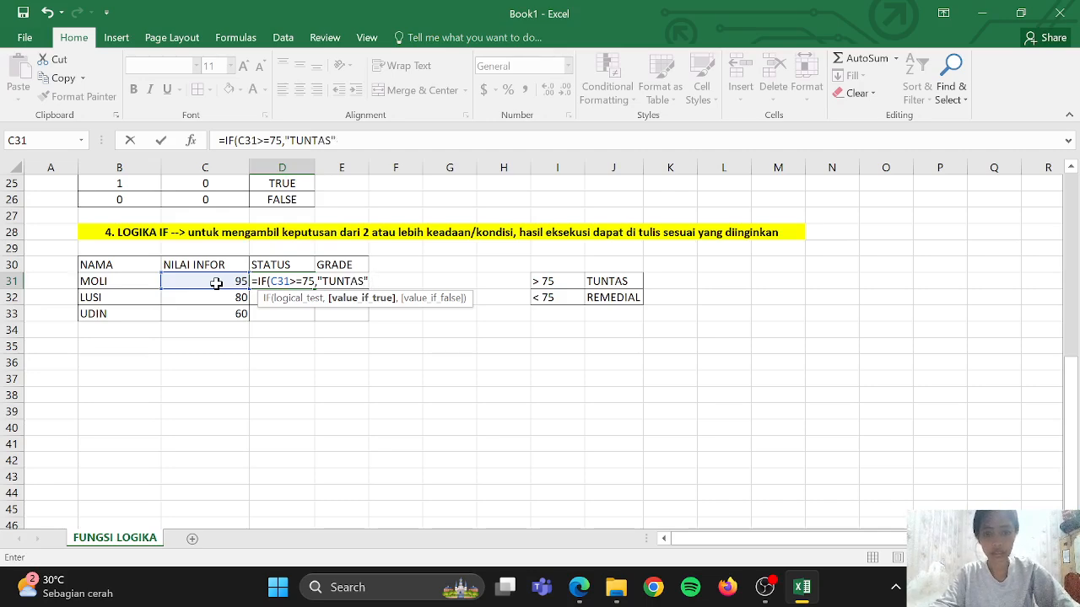
# Give the D31 formula "REMEDIAL" as its value if false and complete it as =IF(C31>=75,"TUNTAS","REMEDIAL").
pyautogui.write(',"')
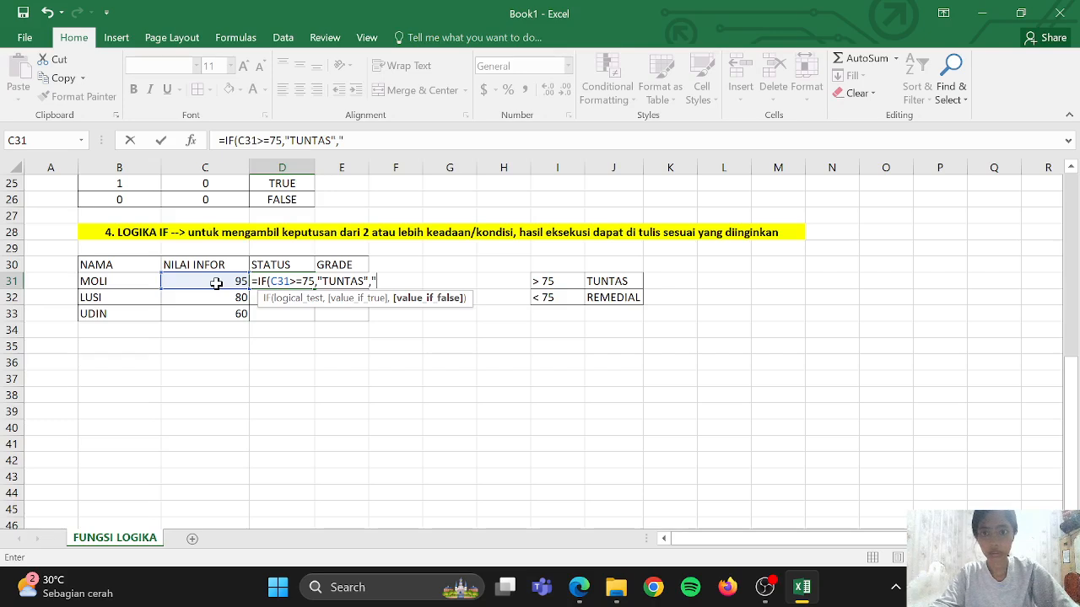
pyautogui.write('REMED')
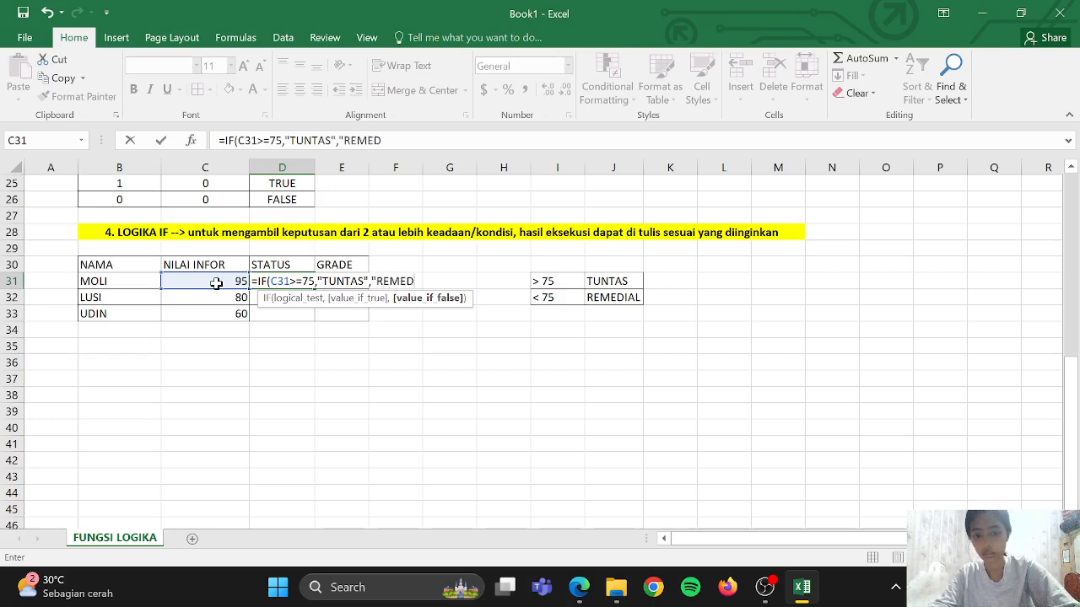
pyautogui.write('IA')
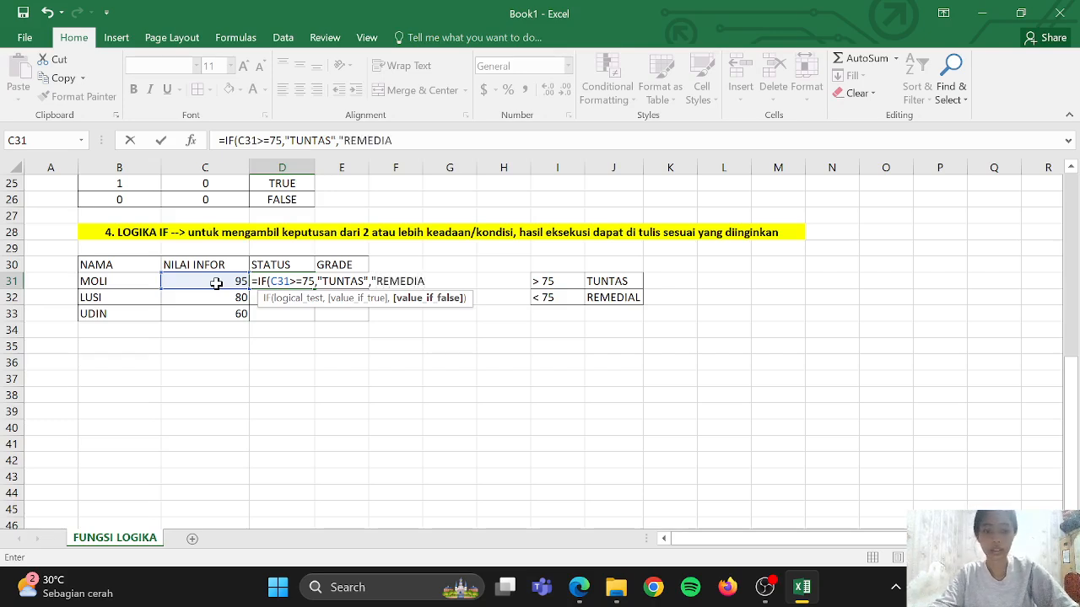
pyautogui.write('L"')
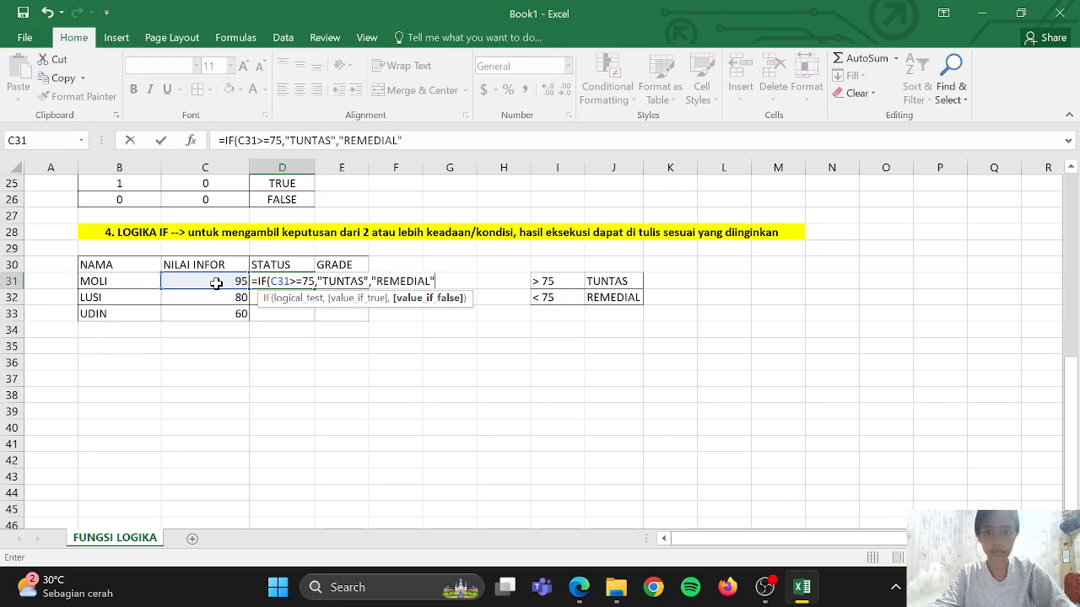
pyautogui.write(')')
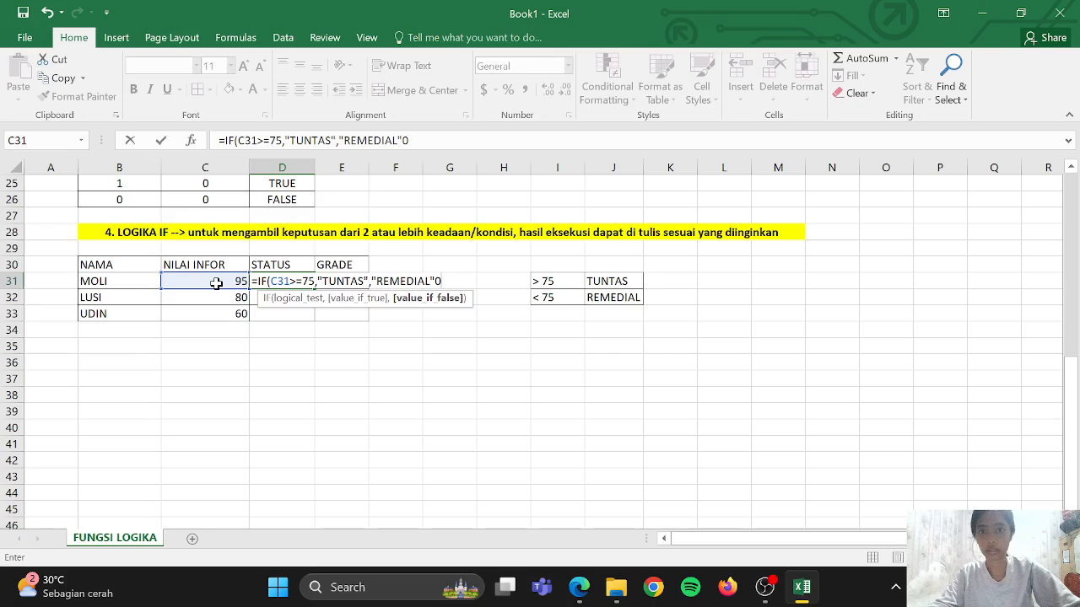
pyautogui.press('BackSpace')
pyautogui.write(')')
pyautogui.press('BackSpace')
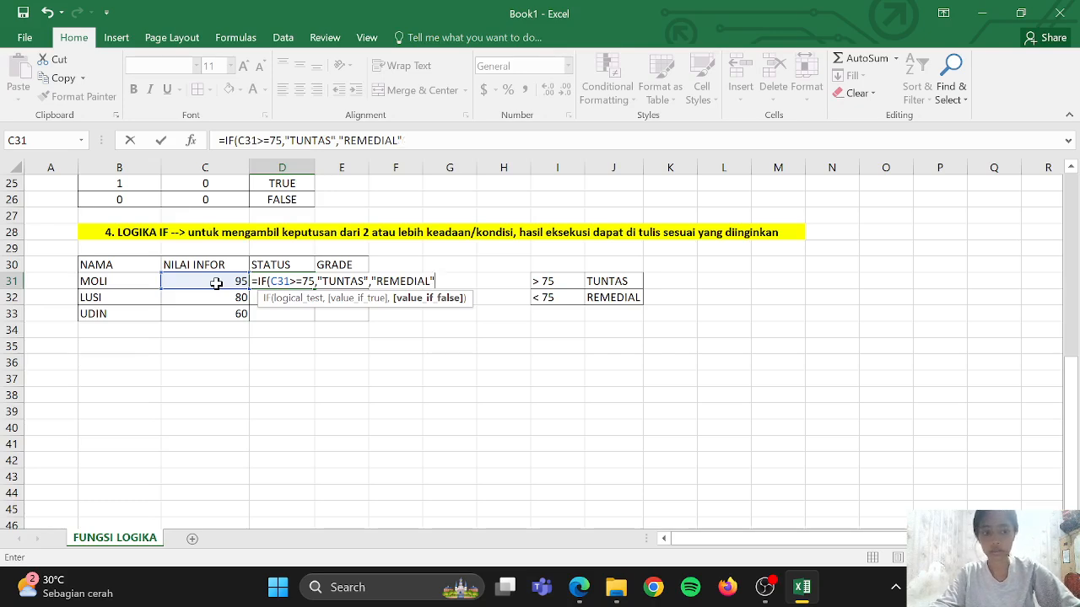
pyautogui.write(')')
pyautogui.press('Return')
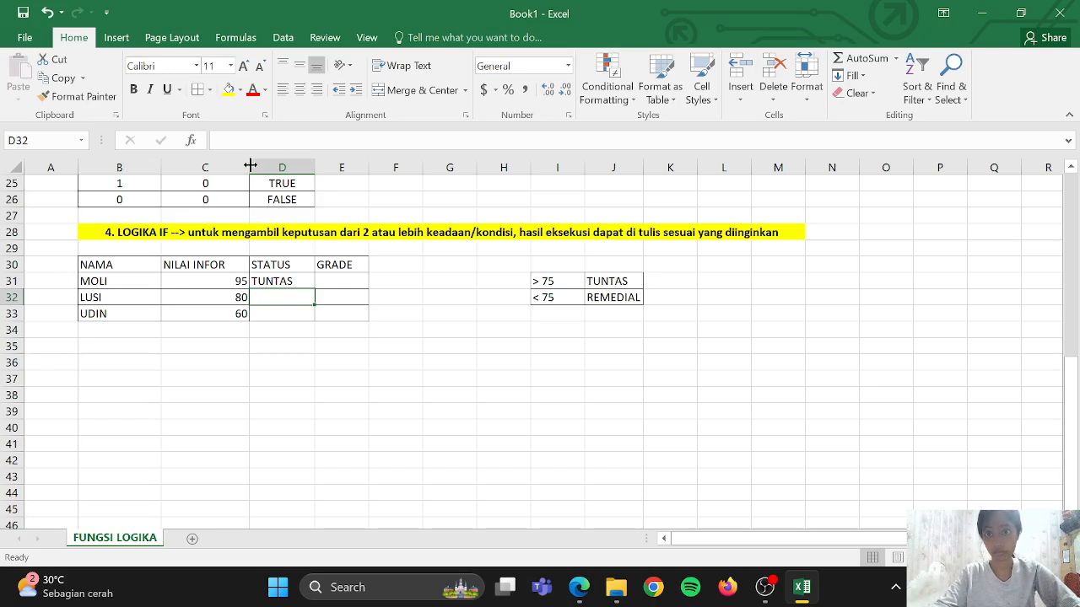
# Widen column C slightly and copy the status formula from D31 down to D33.
pyautogui.moveTo(249, 165); pyautogui.dragTo(259, 165)
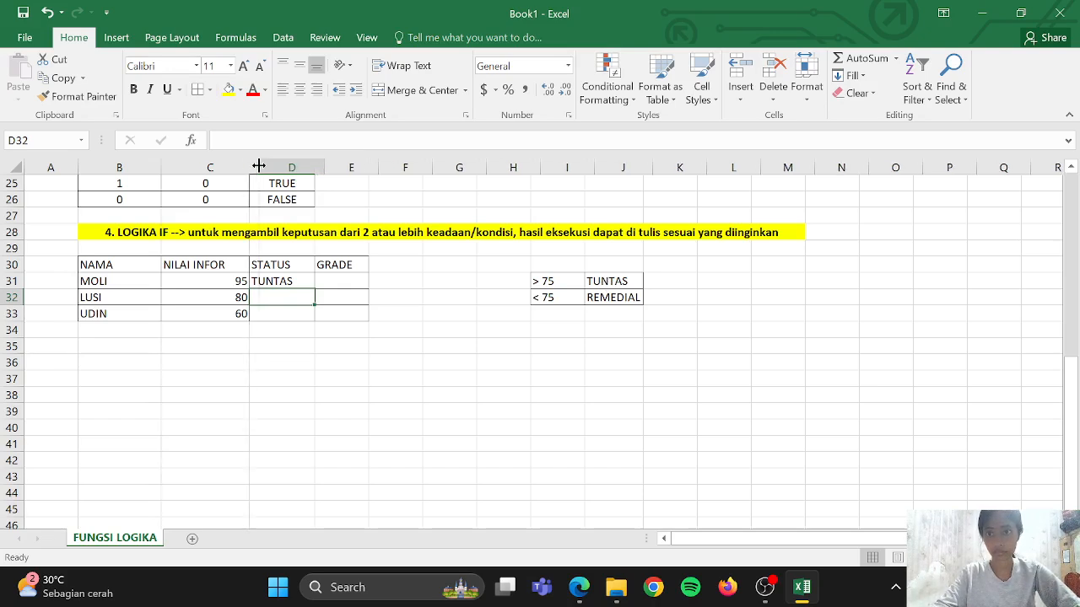
pyautogui.click(295, 281)
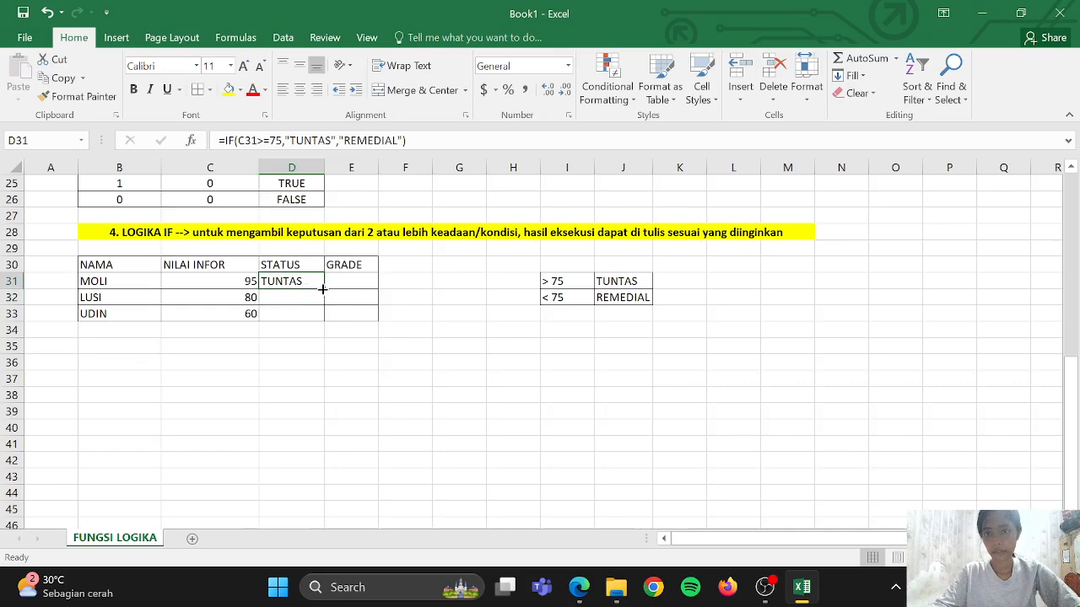
pyautogui.moveTo(322, 289); pyautogui.dragTo(324, 315)
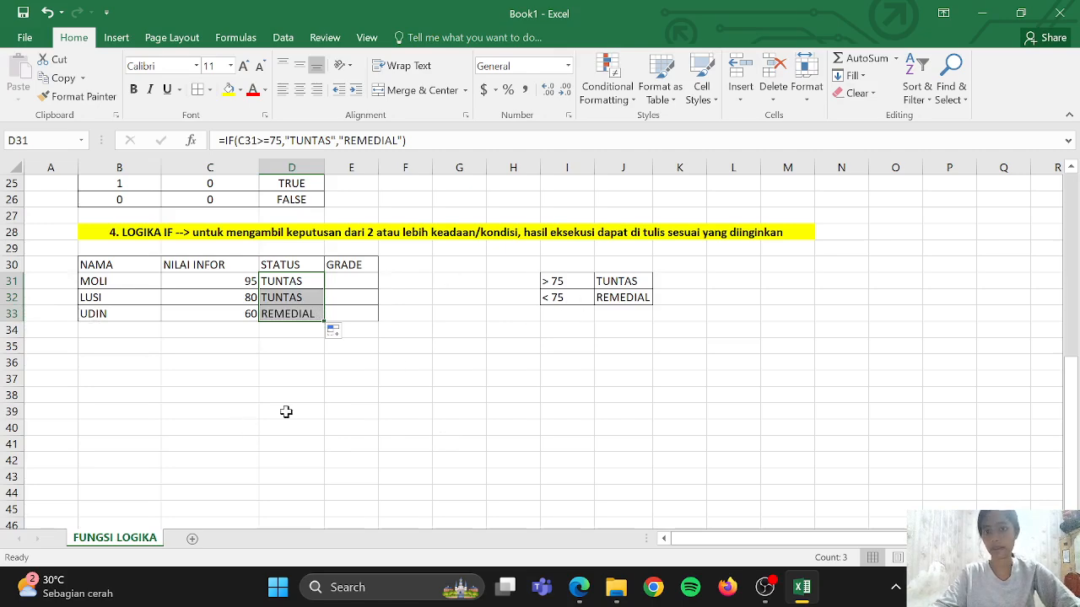
# Start an IF formula in E31 under GRADE with the logical test D31>75.
pyautogui.click(358, 279)
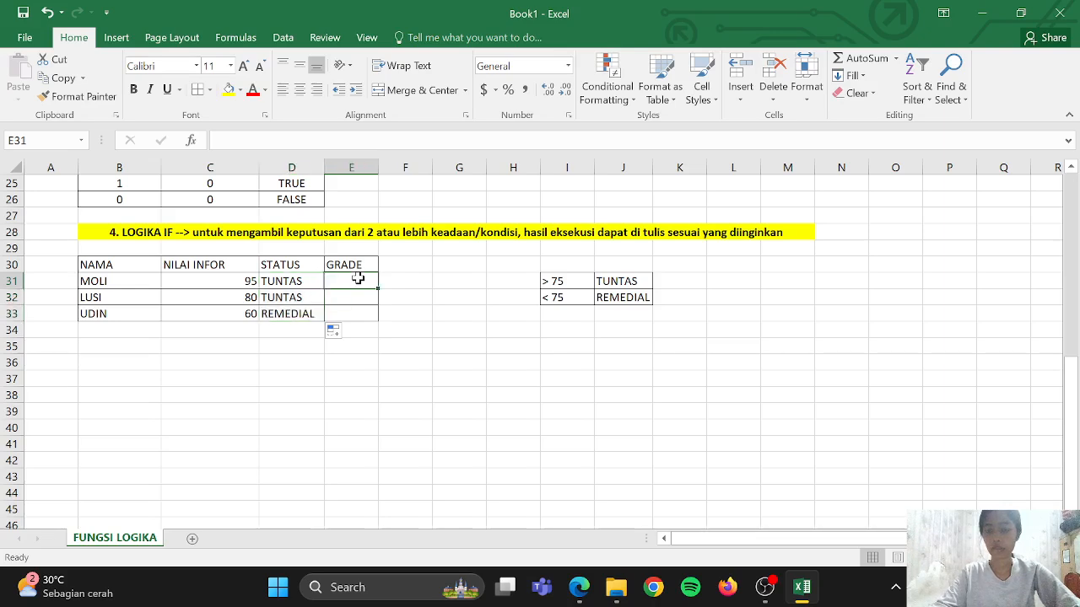
pyautogui.write('=')
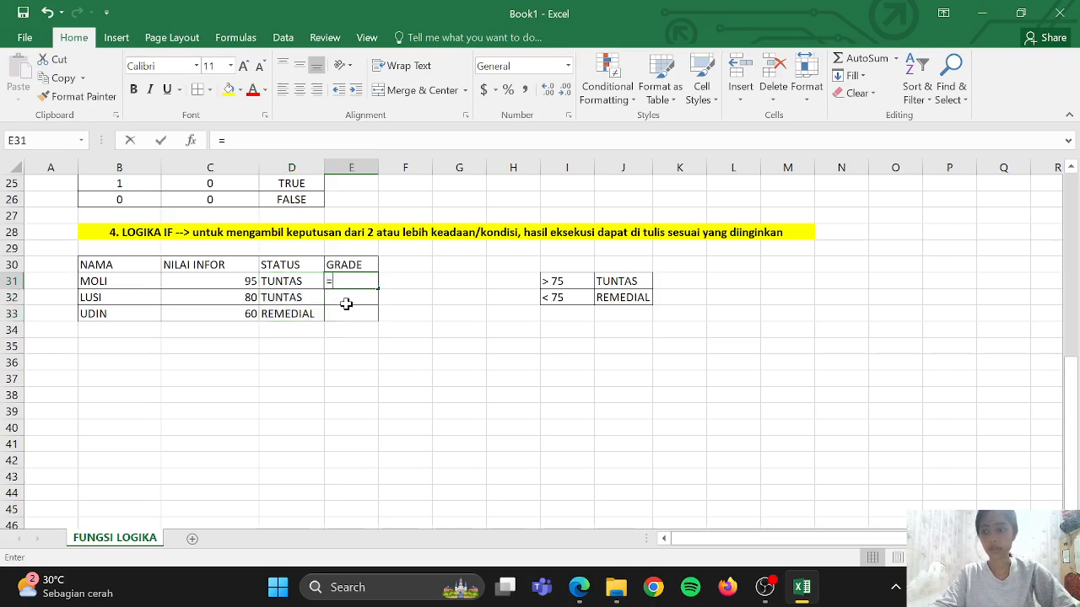
pyautogui.write('IF')
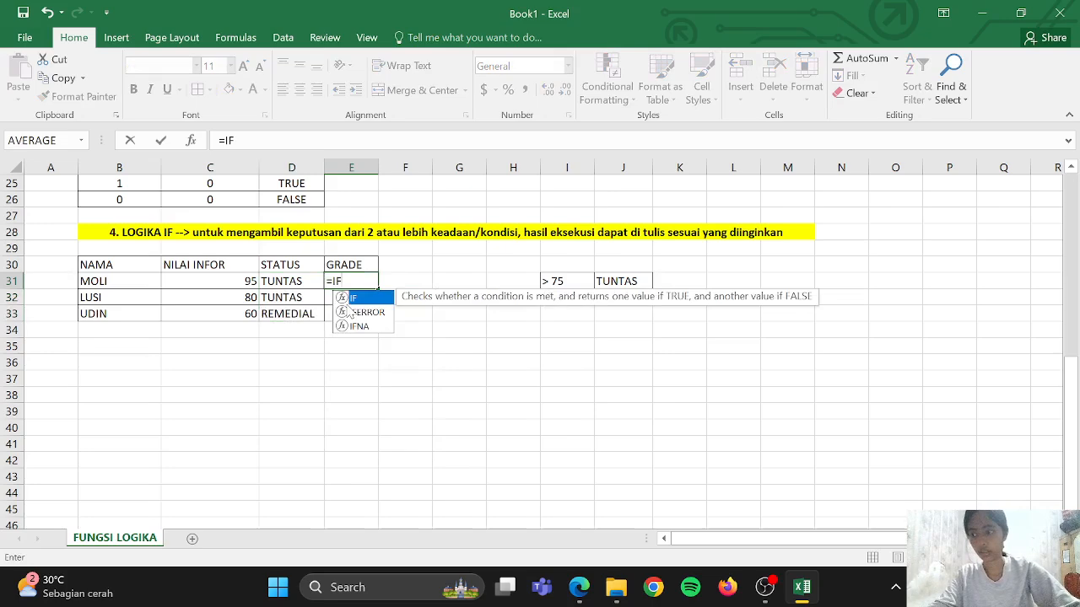
pyautogui.write('(')
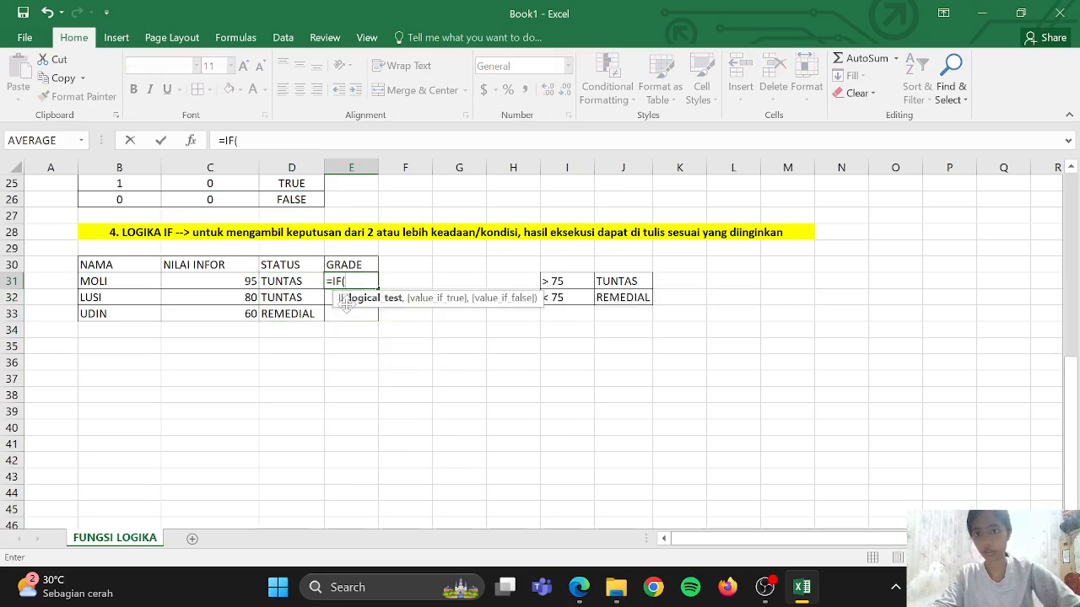
pyautogui.click(291, 281)
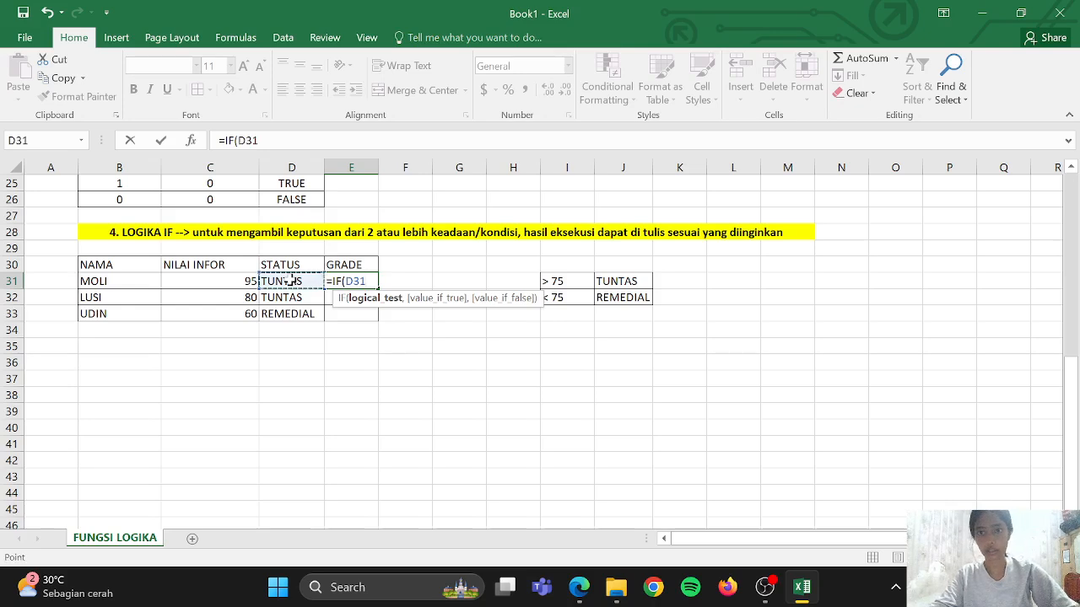
pyautogui.write('>')
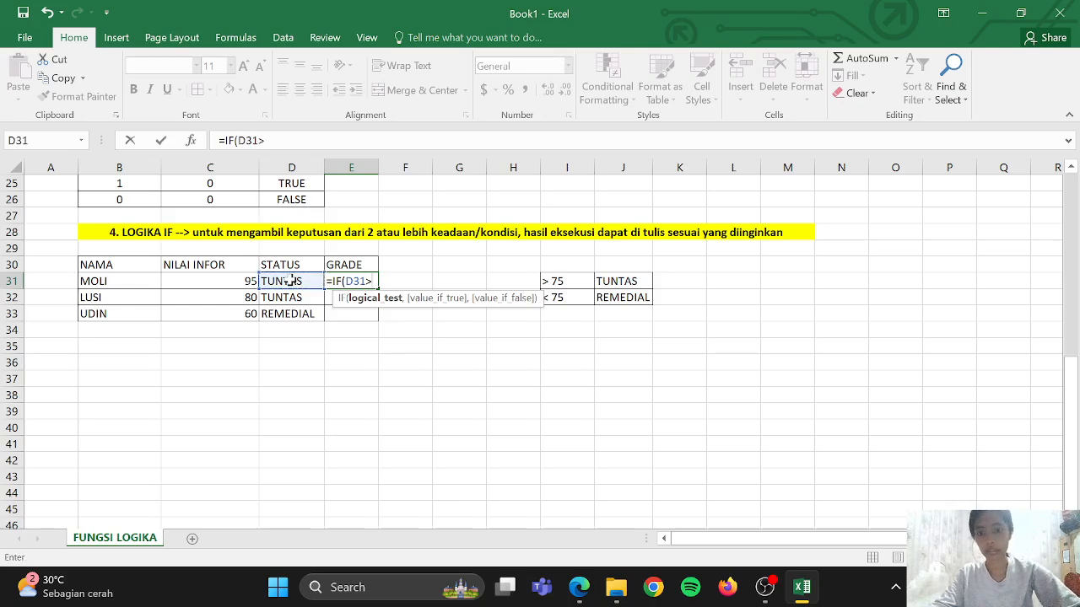
pyautogui.write('75')
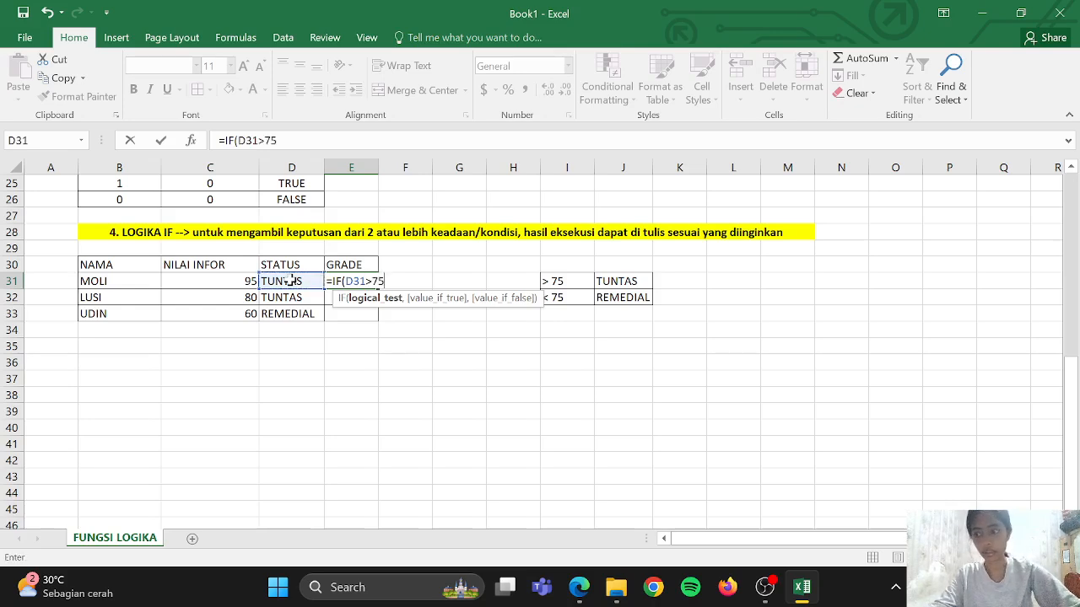
pyautogui.write(',')
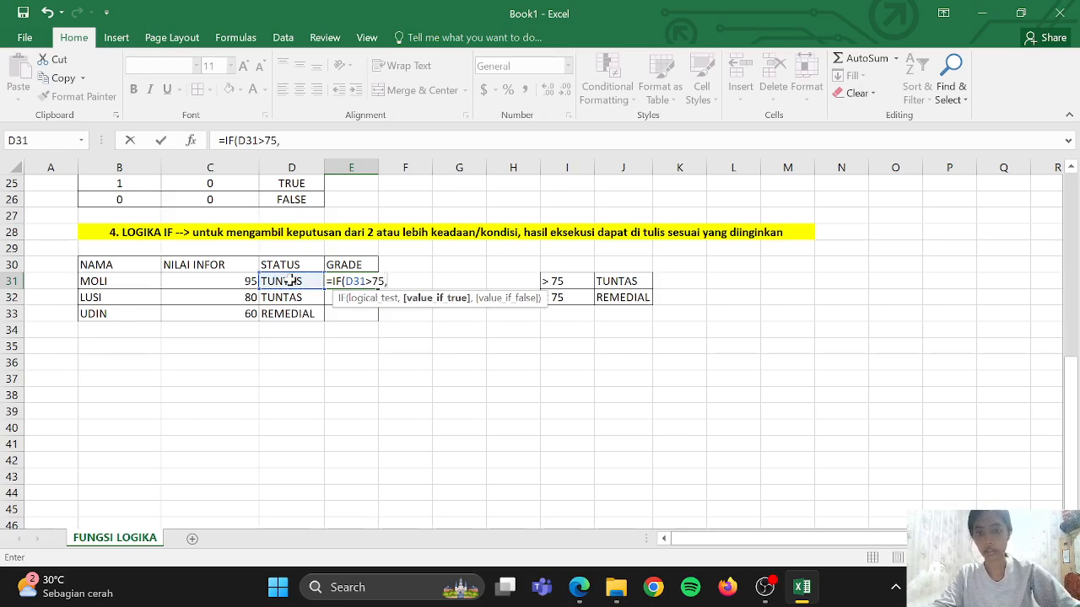
# Change the threshold in the E31 logical test to 90 and give "A" as the value if true.
pyautogui.press('BackSpace')
pyautogui.press('BackSpace')
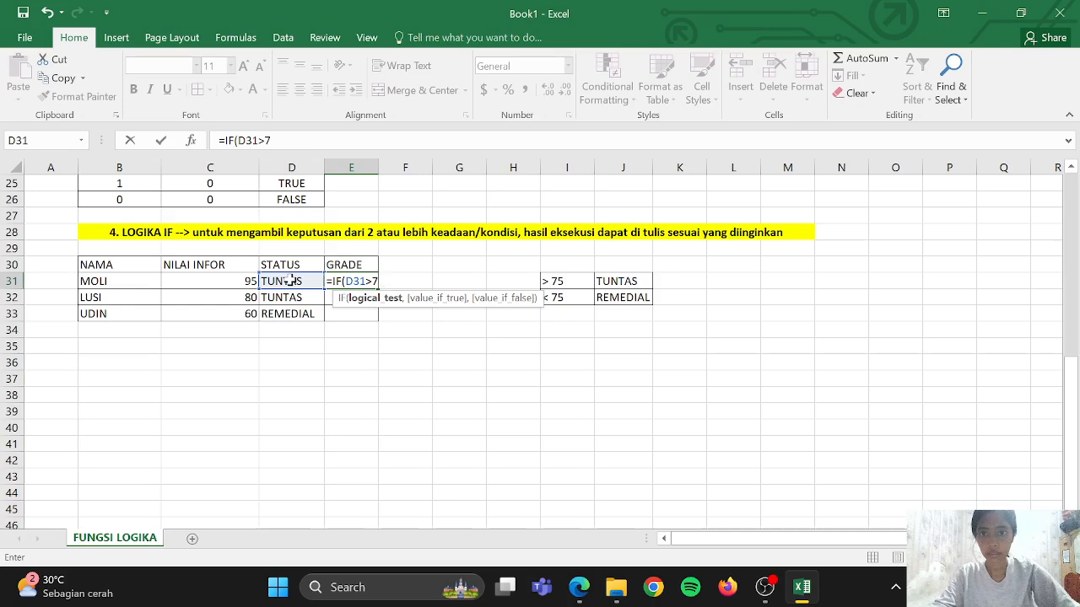
pyautogui.press('BackSpace')
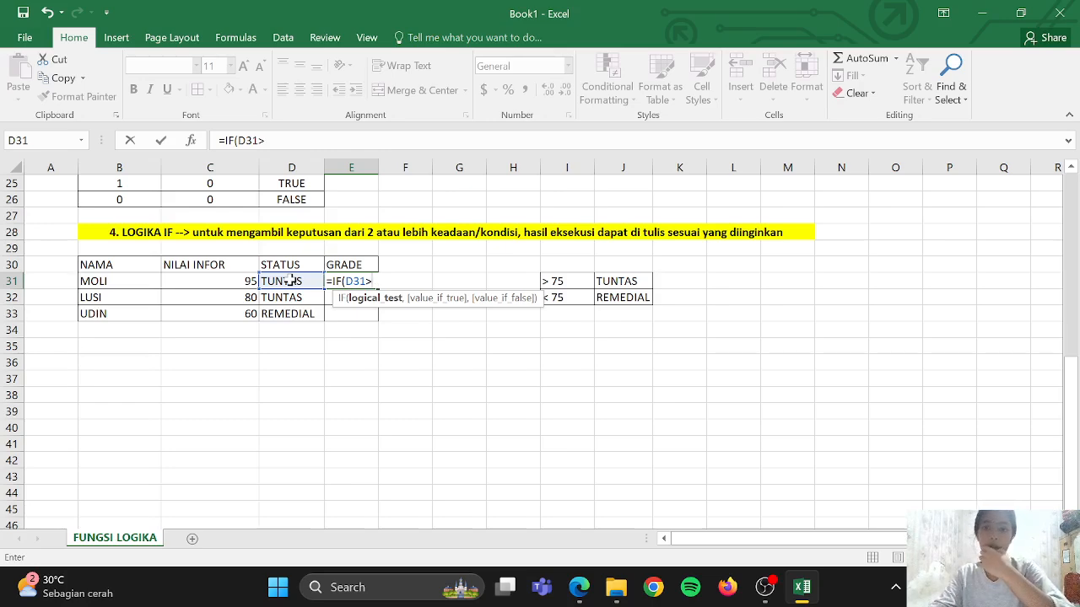
pyautogui.write('9')
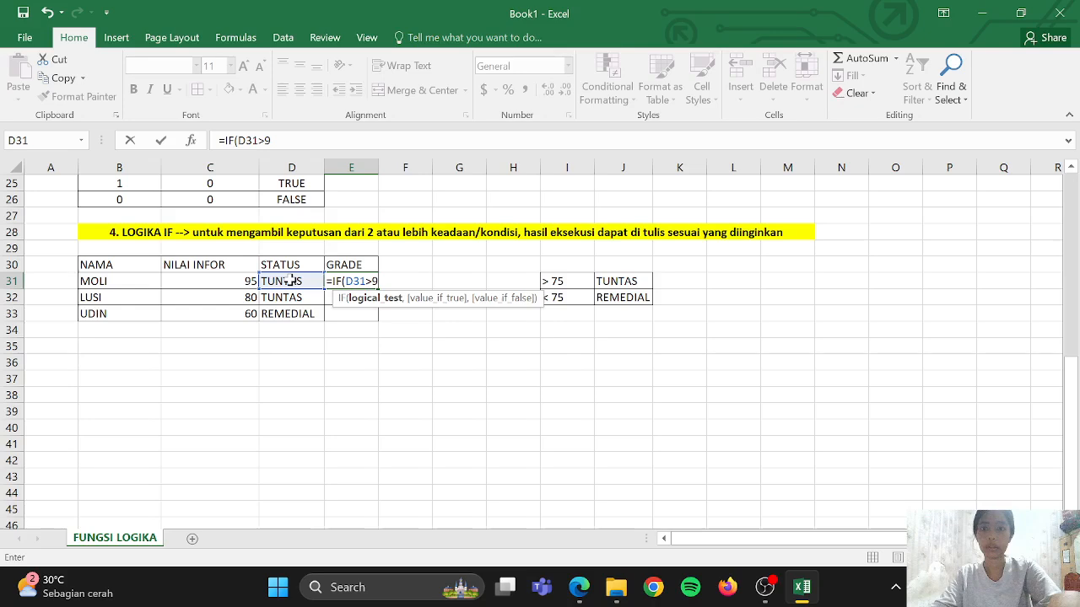
pyautogui.write('0')
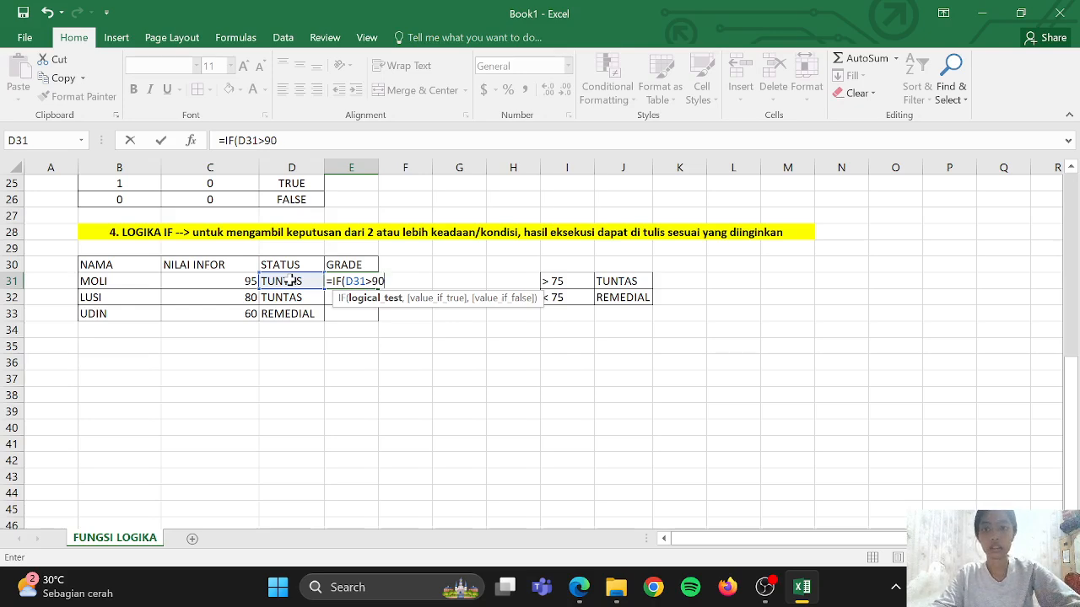
pyautogui.write(',')
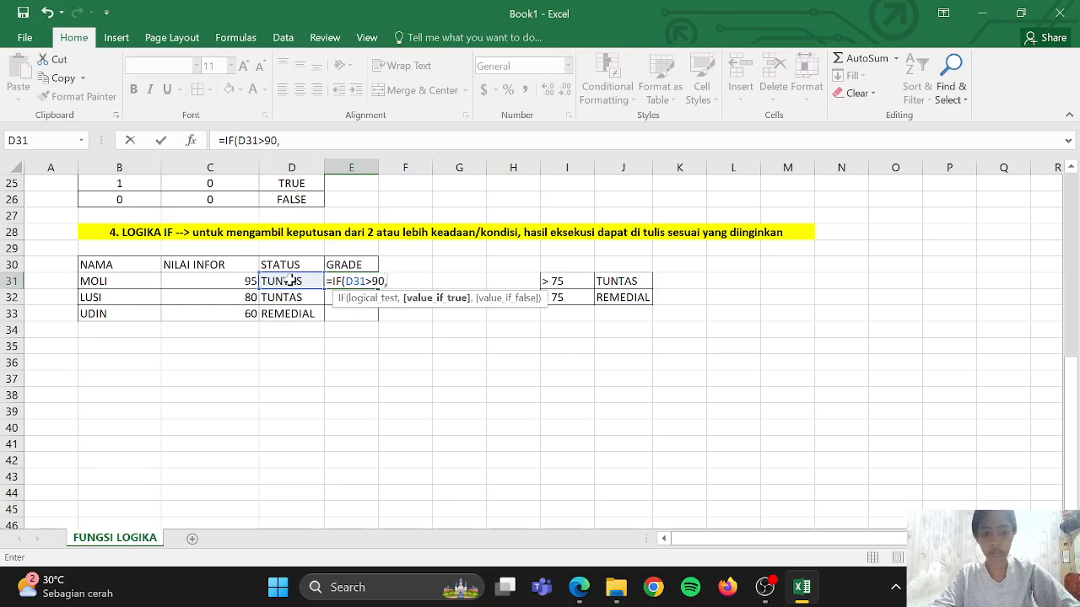
pyautogui.write('"')
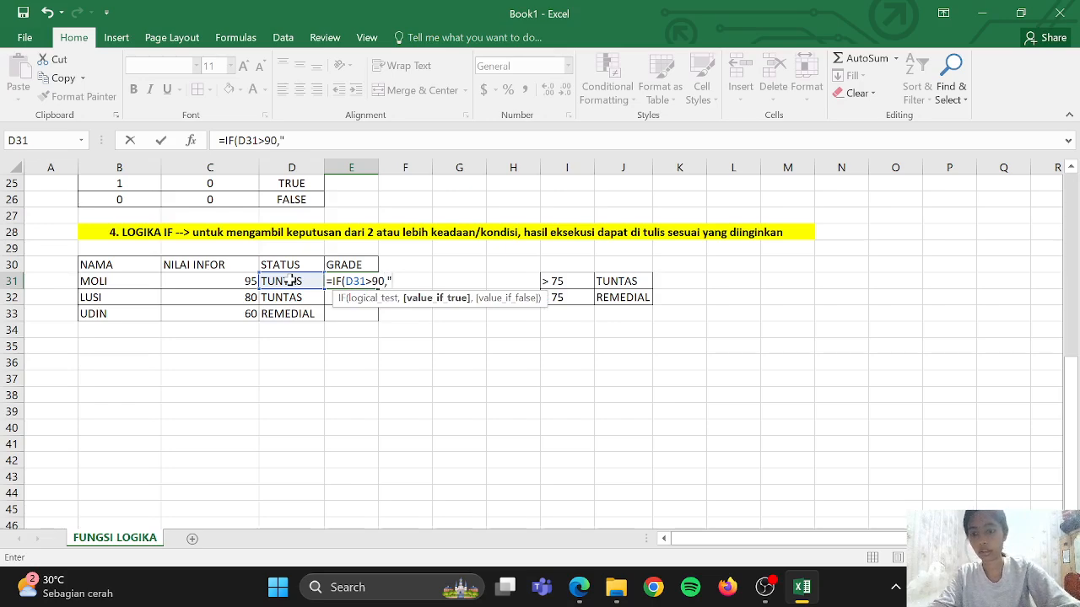
pyautogui.write('A"')
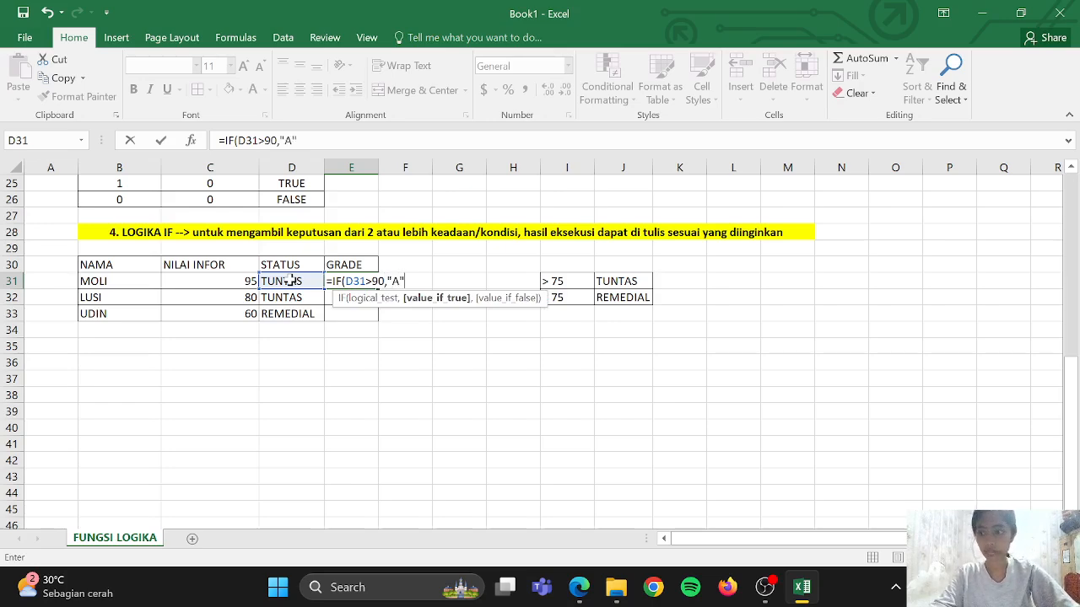
# Nest a second IF as the value if false in E31, starting its logical test with C31.
pyautogui.write(',I')
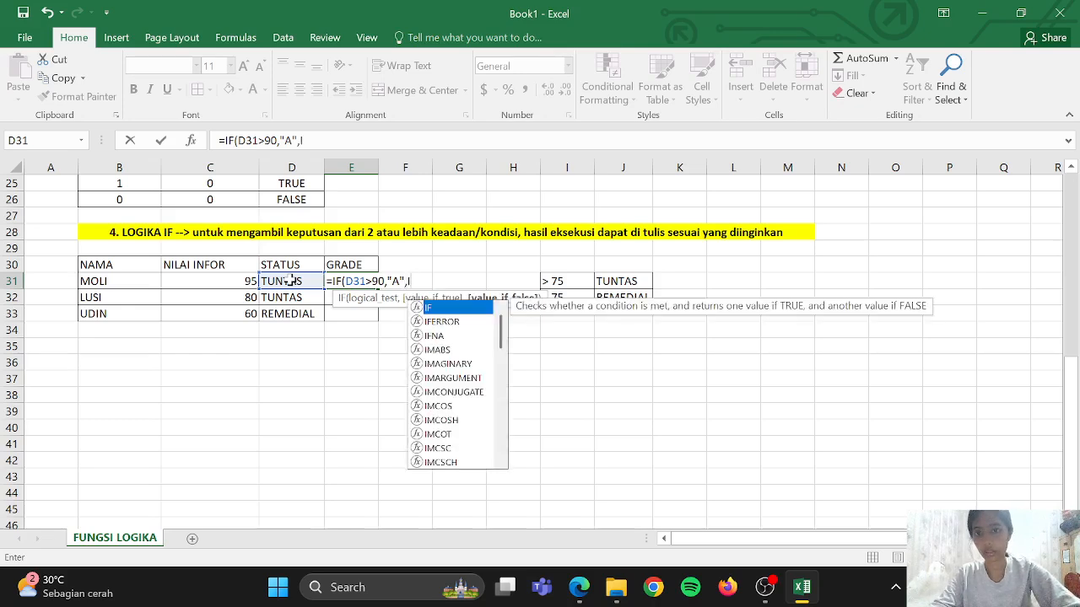
pyautogui.write('F(')
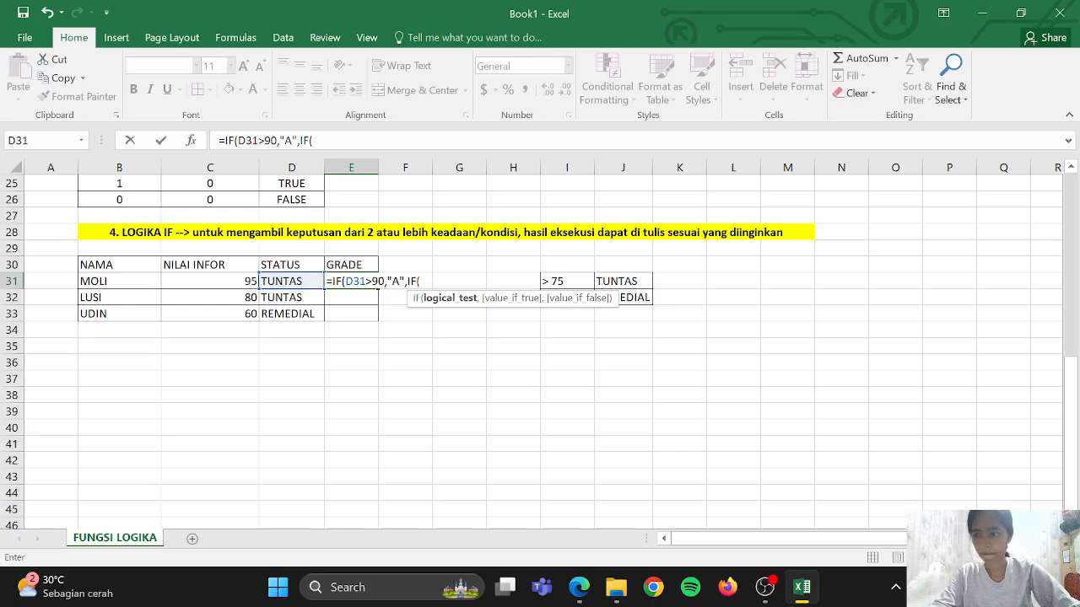
pyautogui.click(244, 285)
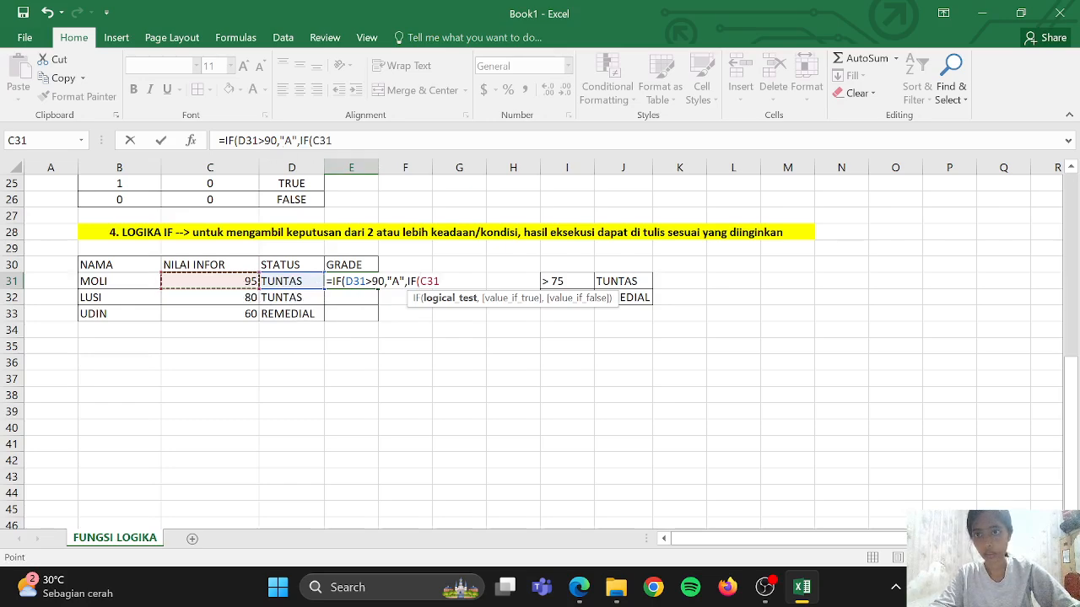
# Replace the D31 reference in the first logical test of the E31 formula with C31.
pyautogui.click(259, 140)
pyautogui.press('BackSpace')
pyautogui.press('BackSpace')
pyautogui.press('BackSpace')
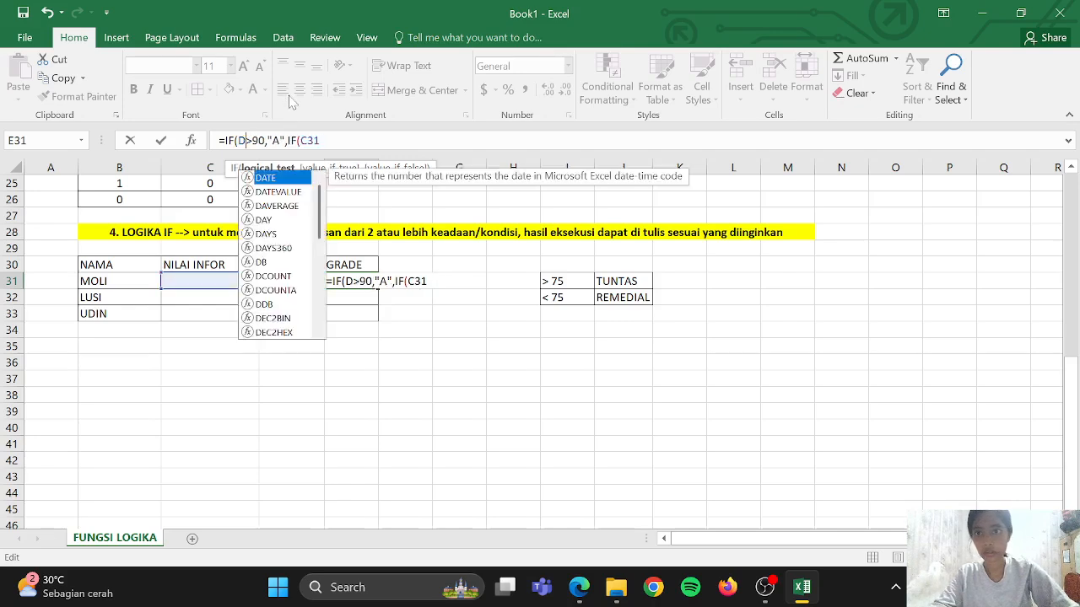
pyautogui.click(242, 281)
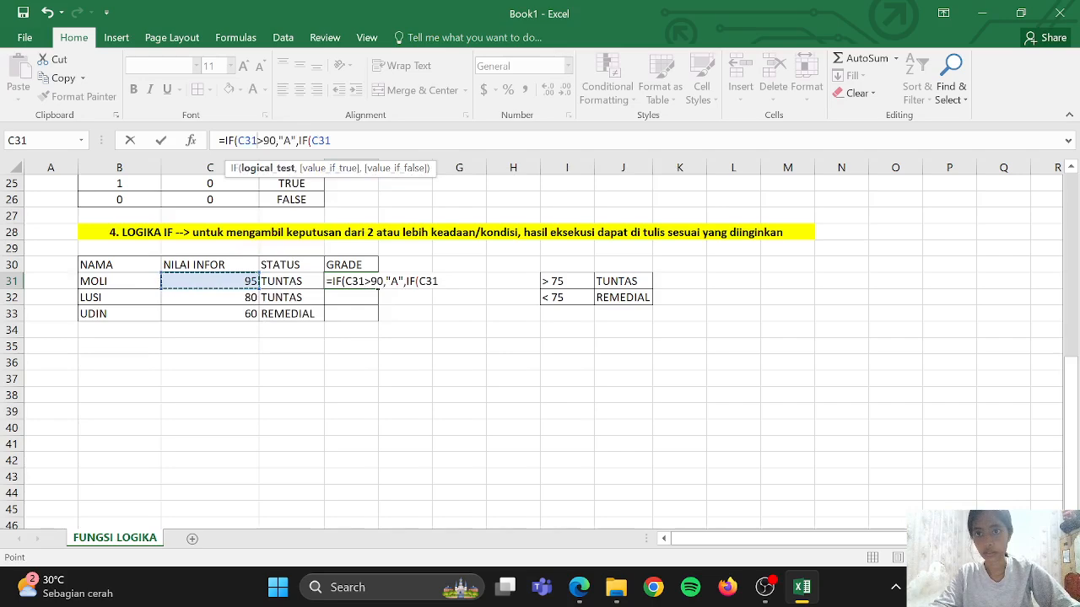
# Complete the nested IF's logical test as C31<70 and give it "B" as the value if true.
pyautogui.click(331, 140)
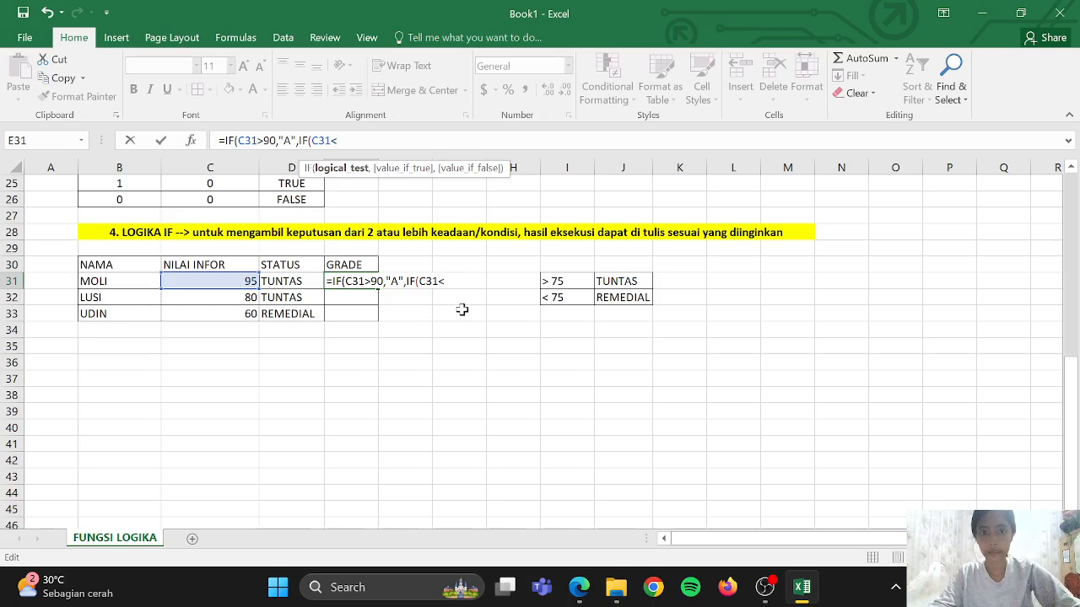
pyautogui.write('0<')
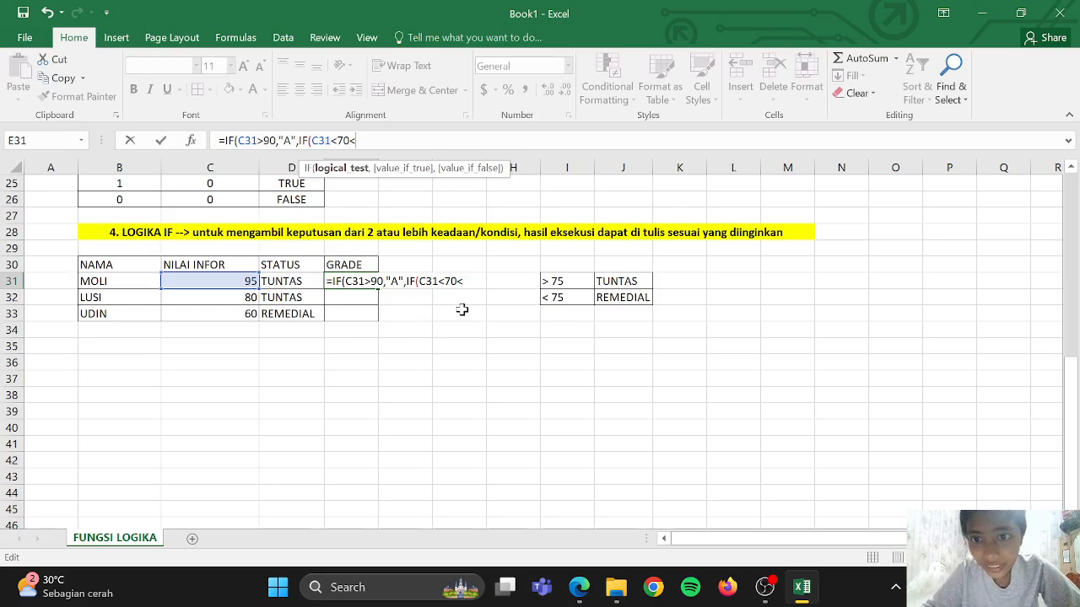
pyautogui.press('BackSpace')
pyautogui.press('BackSpace')
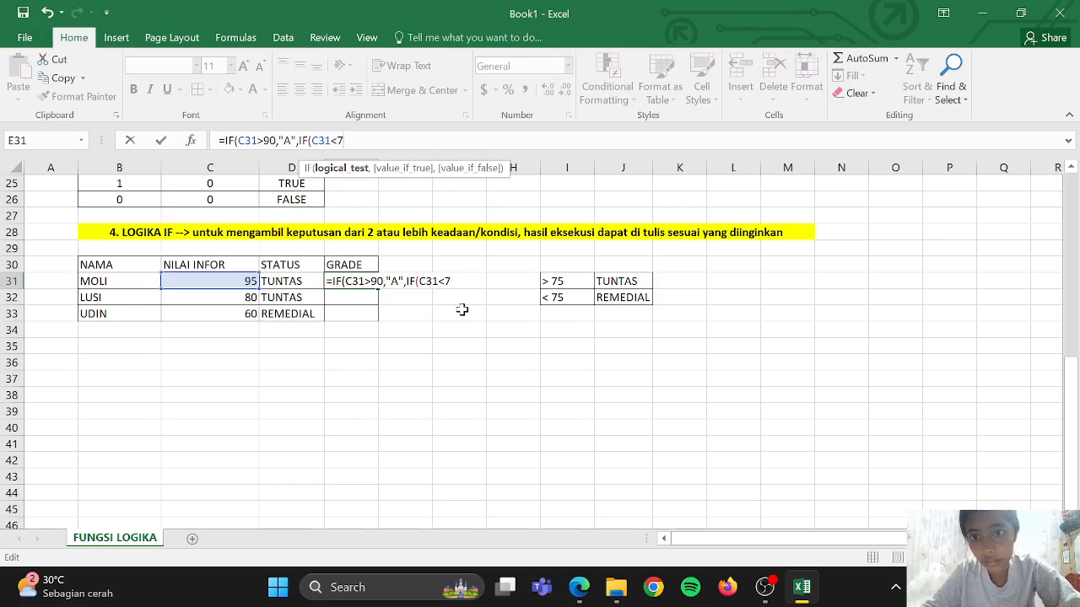
pyautogui.write('0')
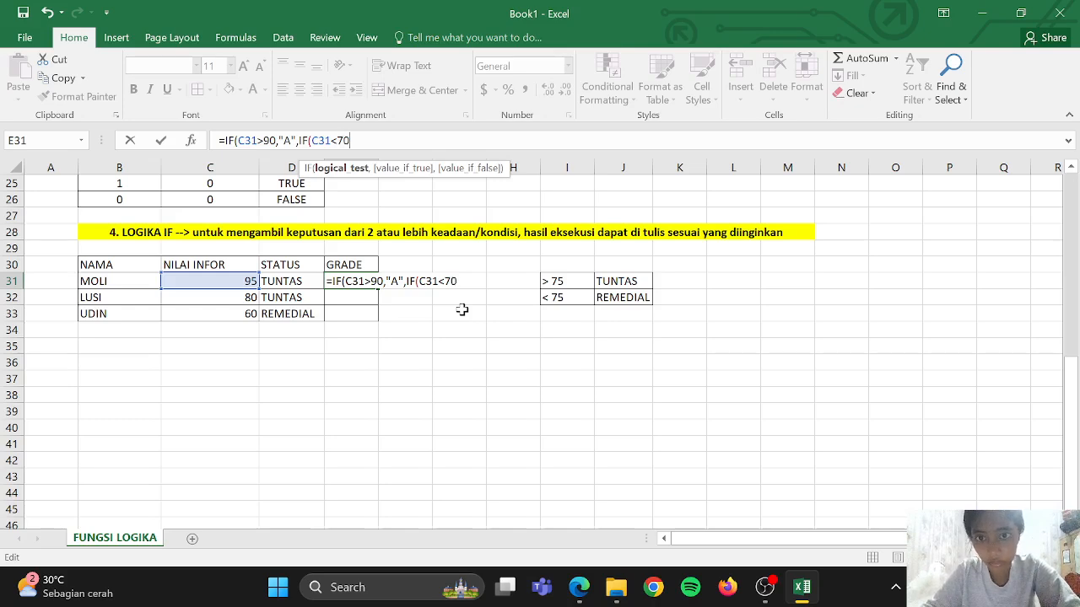
pyautogui.write(',')
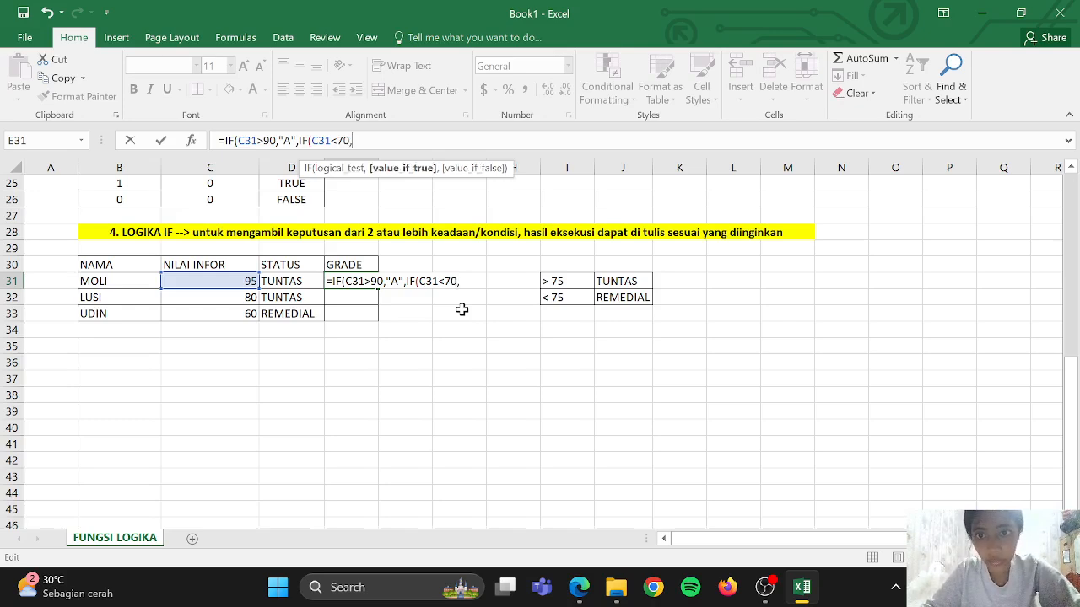
pyautogui.write('"')
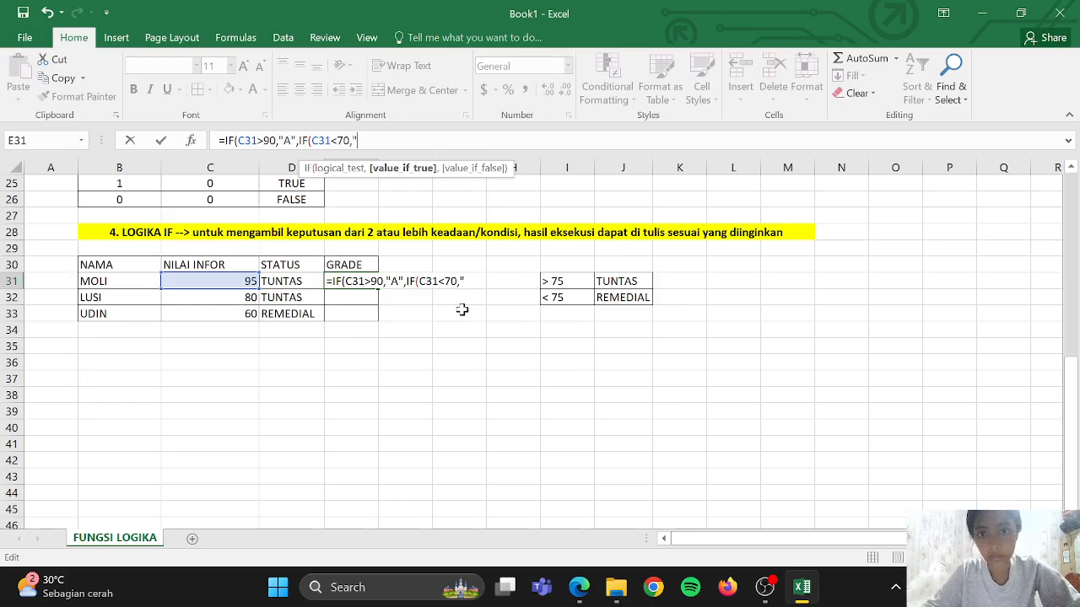
pyautogui.write('B')
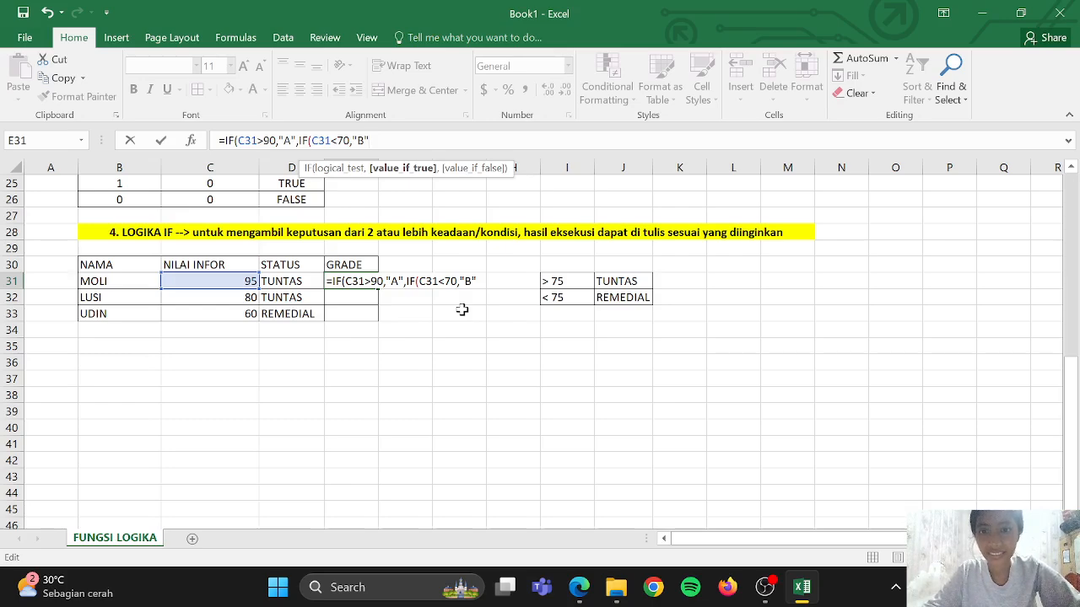
# Nest a third IF as the second IF's value if false, with the logical test C31>70.
pyautogui.write(',IF')
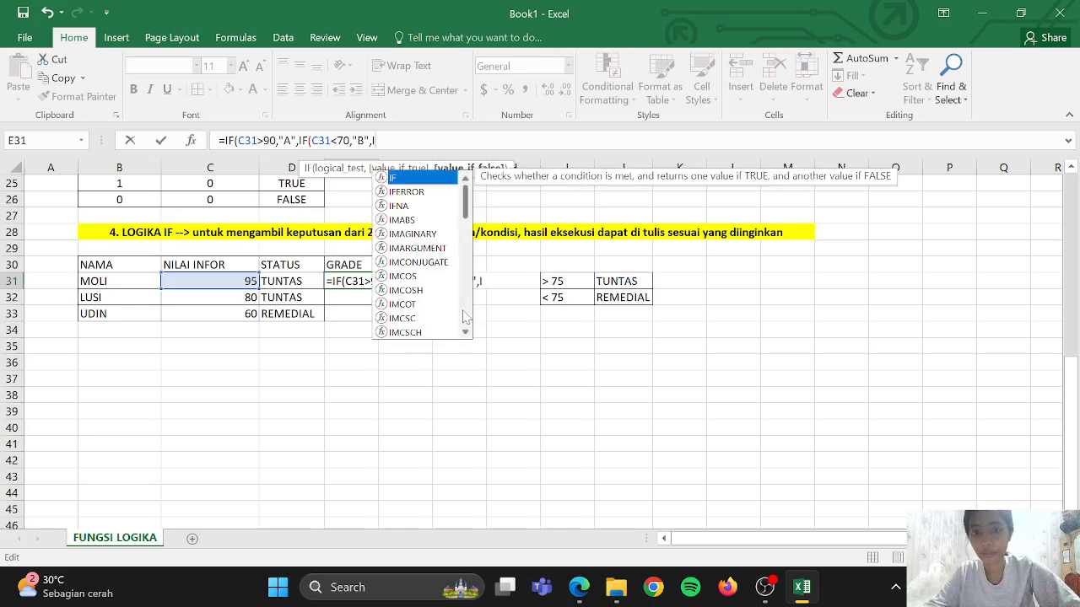
pyautogui.write('(')
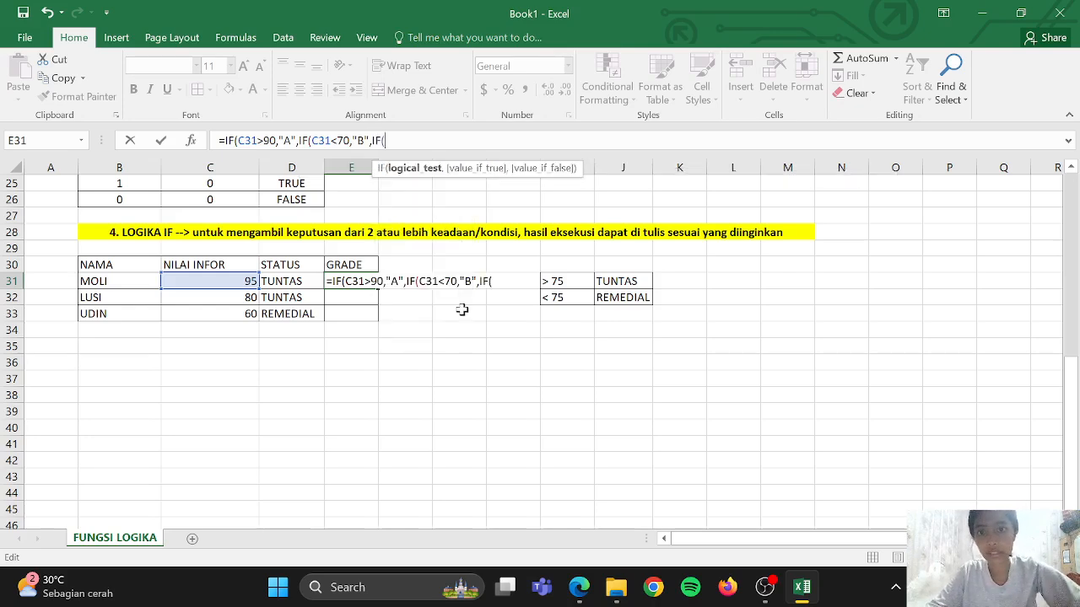
pyautogui.click(243, 281)
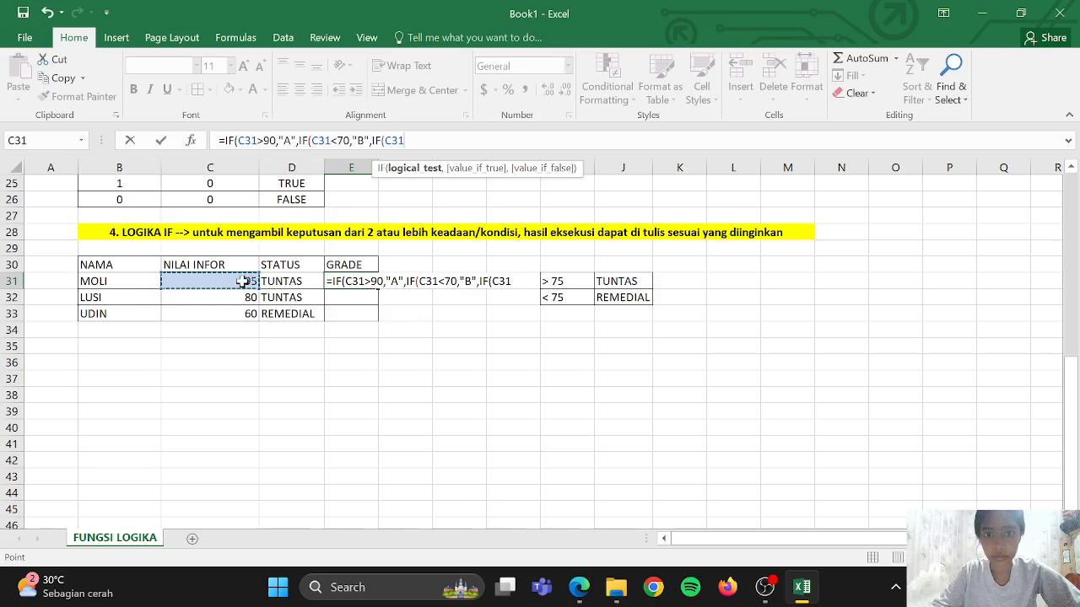
pyautogui.write('>')
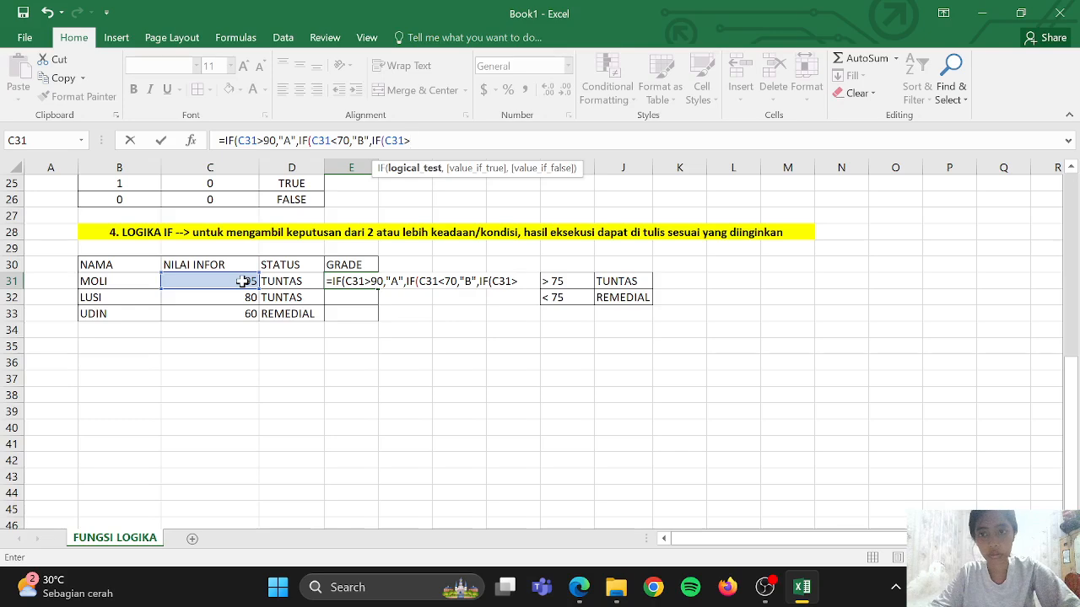
pyautogui.write('70')
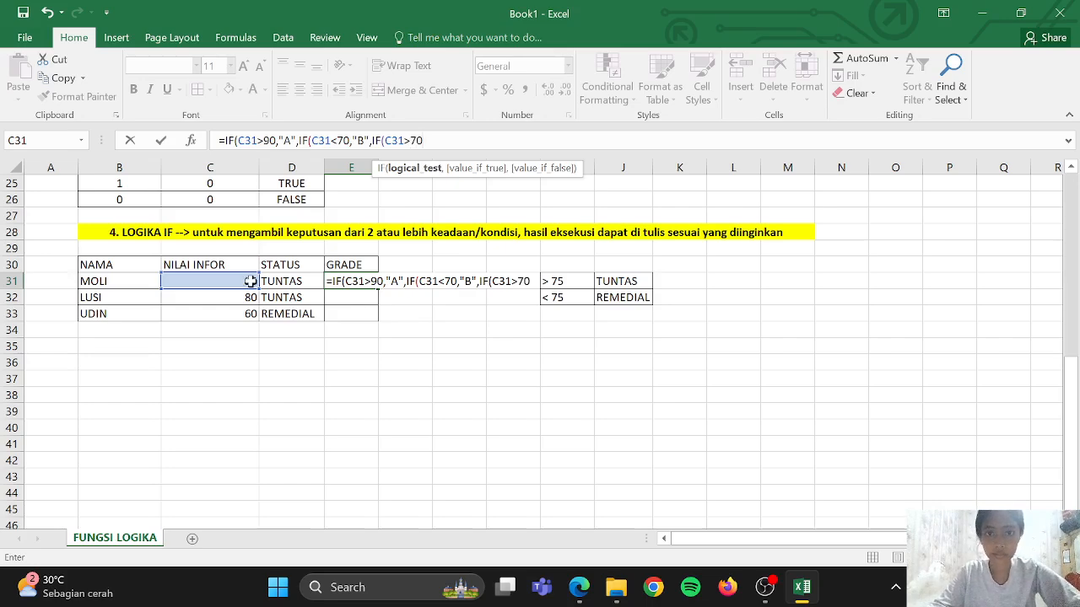
# Change the second IF's value if true to "C" and return to the end of the E31 formula.
pyautogui.press('F2')
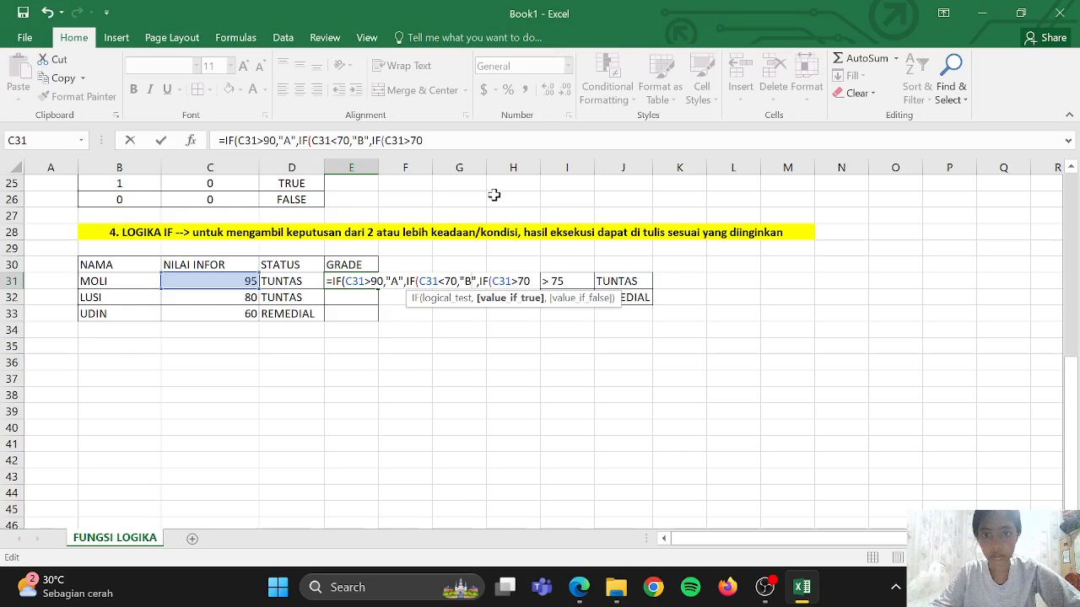
pyautogui.press('BackSpace')
pyautogui.write('C')
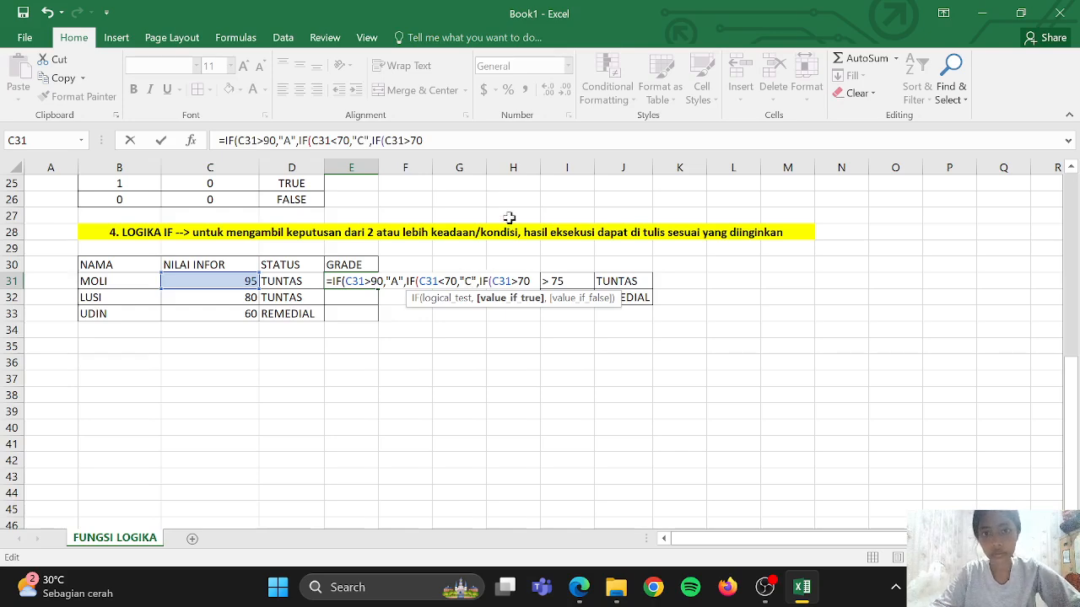
pyautogui.press('End')
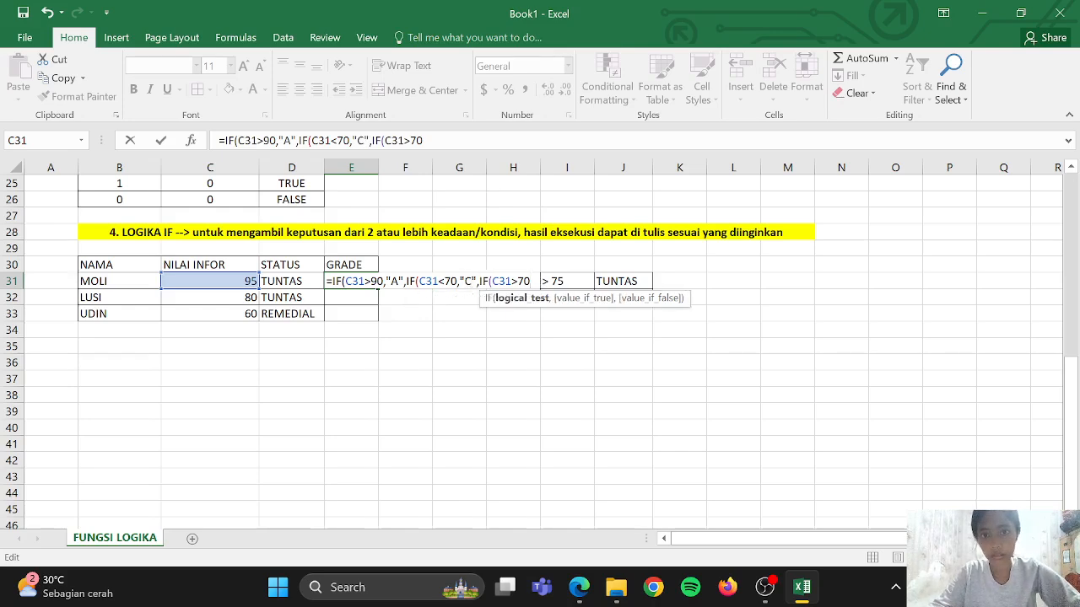
# Give the third IF in E31 "B" as its value if true, then close all three IFs and enter the formula.
pyautogui.write(',')
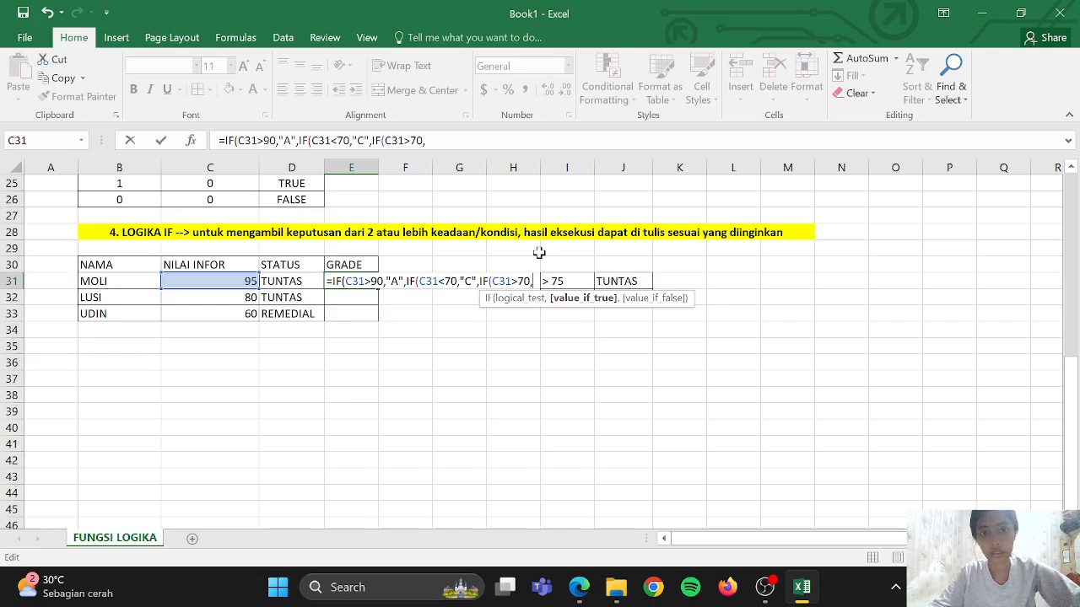
pyautogui.write('"B')
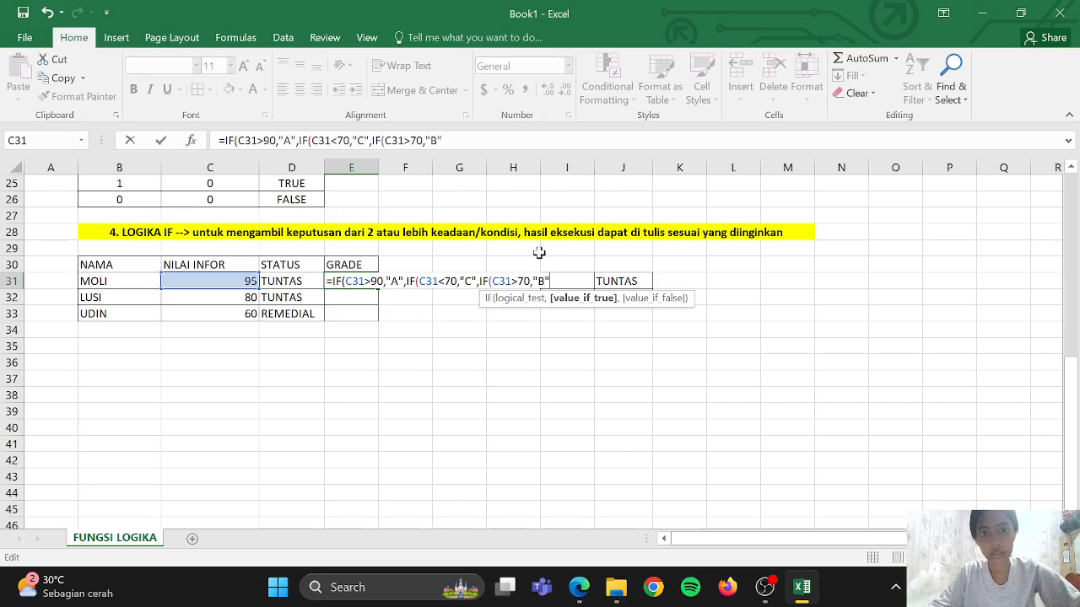
pyautogui.write('")))')
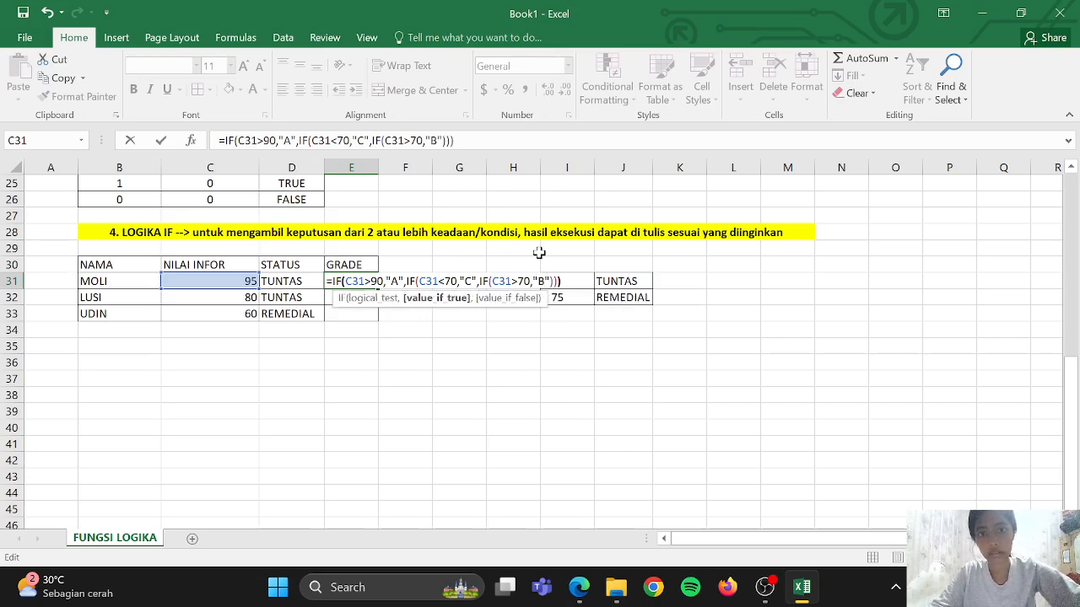
pyautogui.press('Return')
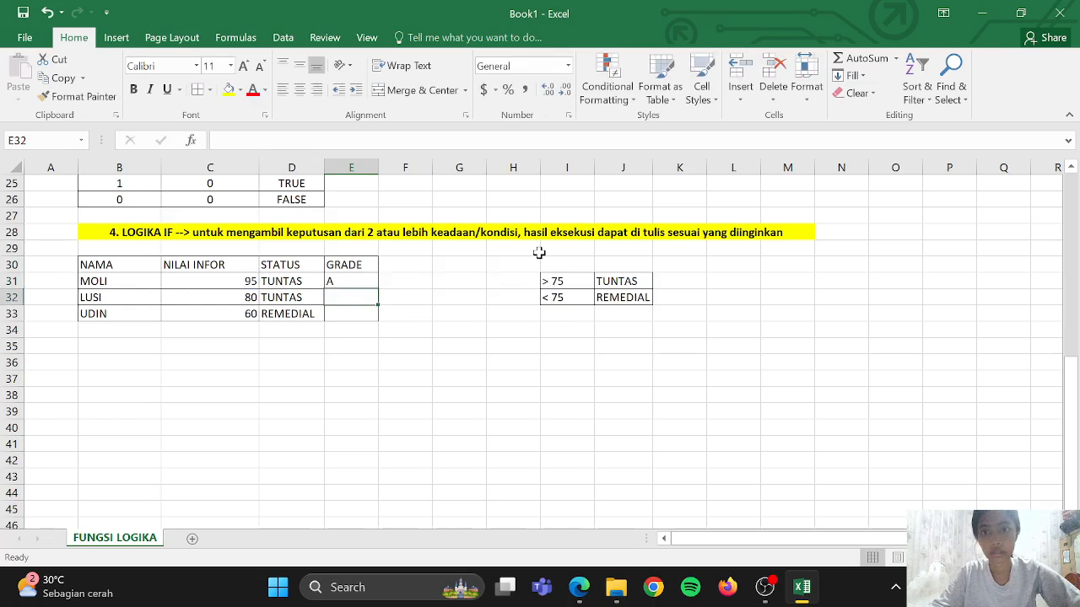
# Copy the E31 grade formula down through E33 and center the grades in E31:E33.
pyautogui.click(353, 283)
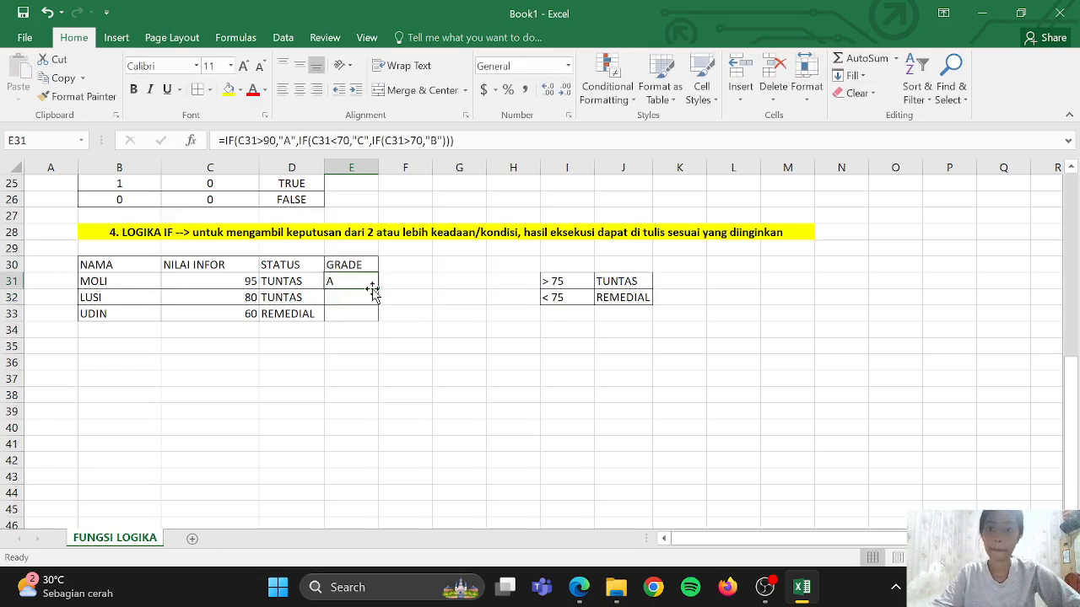
pyautogui.moveTo(377, 288); pyautogui.dragTo(374, 315)
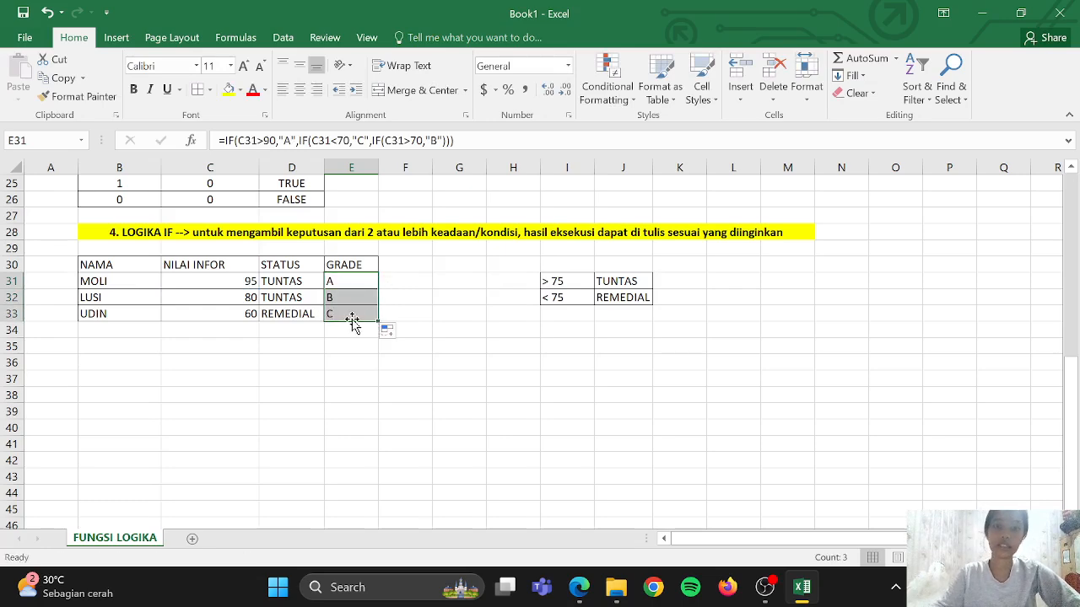
pyautogui.click(298, 91)
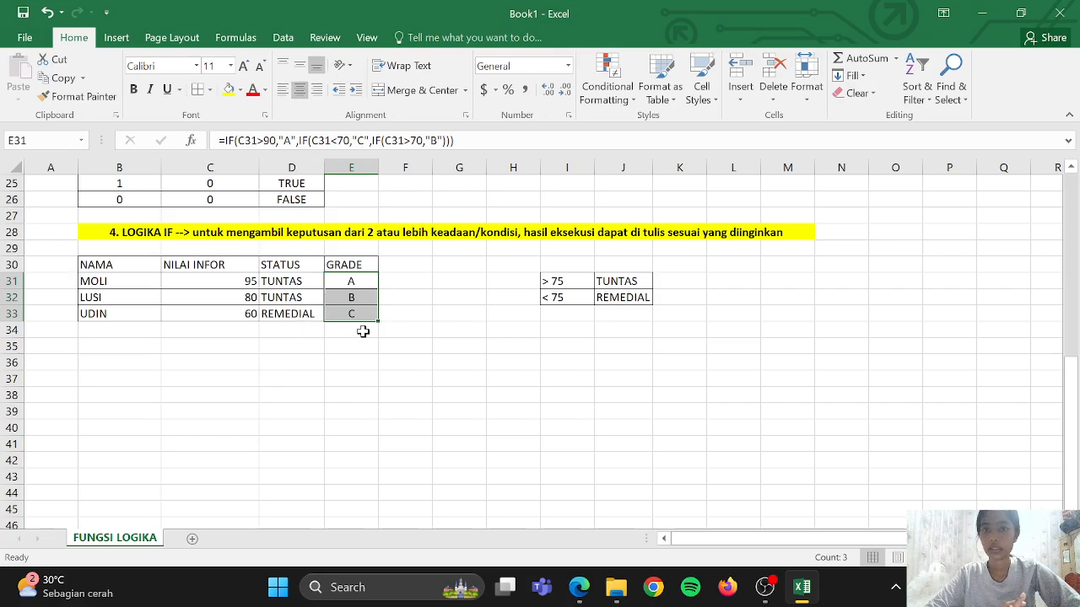
pyautogui.click(411, 292)
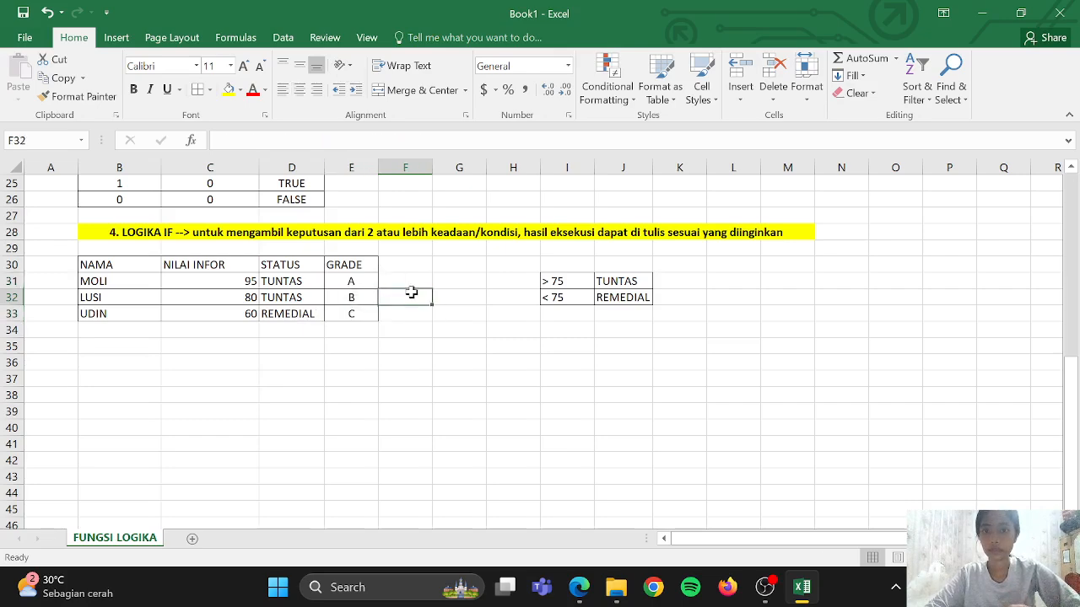
# Fill the NOT table's header cells B5:C5 with light blue from the theme colors.
pyautogui.scroll(8, 284, 306)
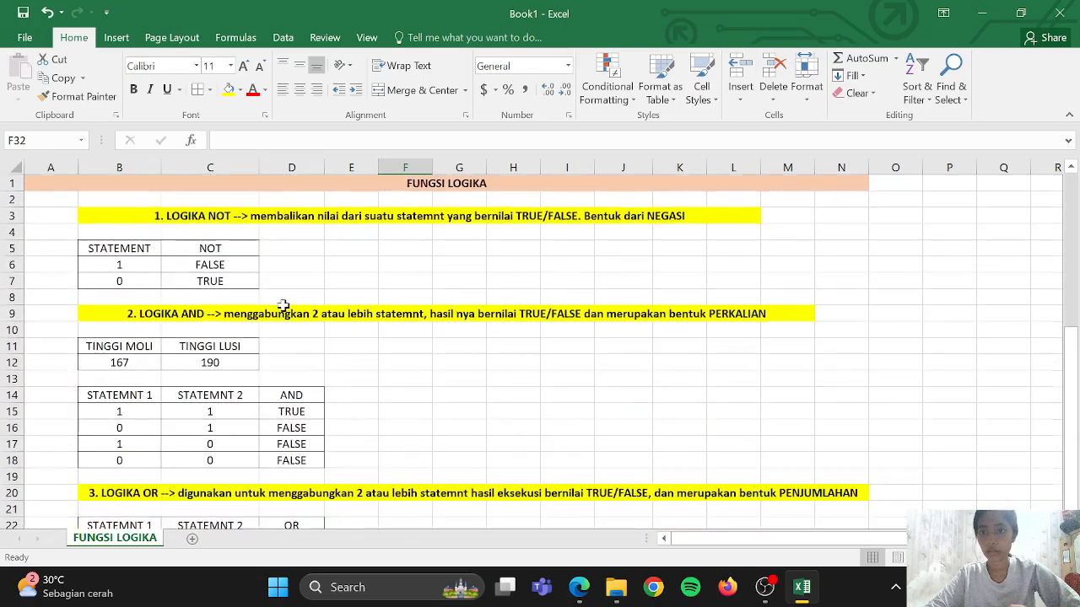
pyautogui.moveTo(151, 248); pyautogui.dragTo(235, 249)
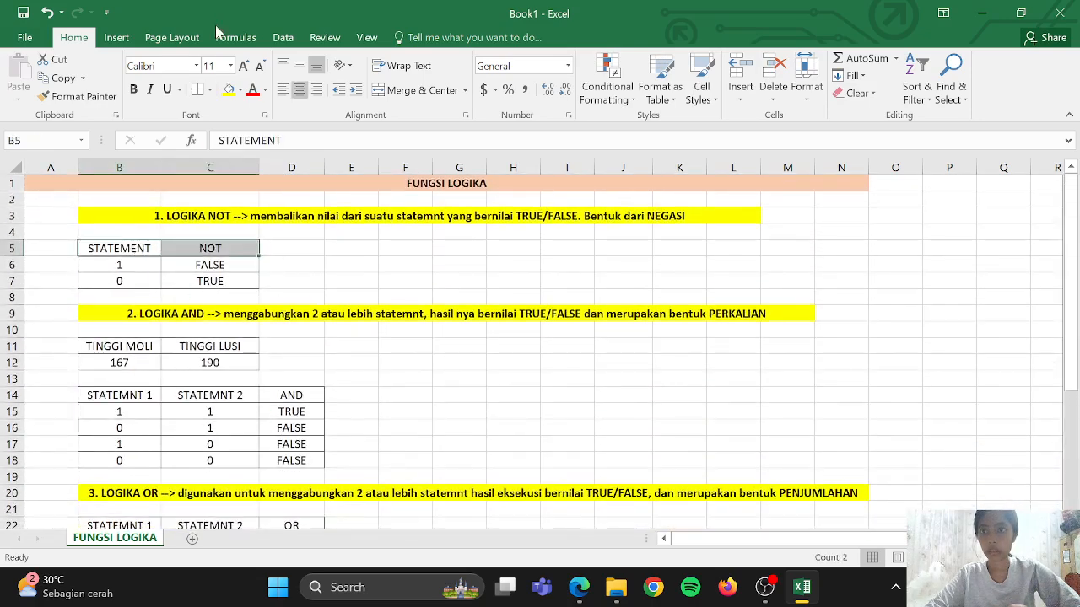
pyautogui.click(240, 89)
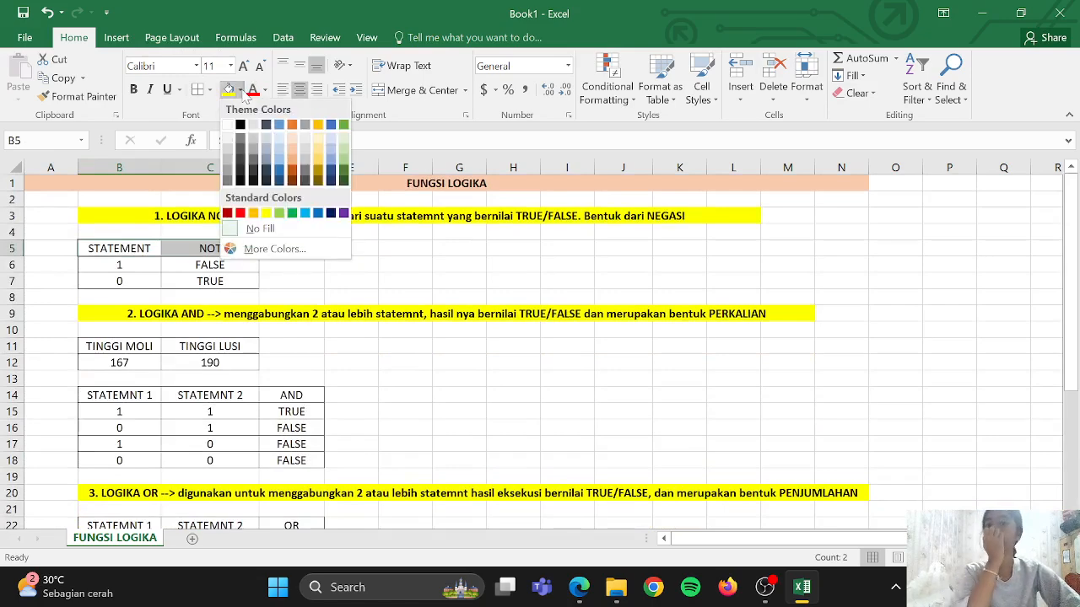
pyautogui.click(283, 154)
# Apply the same light blue fill to the AND table's header B14:D14 and the OR table's header B22:D22.
pyautogui.scroll(-1, 123, 379)
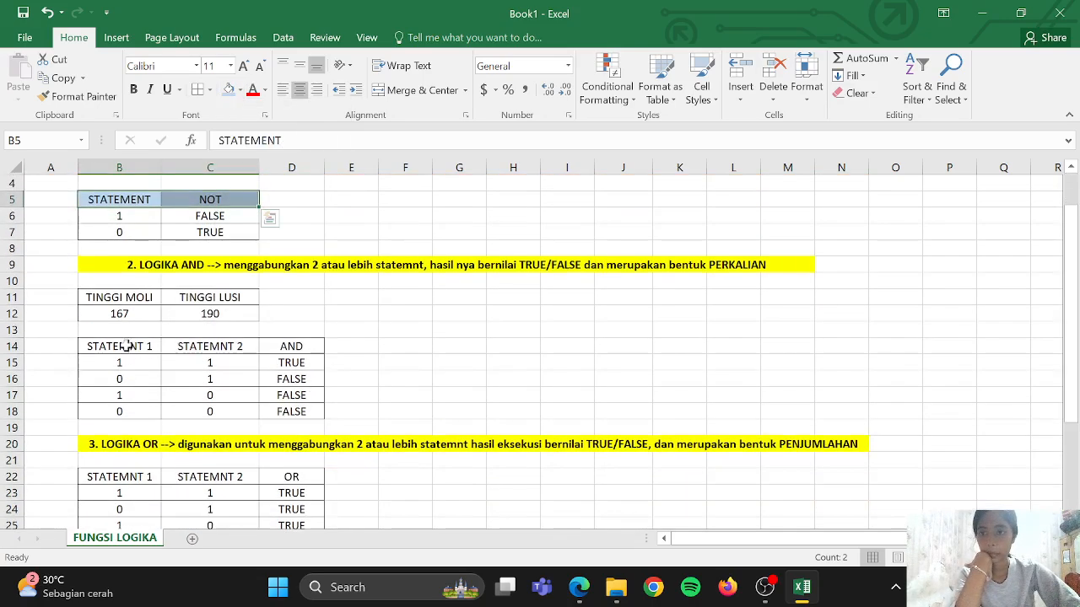
pyautogui.moveTo(124, 346); pyautogui.dragTo(274, 348)
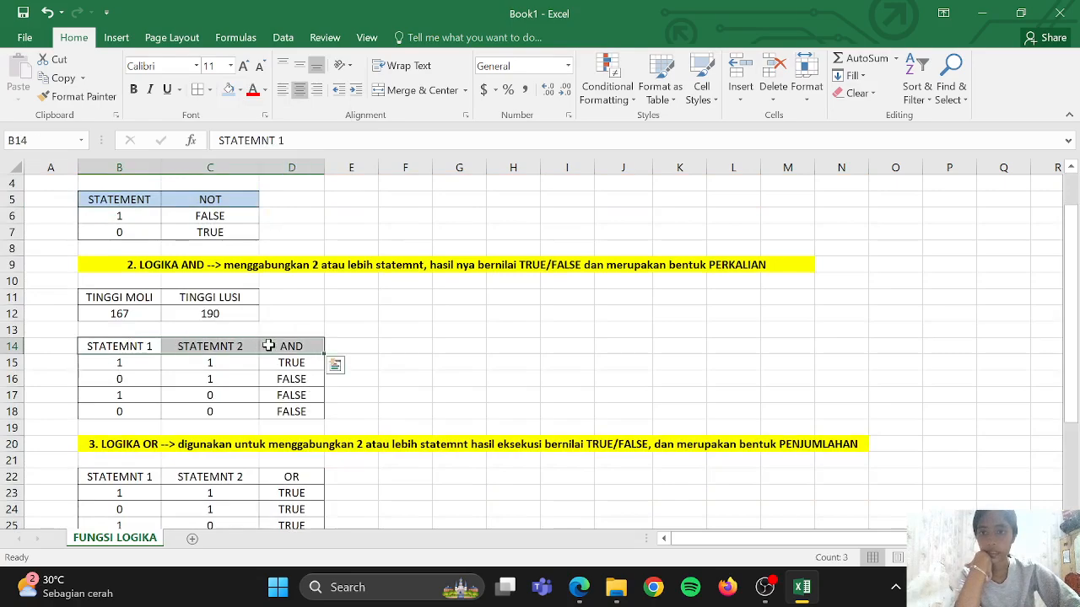
pyautogui.click(227, 89)
pyautogui.scroll(-3, 393, 255)
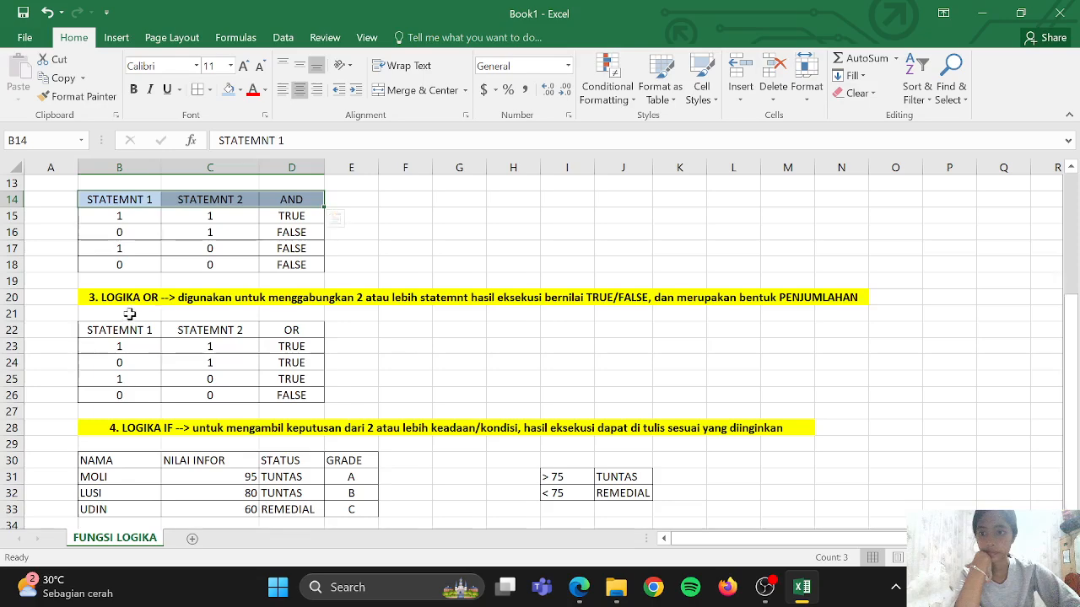
pyautogui.moveTo(113, 330); pyautogui.dragTo(292, 330)
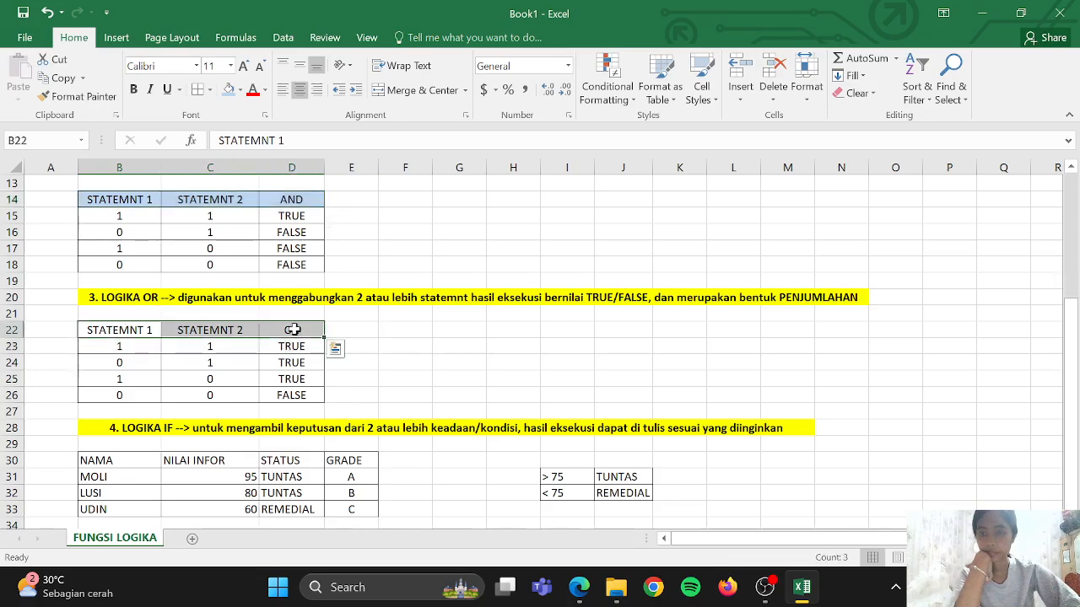
pyautogui.click(228, 89)
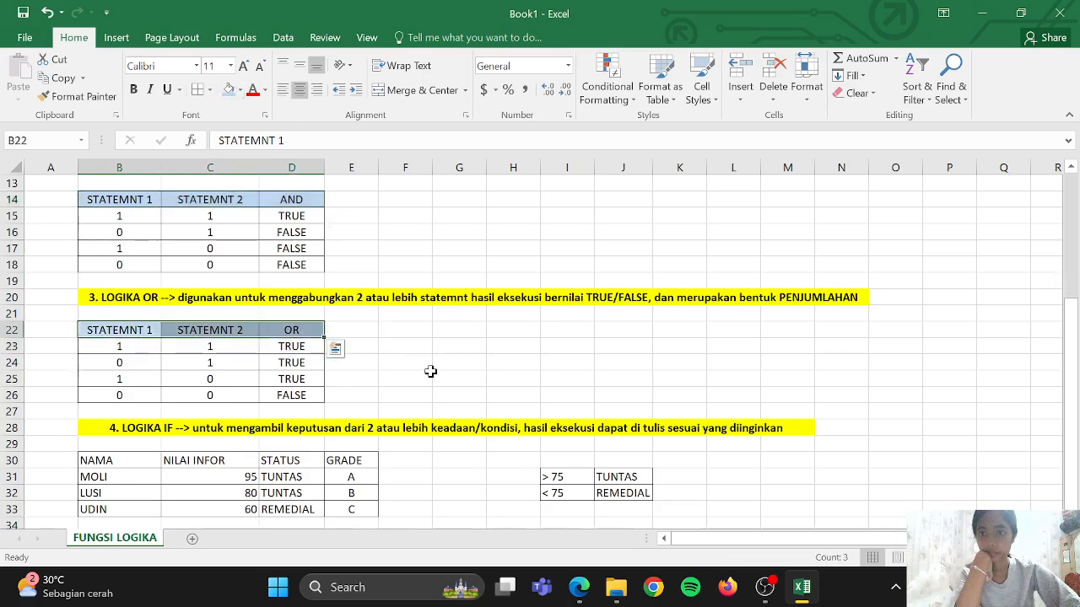
# Fill the IF table's header row B30:E30 with the same light blue and center the whole table B30:E33.
pyautogui.scroll(-2, 430, 371)
pyautogui.moveTo(149, 342); pyautogui.dragTo(346, 346)
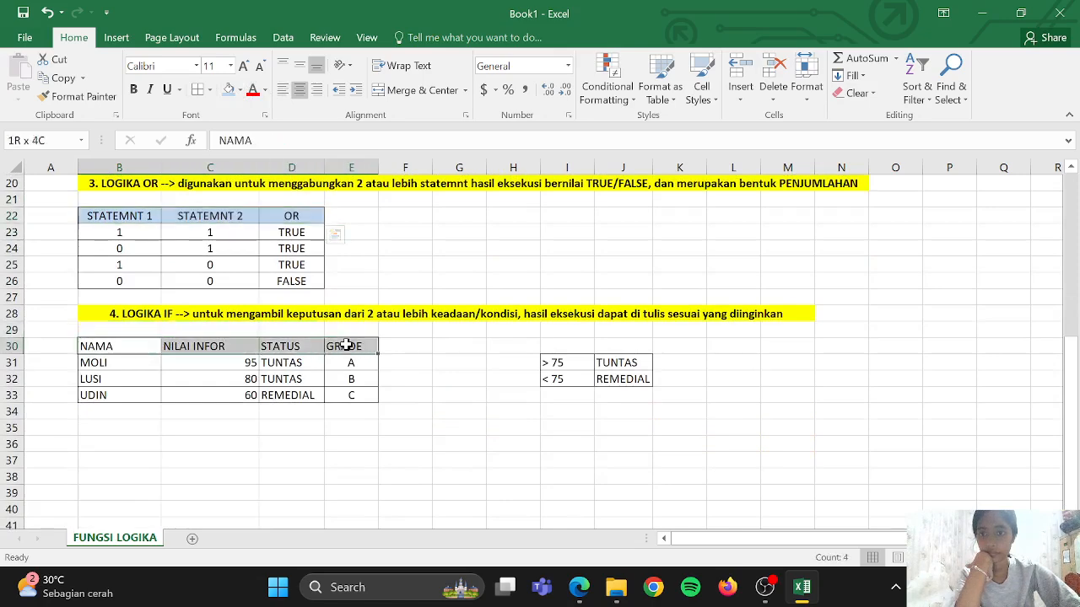
pyautogui.click(228, 90)
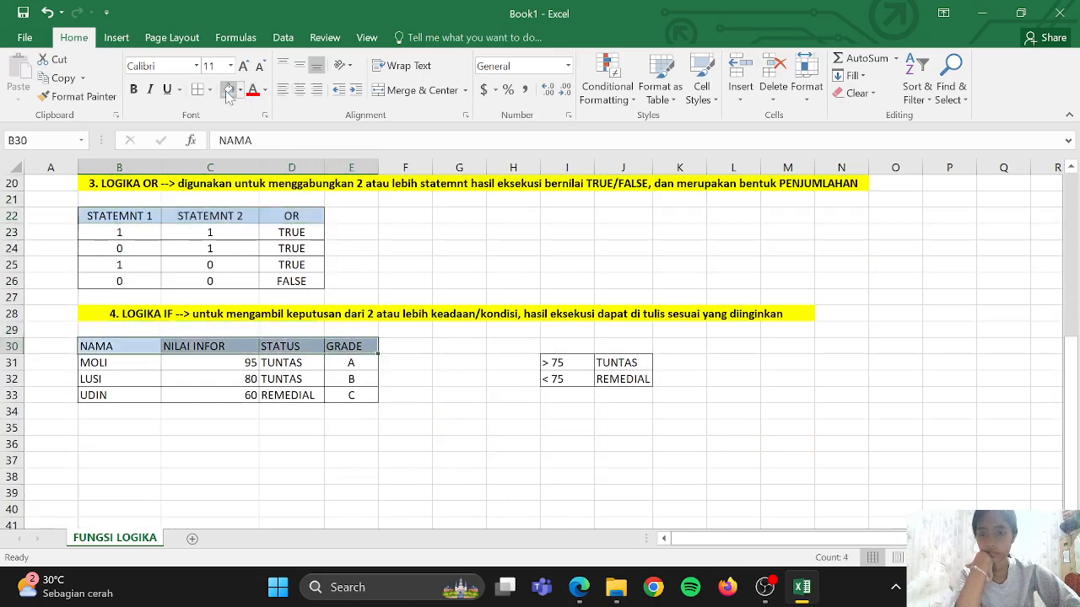
pyautogui.moveTo(150, 348); pyautogui.dragTo(342, 398)
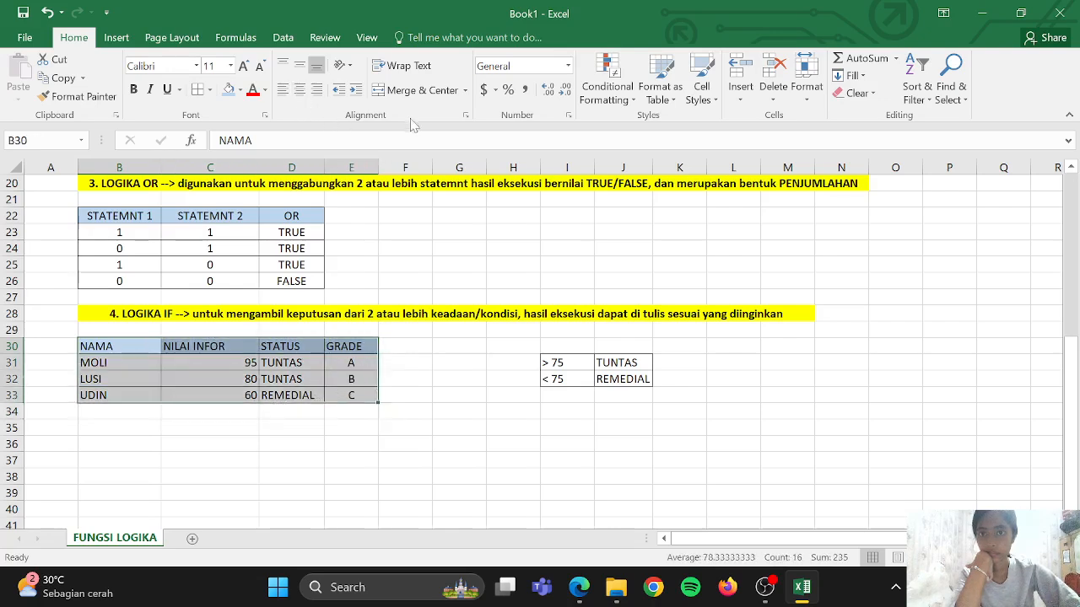
pyautogui.click(300, 89)
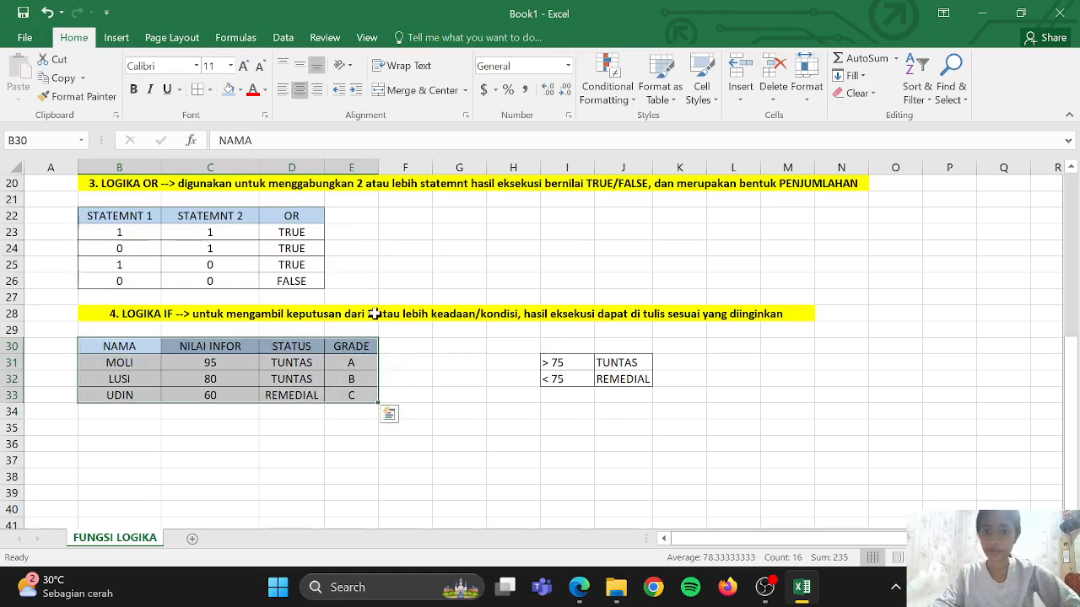
# Review the NOT, AND, OR and IF sections of the FUNGSI LOGIKA sheet from start to end.
pyautogui.scroll(7, 375, 314)
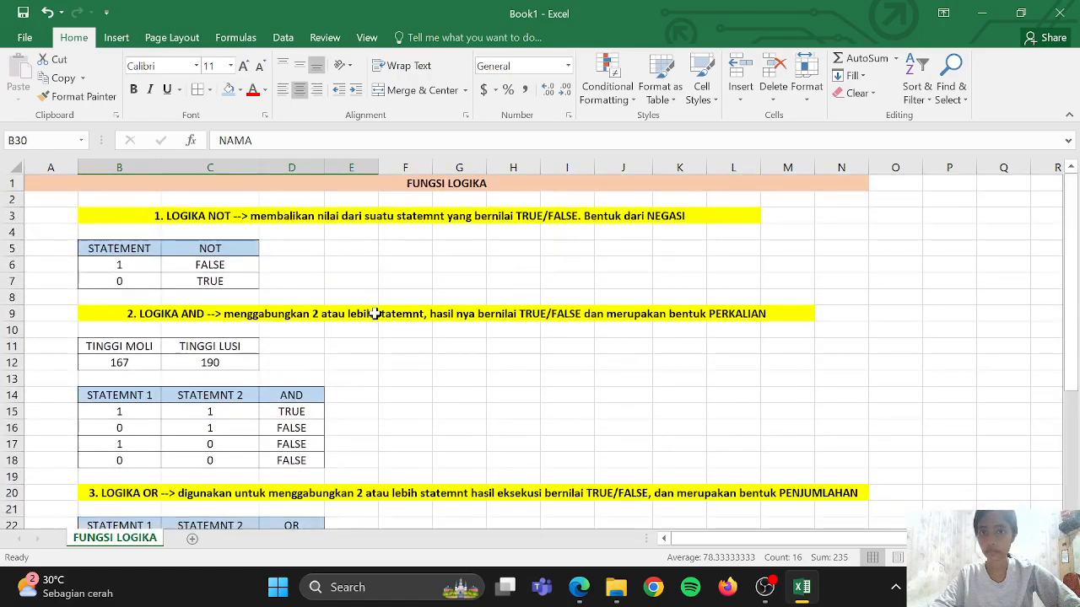
pyautogui.scroll(-9, 642, 331)
pyautogui.scroll(7, 642, 332)
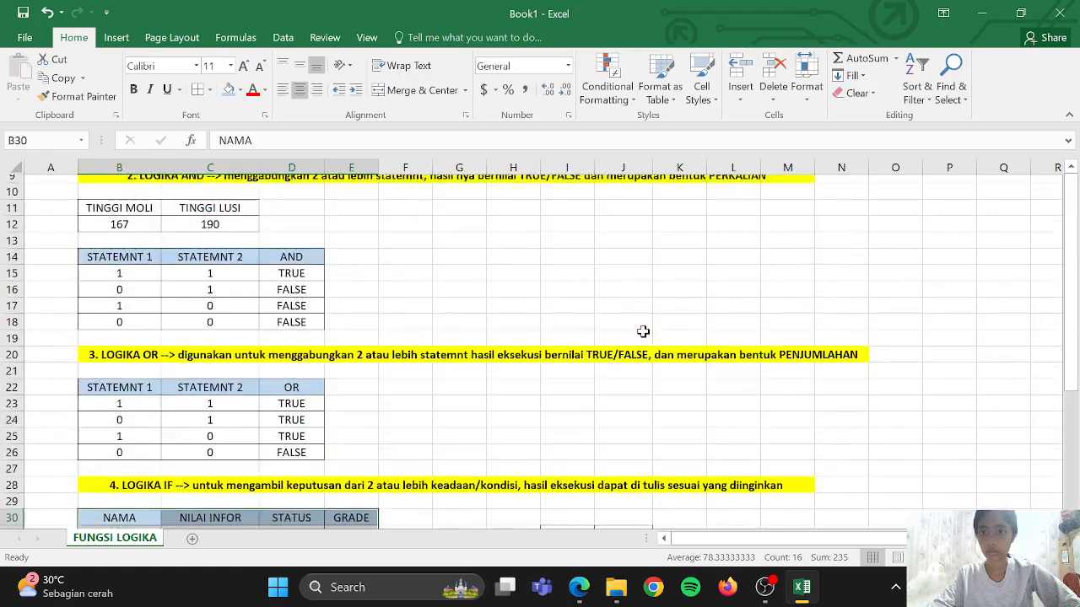
pyautogui.scroll(3, 643, 331)
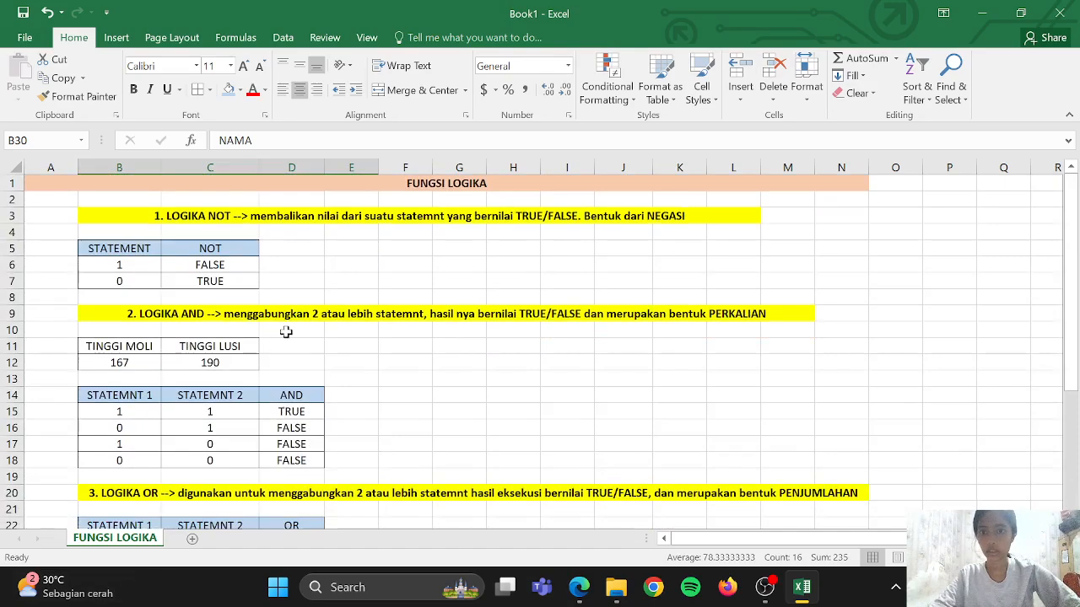
pyautogui.scroll(-3, 242, 244)
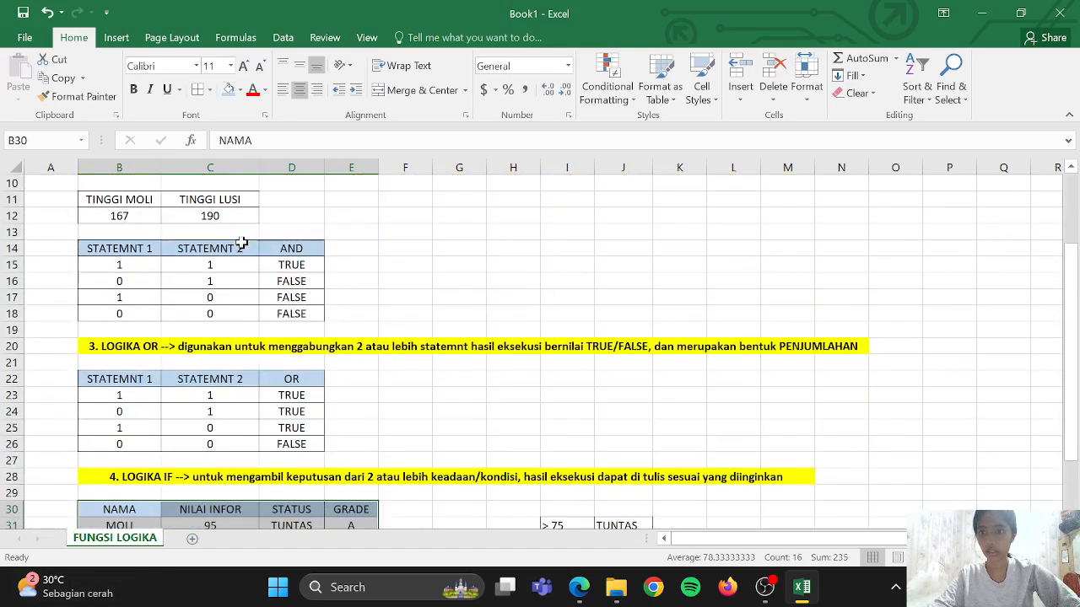
pyautogui.scroll(-3, 321, 316)
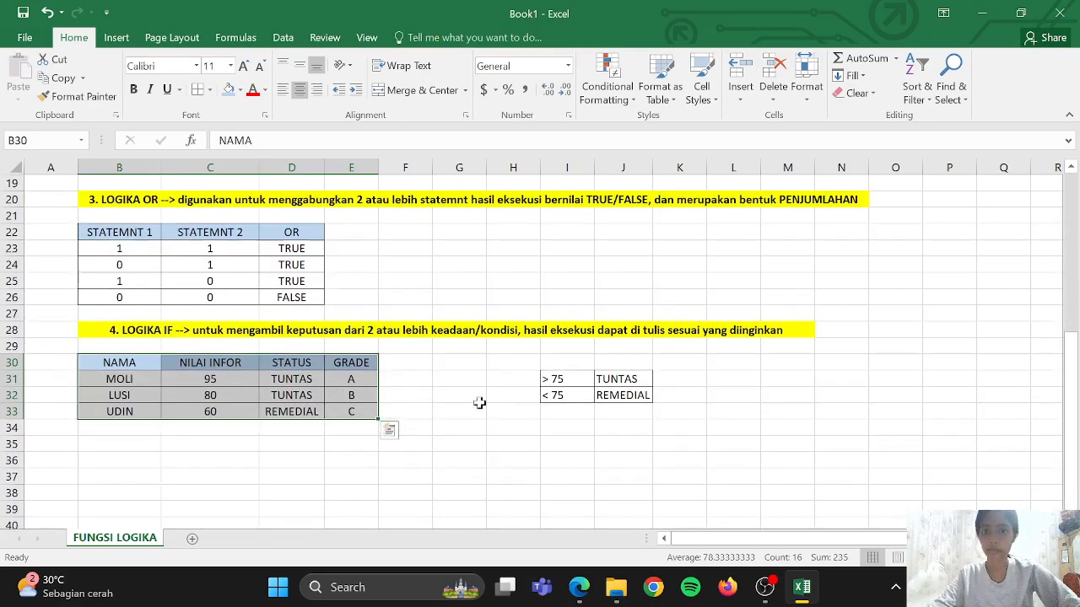
pyautogui.scroll(4, 445, 410)
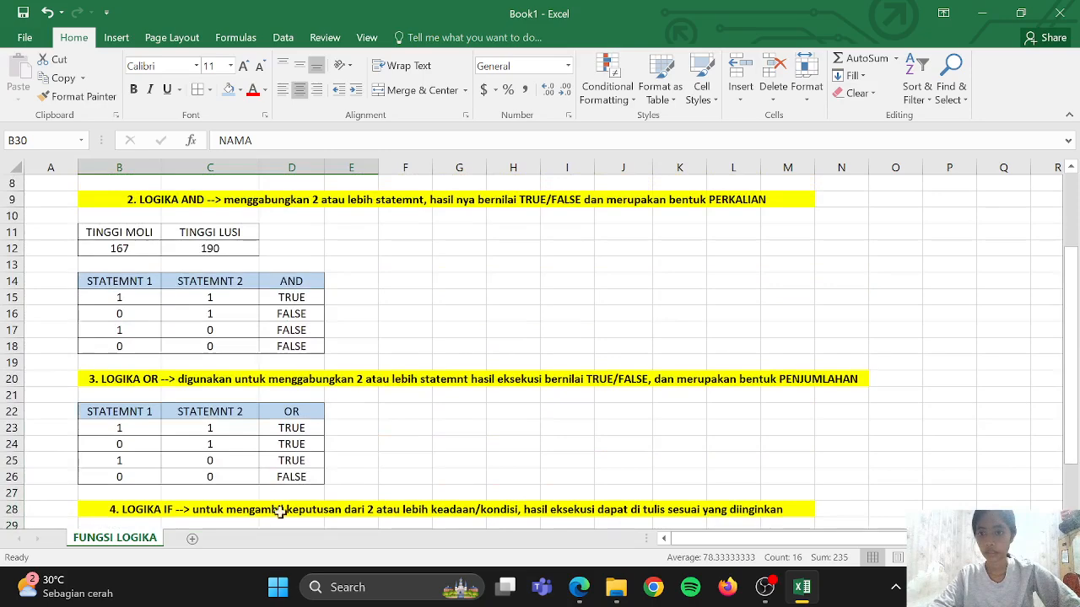
pyautogui.click(328, 412)
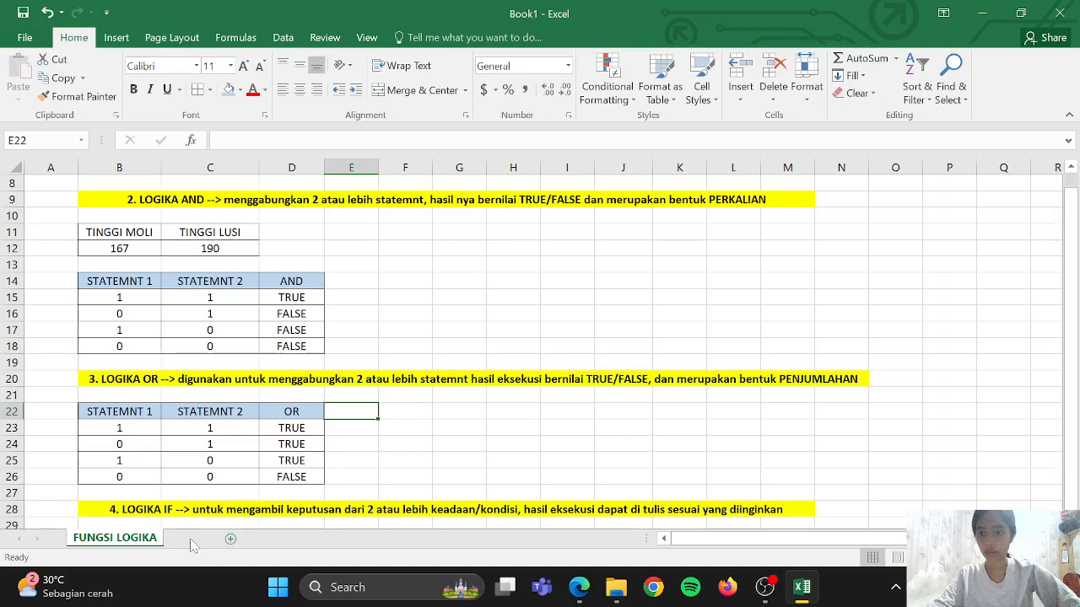
# Add a new worksheet and rename it FUNGSI MATEMATIKA.
pyautogui.click(230, 538)
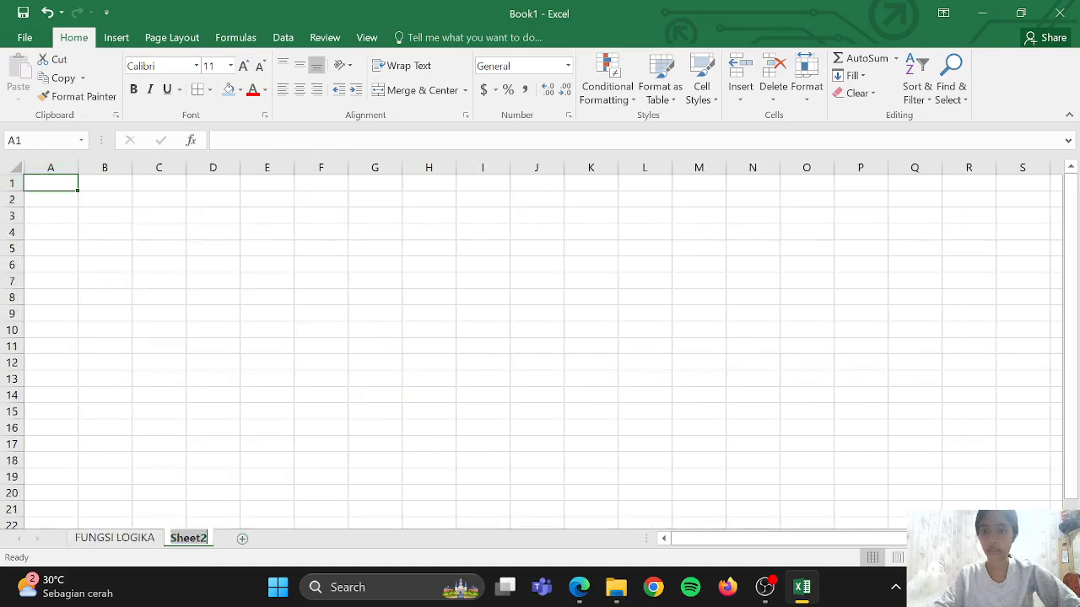
pyautogui.doubleClick(188, 538)
pyautogui.write('FUNGSI')
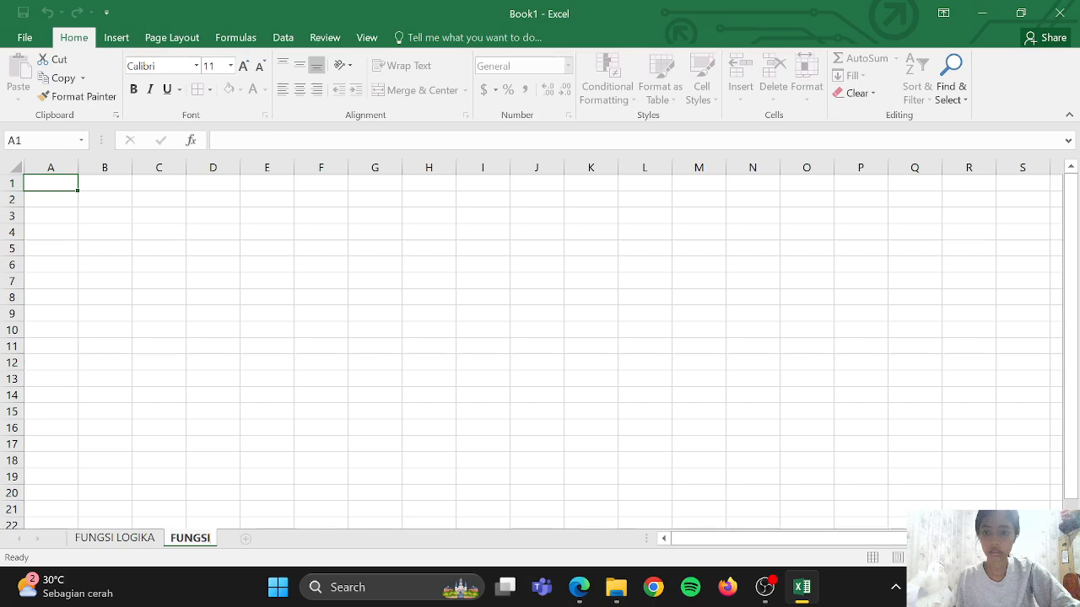
pyautogui.write('MAT')
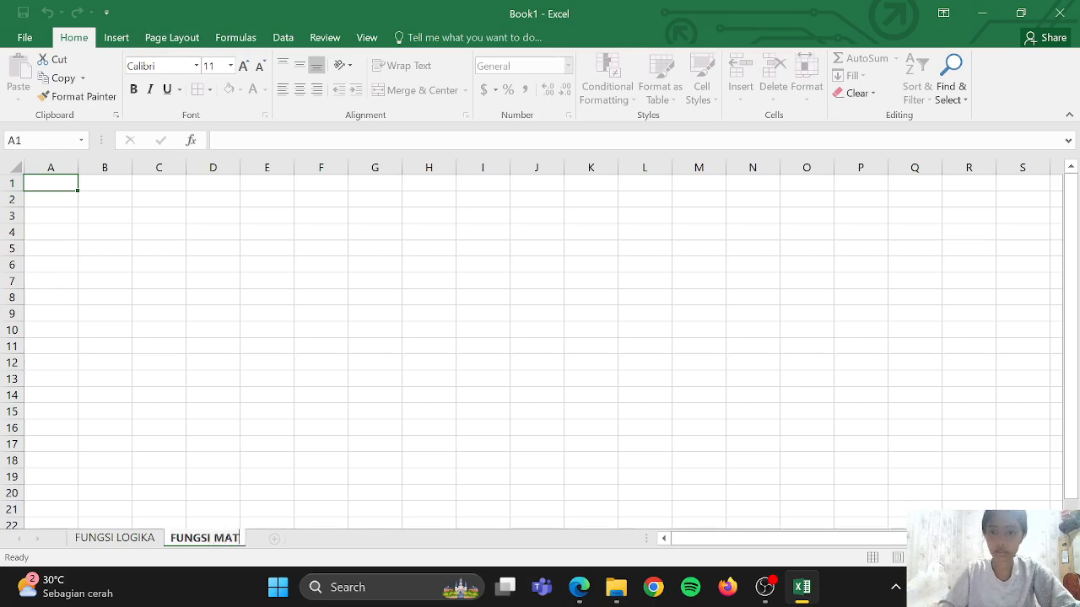
pyautogui.write('EMATIKA')
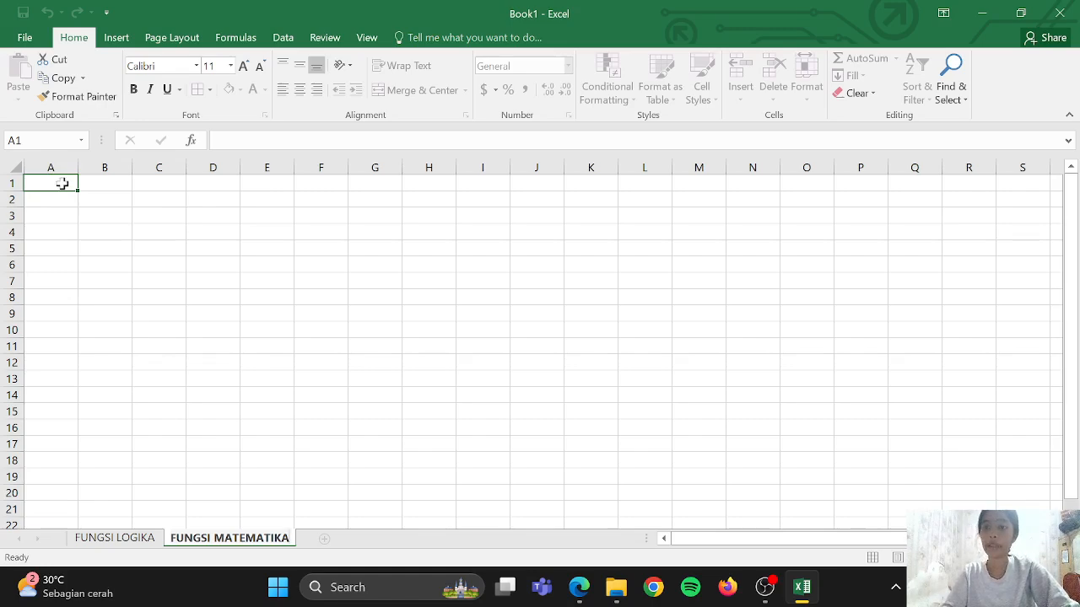
# Enter the title FUNGSI MATEMATIKA in cell A1 of the new sheet.
pyautogui.click(64, 183)
pyautogui.write('FUNGSU')
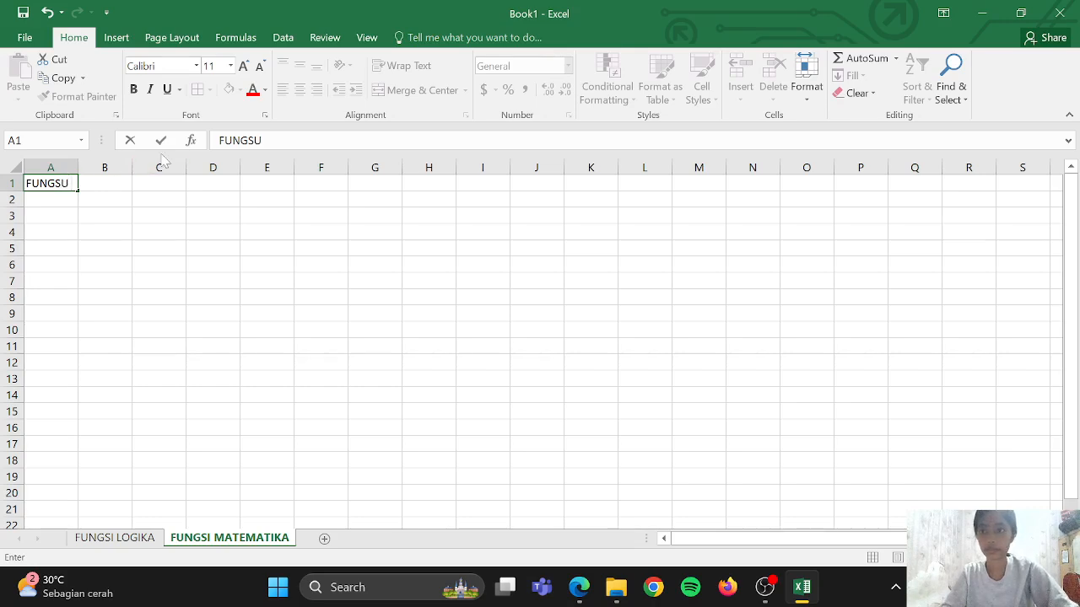
pyautogui.press('BackSpace')
pyautogui.write('I M')
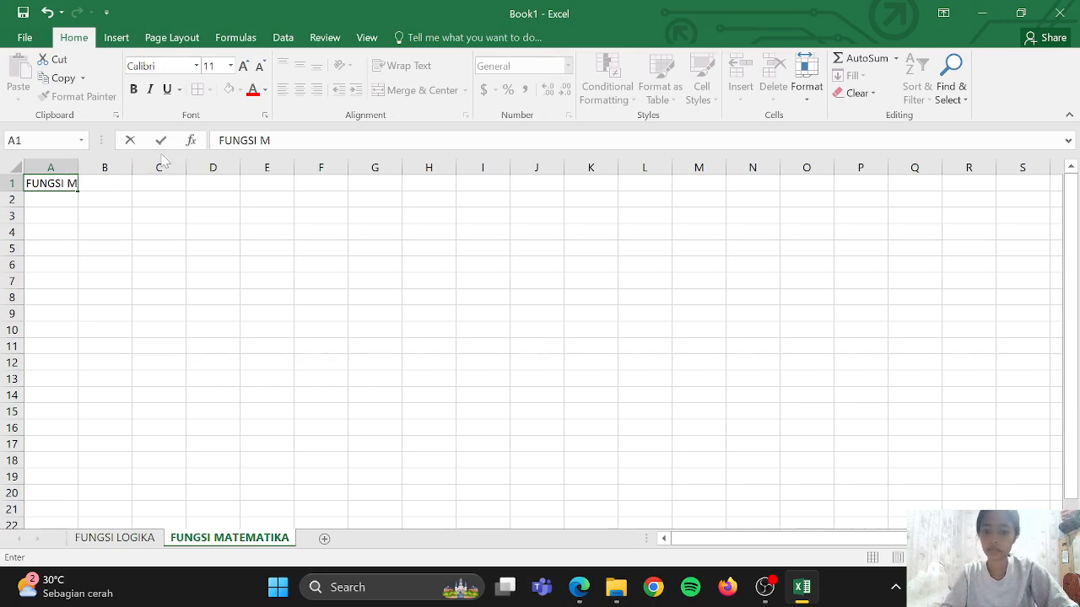
pyautogui.write('ATEMATIKA')
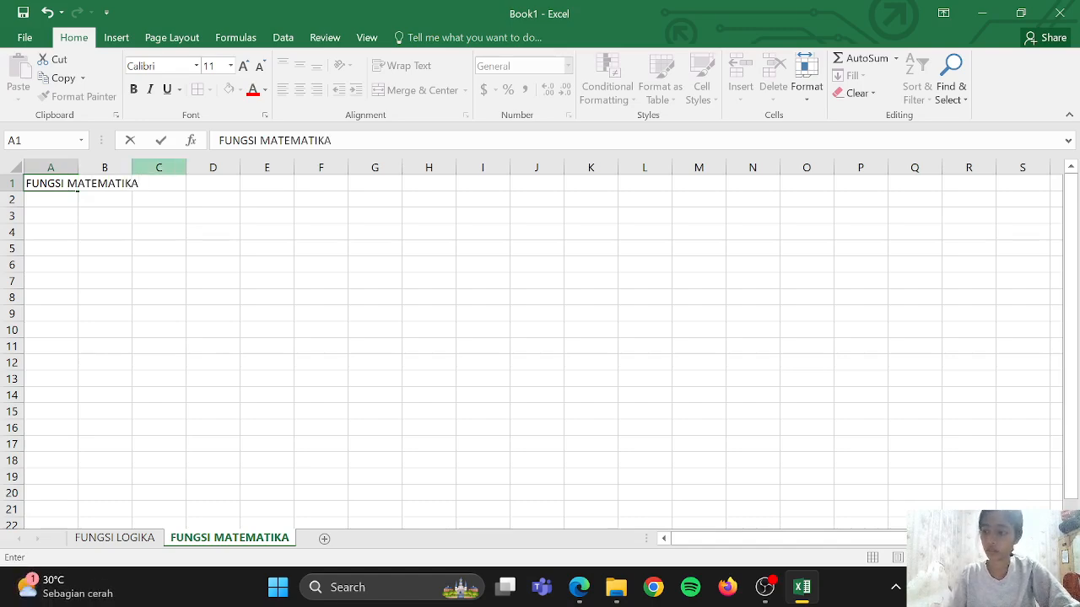
pyautogui.click(129, 234)
# Merge and center the FUNGSI MATEMATIKA title across A1:N1.
pyautogui.moveTo(42, 181); pyautogui.dragTo(727, 181)
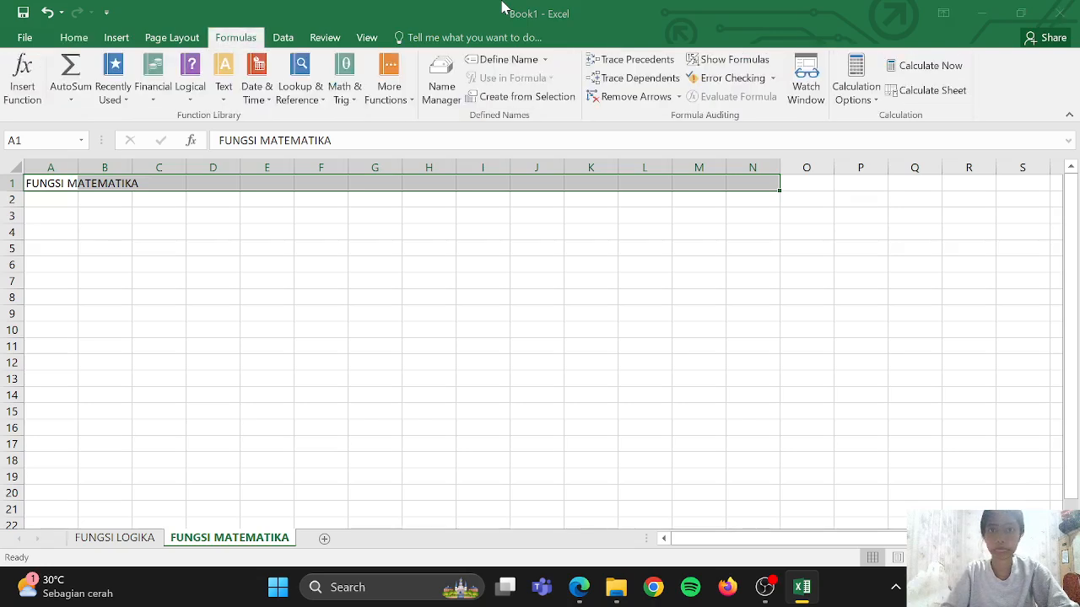
pyautogui.hotkey('ctrl', 'shift', 'F3')
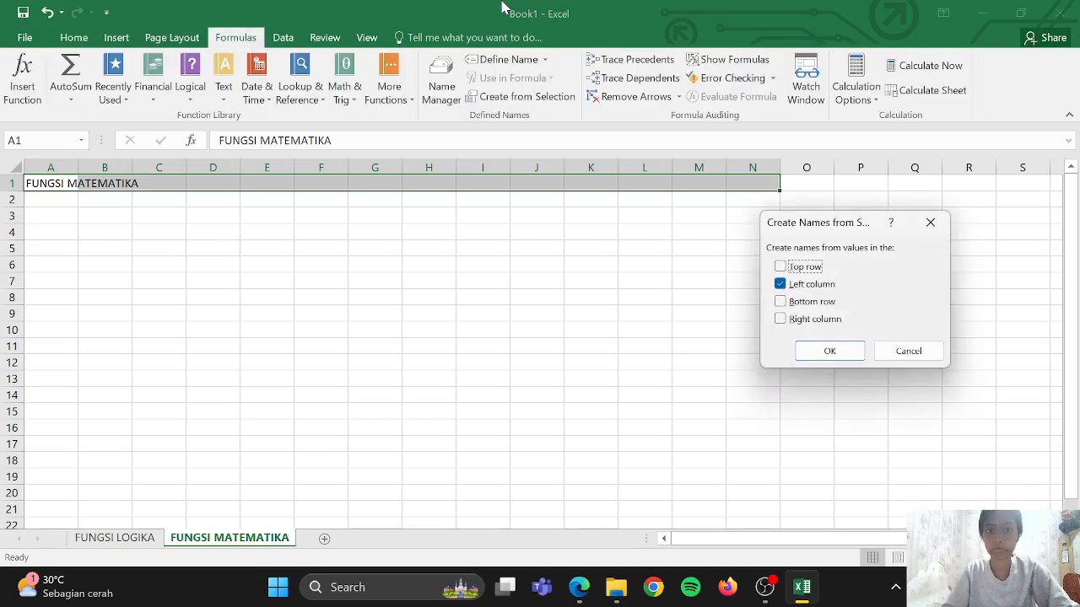
pyautogui.click(930, 222)
pyautogui.hotkey('alt', 'h')
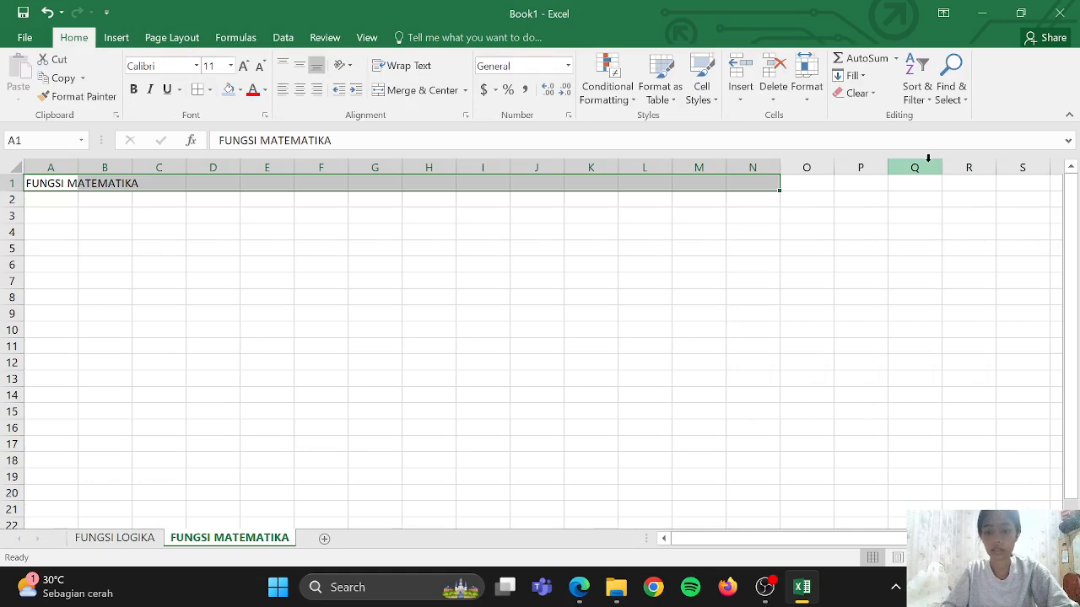
pyautogui.press('m')
pyautogui.press('c')
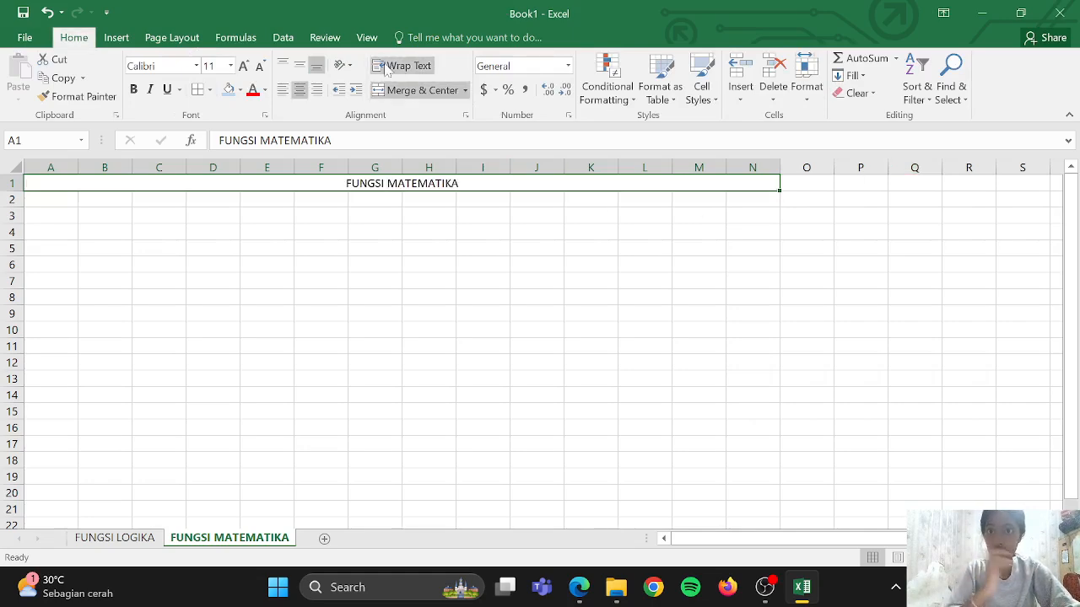
# Fill the merged title row with the same light orange as the title on the FUNGSI LOGIKA sheet.
pyautogui.click(239, 90)
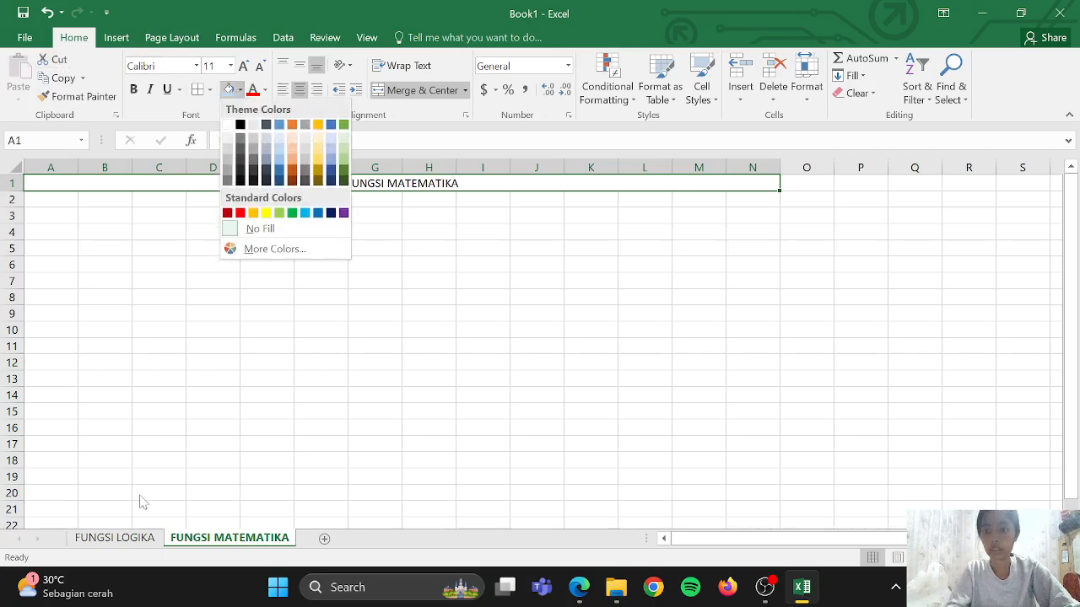
pyautogui.click(118, 537)
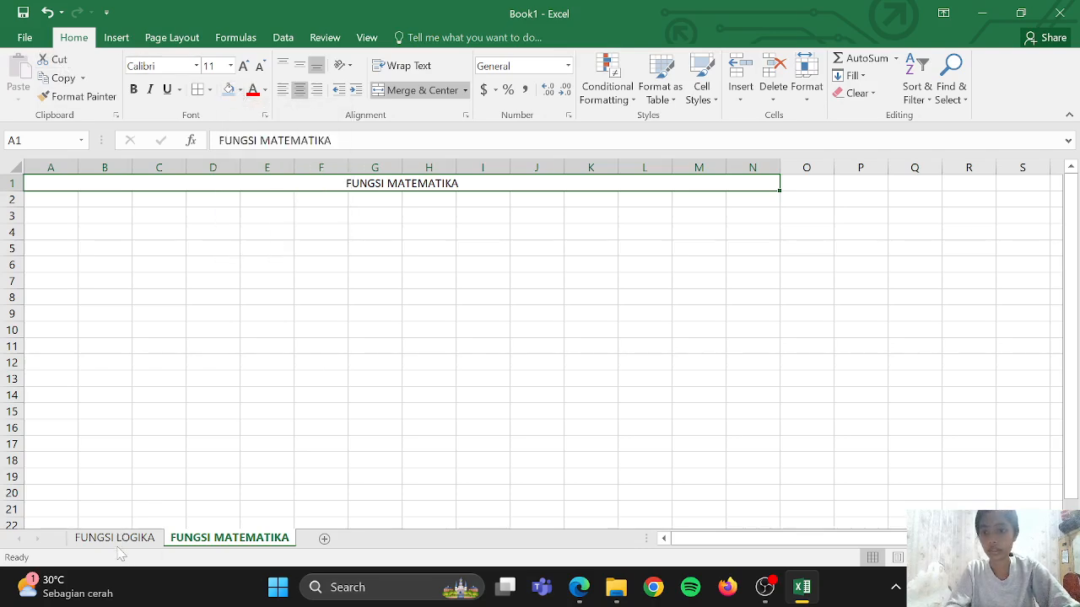
pyautogui.click(120, 540)
pyautogui.scroll(3, 253, 439)
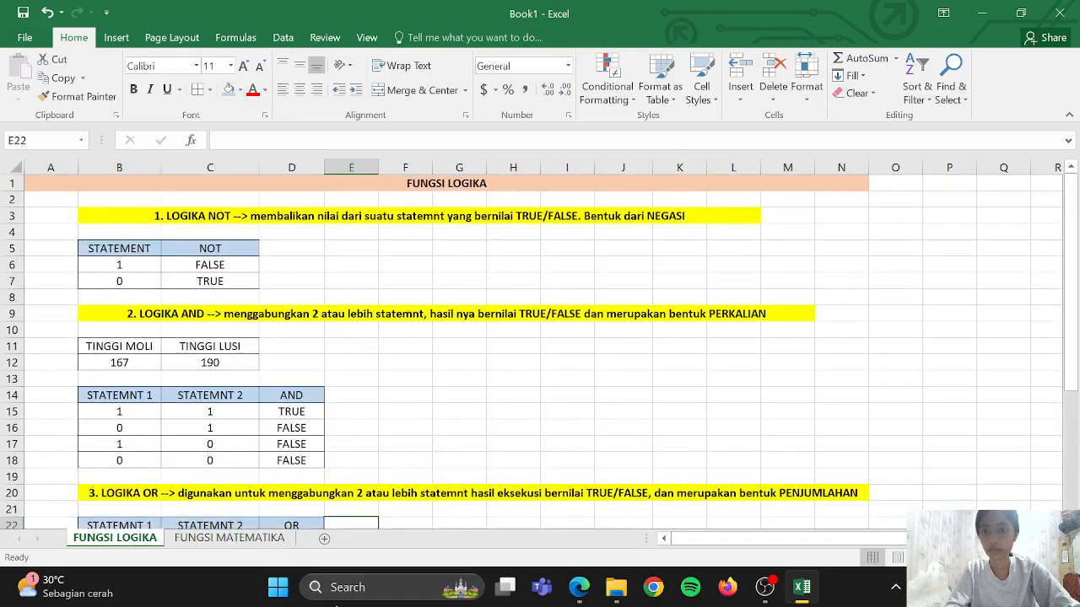
pyautogui.click(268, 540)
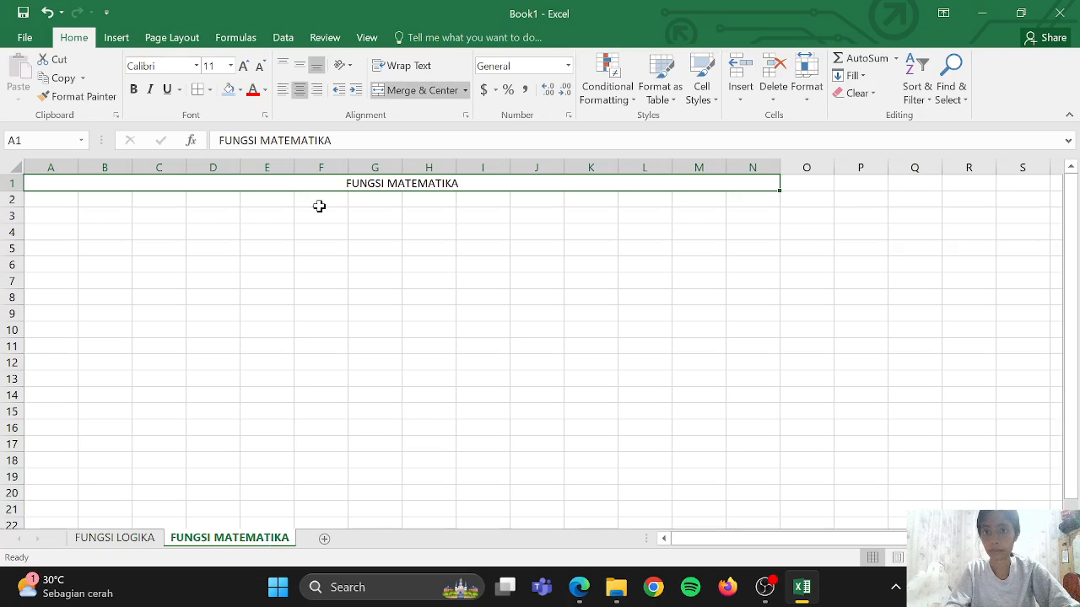
pyautogui.click(240, 89)
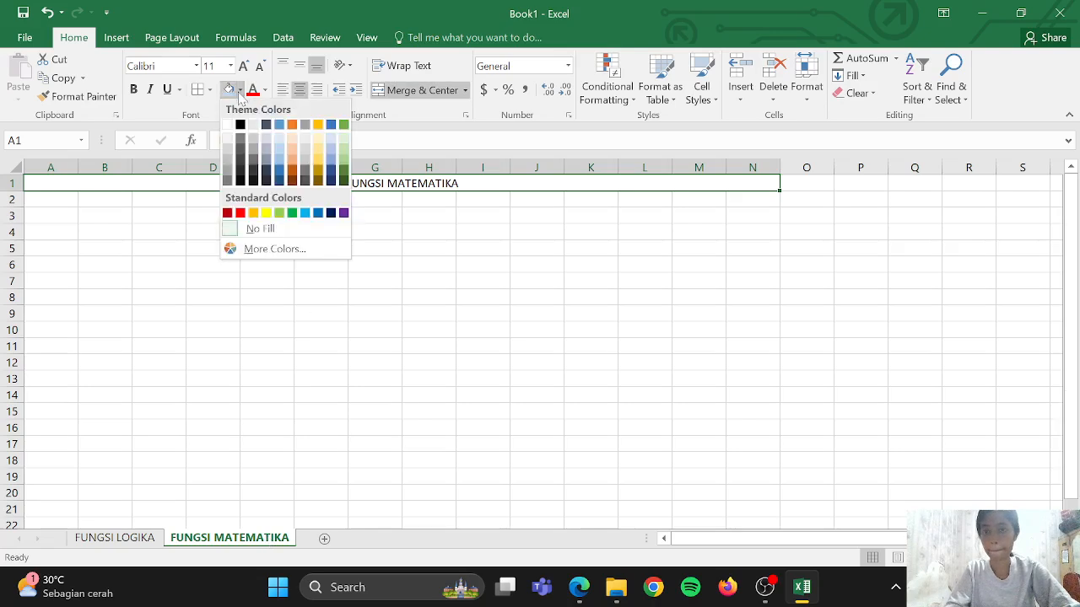
pyautogui.click(291, 158)
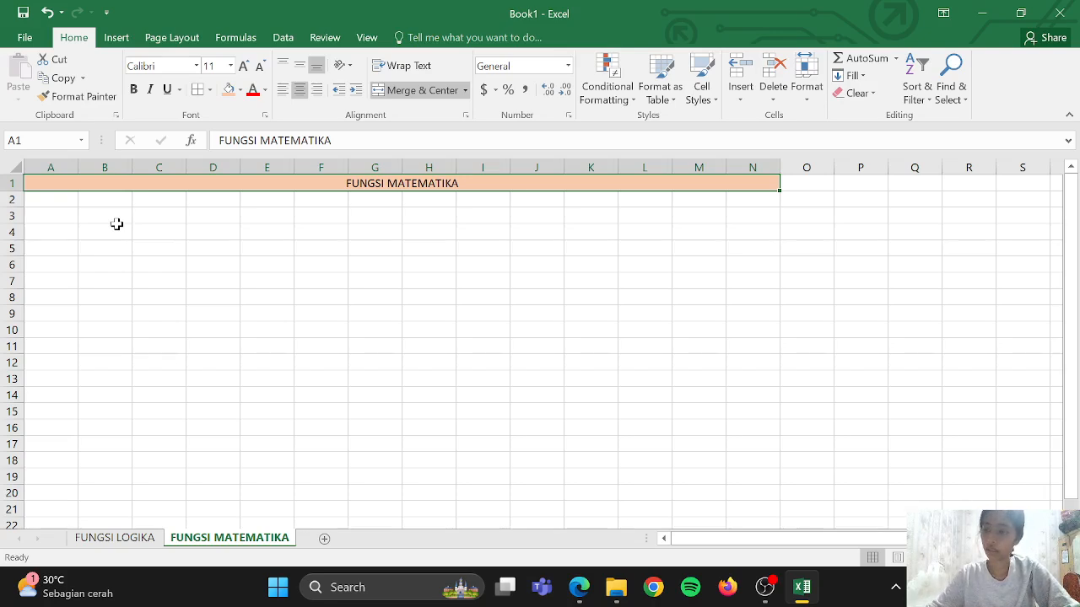
# Enter the table headers OPERASI, SIMBIL OPERASI and Fx in cells A3, B3 and C3.
pyautogui.click(46, 220)
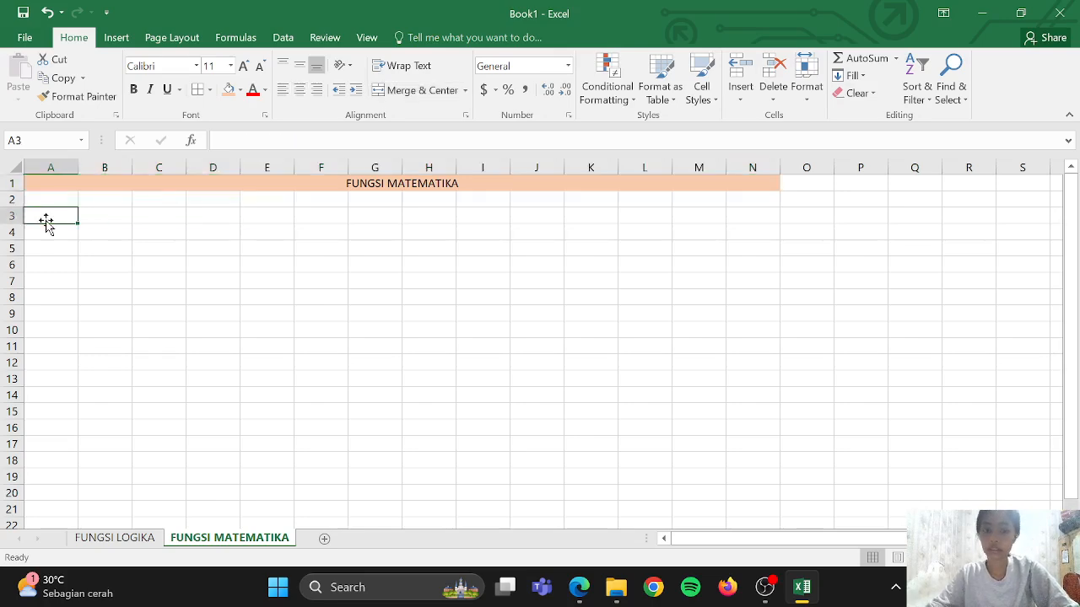
pyautogui.write('OPERASI')
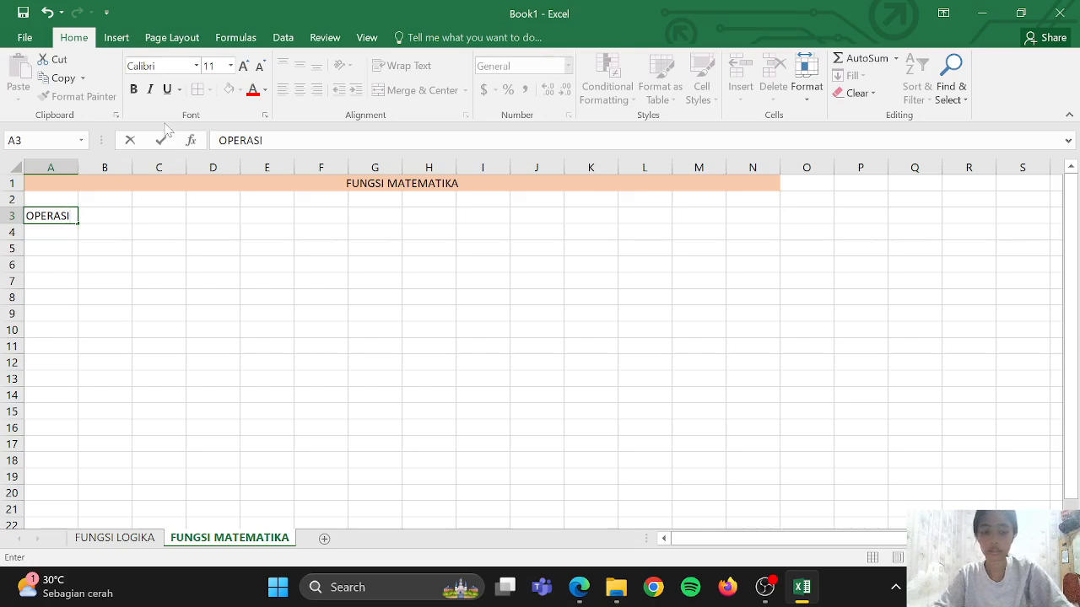
pyautogui.press('Tab')
pyautogui.write('SIMB')
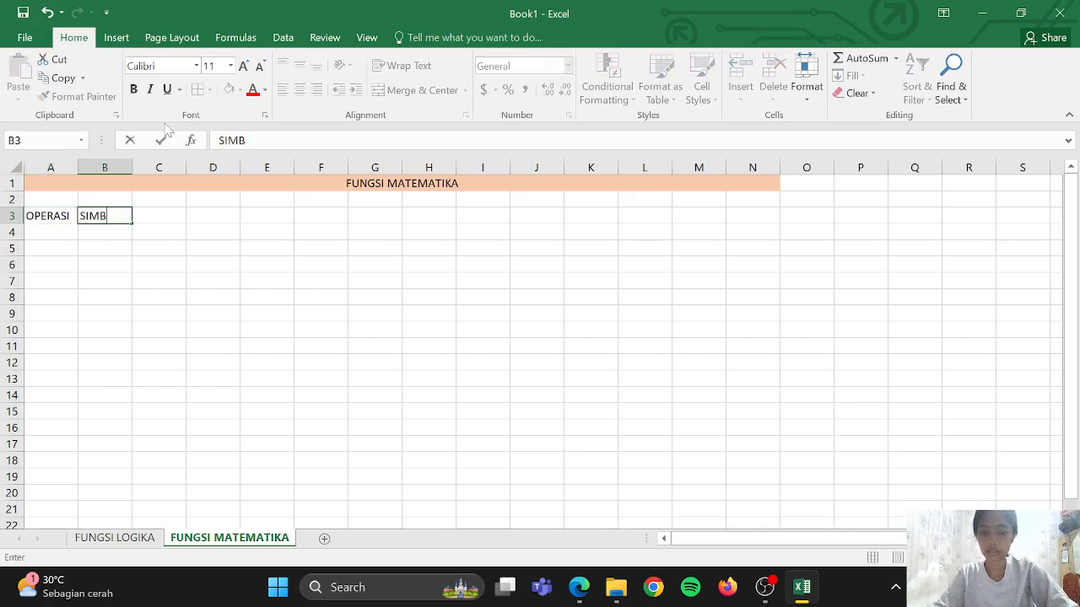
pyautogui.write('IL OPE')
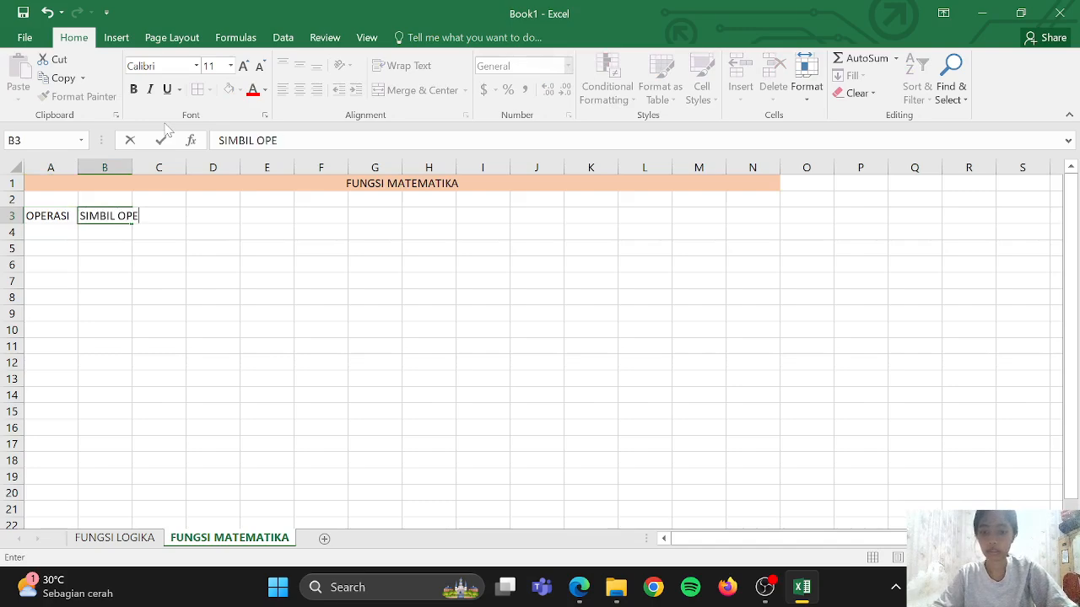
pyautogui.write('RASI')
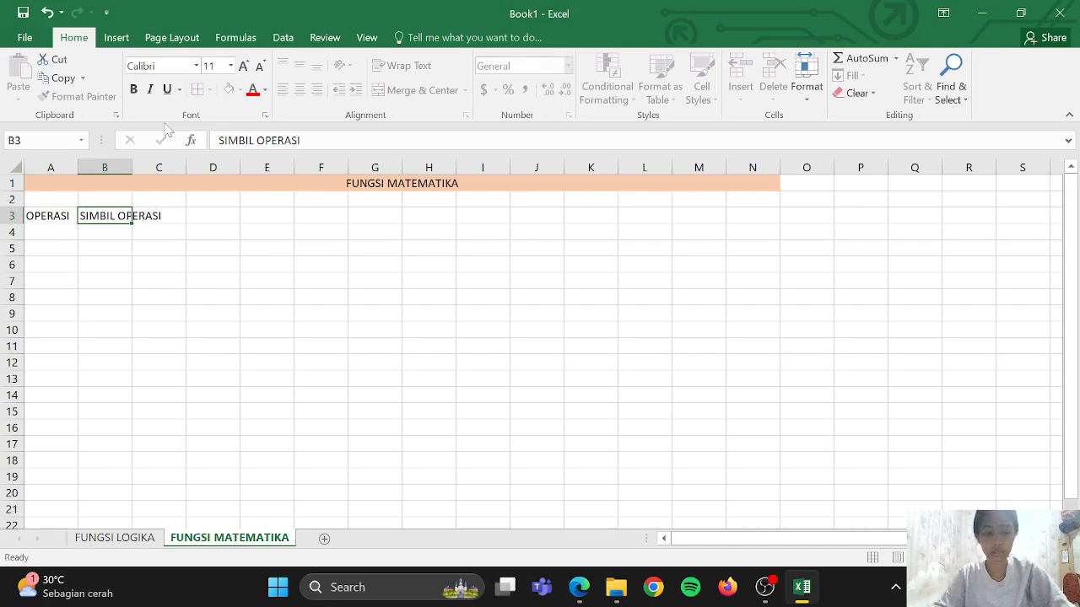
pyautogui.press('Tab')
pyautogui.write('F')
pyautogui.press('BackSpace')
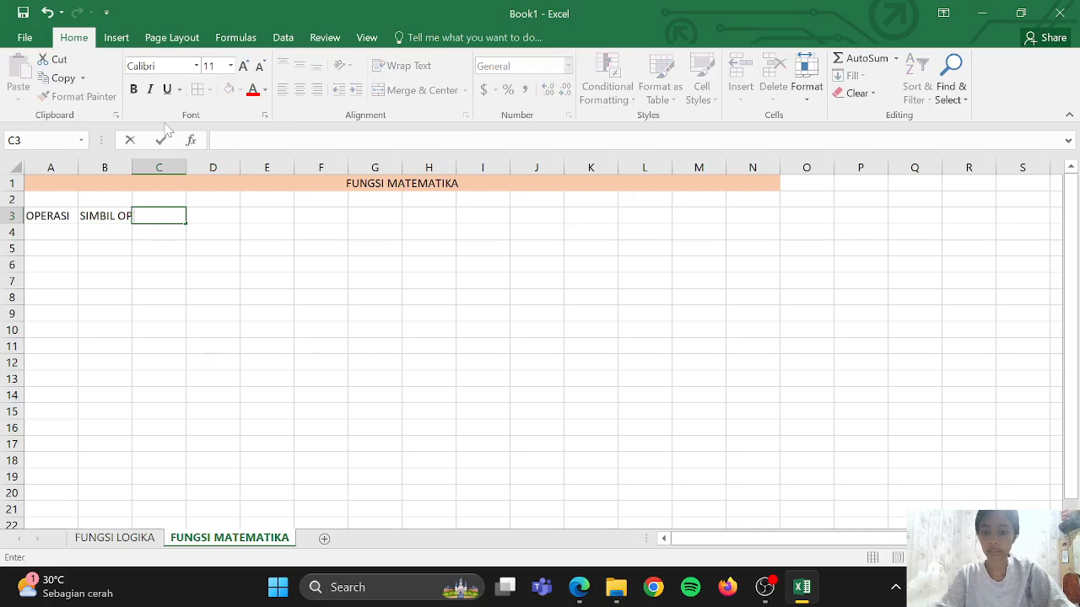
pyautogui.write('Fx')
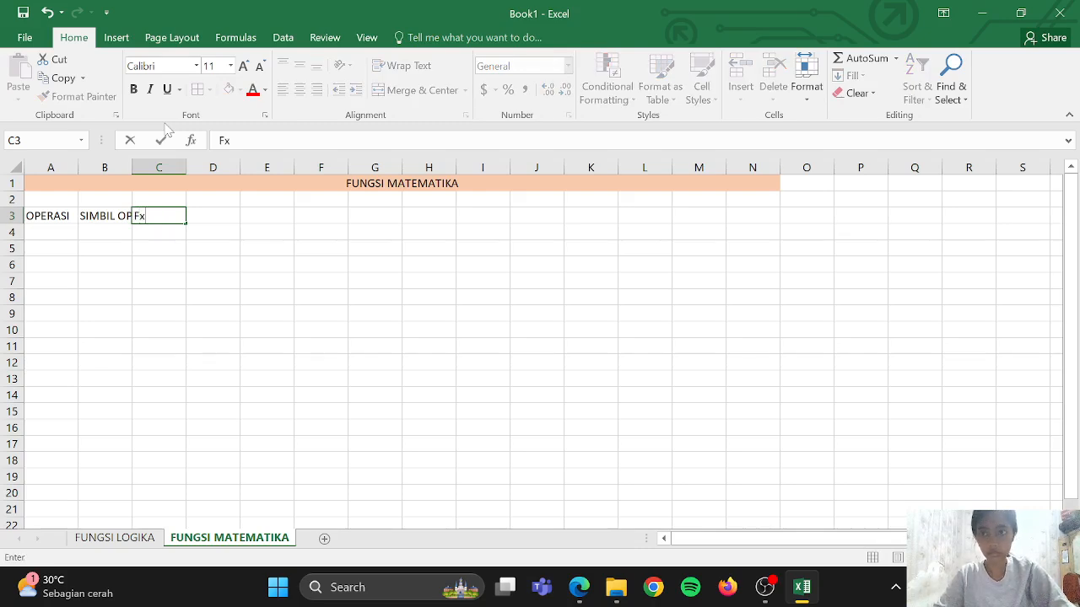
pyautogui.press('Tab')
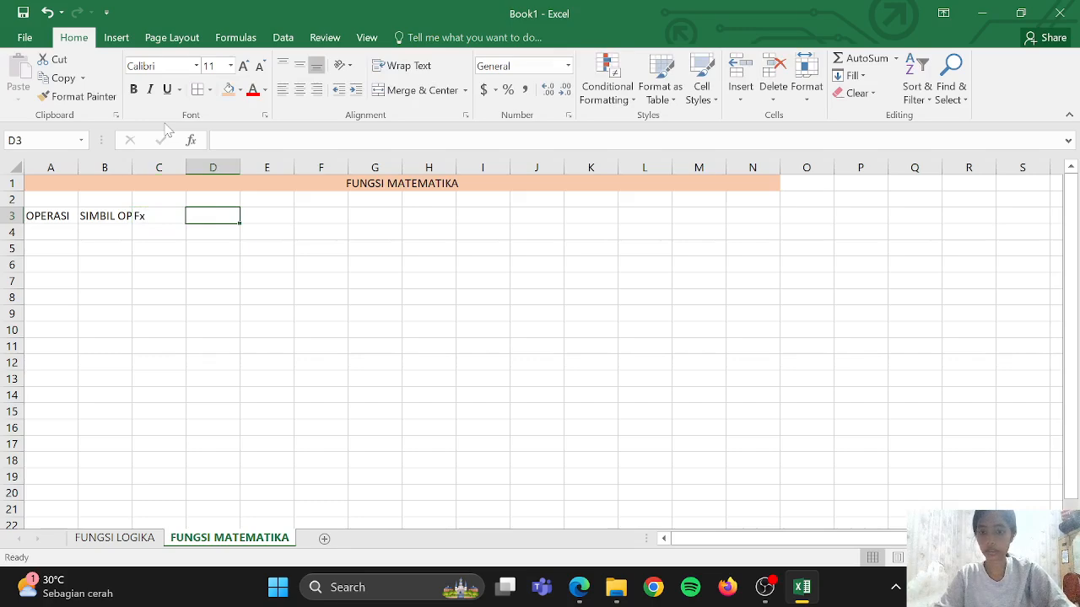
# Enter the header HASIL in cell D3 and widen columns A to D to fit the headers.
pyautogui.write('hasil')
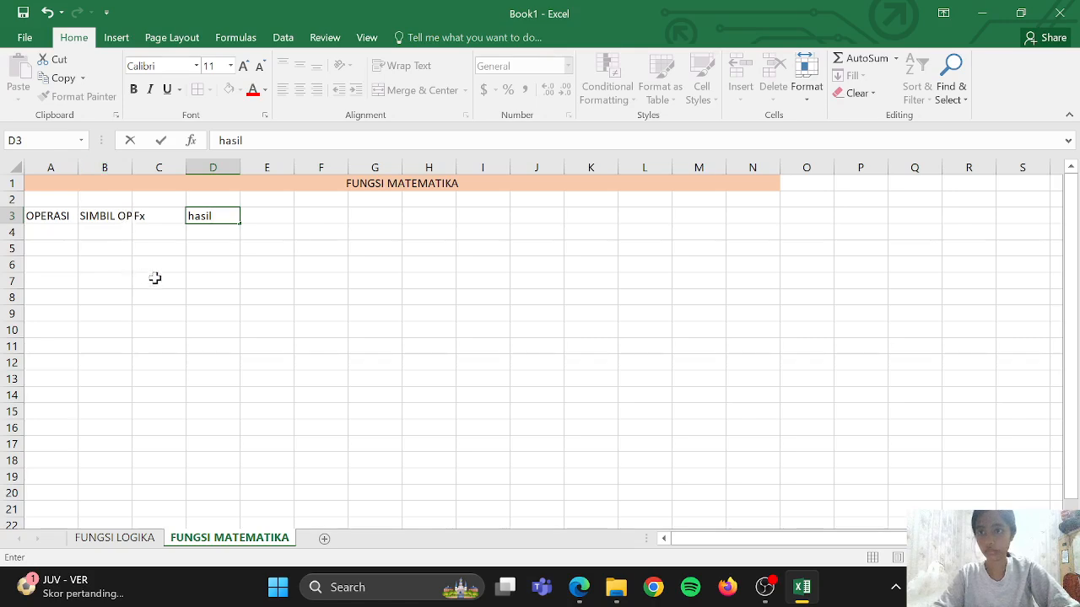
pyautogui.press('BackSpace')
pyautogui.press('BackSpace')
pyautogui.press('BackSpace')
pyautogui.press('BackSpace')
pyautogui.press('BackSpace')
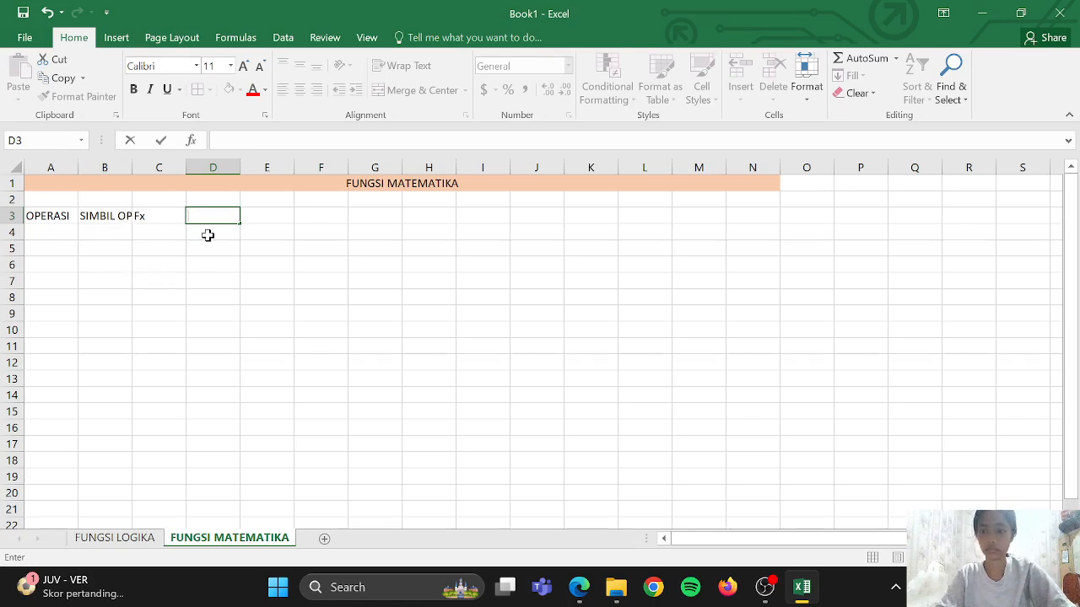
pyautogui.write('HASIL')
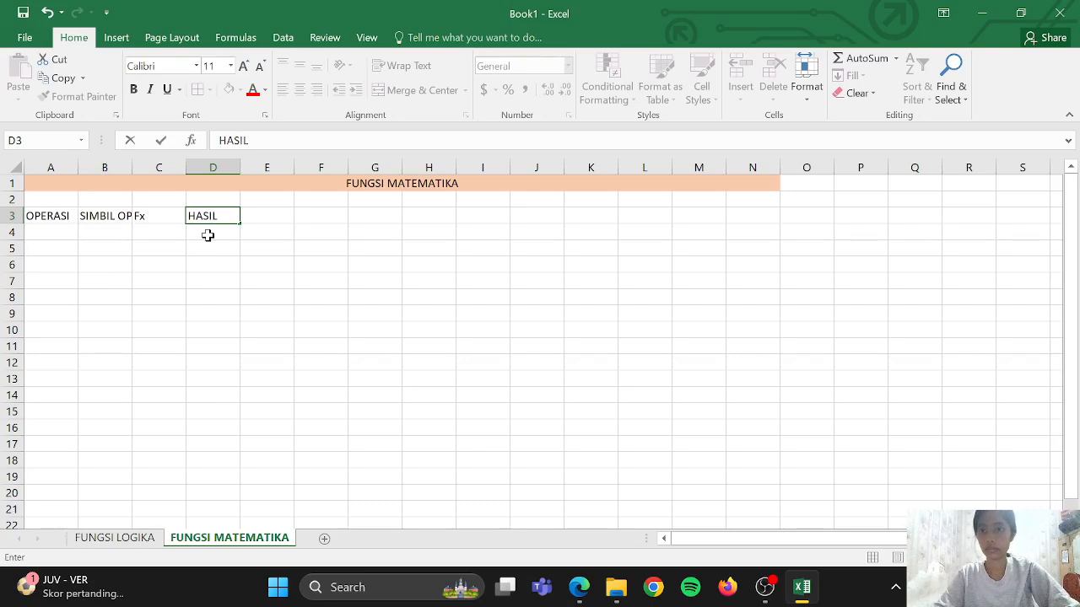
pyautogui.click(207, 235)
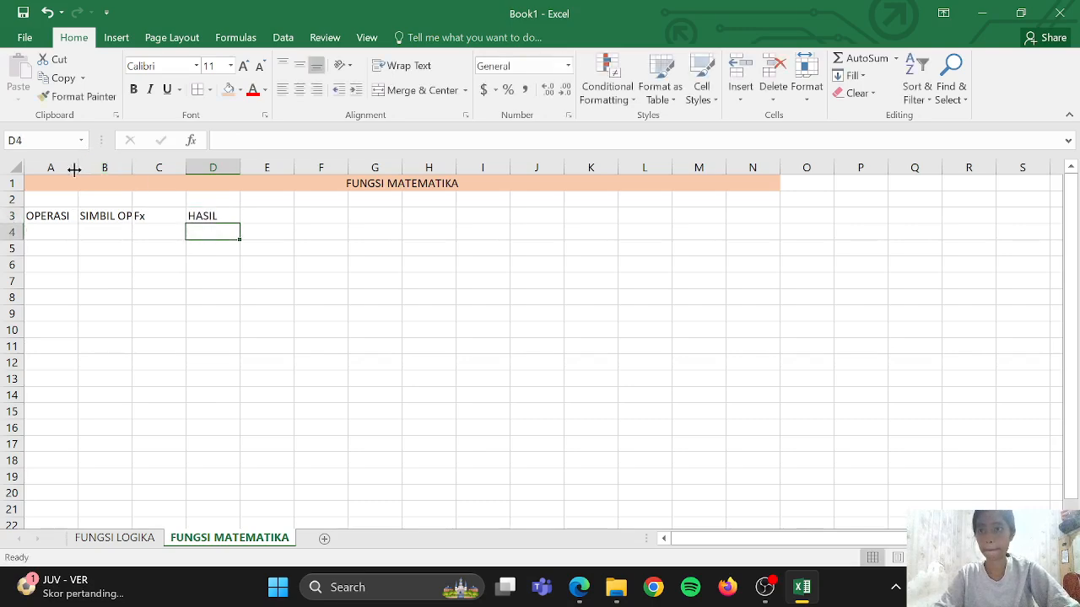
pyautogui.moveTo(74, 170); pyautogui.dragTo(311, 172)
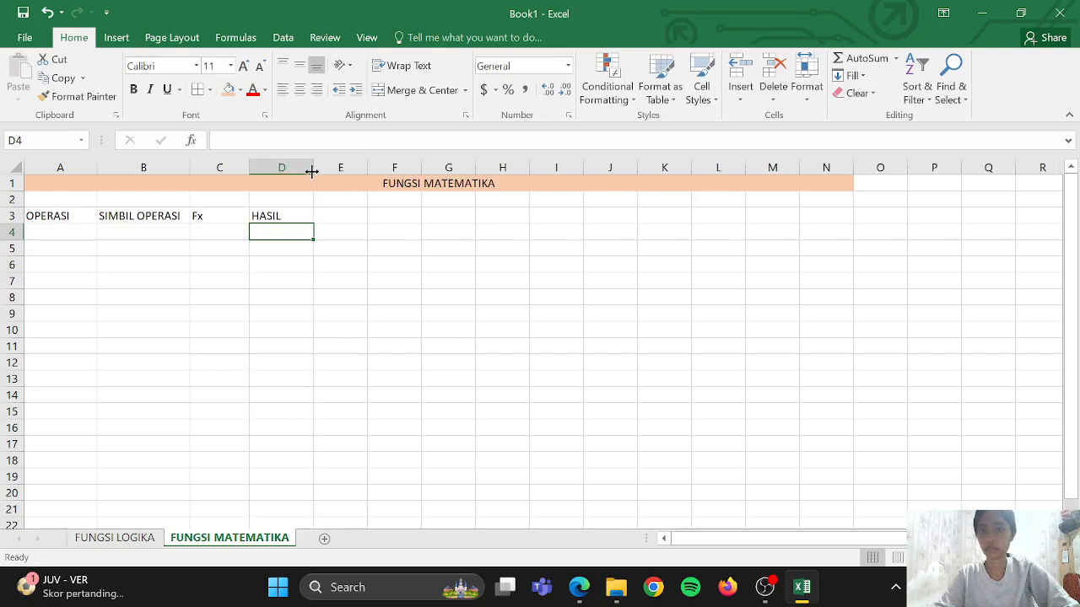
# Enter the operations PERKALIAN in A4 and PEMBAGIAN in A5 under the OPERASI header.
pyautogui.click(61, 232)
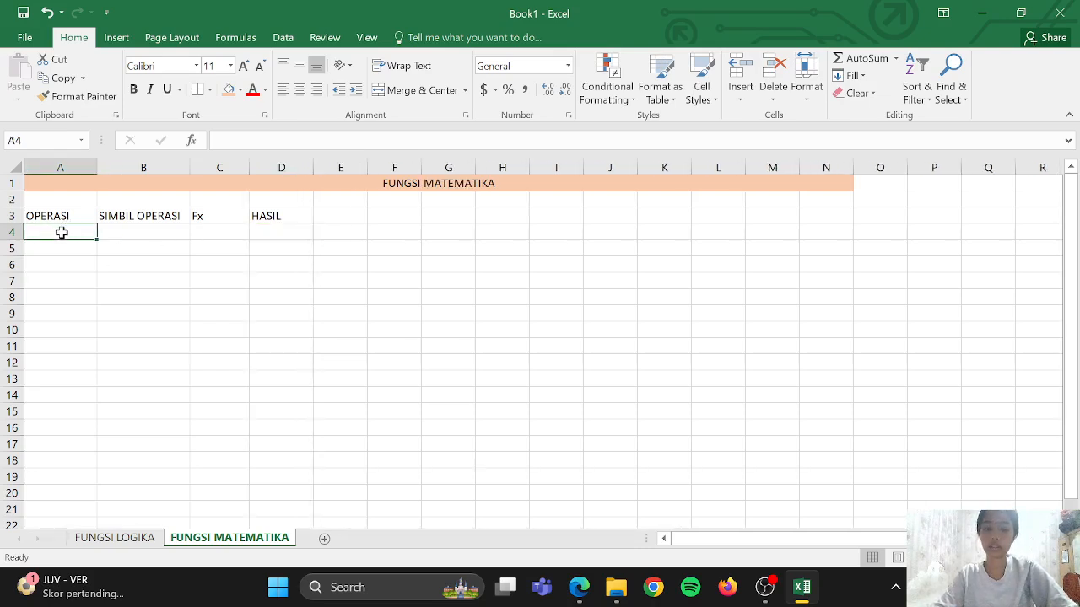
pyautogui.write('PENJU')
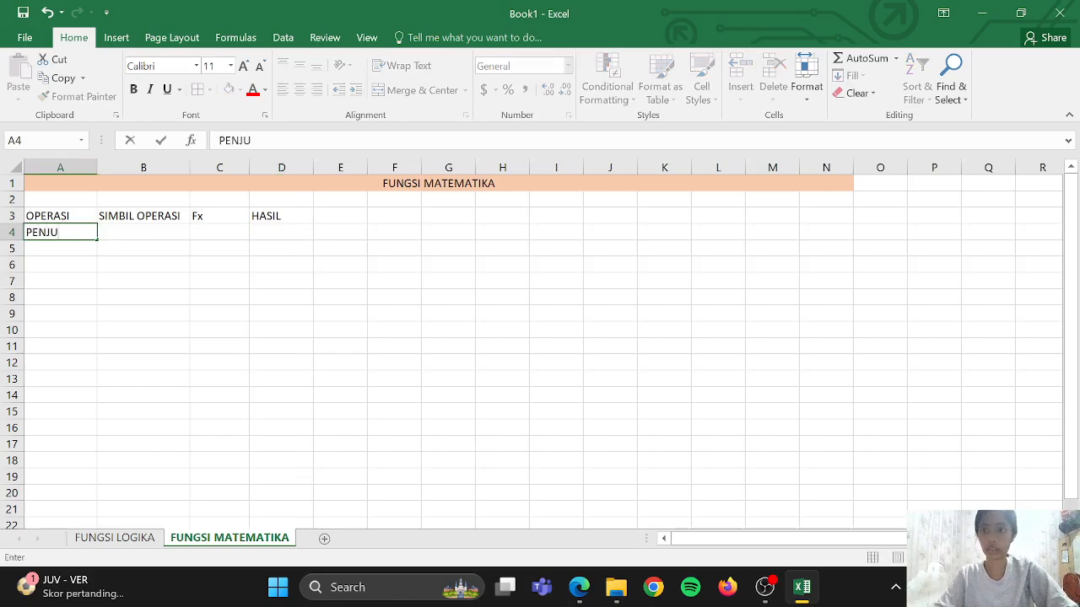
pyautogui.press('BackSpace')
pyautogui.press('BackSpace')
pyautogui.press('BackSpace')
pyautogui.press('BackSpace')
pyautogui.press('BackSpace')
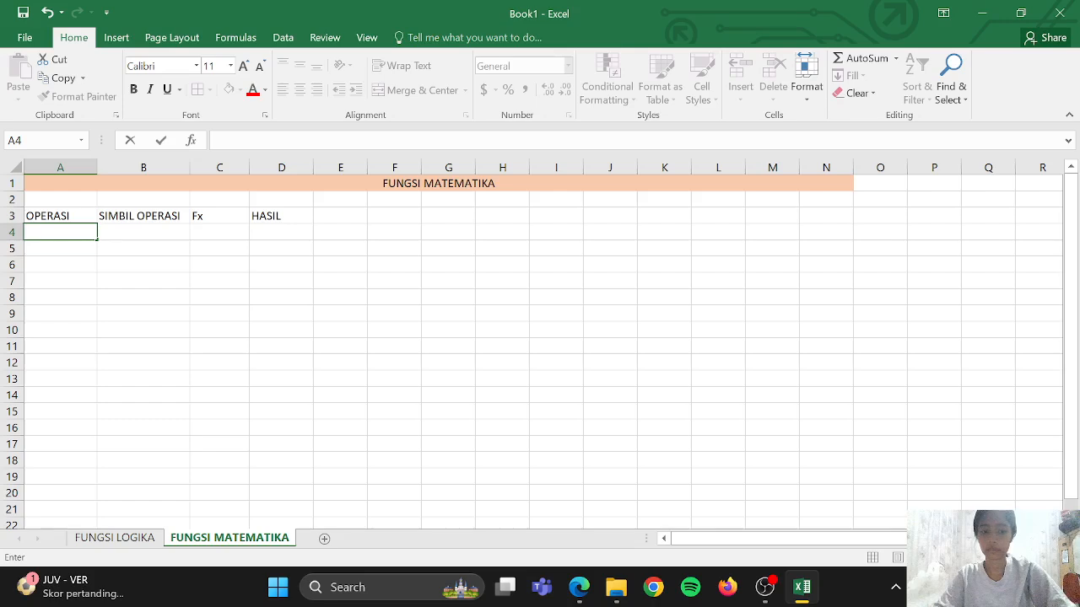
pyautogui.write('PERKALIAN')
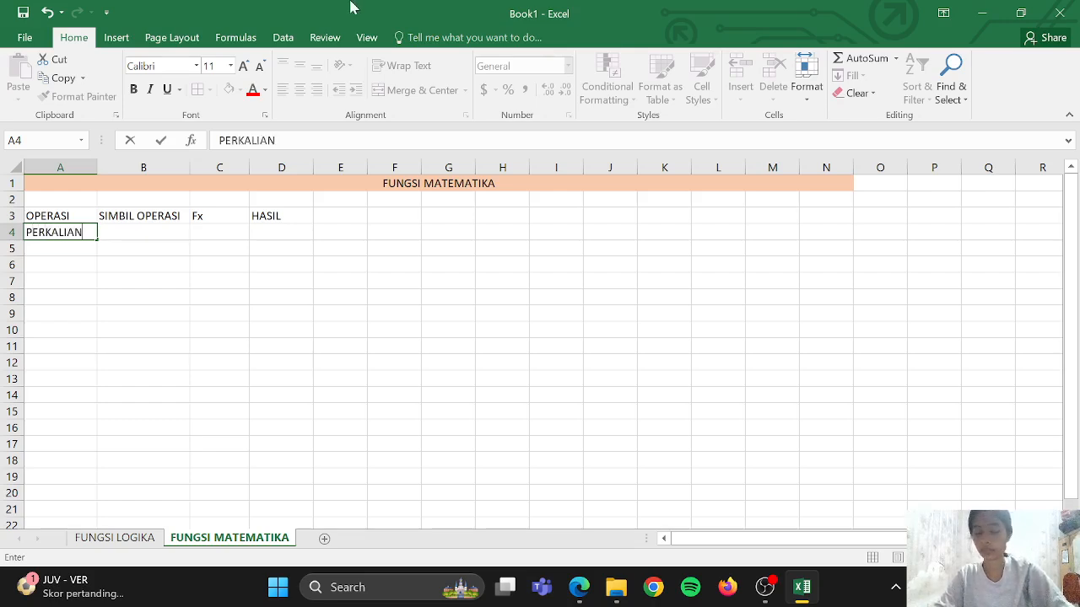
pyautogui.press('Return')
pyautogui.write('PEMBAG')
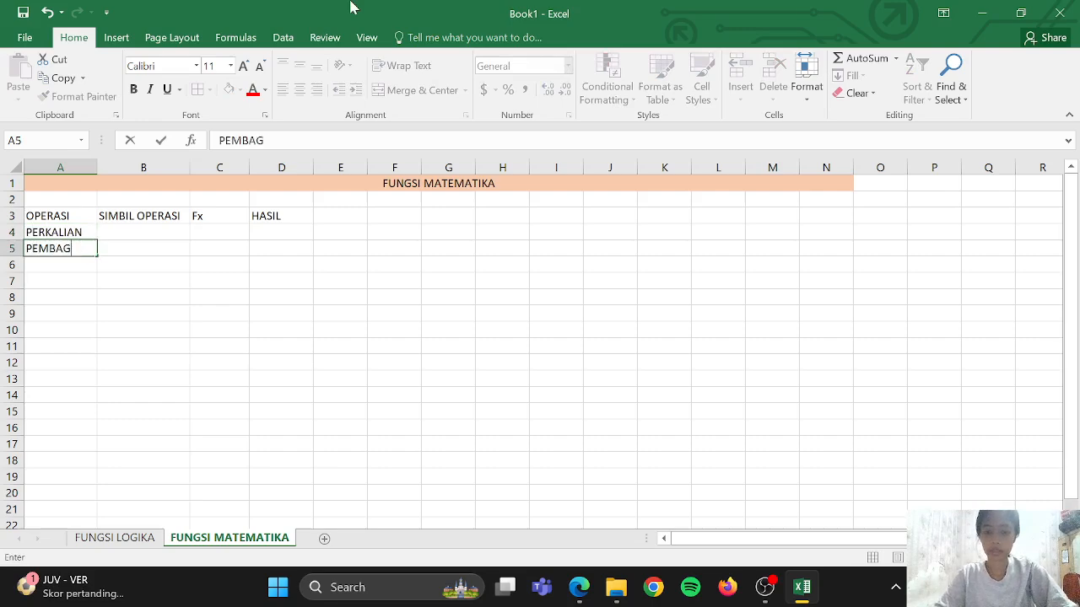
pyautogui.write('IAN')
pyautogui.press('Return')
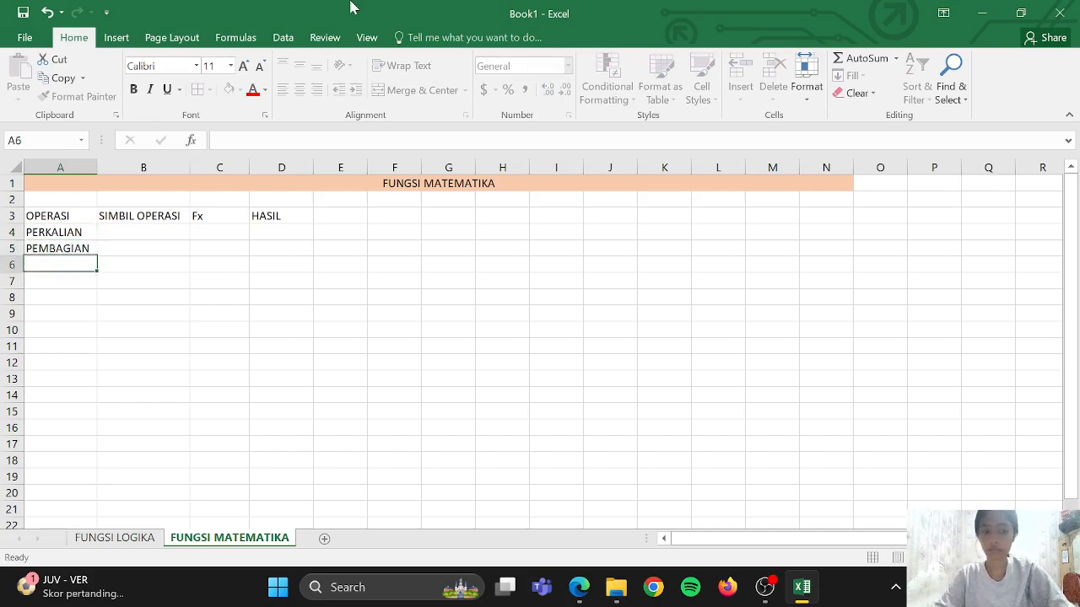
# Add the operations PENJUMLAHAN in A6 and PENGURANGAN in A7.
pyautogui.write('PENJUMLAHAN')
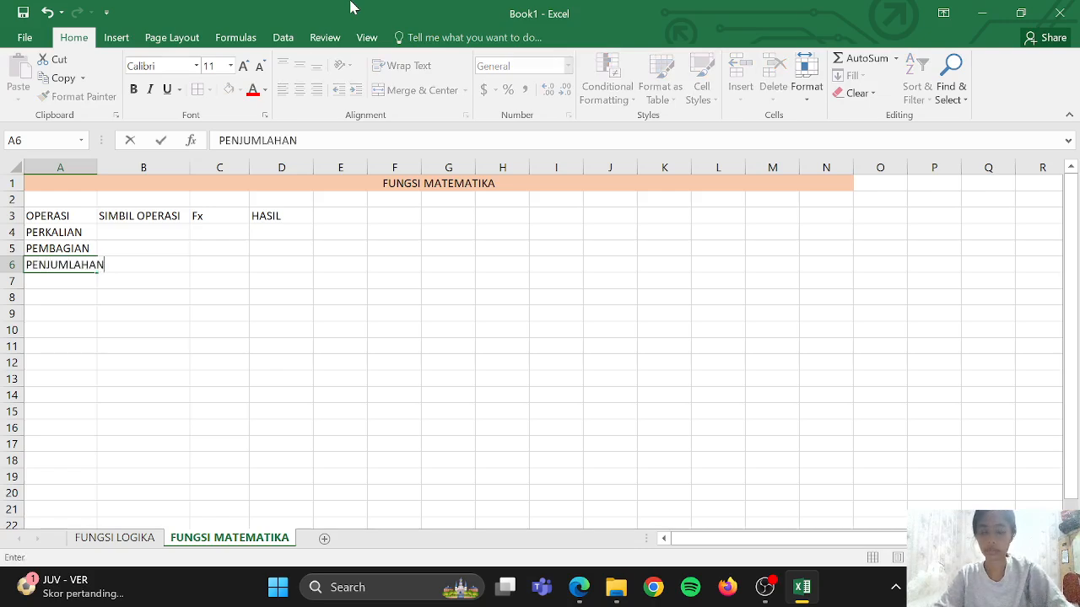
pyautogui.press('Return')
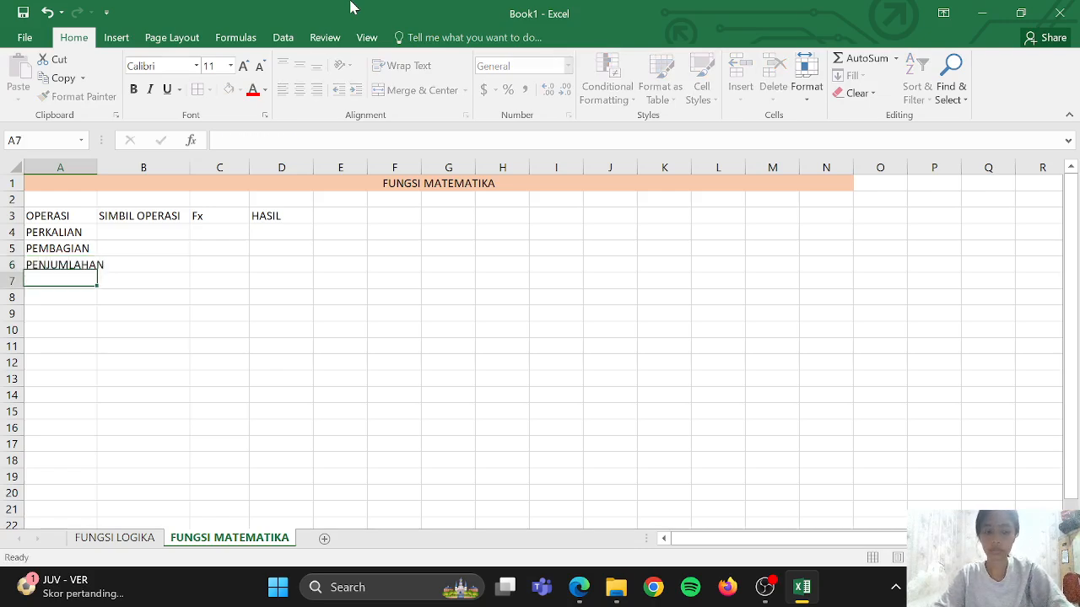
pyautogui.write('PENGURANGA')
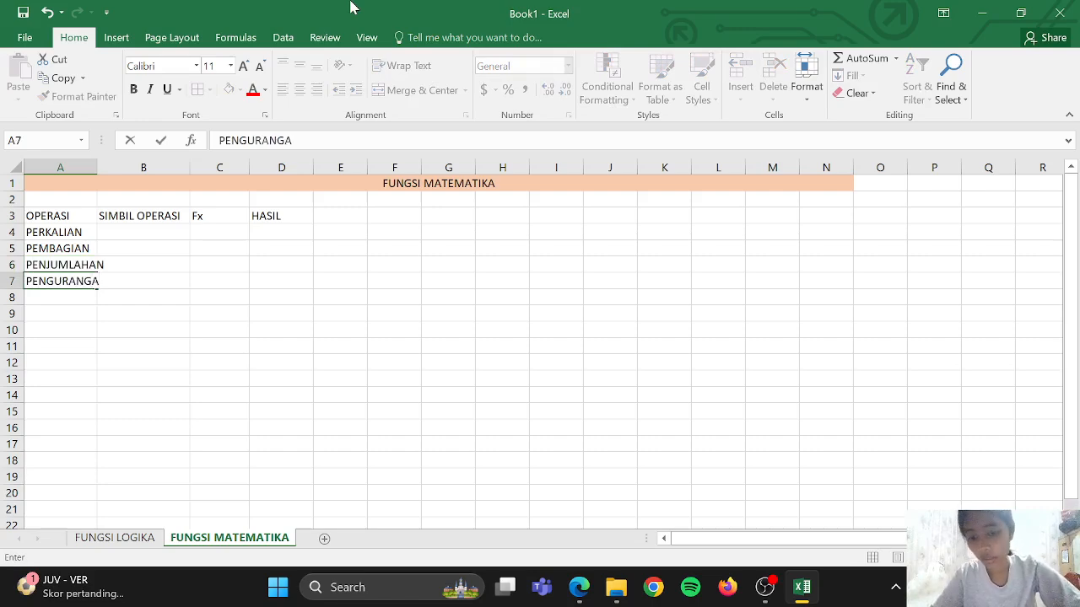
pyautogui.write('N')
pyautogui.press('Return')
# Enter the operation PERPANGKATAN in A8 and widen column A to fit the operation names.
pyautogui.write('PE')
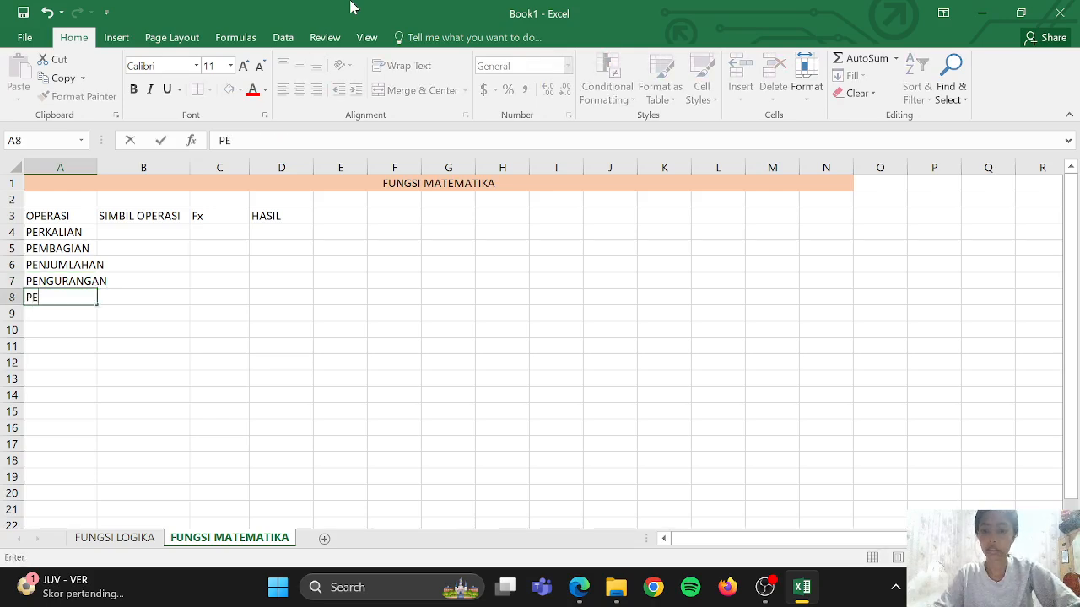
pyautogui.write('R')
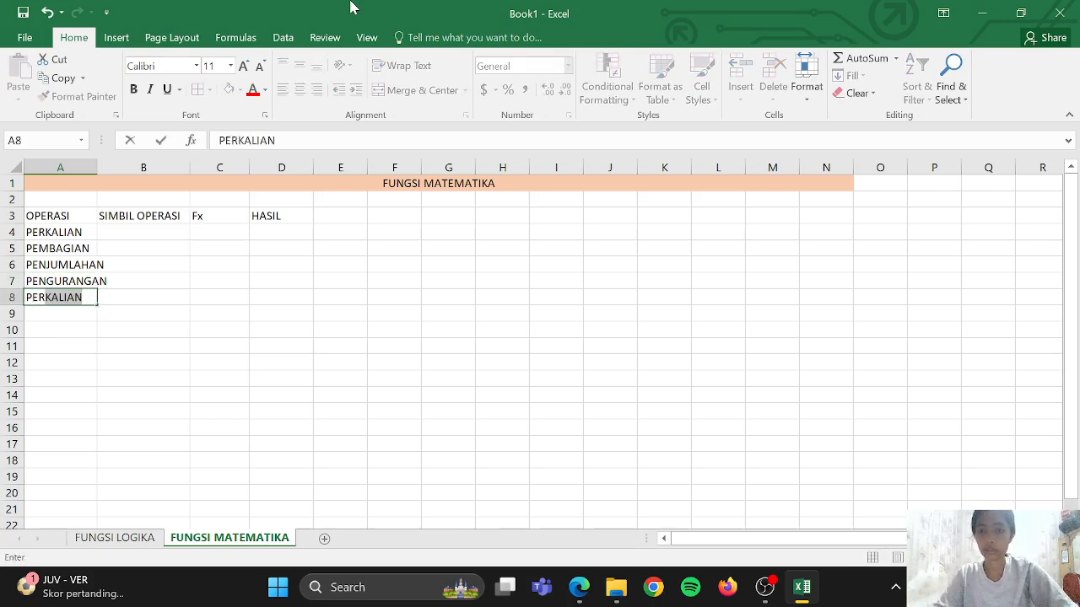
pyautogui.write('PANGKAT')
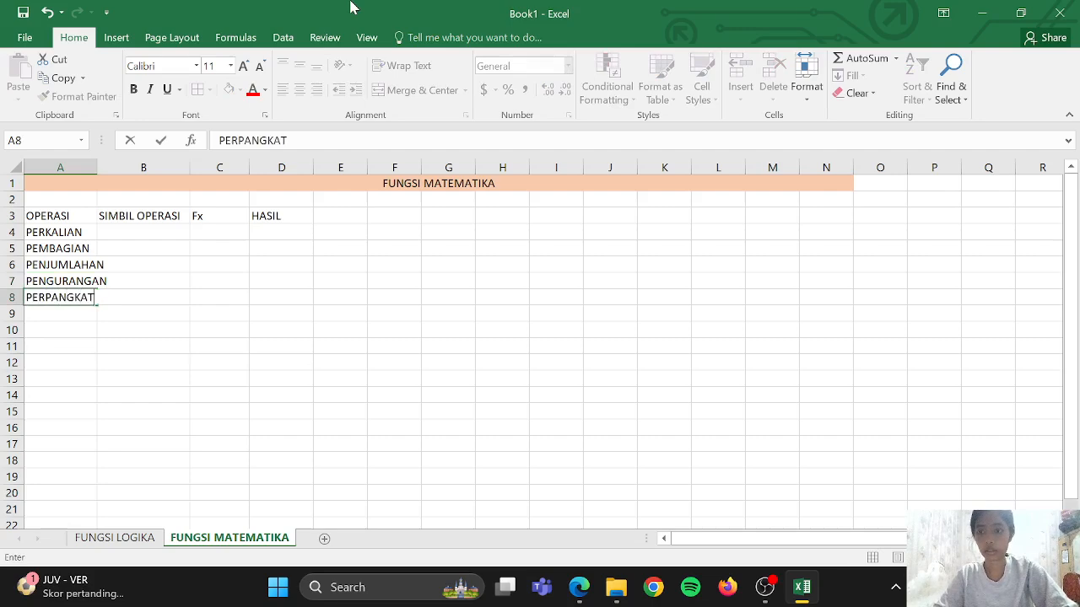
pyautogui.write('AN')
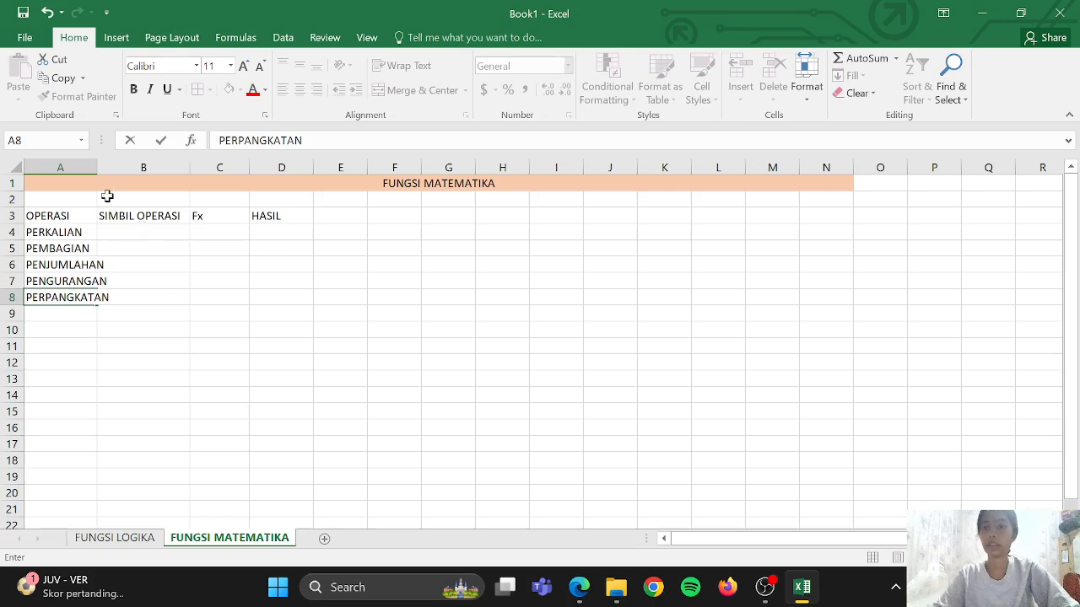
pyautogui.click(115, 234)
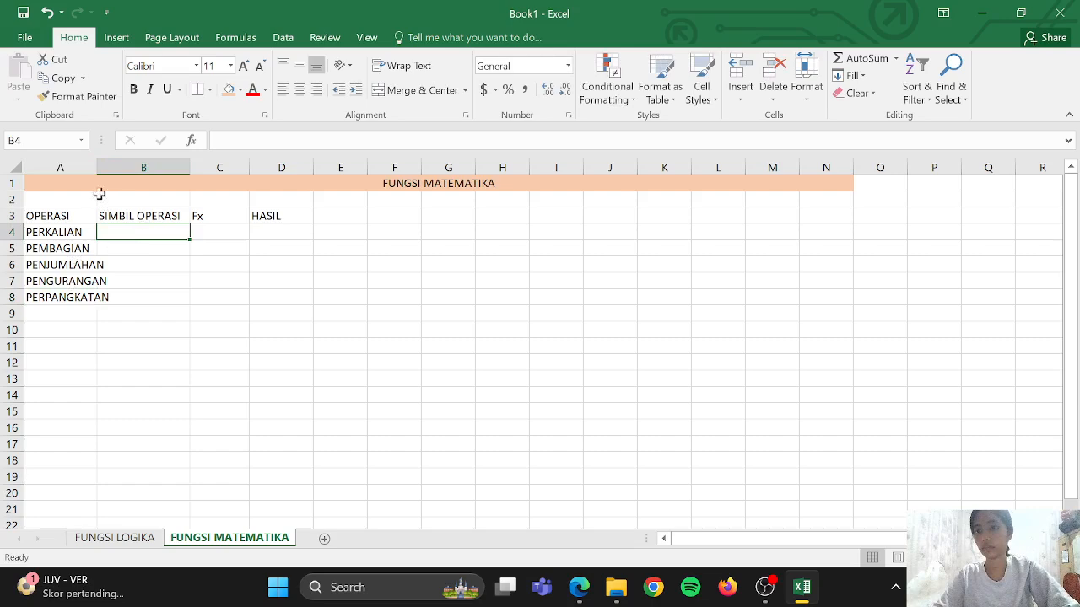
pyautogui.moveTo(96, 167); pyautogui.dragTo(118, 169)
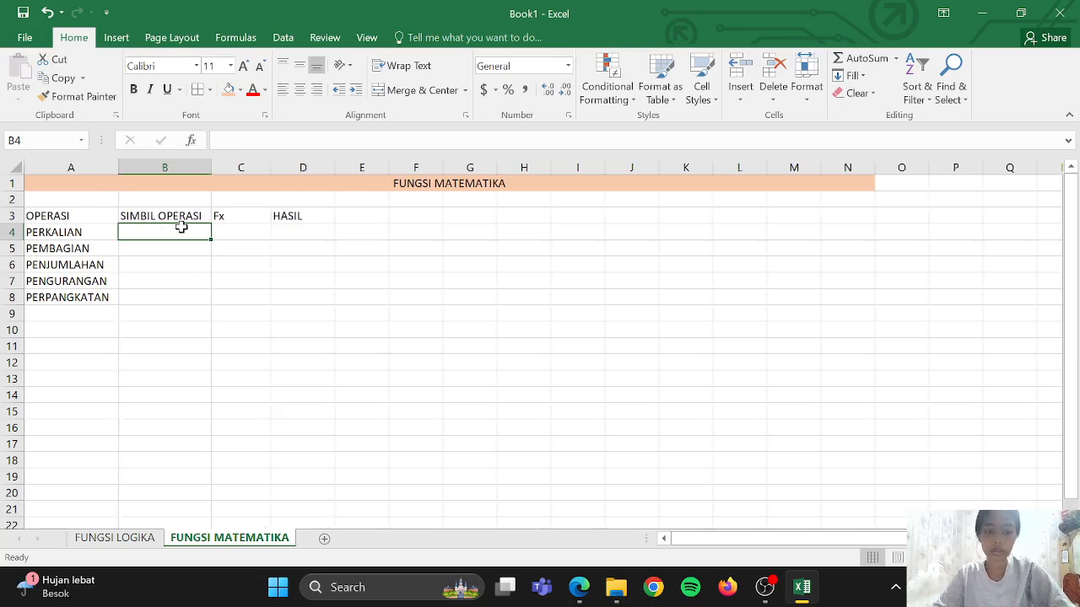
# Enter the operation symbols * in B4 for PERKALIAN and / in B5 for PEMBAGIAN.
pyautogui.write("'")
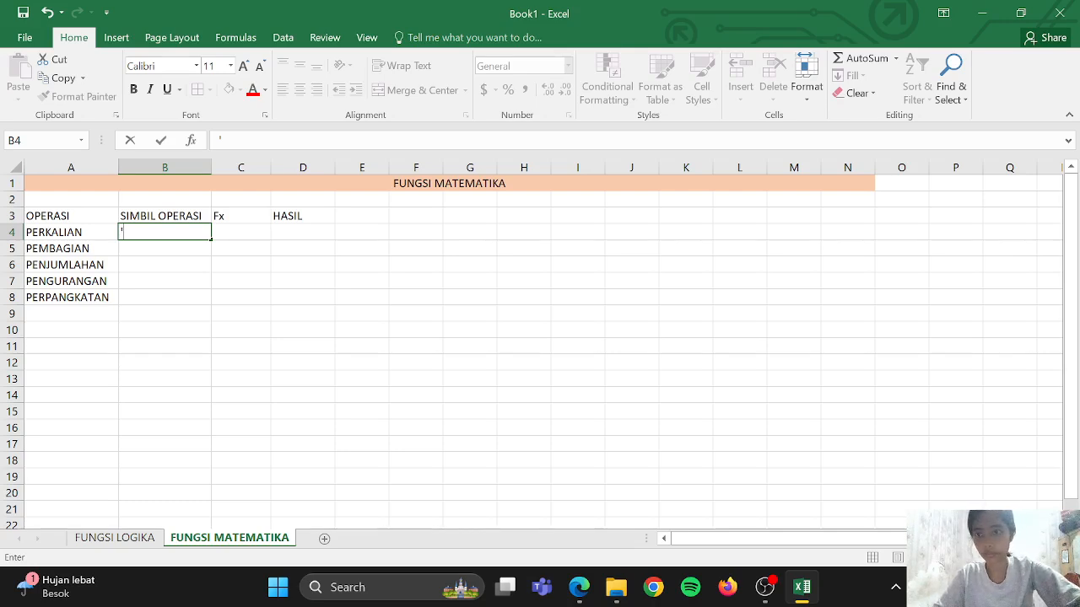
pyautogui.write('*')
pyautogui.press('Return')
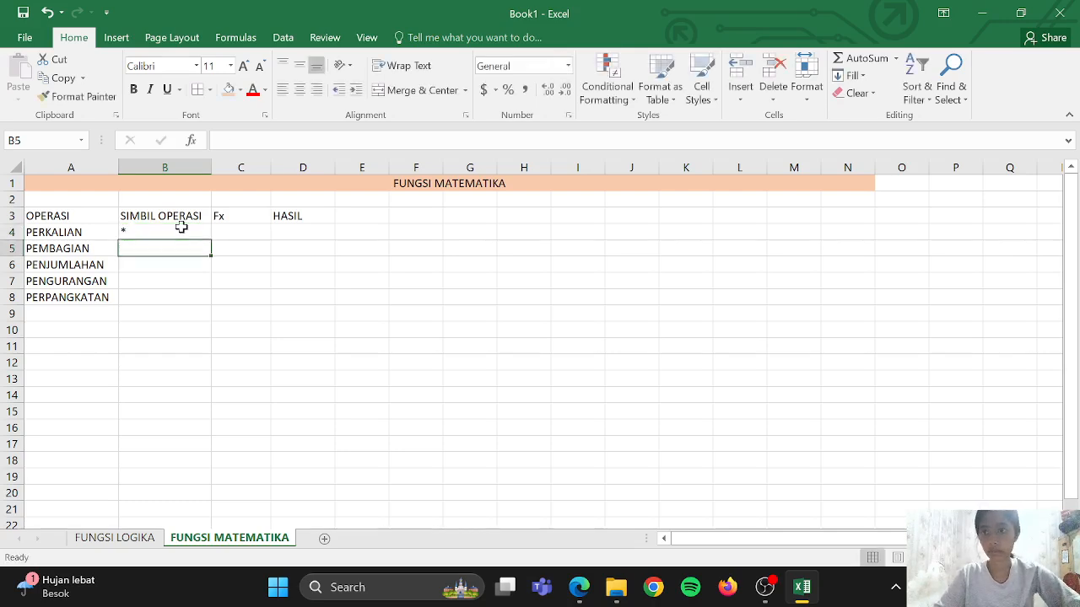
pyautogui.write("'")
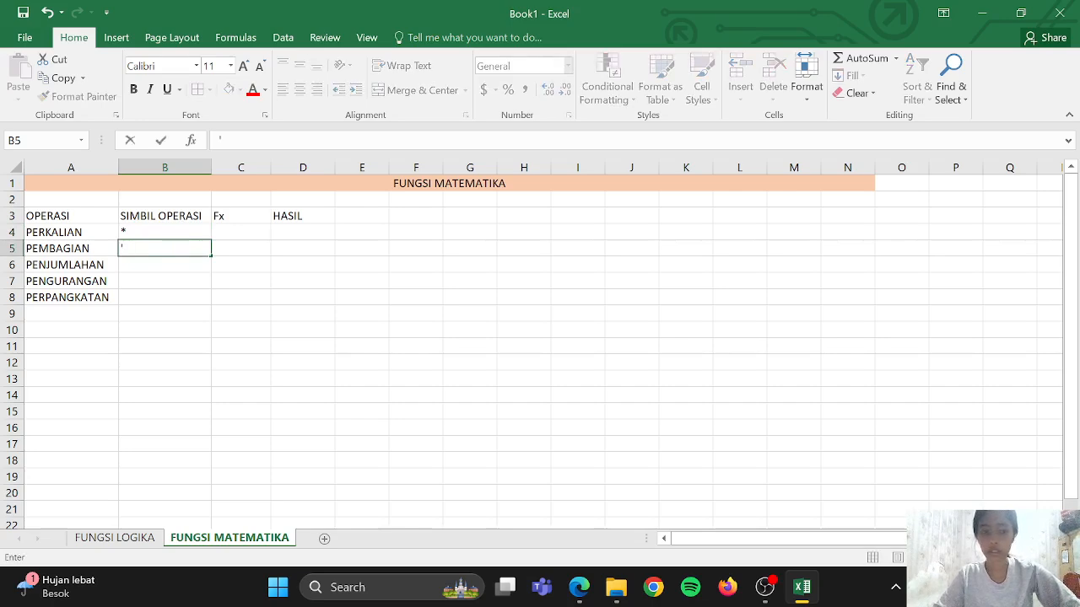
pyautogui.press('BackSpace')
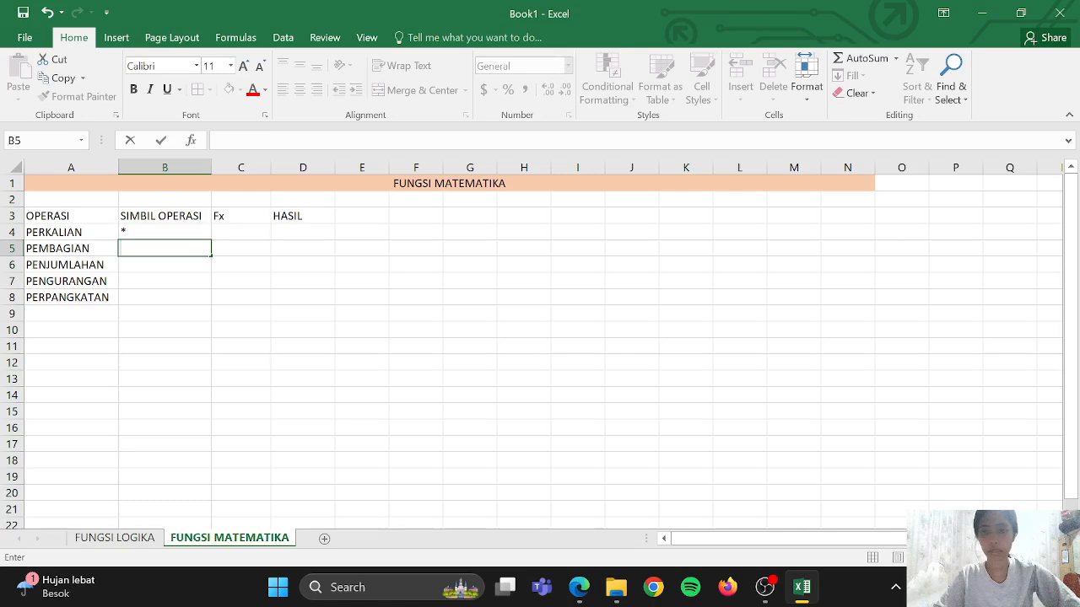
pyautogui.write('/')
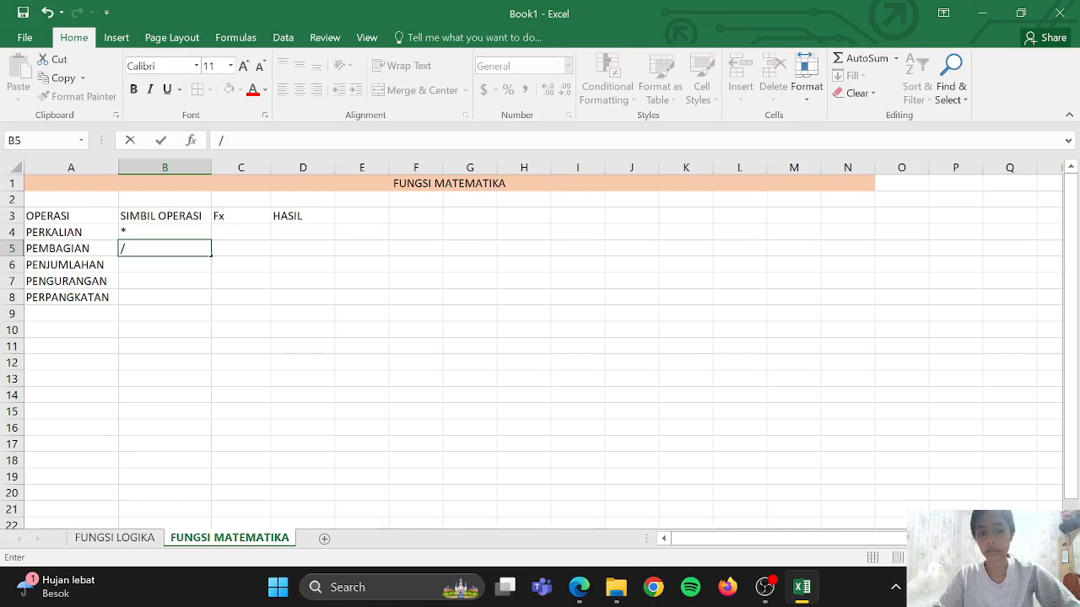
pyautogui.press('Return')
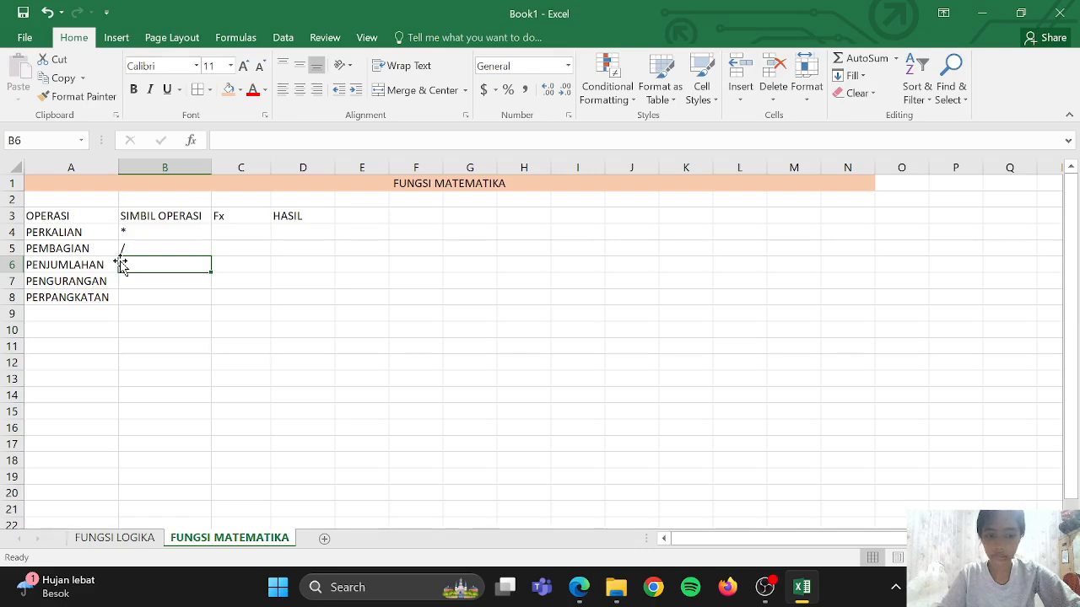
# Enter the symbols + in B6, - in B7 and ^ in B8, keeping the minus and caret as text.
pyautogui.write('+')
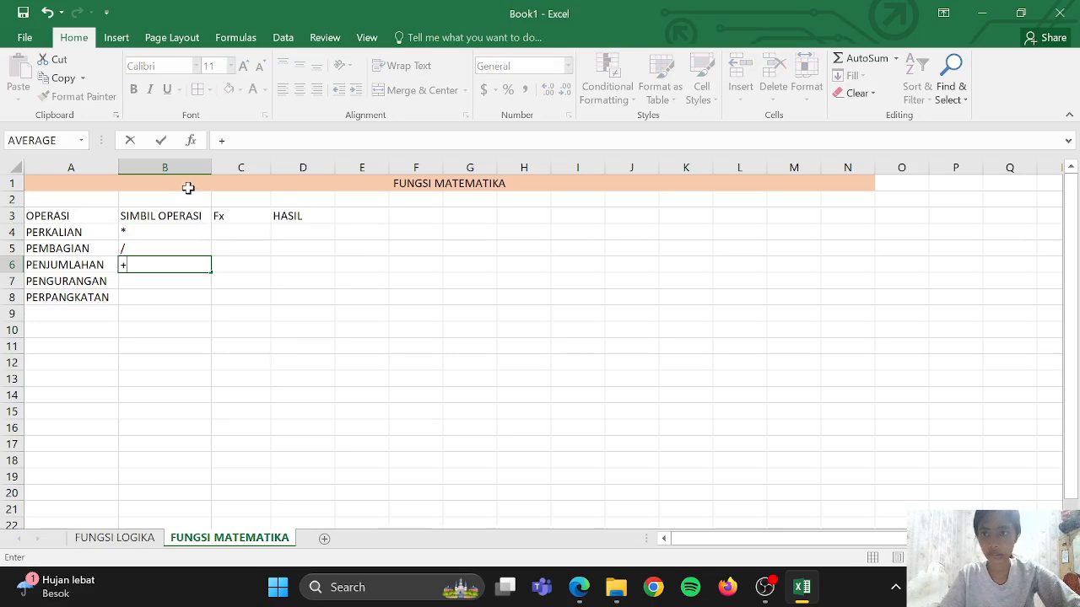
pyautogui.press('Return')
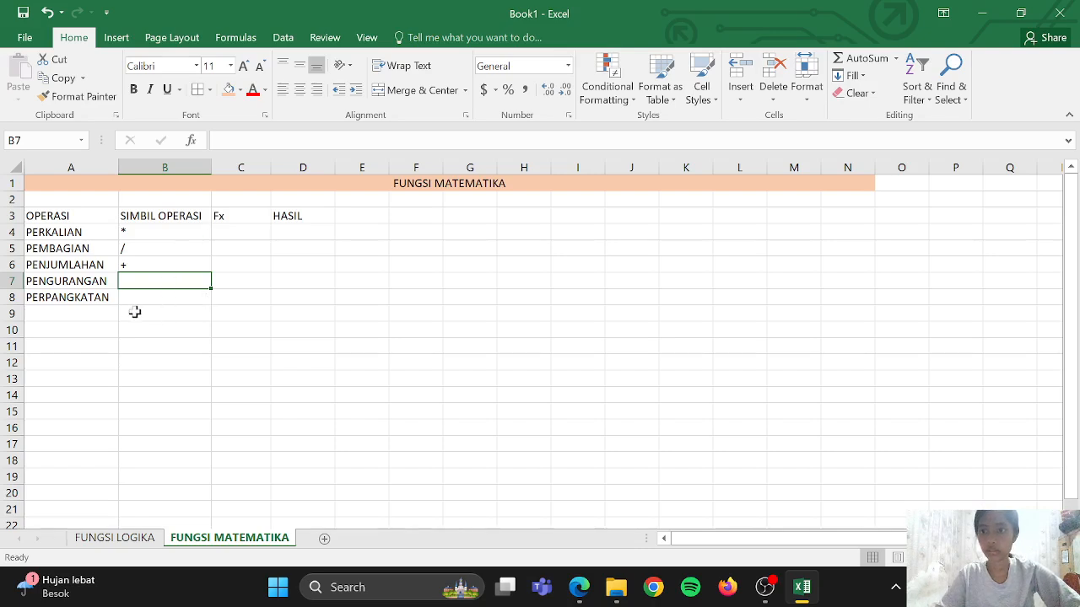
pyautogui.write("'-")
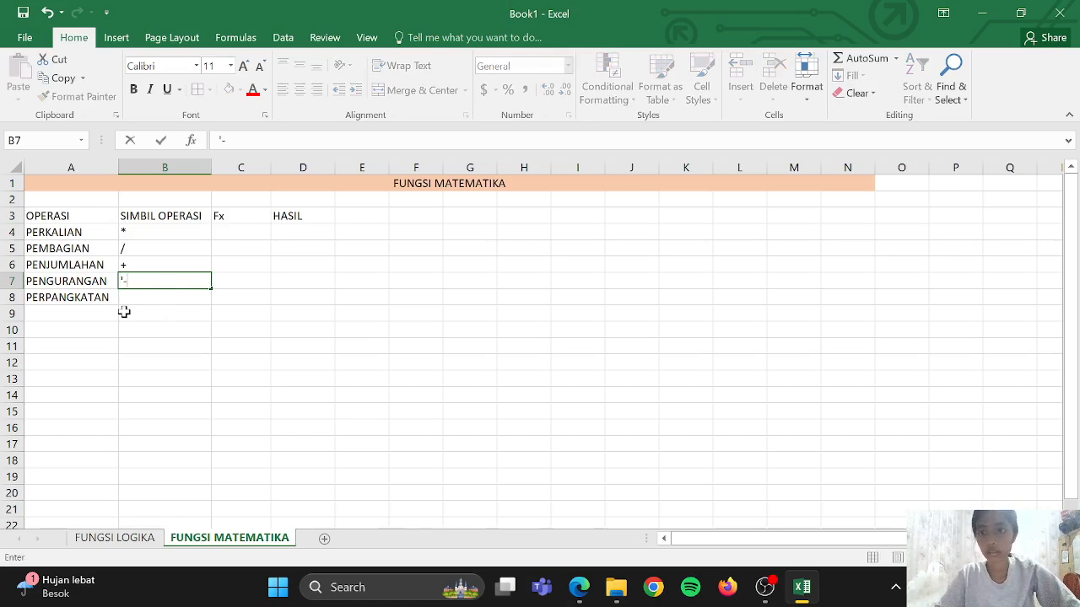
pyautogui.press('Return')
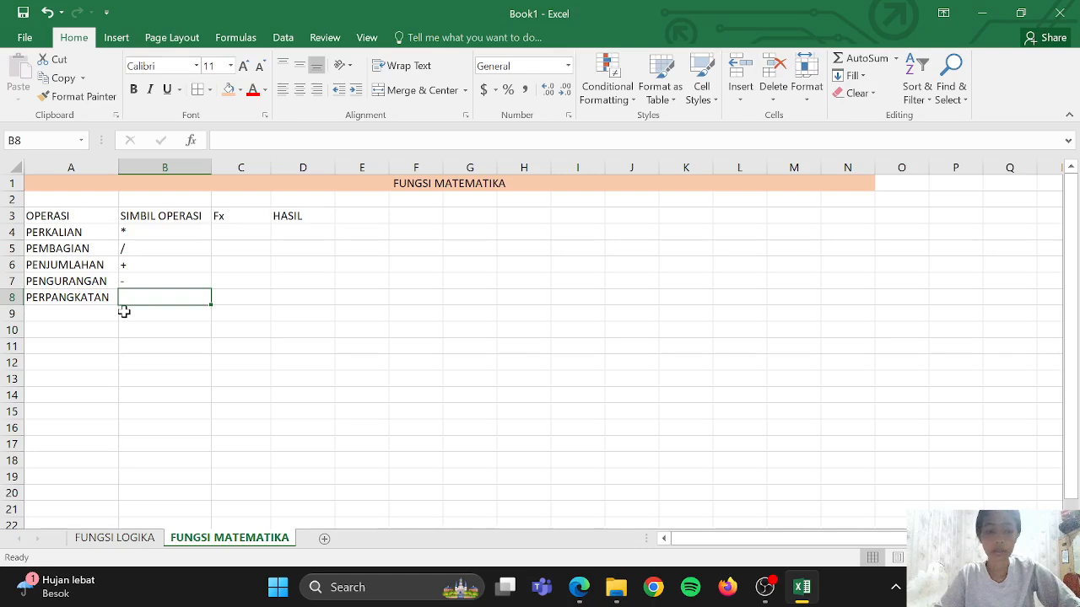
pyautogui.write("'")
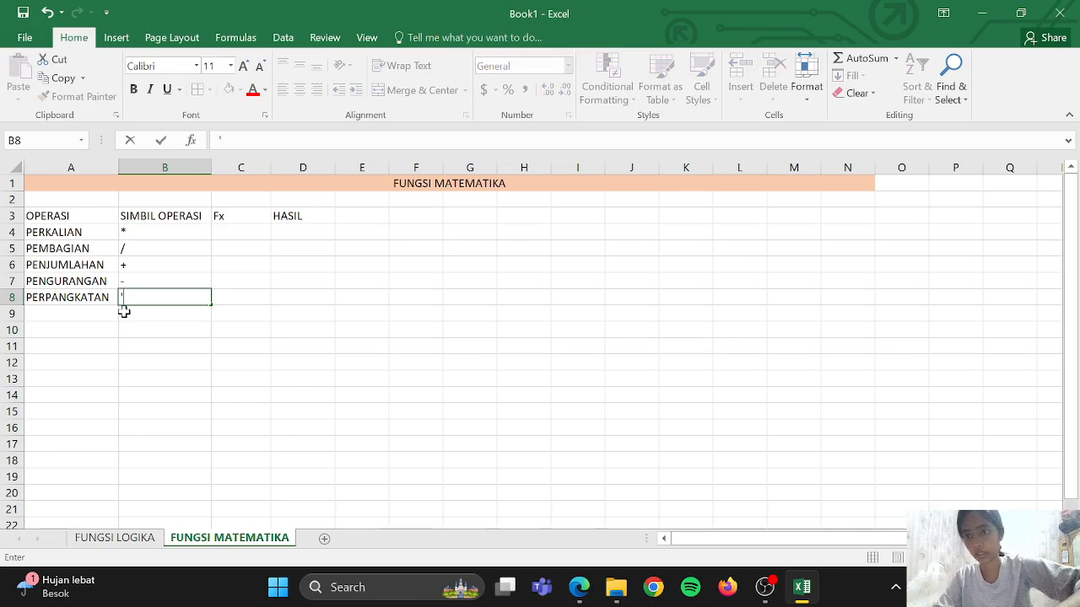
pyautogui.write('^')
pyautogui.press('Return')
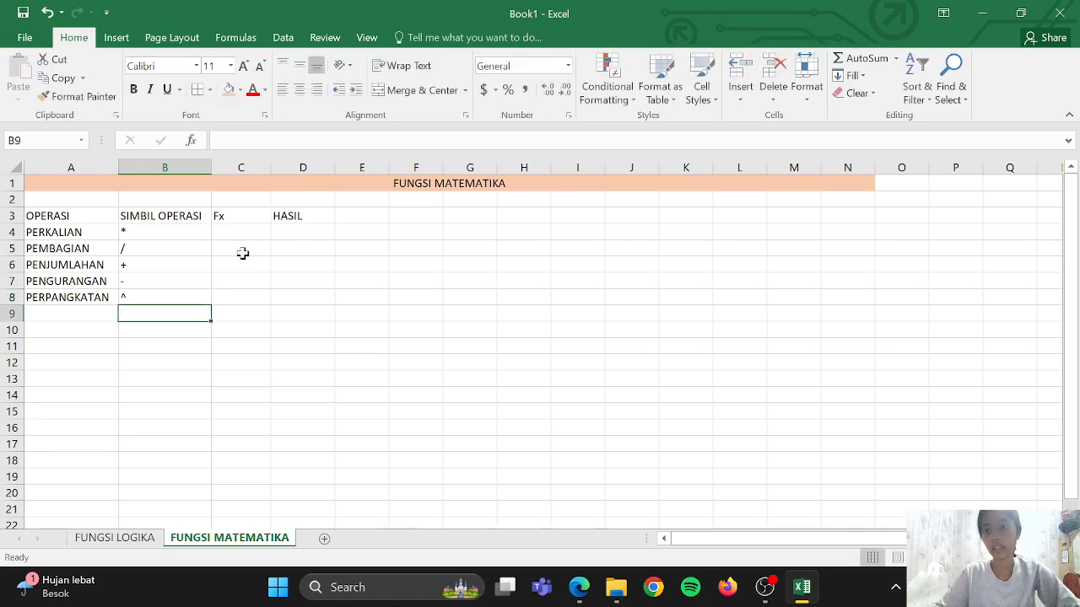
# Enter the expression 5*5 as text in cell C4 under the Fx header.
pyautogui.click(243, 234)
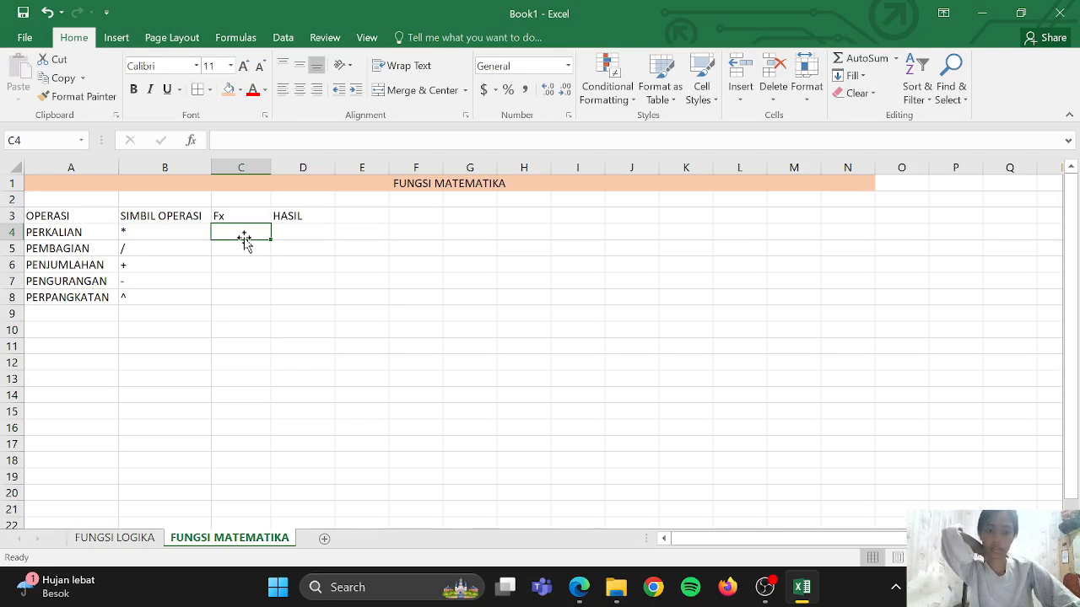
pyautogui.write("'")
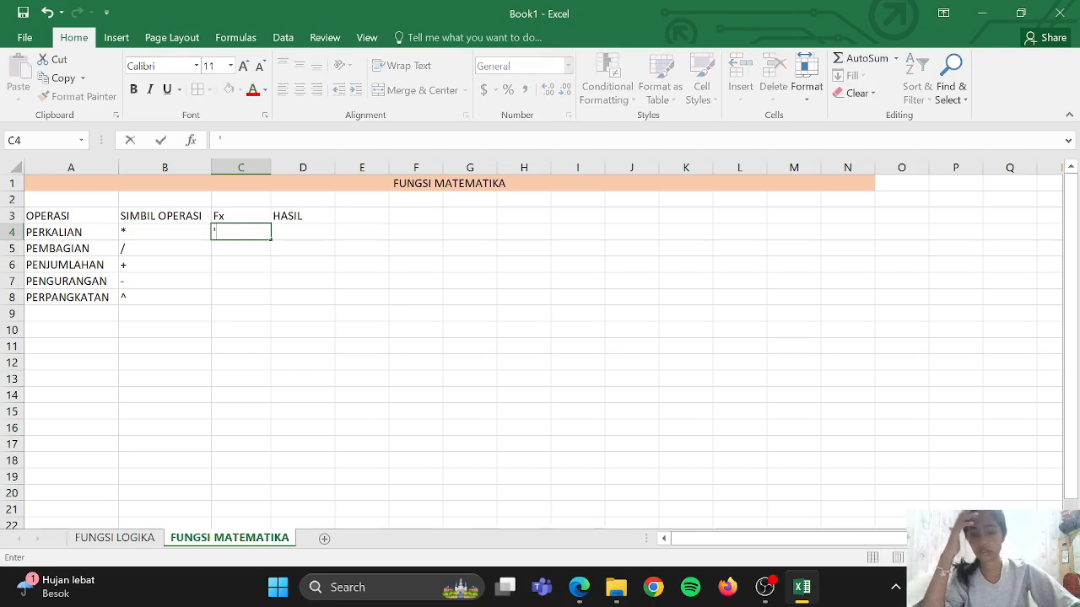
pyautogui.write('5')
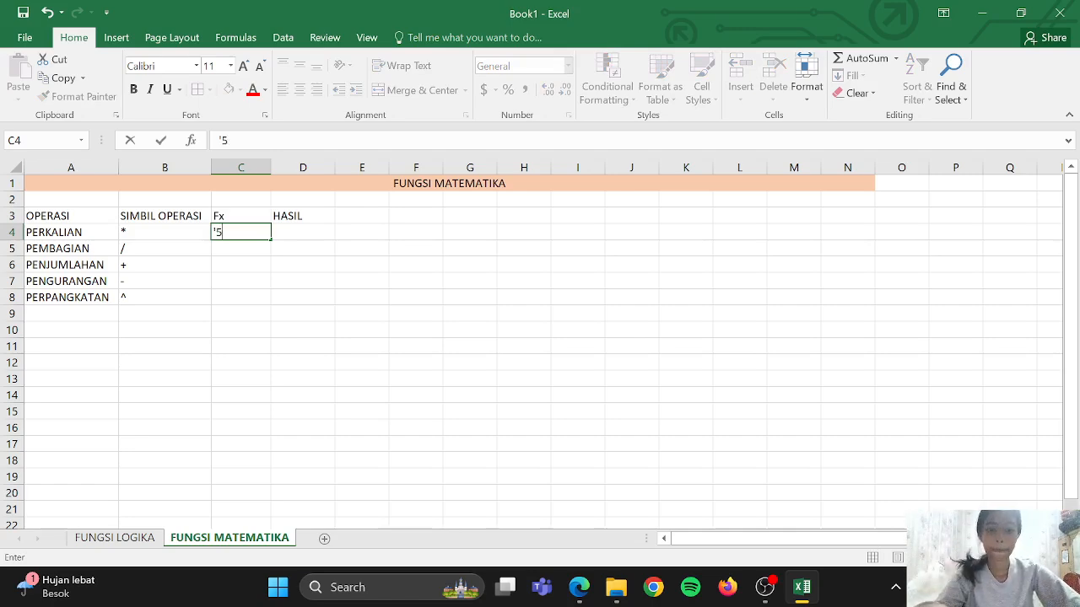
pyautogui.write('*')
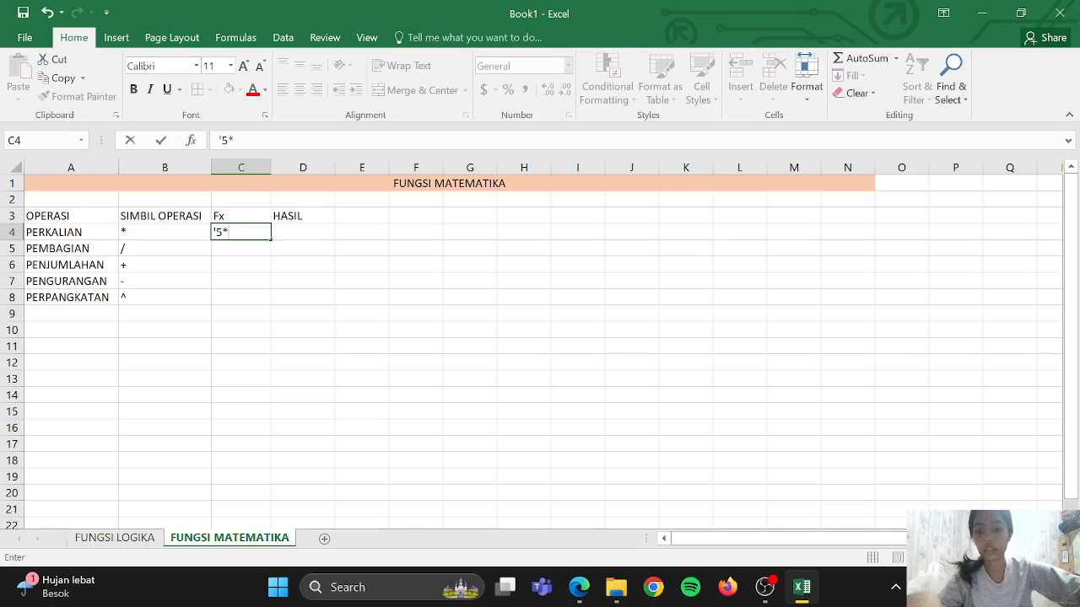
pyautogui.write('5')
pyautogui.press('Return')
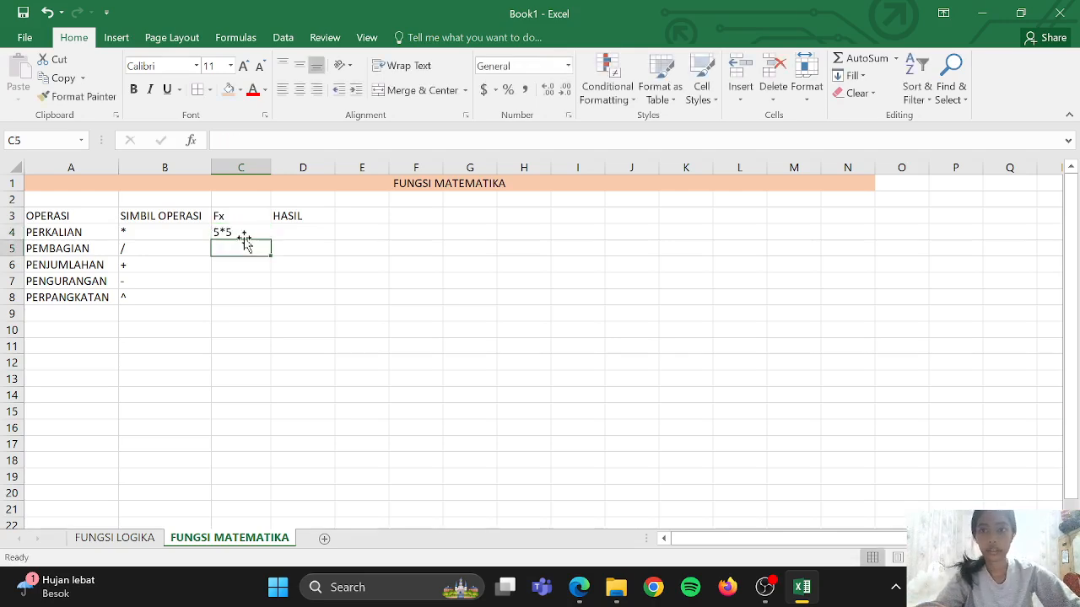
# Enter 5/5 as text in C5 and accept the Flash Fill suggestions 5+5, 5-5 and 5^5 for C6 to C8.
pyautogui.write("'5/5")
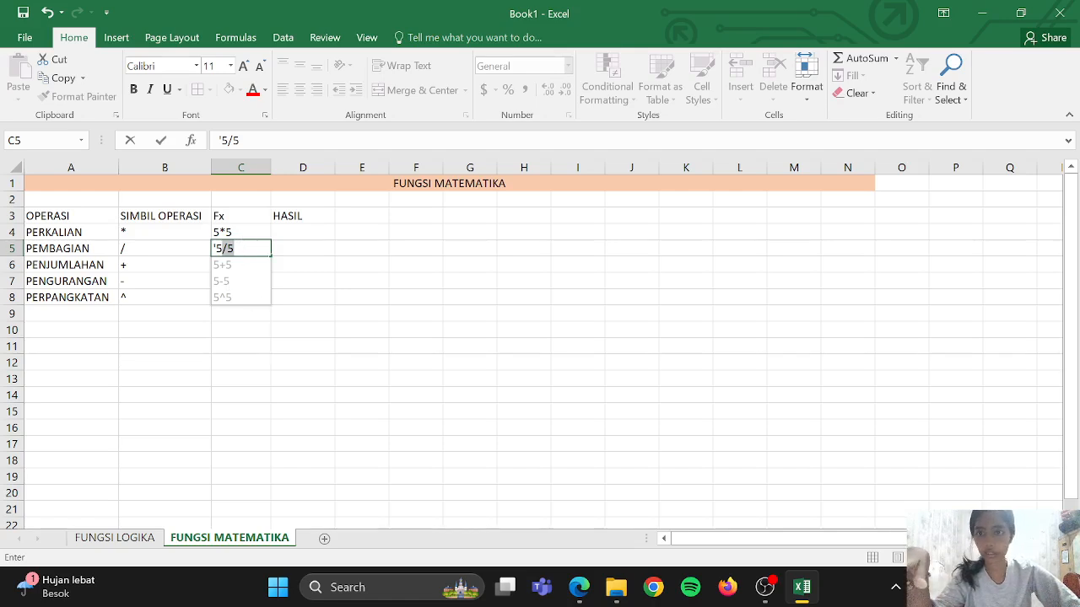
pyautogui.press('Return')
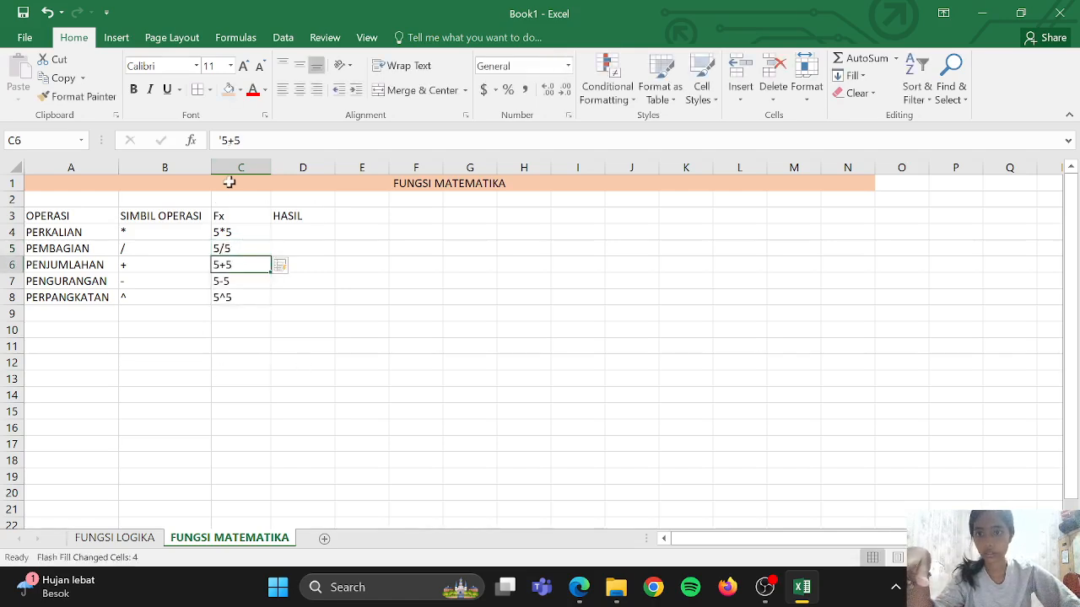
pyautogui.click(228, 234)
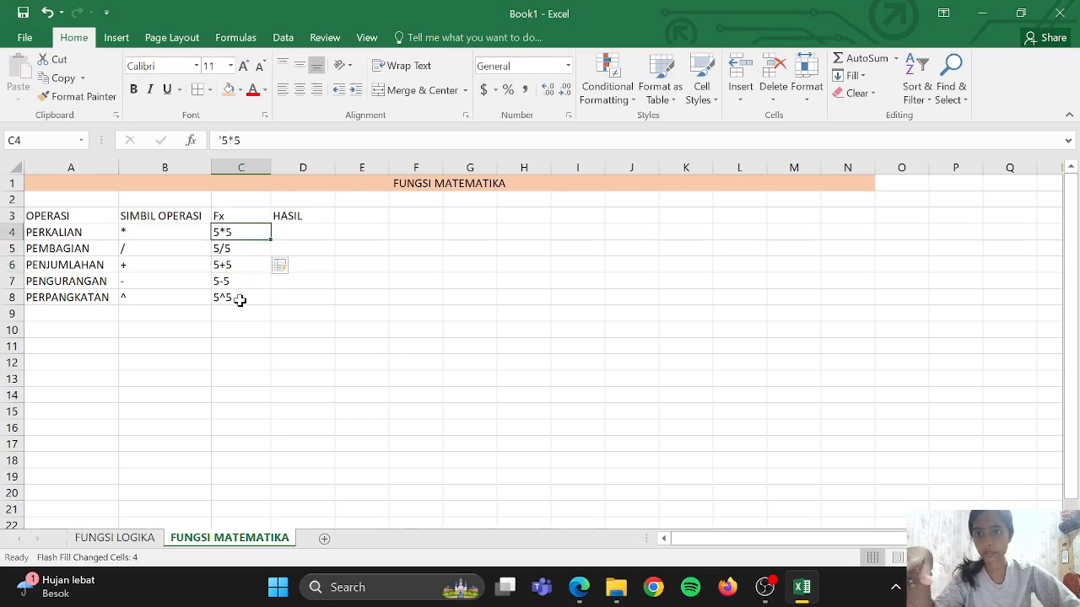
# Enter the formula =5*5 in cell D4 under the HASIL header.
pyautogui.click(291, 232)
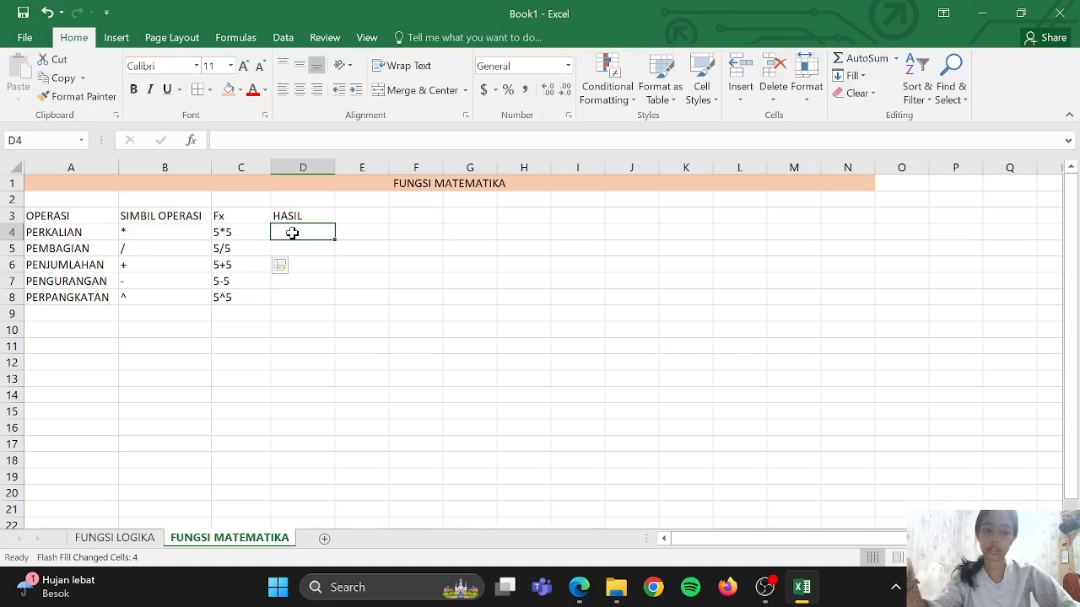
pyautogui.write('=')
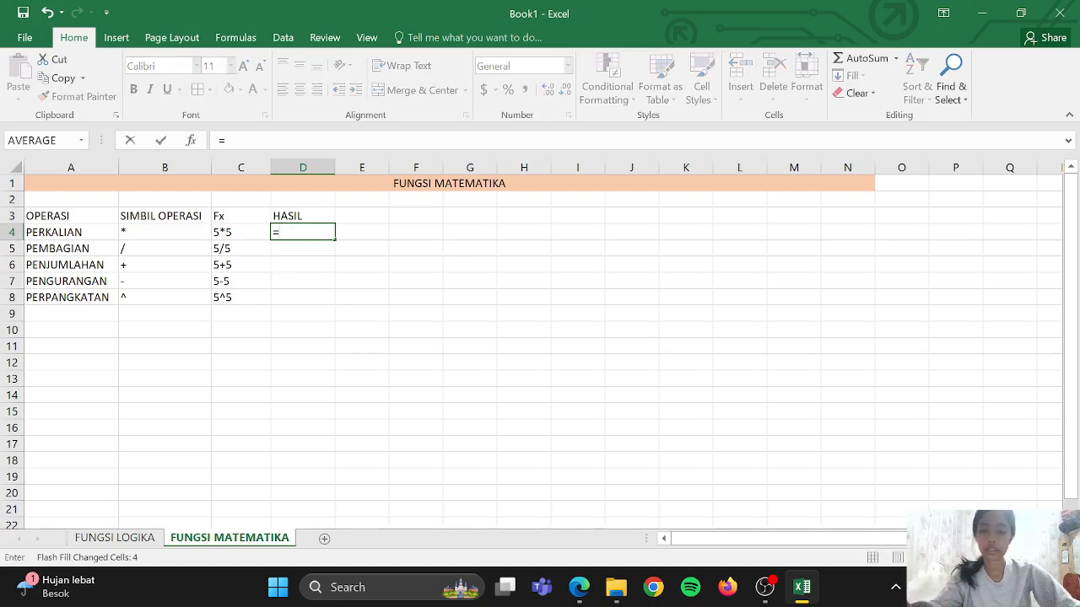
pyautogui.write('5')
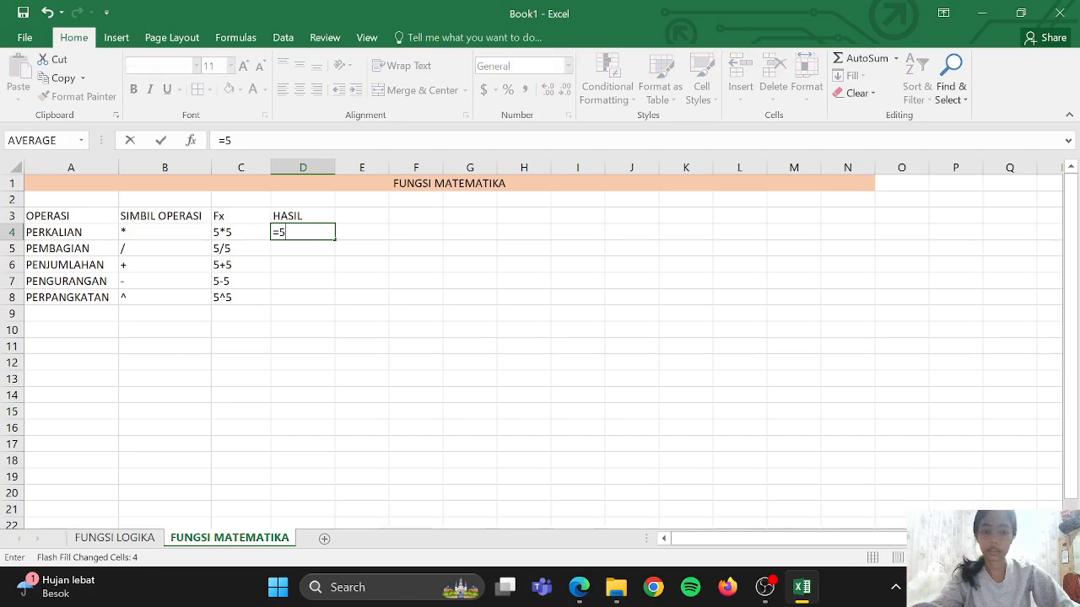
pyautogui.write('*5')
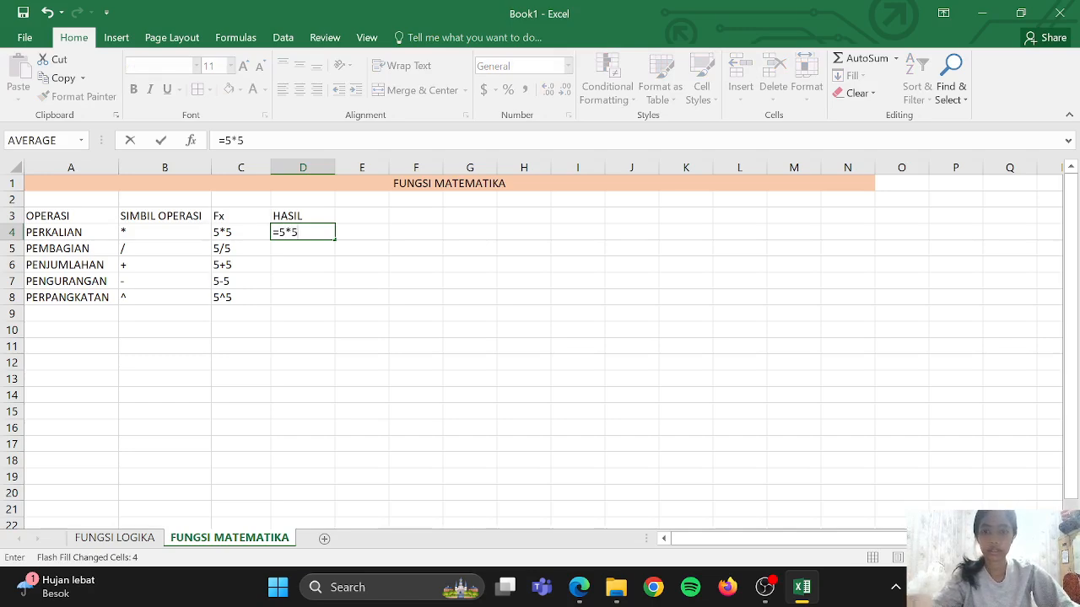
pyautogui.press('Return')
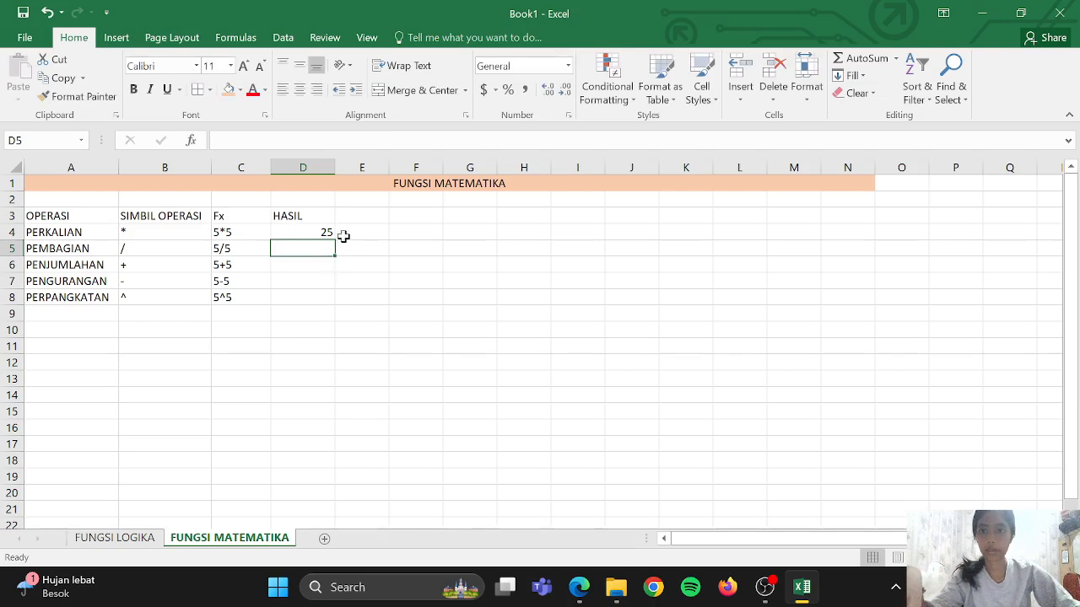
# Try filling the D4 formula down to D6, and clear the contents of D4:D6.
pyautogui.click(326, 233)
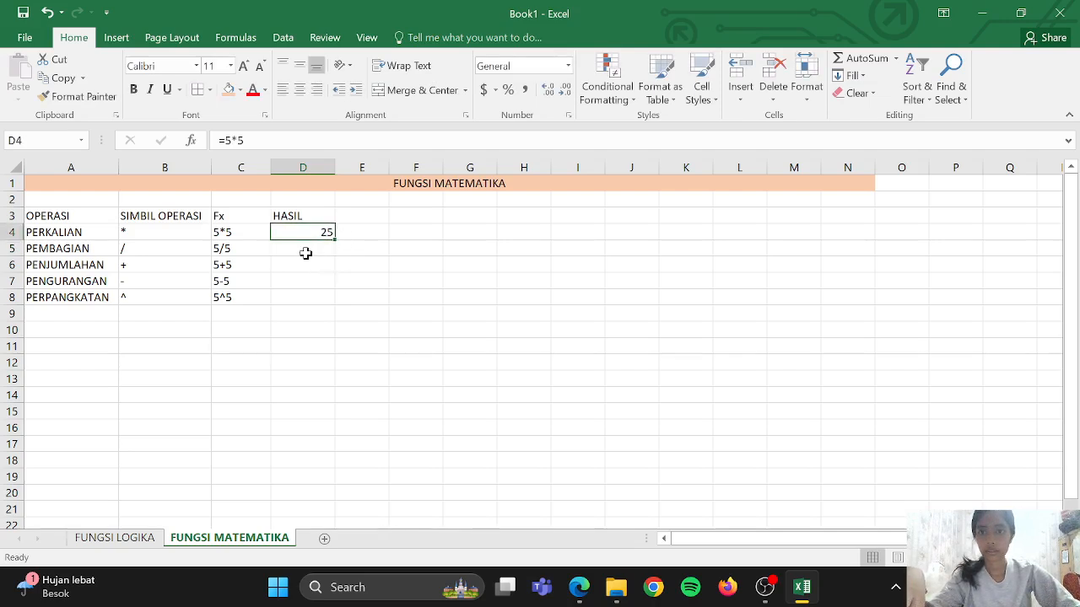
pyautogui.click(306, 253)
pyautogui.click(316, 230)
pyautogui.moveTo(316, 230); pyautogui.dragTo(332, 233)
pyautogui.click(326, 233)
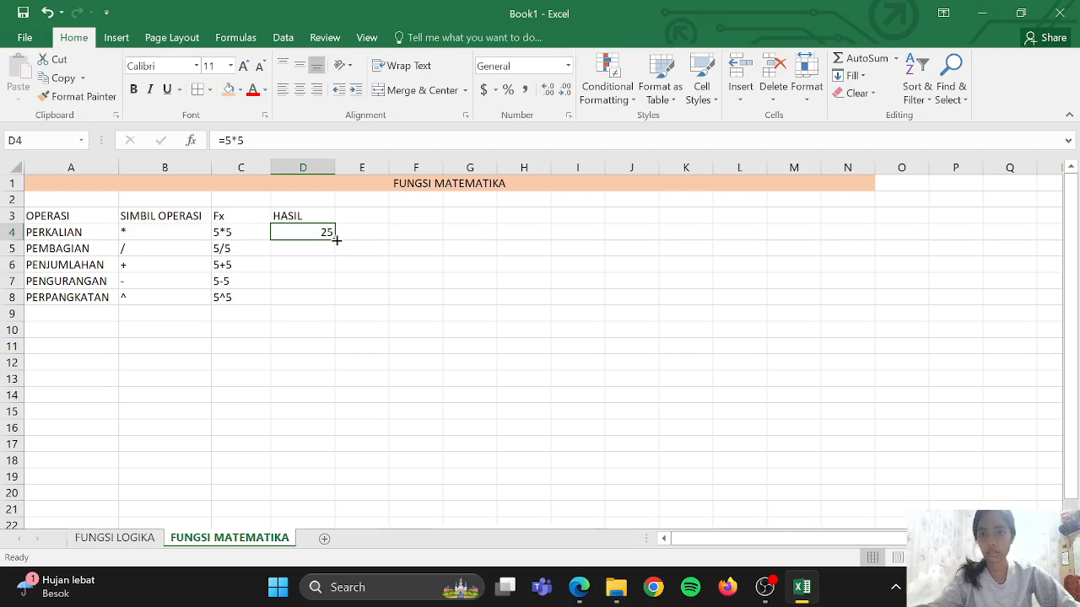
pyautogui.moveTo(336, 240); pyautogui.dragTo(333, 275)
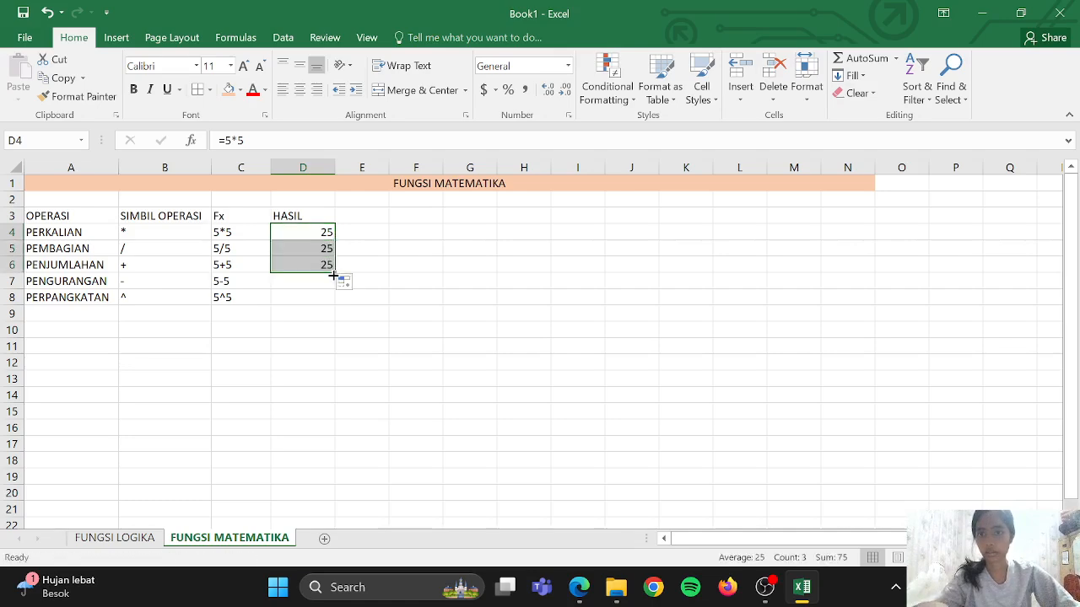
pyautogui.press('Delete')
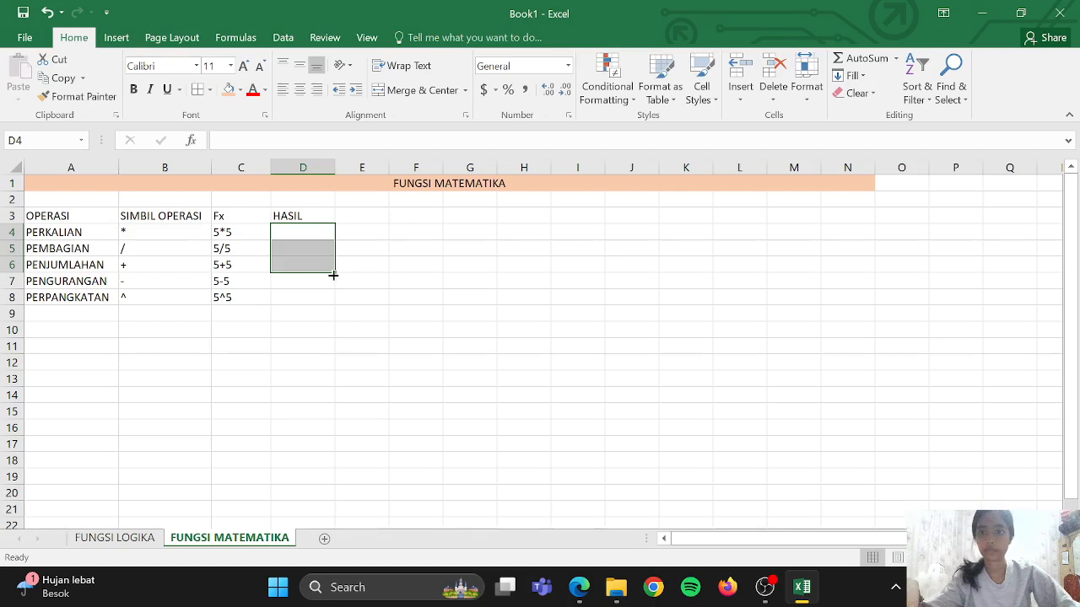
# Enter the formula =5*5 in D4 and =5/5 in D5 under the HASIL header.
pyautogui.click(309, 233)
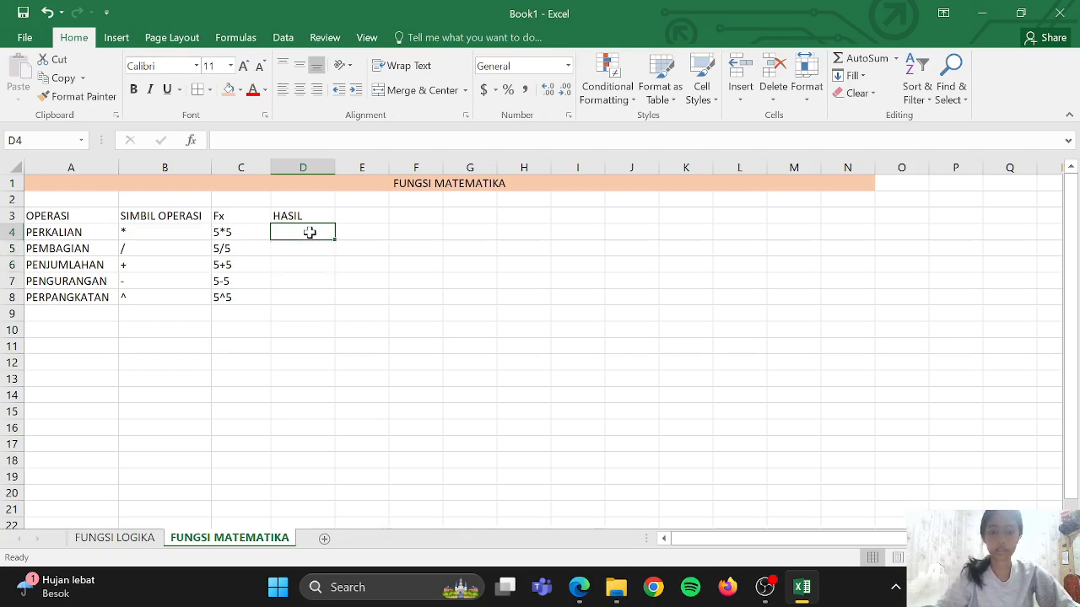
pyautogui.write('5')
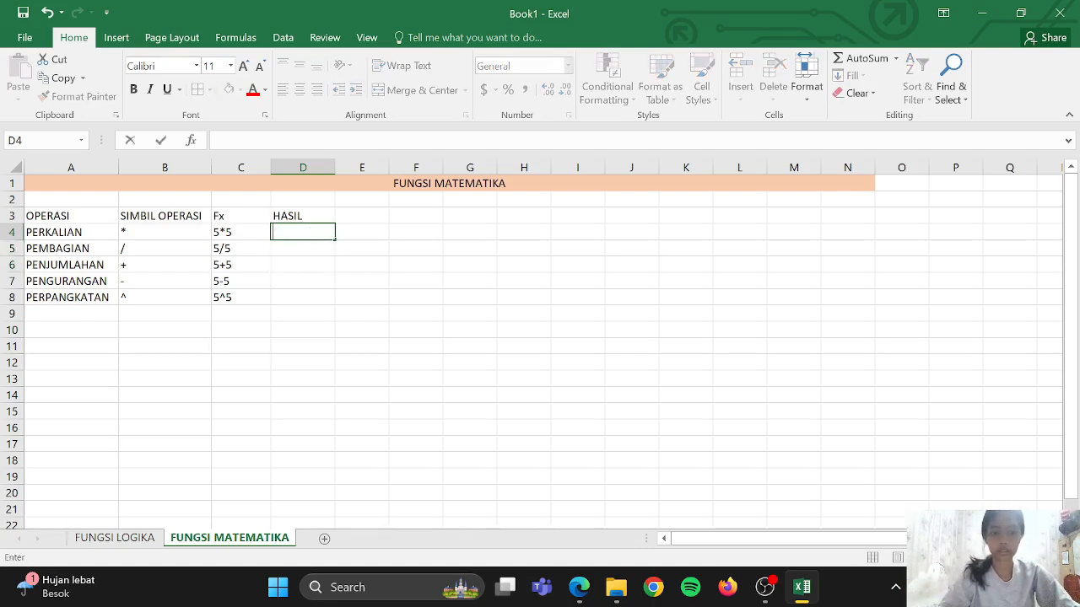
pyautogui.write('=5*5')
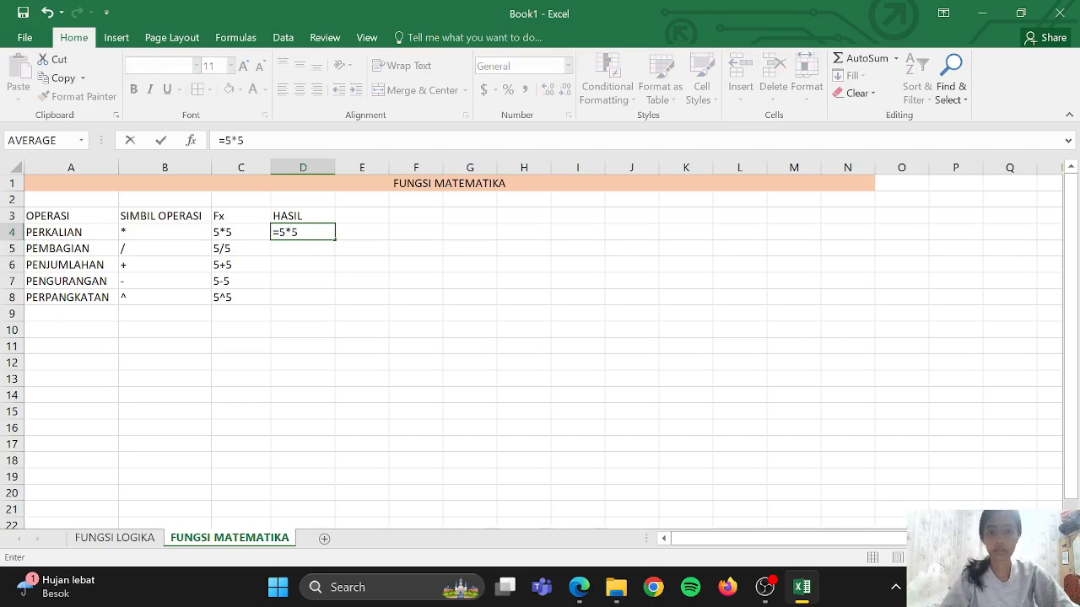
pyautogui.press('Return')
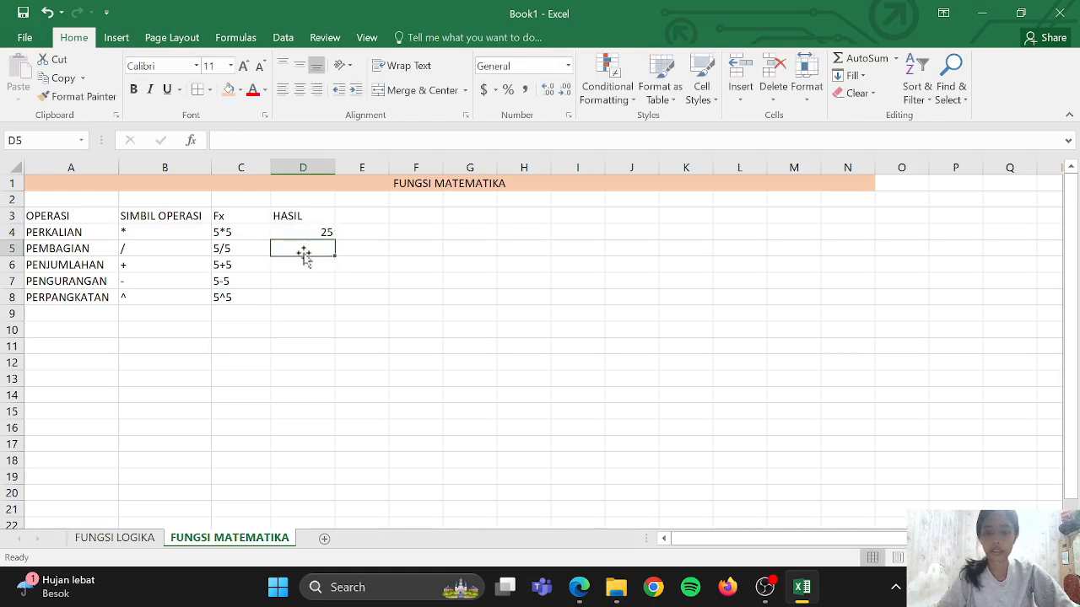
pyautogui.write('=5/5')
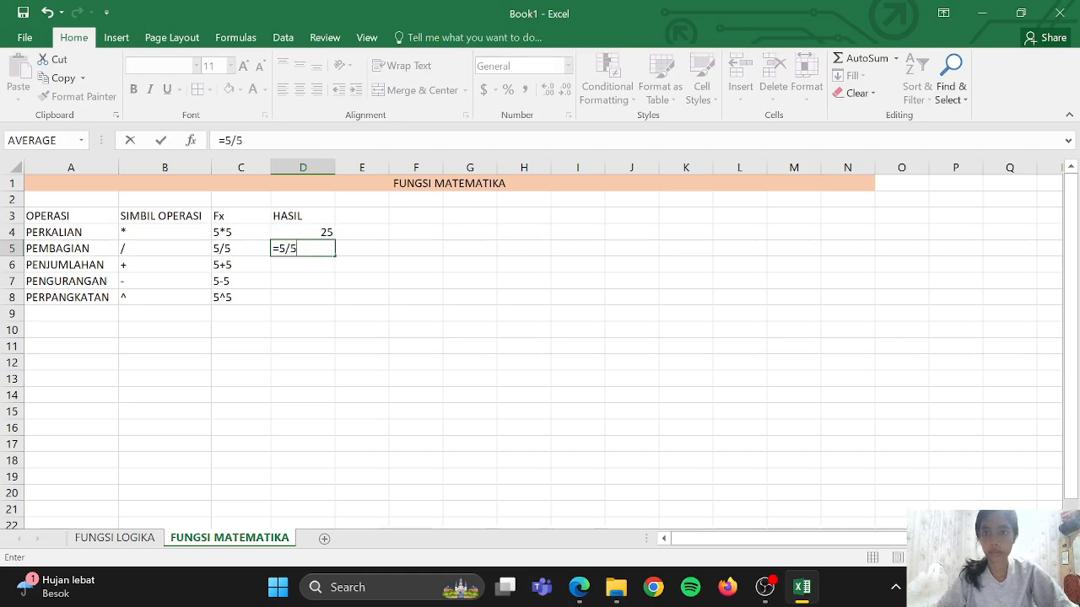
pyautogui.press('Return')
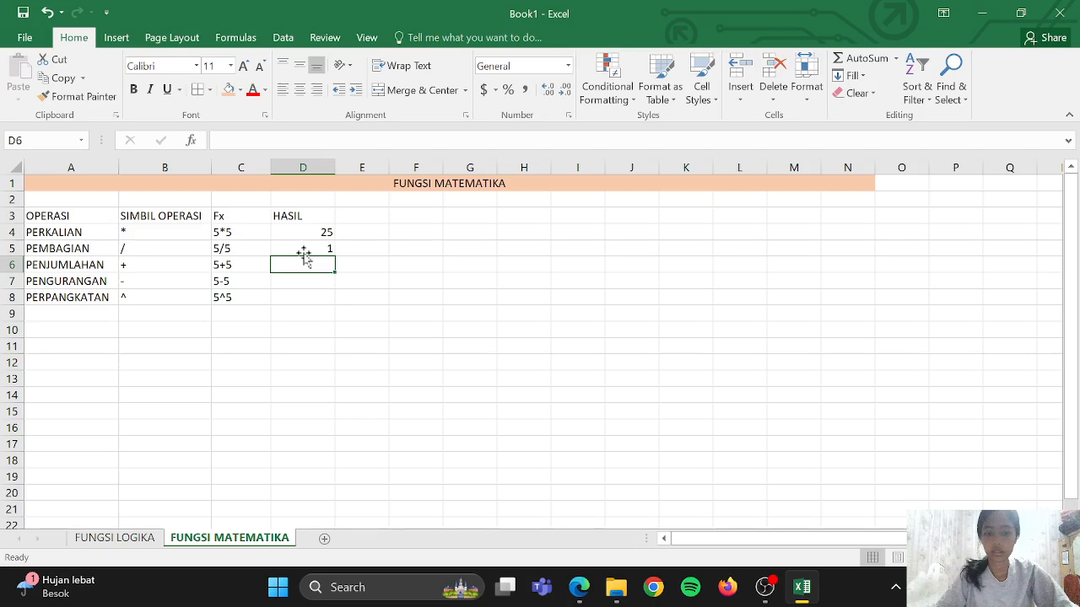
# Enter the formulas =5+5, =5-5 and =5^5 in cells D6, D7 and D8.
pyautogui.write('=5')
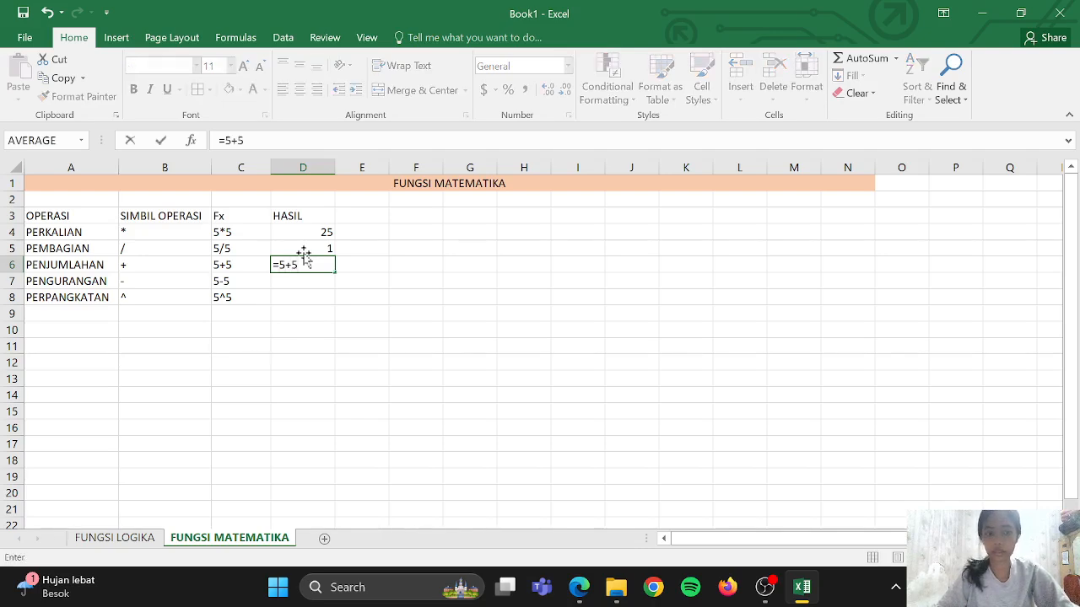
pyautogui.write('+5')
pyautogui.press('Return')
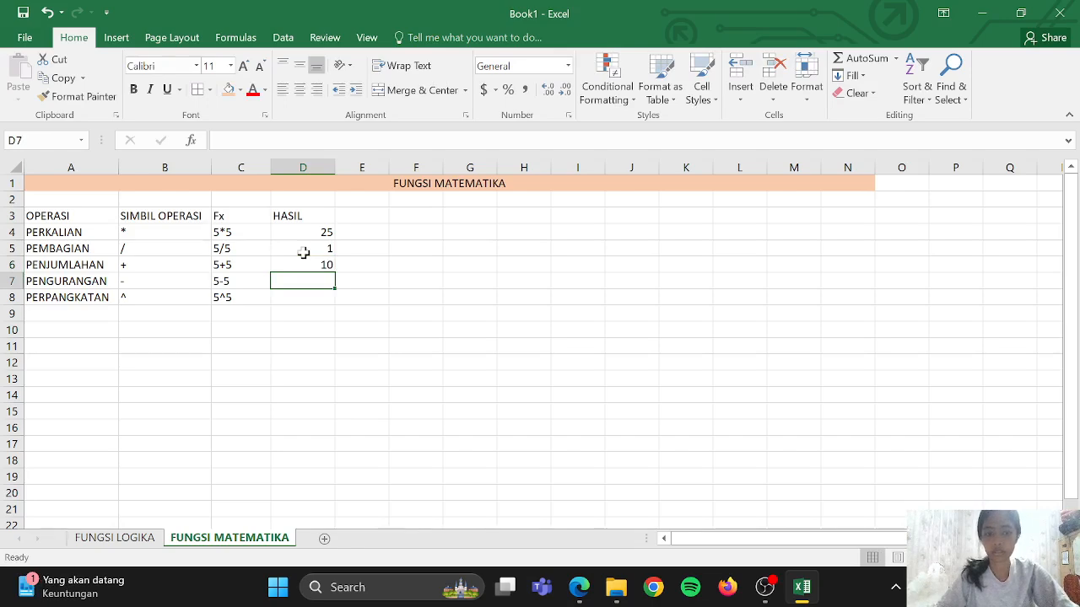
pyautogui.write('=')
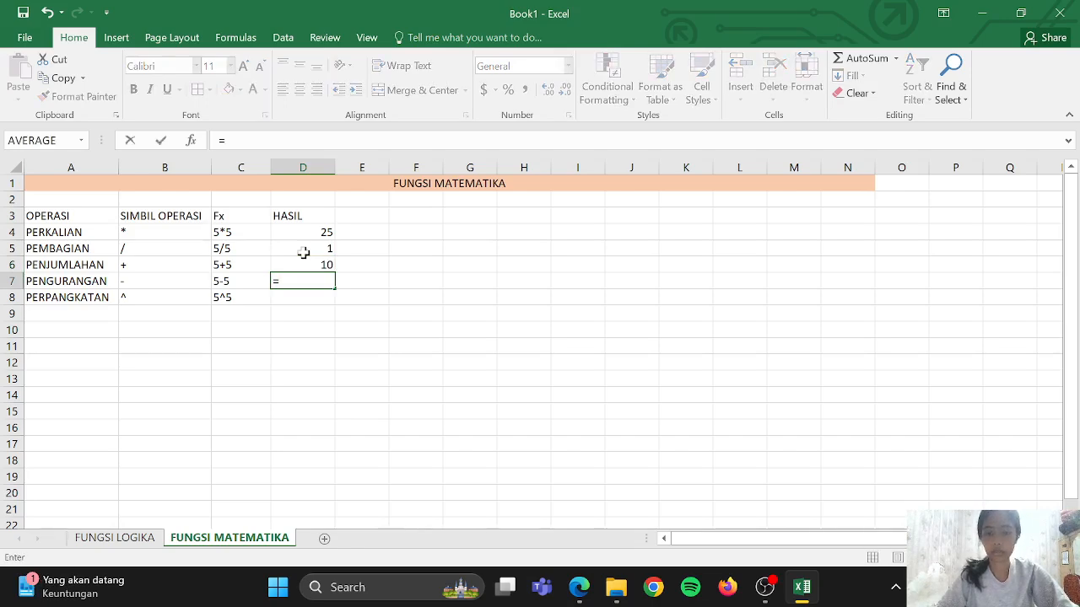
pyautogui.write('5-5')
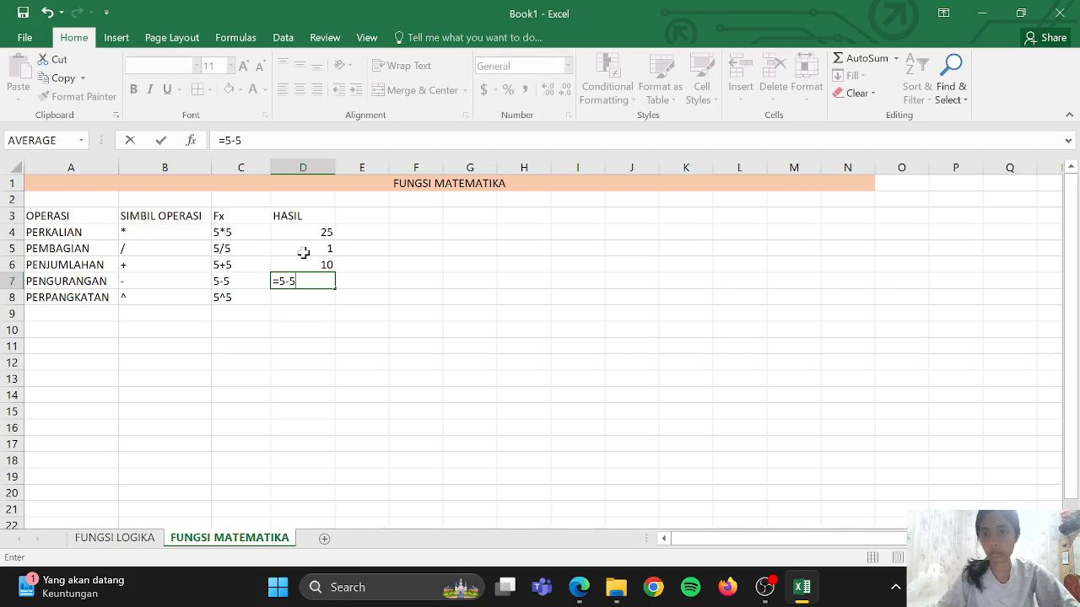
pyautogui.press('Return')
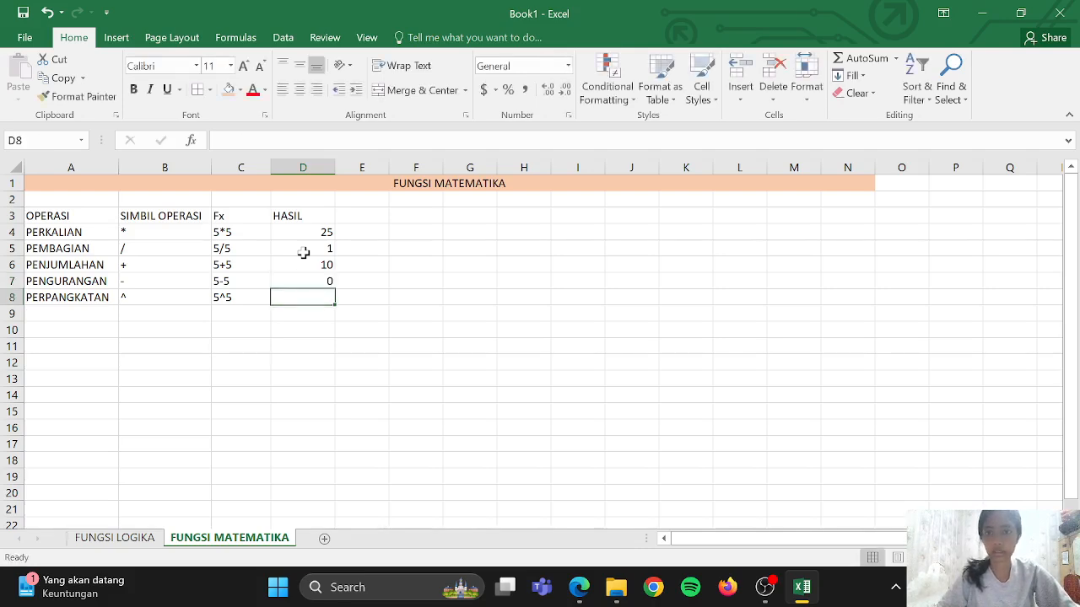
pyautogui.write('=5^5')
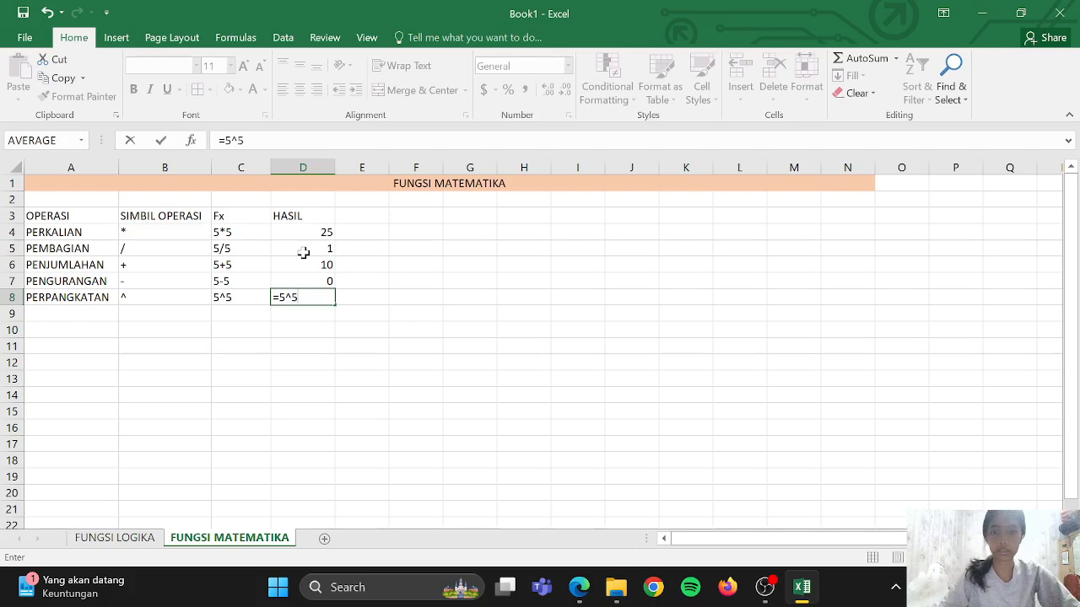
pyautogui.press('Return')
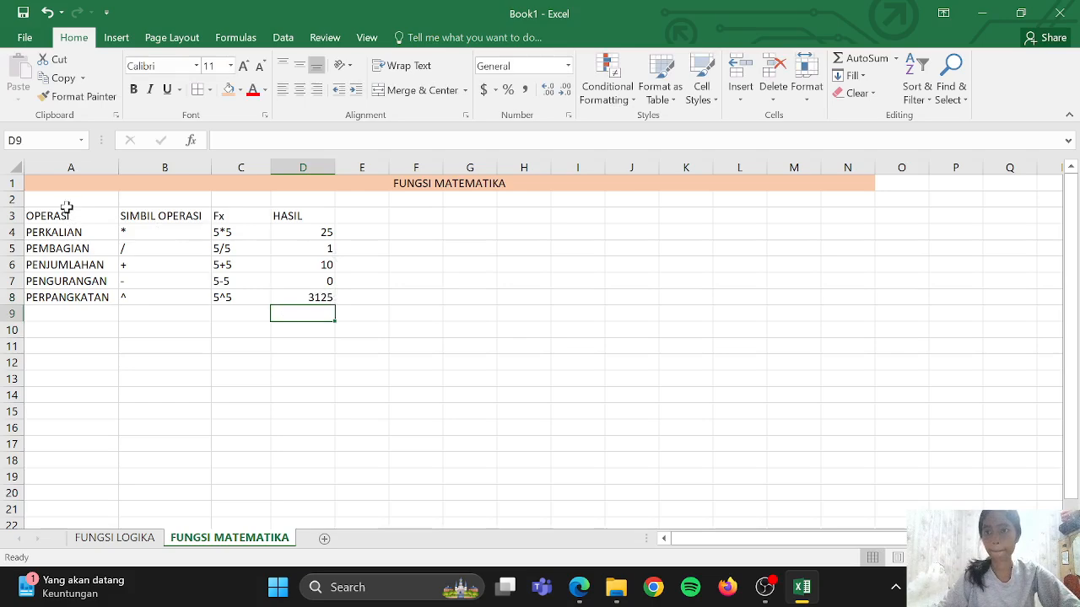
# Apply all borders to the table A3:D8 and center its contents horizontally and vertically.
pyautogui.moveTo(65, 215); pyautogui.dragTo(296, 299)
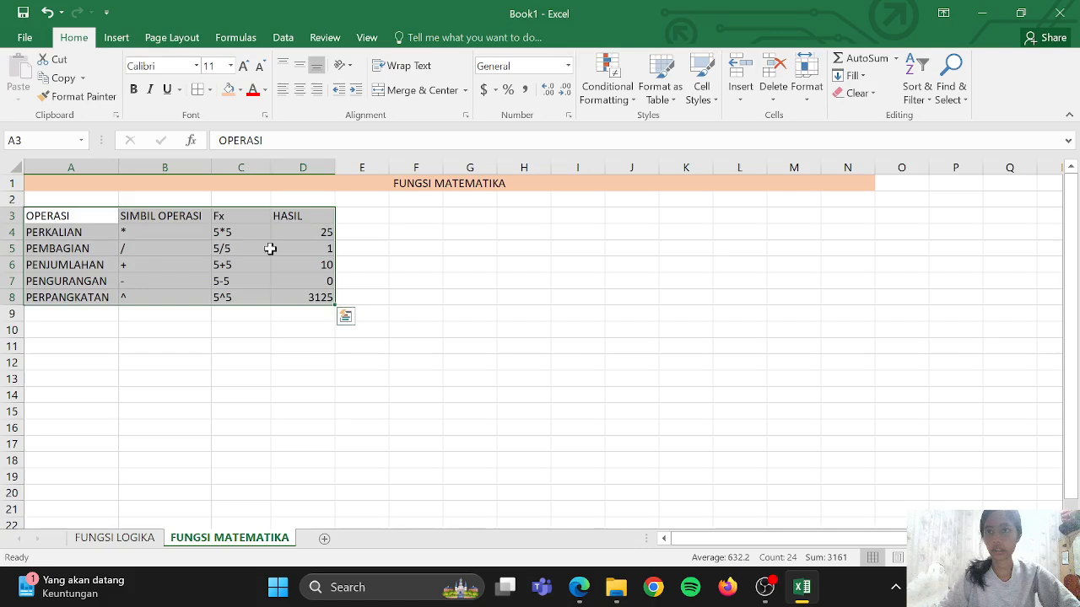
pyautogui.click(200, 90)
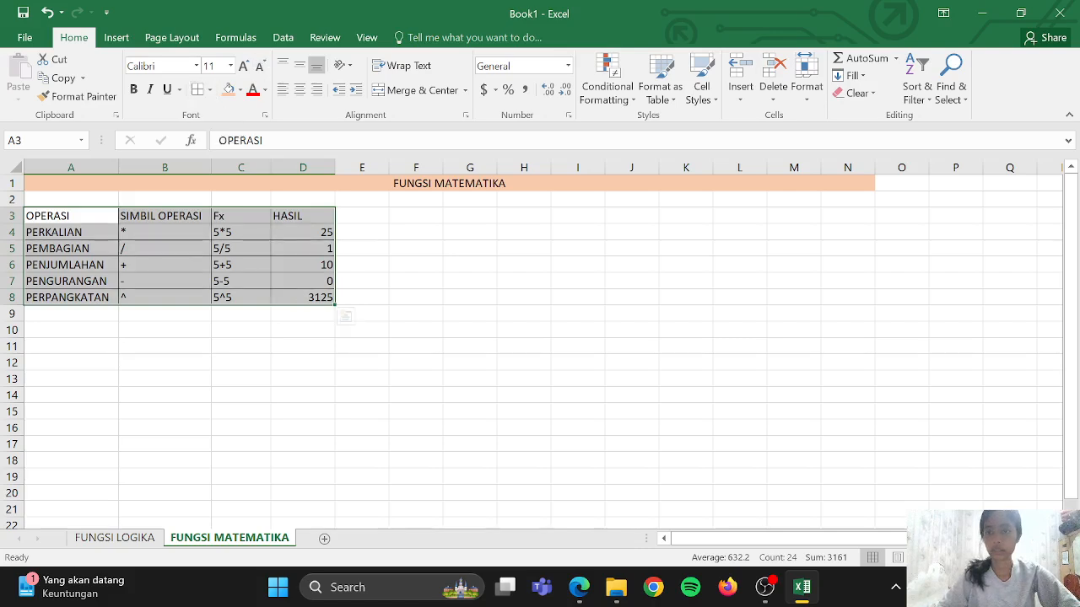
pyautogui.click(295, 92)
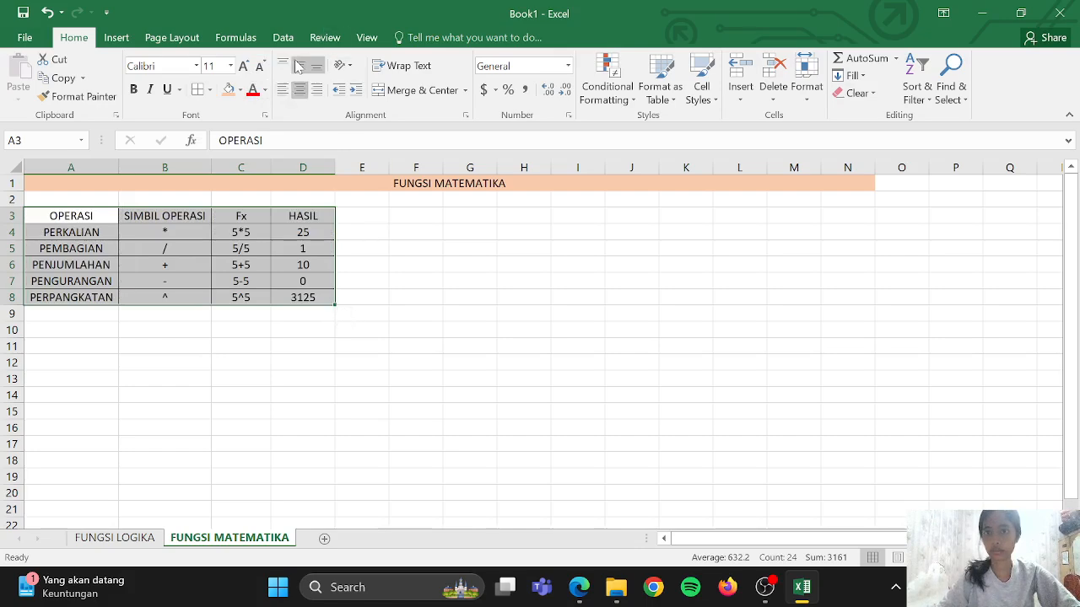
pyautogui.click(297, 66)
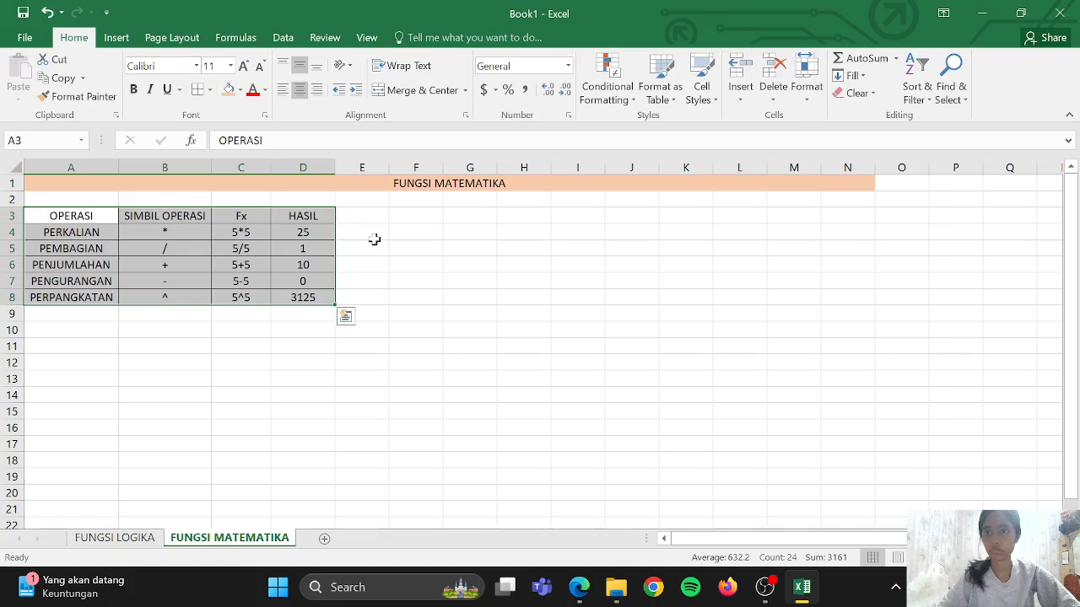
pyautogui.click(346, 302)
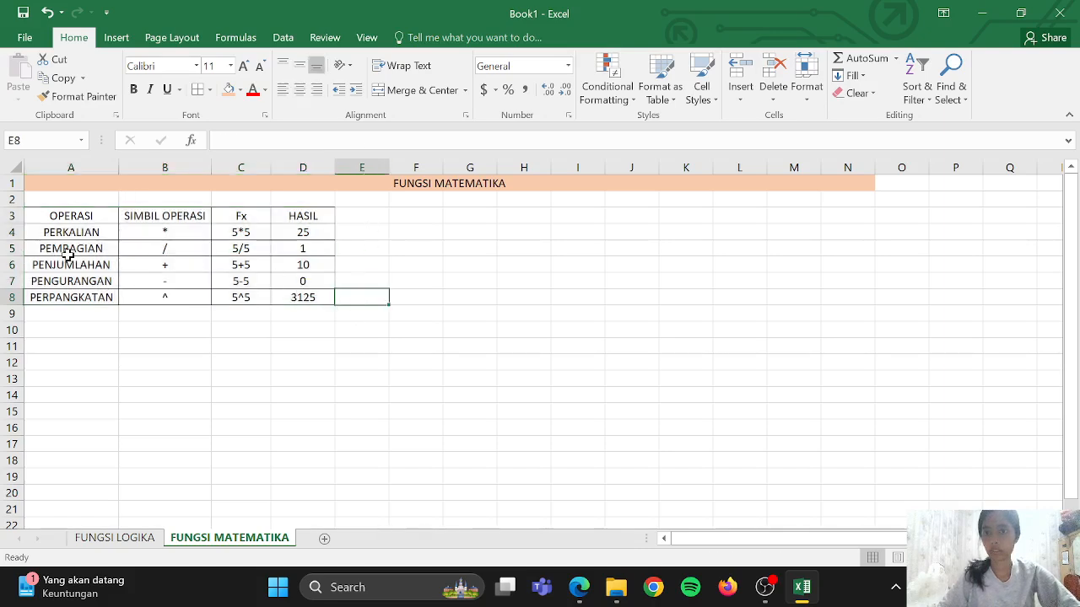
# Fill the table's header row A3:D3 with light blue.
pyautogui.moveTo(68, 216); pyautogui.dragTo(279, 211)
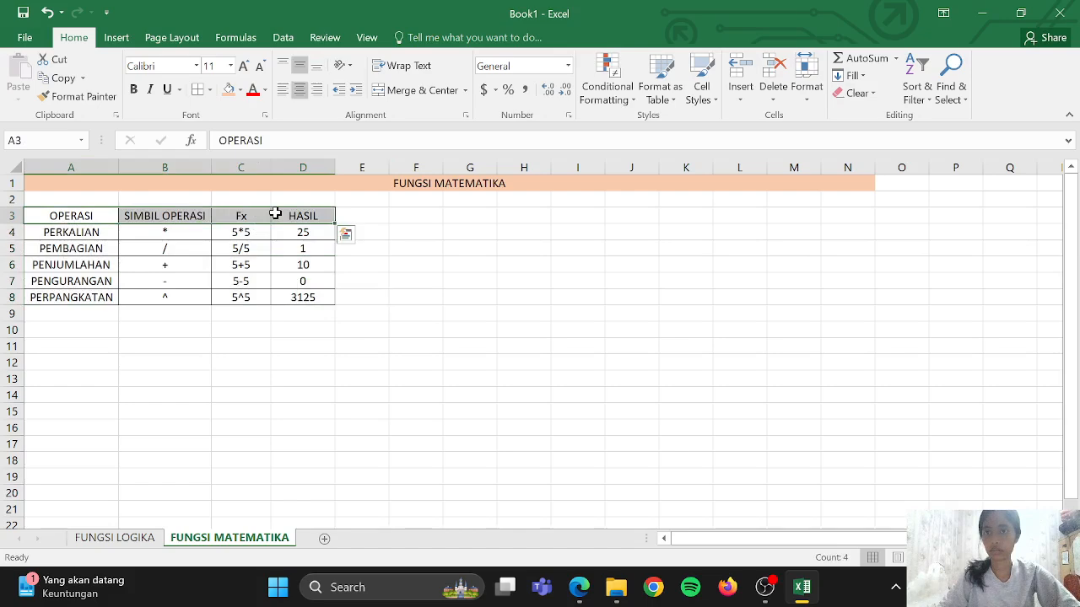
pyautogui.click(241, 89)
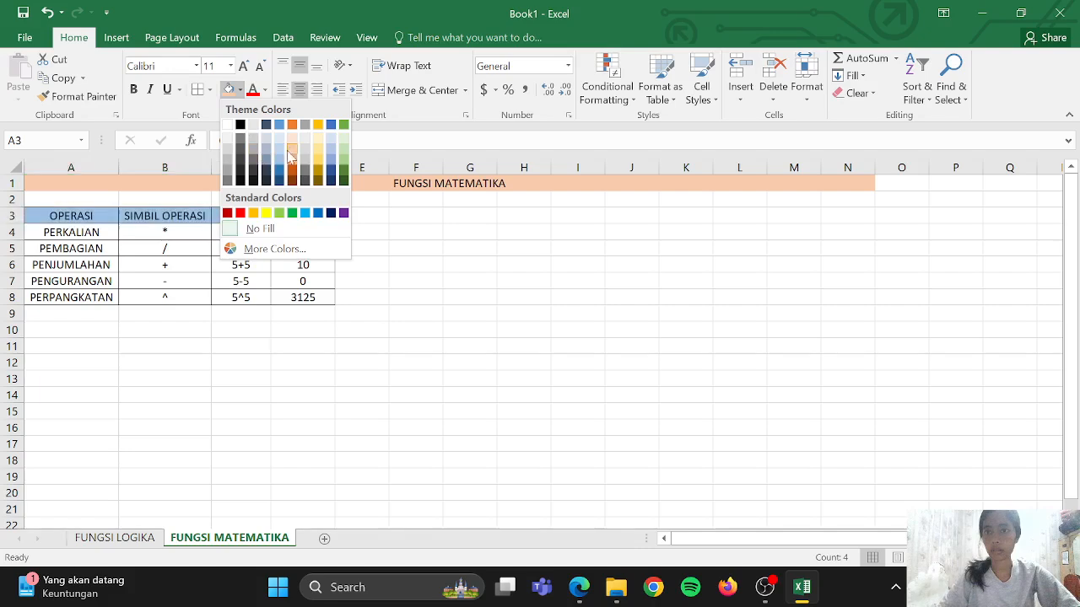
pyautogui.click(282, 150)
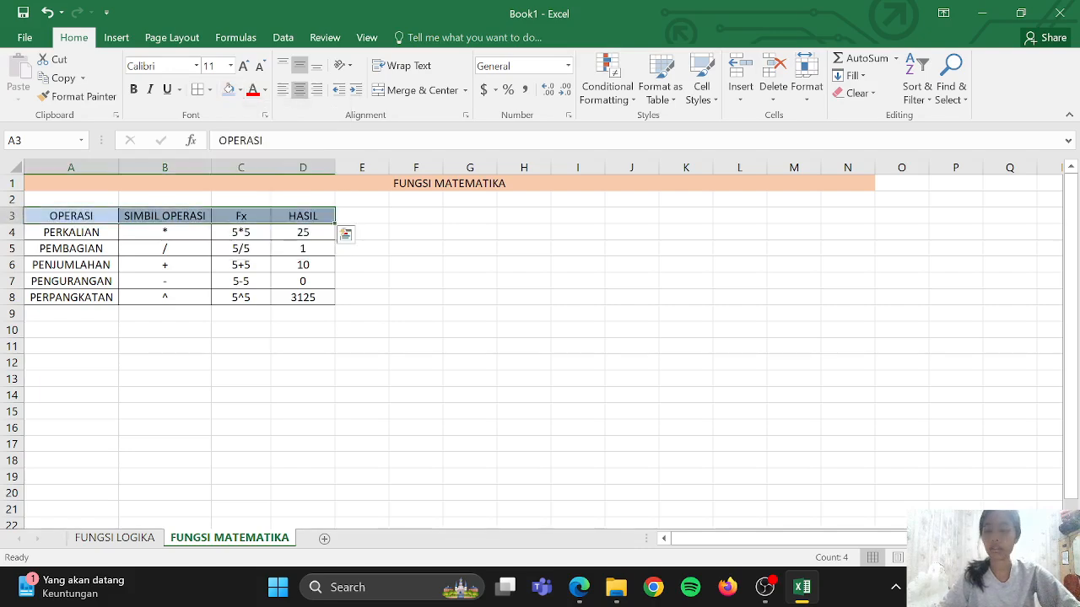
pyautogui.click(448, 345)
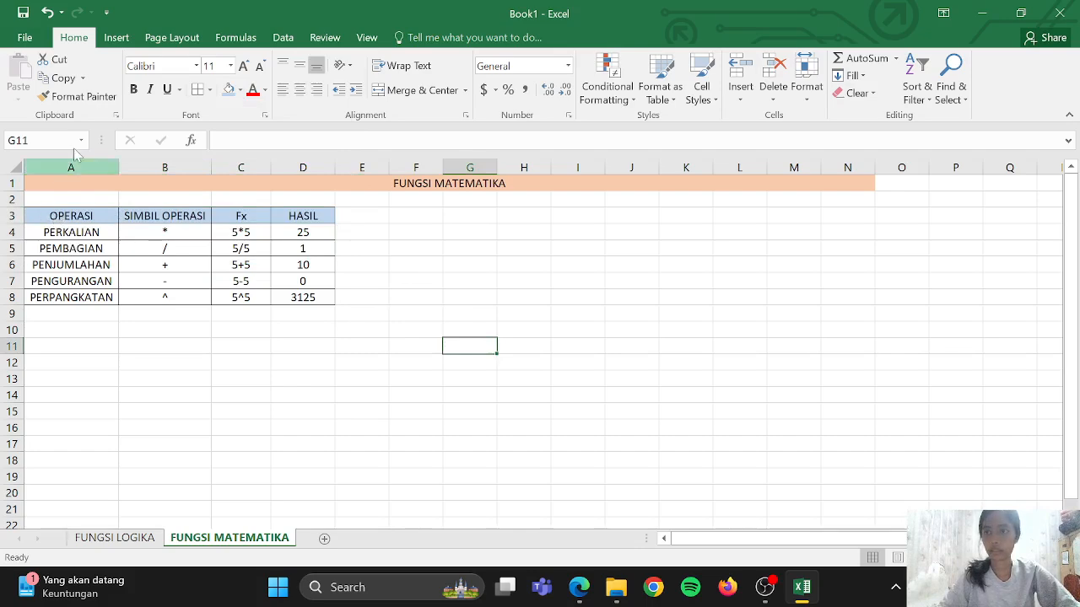
# Use Format Painter to repeat the formatting of A3:D4 across A3:D8, and set the empty cell H5 to bold.
pyautogui.click(51, 216)
pyautogui.moveTo(101, 217); pyautogui.dragTo(292, 222)
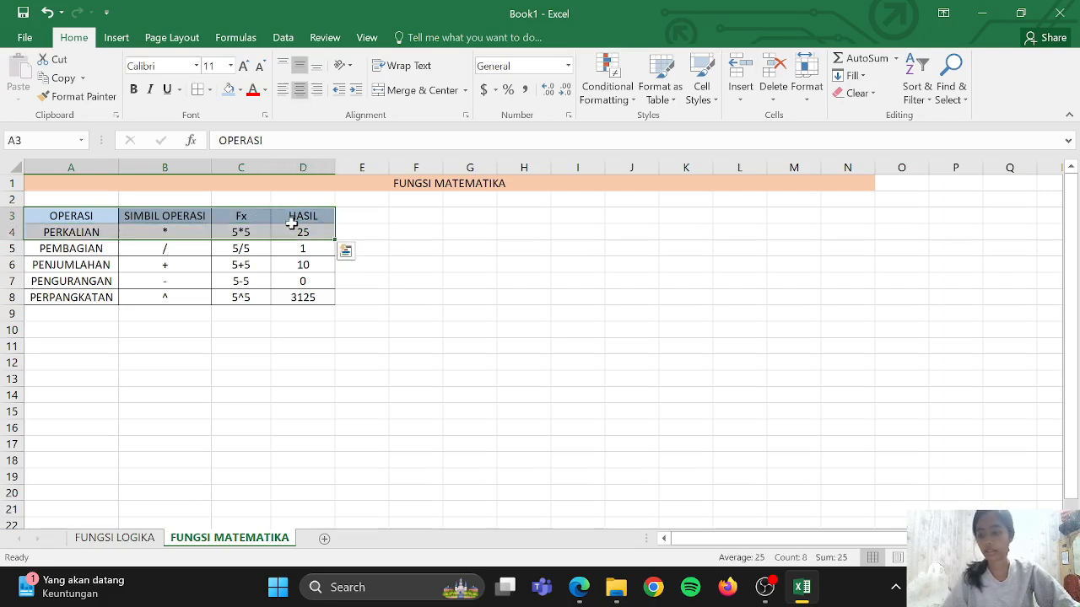
pyautogui.hotkey('ctrl', 'c')
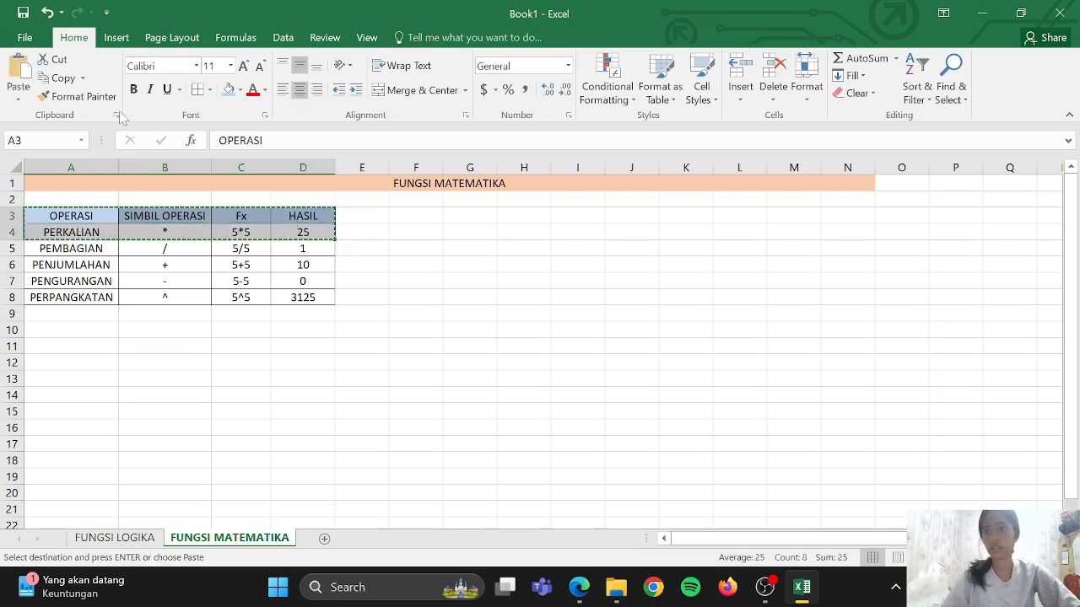
pyautogui.click(78, 97)
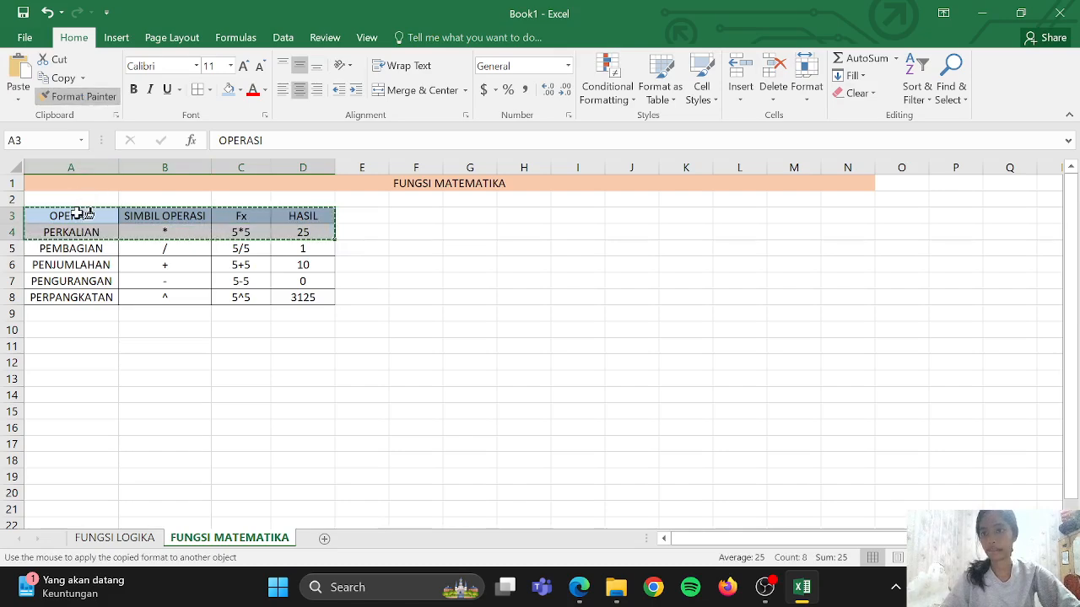
pyautogui.moveTo(89, 215)
pyautogui.mouseDown()
pyautogui.moveTo(222, 281)
pyautogui.moveTo(296, 296)
pyautogui.mouseUp()
pyautogui.click(512, 245)
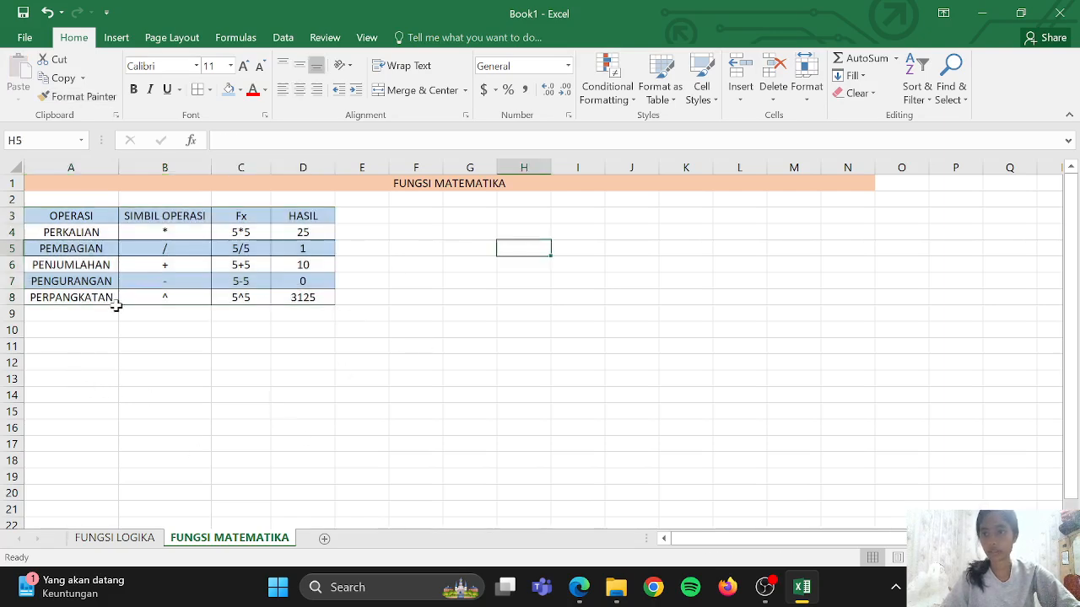
pyautogui.click(133, 89)
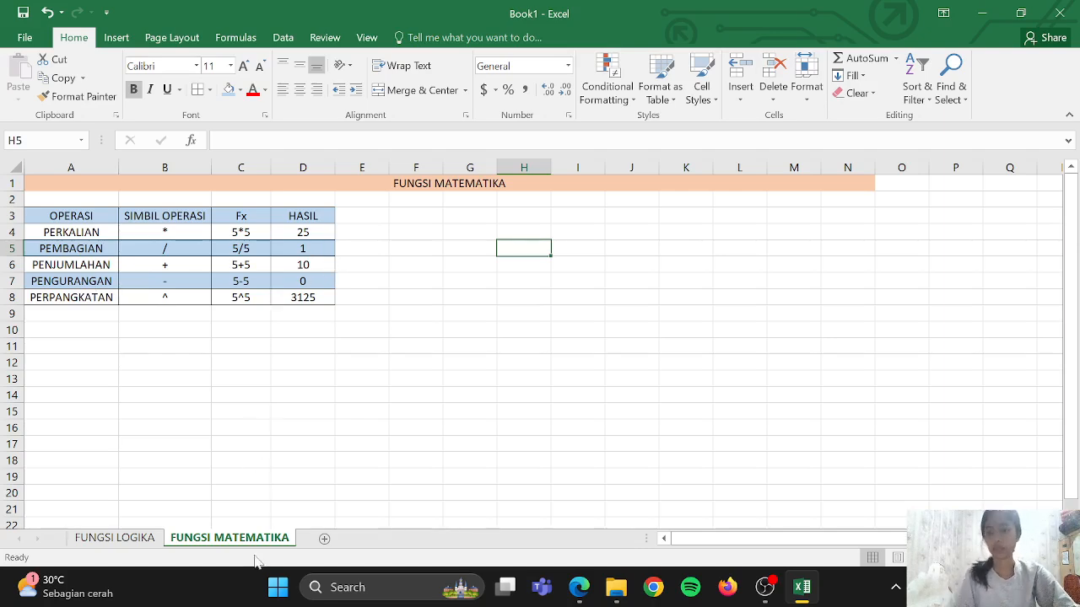
# Review the logic function sections on the FUNGSI LOGIKA sheet and the table on the FUNGSI MATEMATIKA sheet.
pyautogui.click(115, 538)
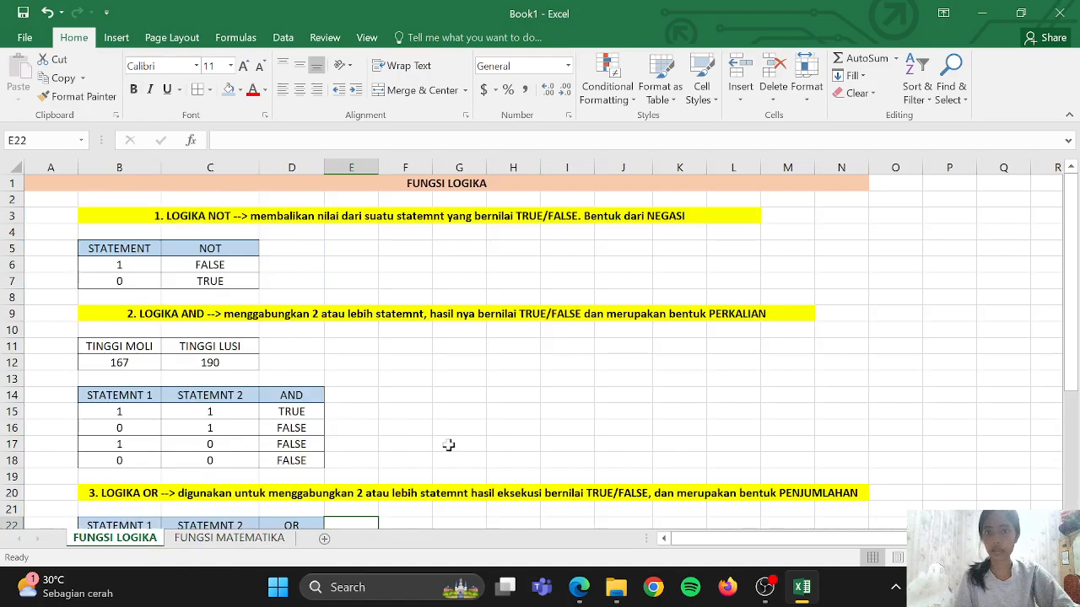
pyautogui.scroll(-7, 449, 445)
pyautogui.scroll(7, 449, 445)
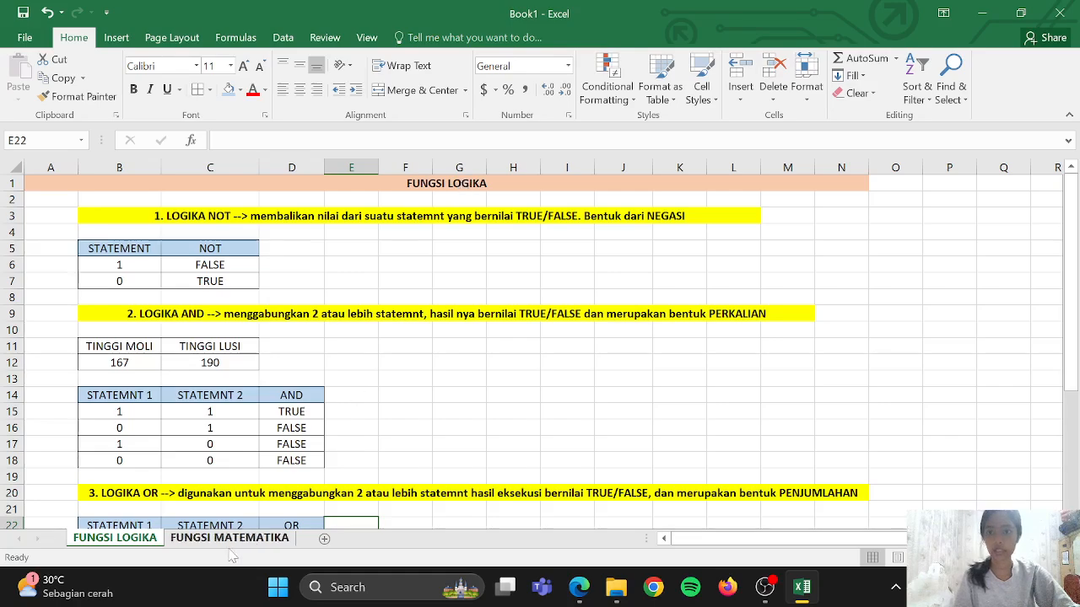
pyautogui.scroll(-6, 270, 449)
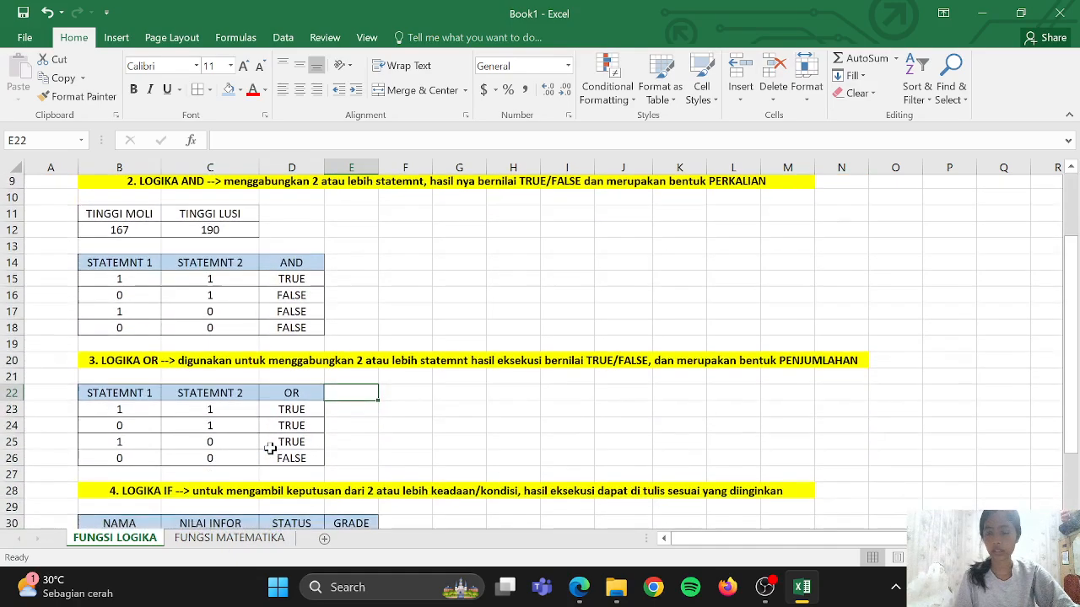
pyautogui.click(217, 538)
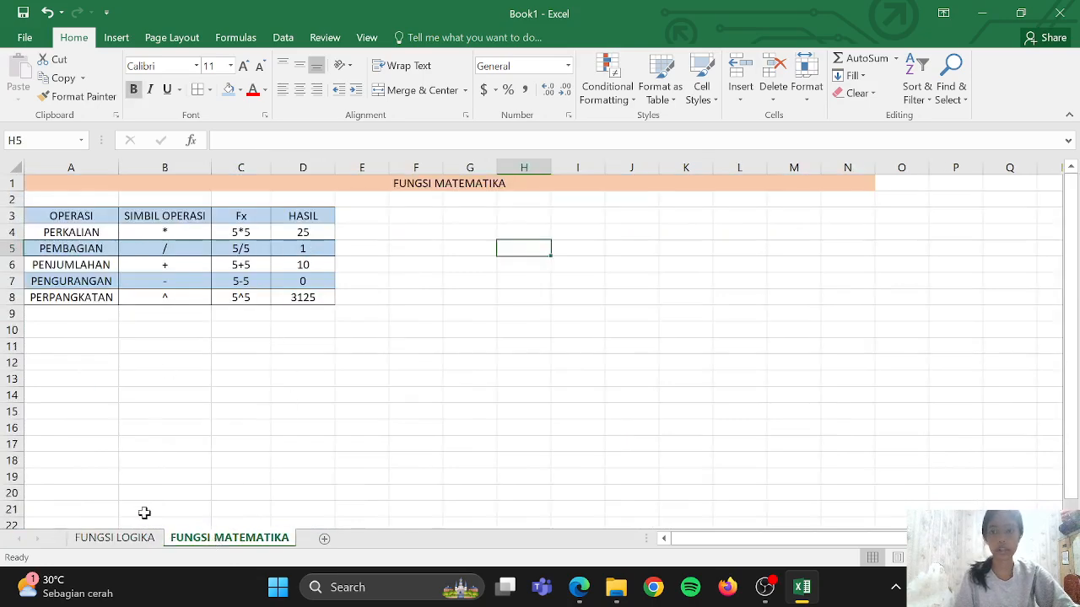
pyautogui.click(142, 543)
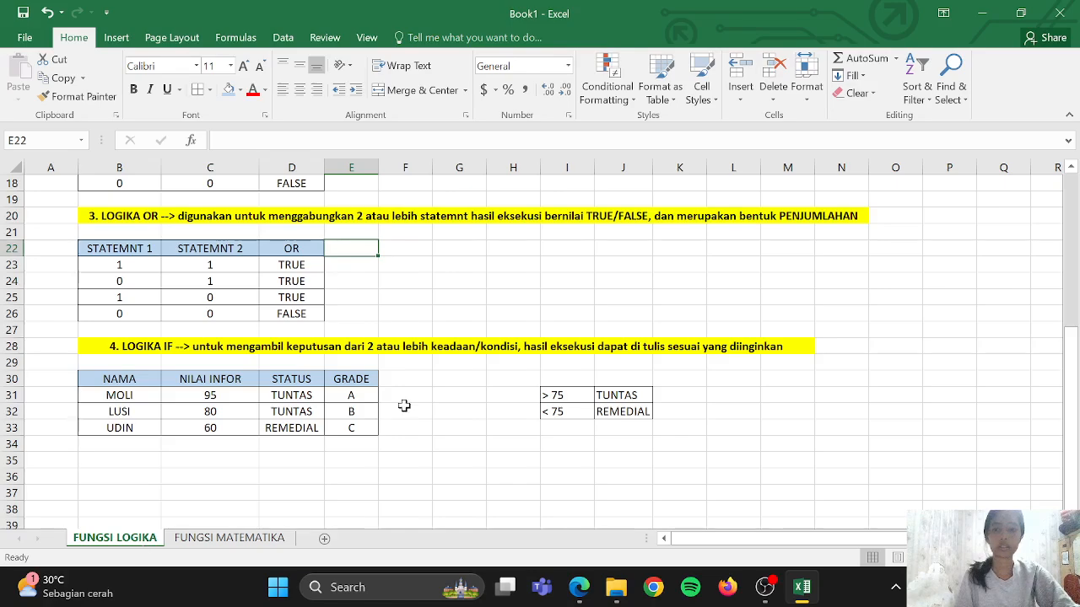
pyautogui.scroll(5, 404, 405)
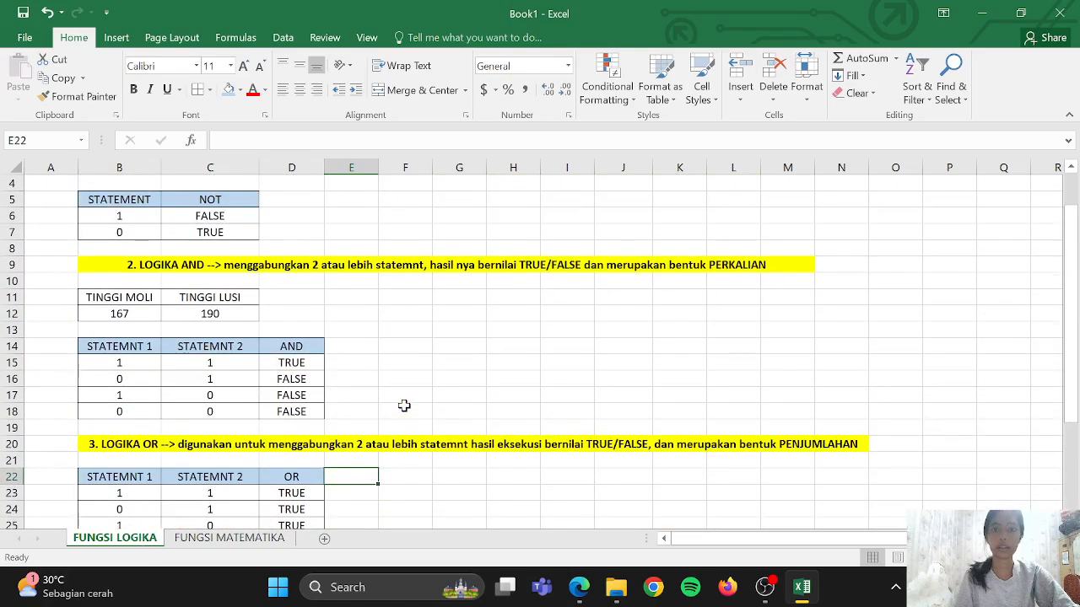
pyautogui.scroll(1, 404, 406)
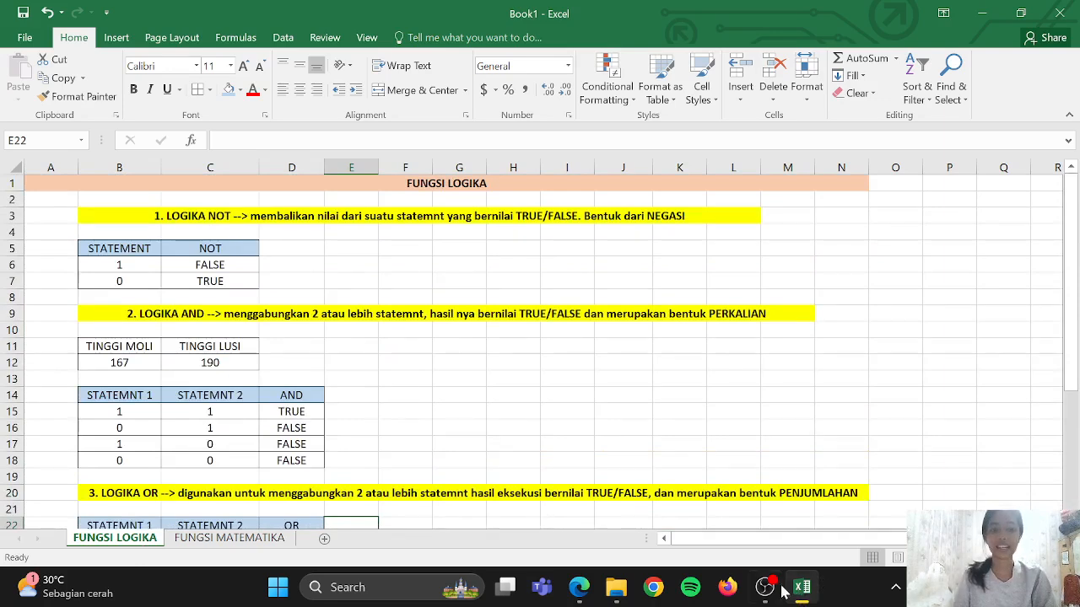
pyautogui.moveTo(781, 587)
pyautogui.click(792, 530)
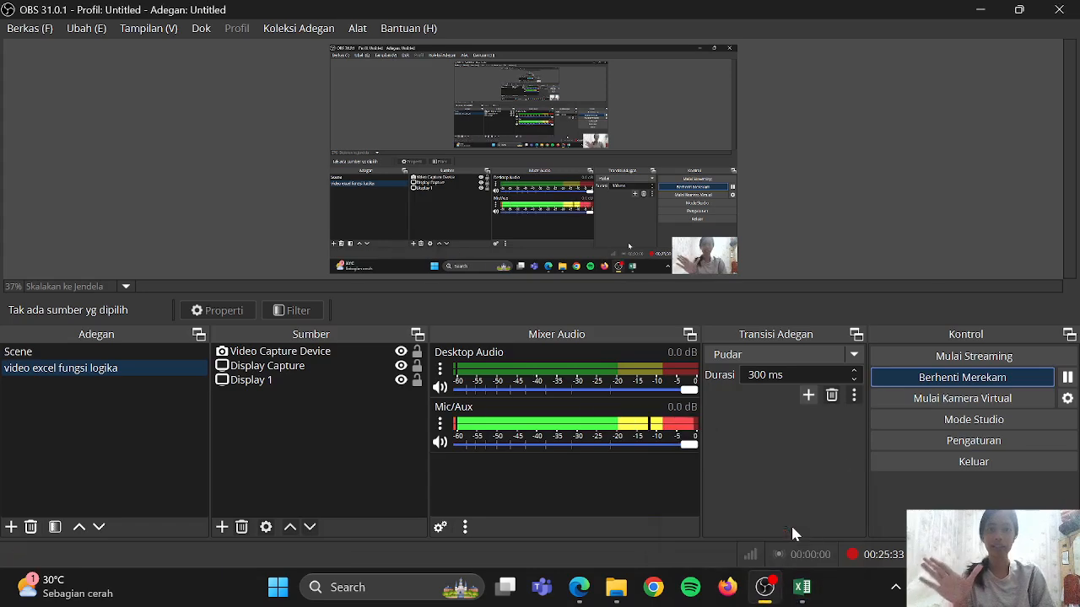